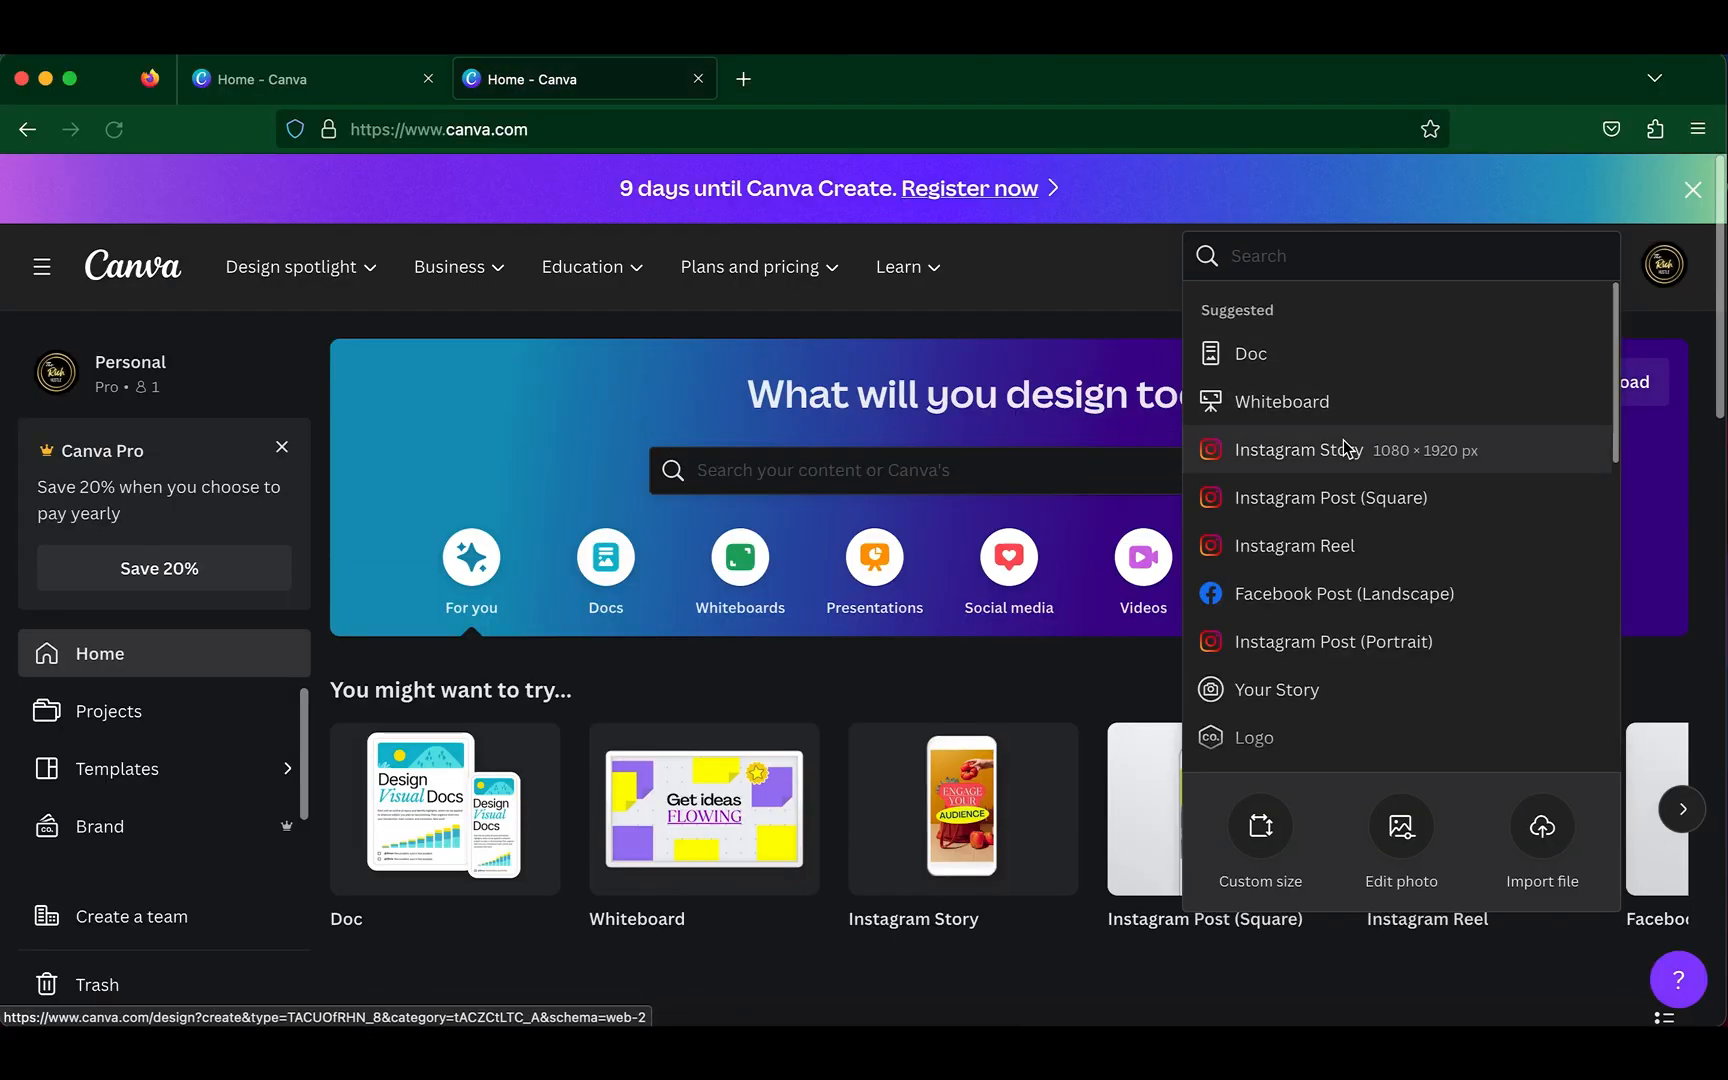
- Create a blank Instagram Story design and search the elements for "pink hearts background"
left_click(1347, 449)
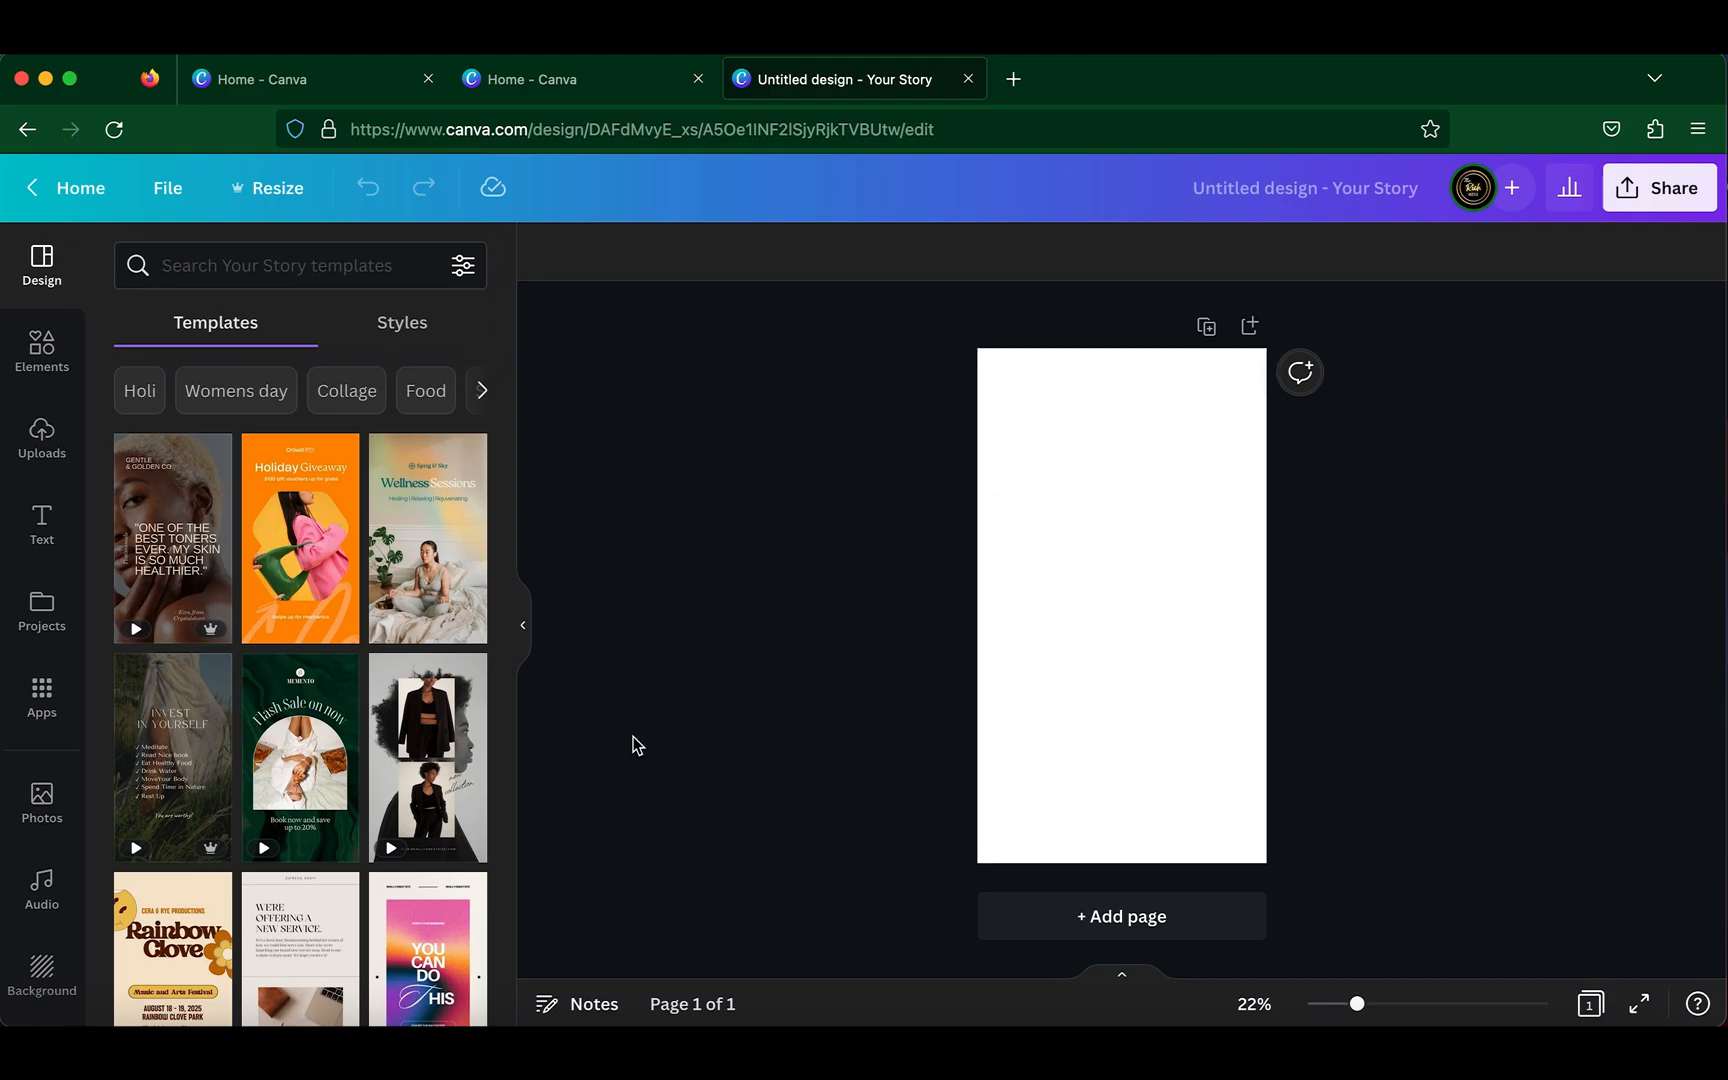
left_click(42, 350)
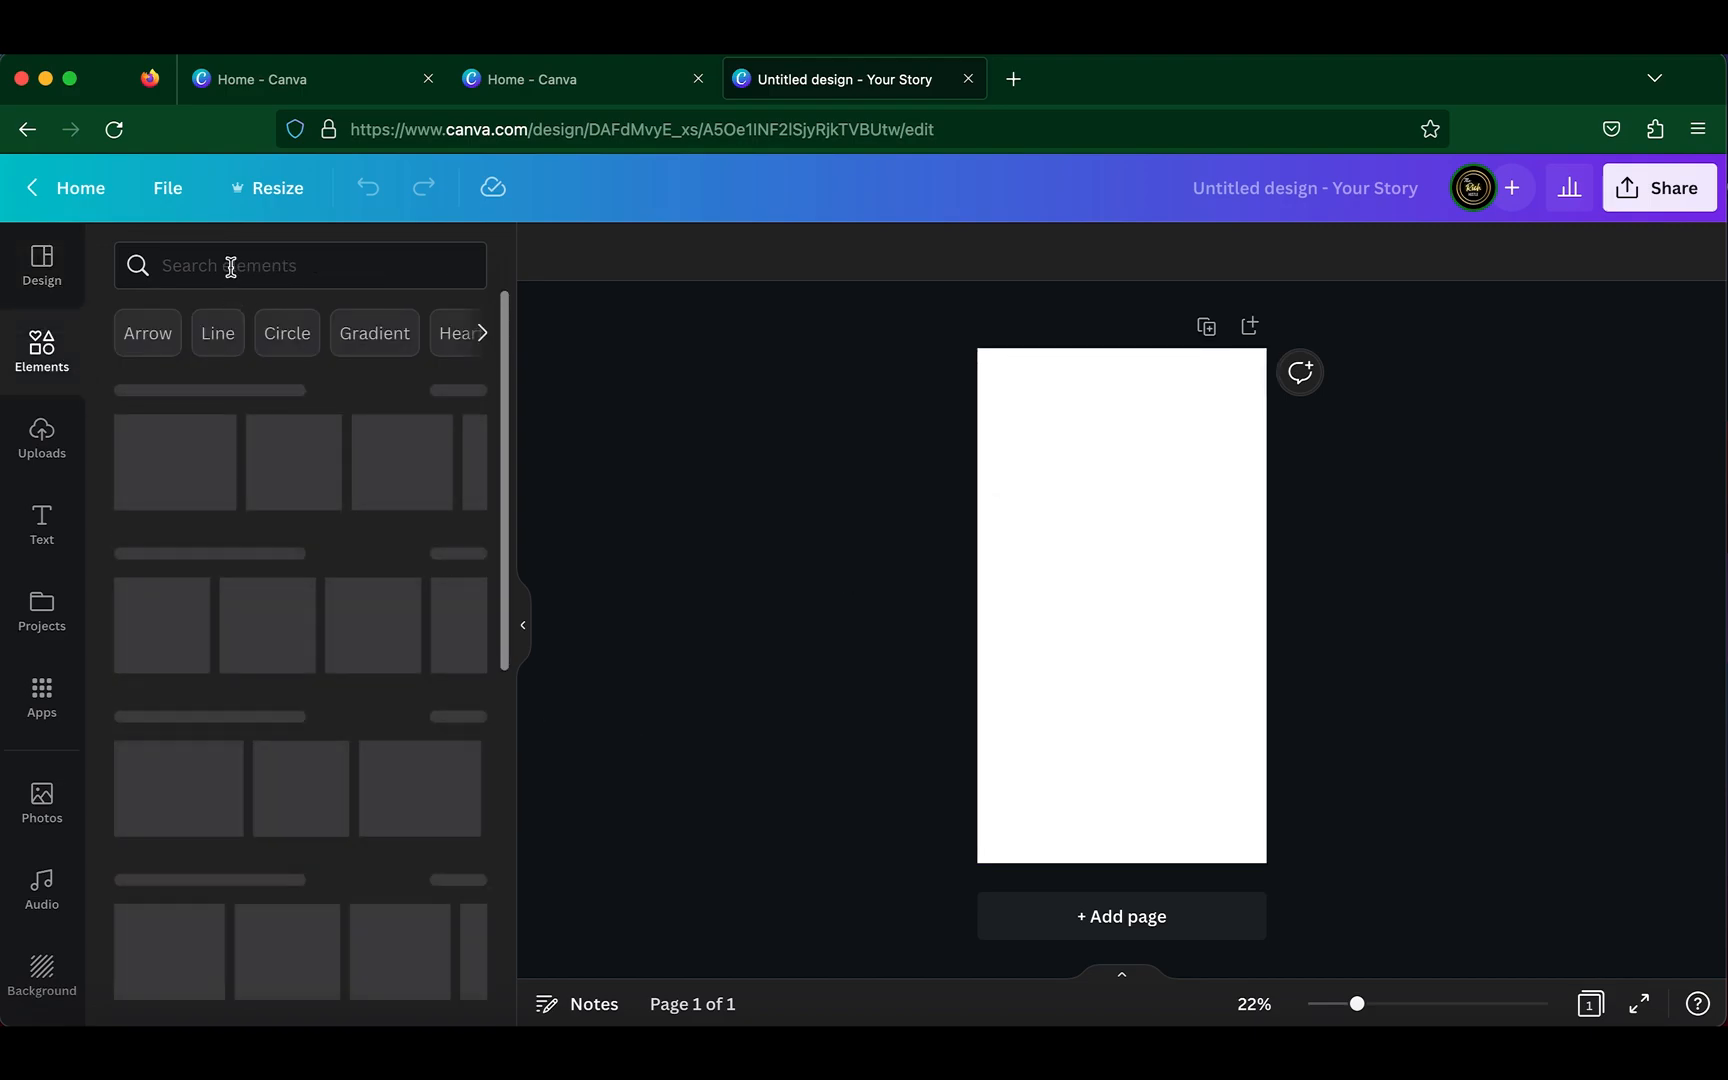
left_click(230, 266)
type("pin")
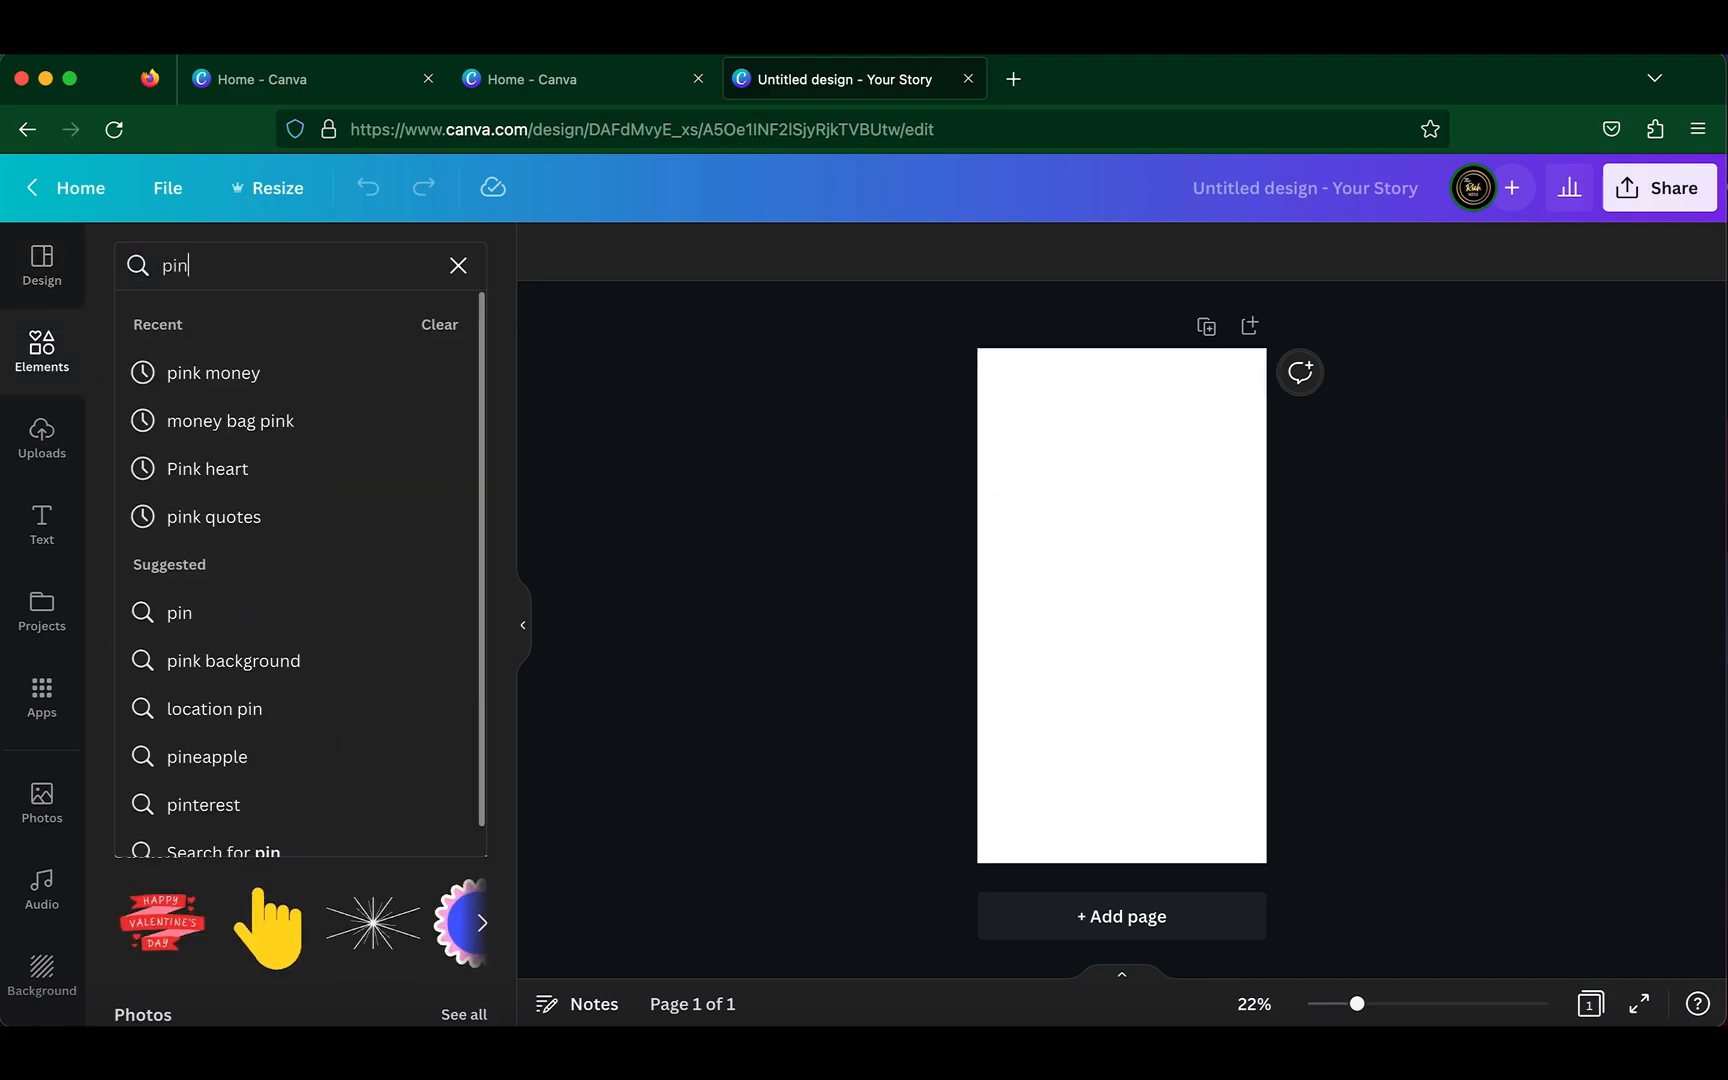
type("k heart")
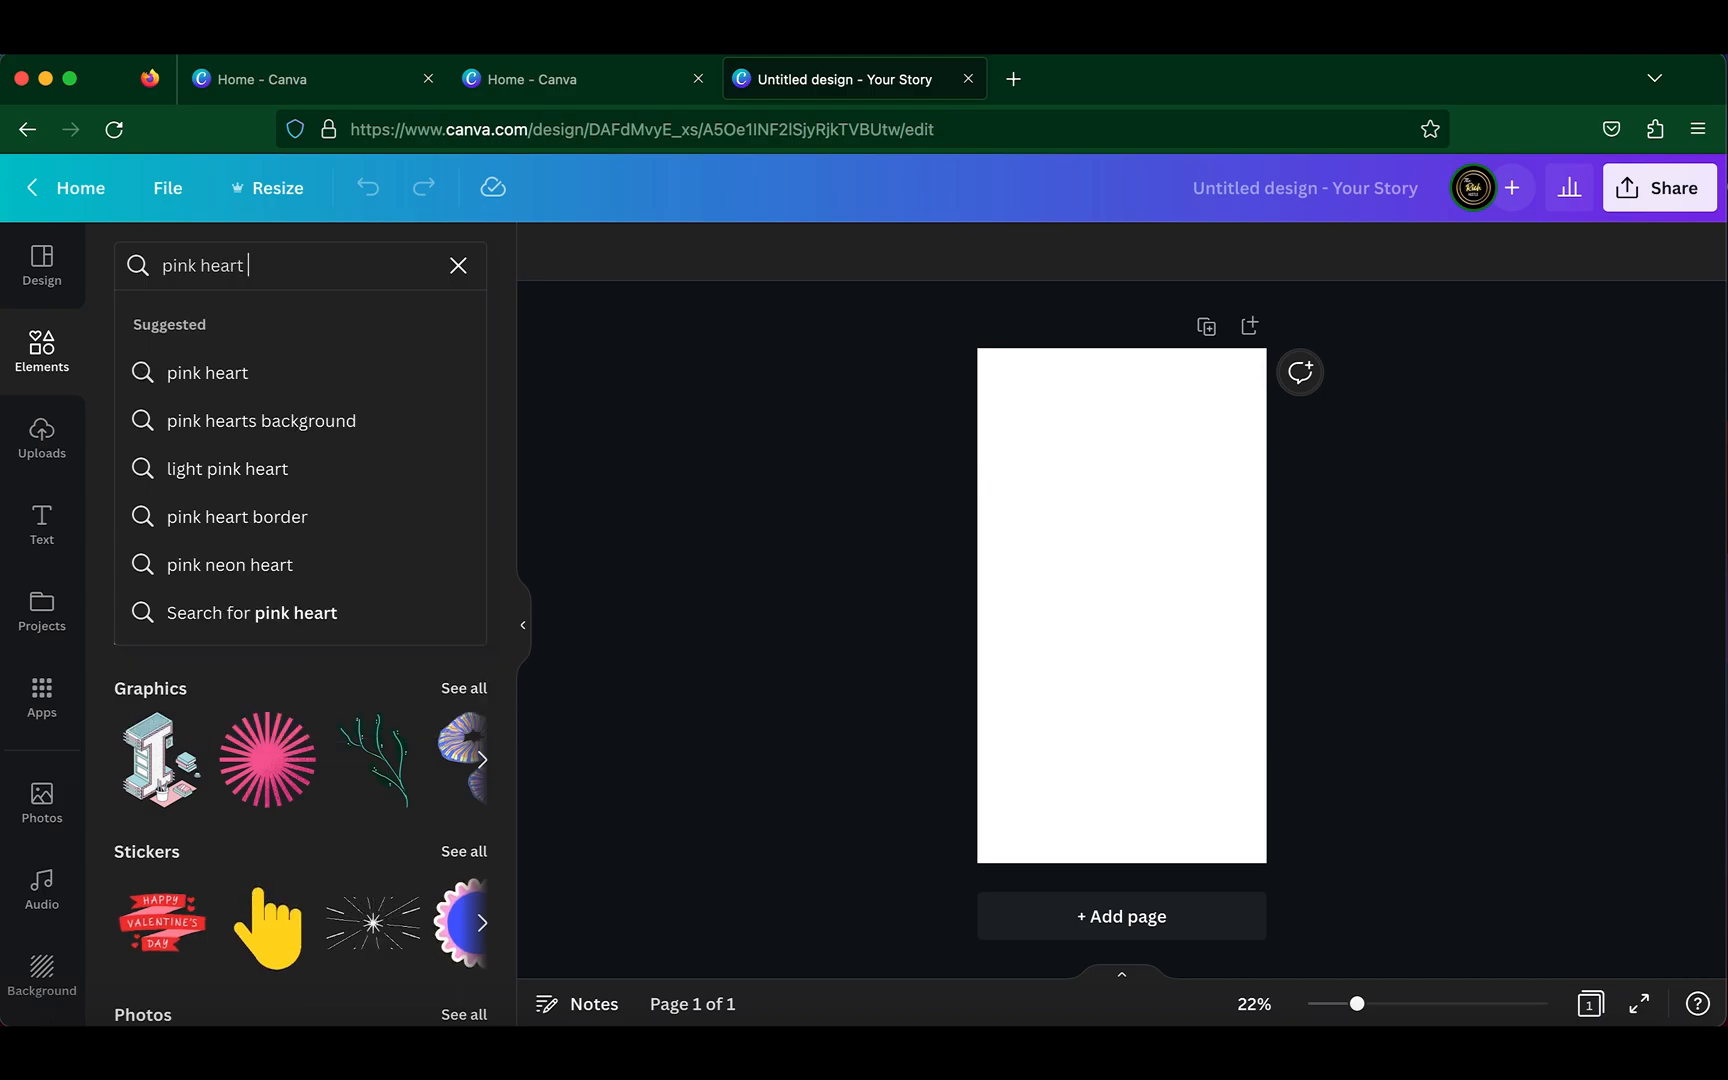
left_click(251, 443)
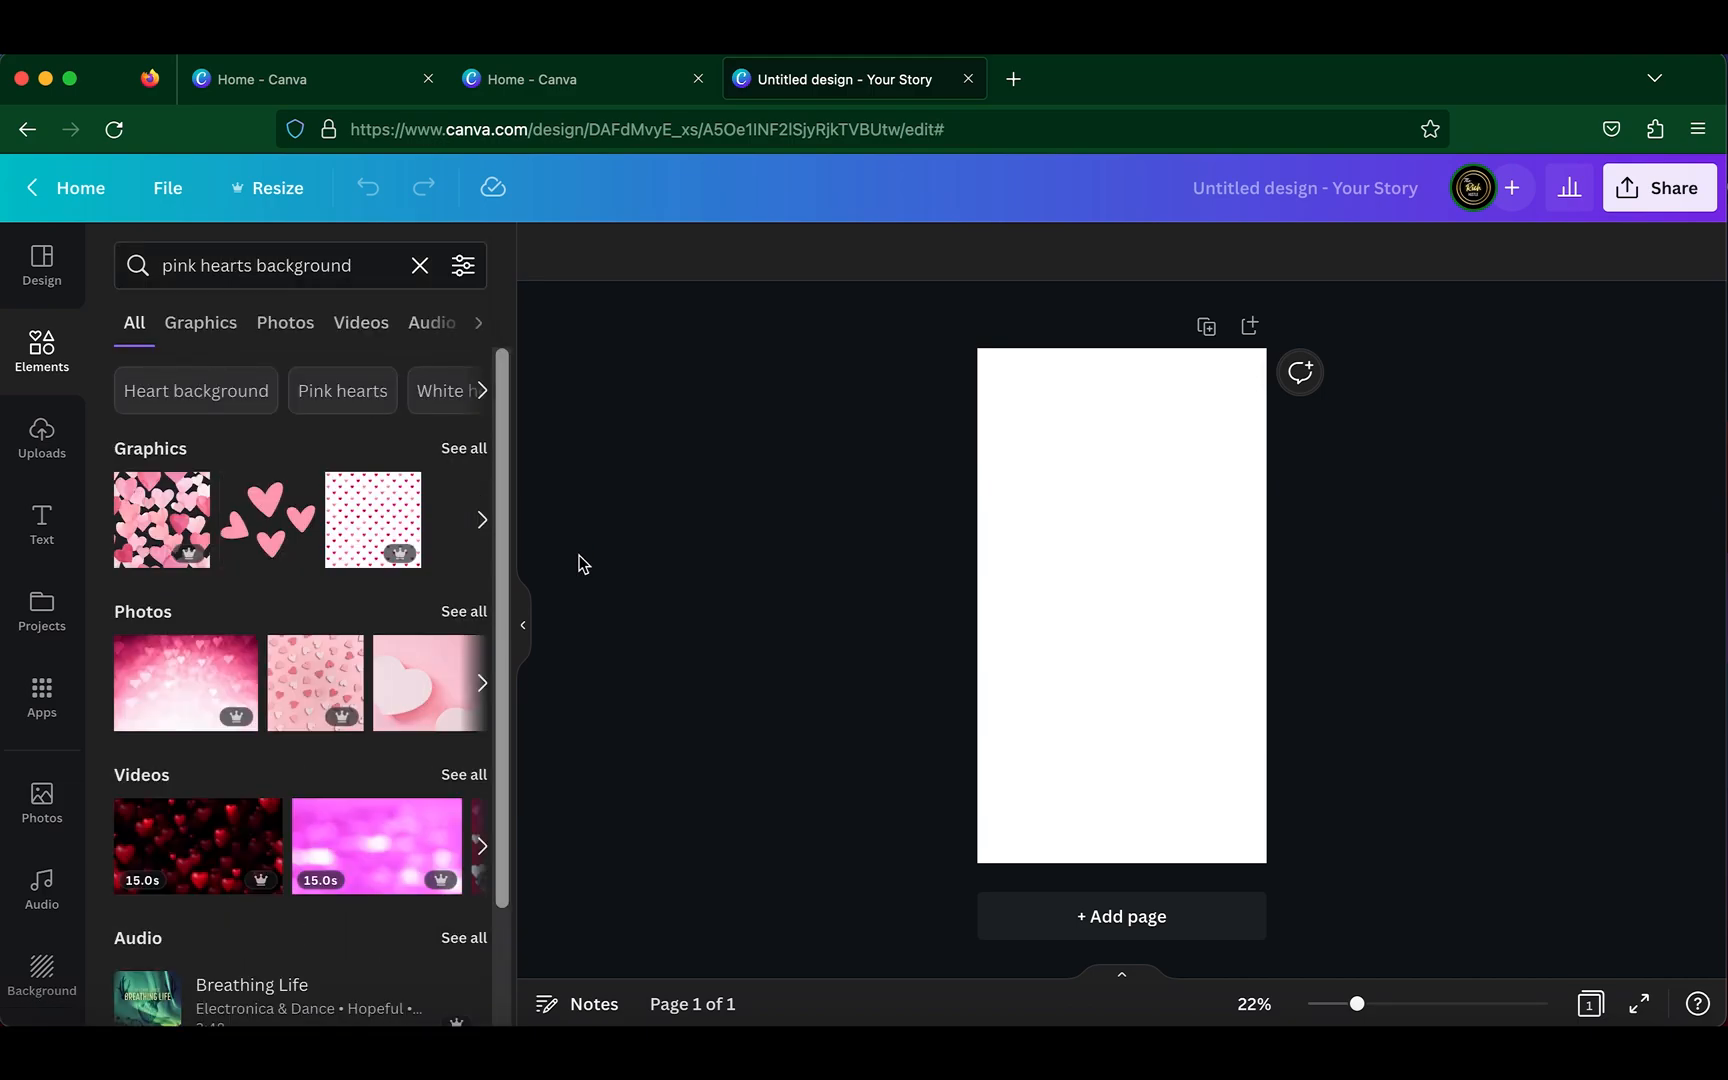
- Browse the graphics and photo results for a suitable pink hearts background
left_click(470, 452)
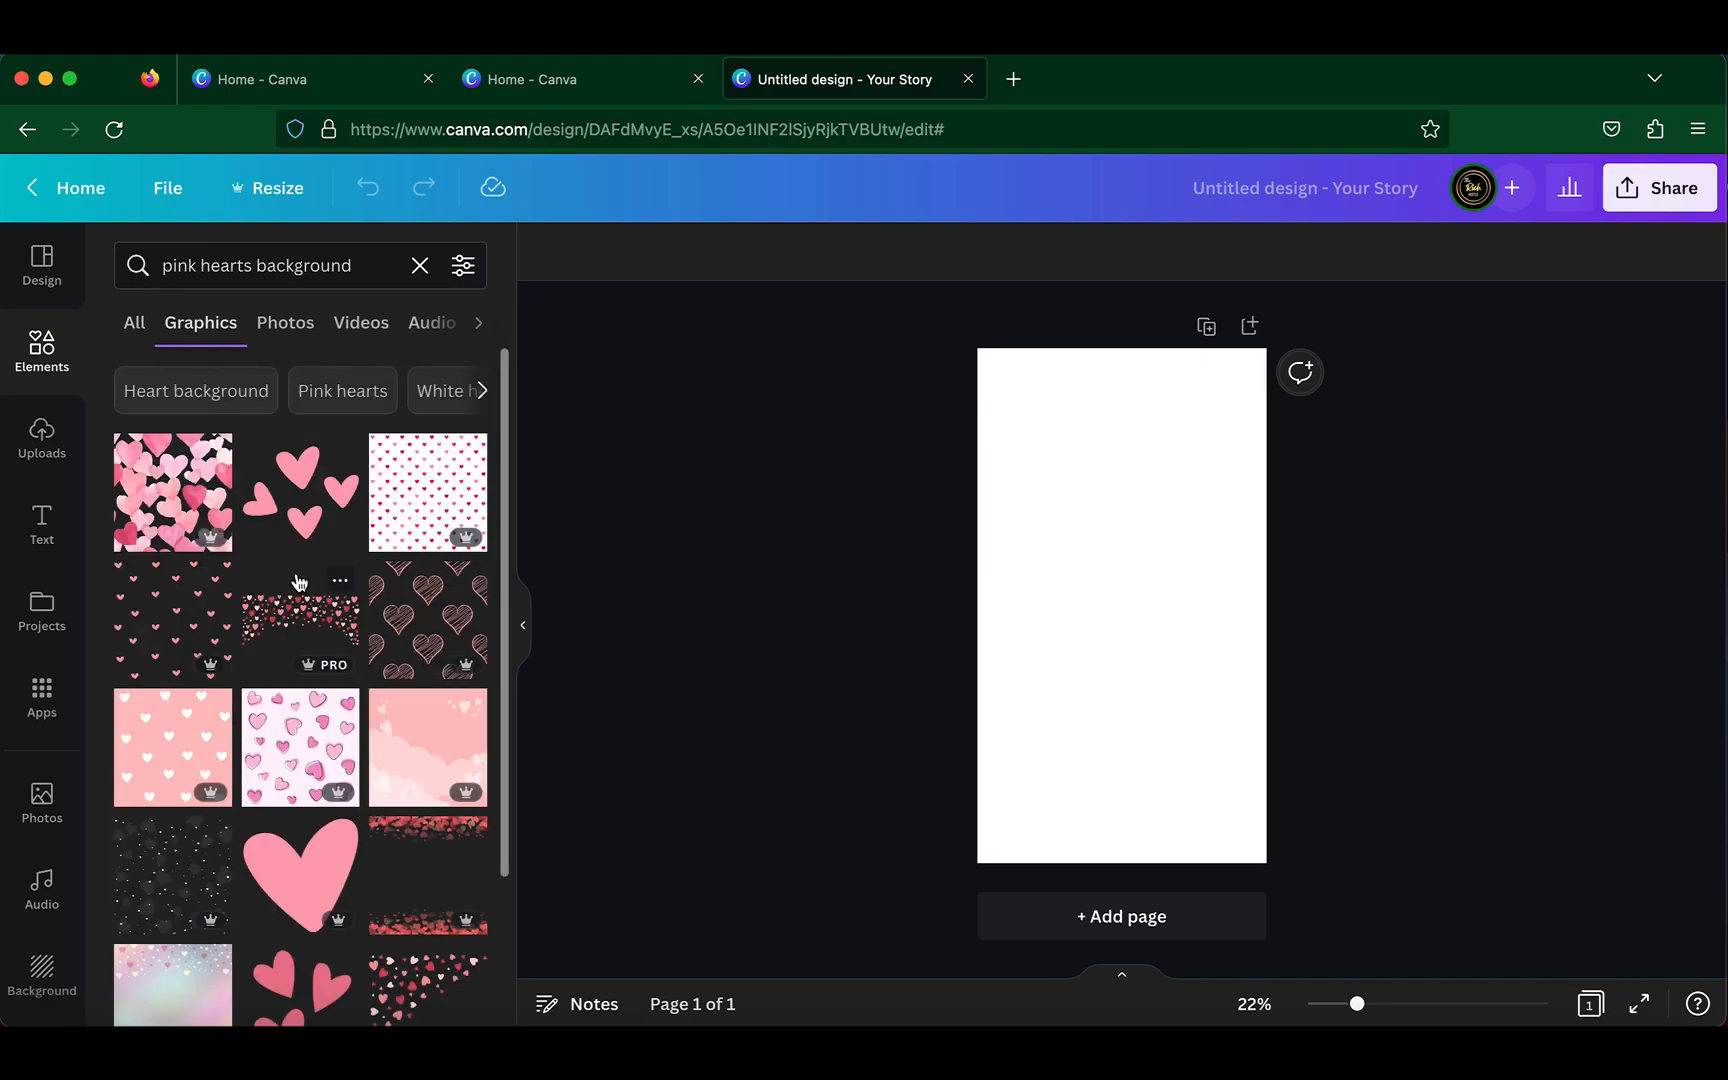
left_click(137, 343)
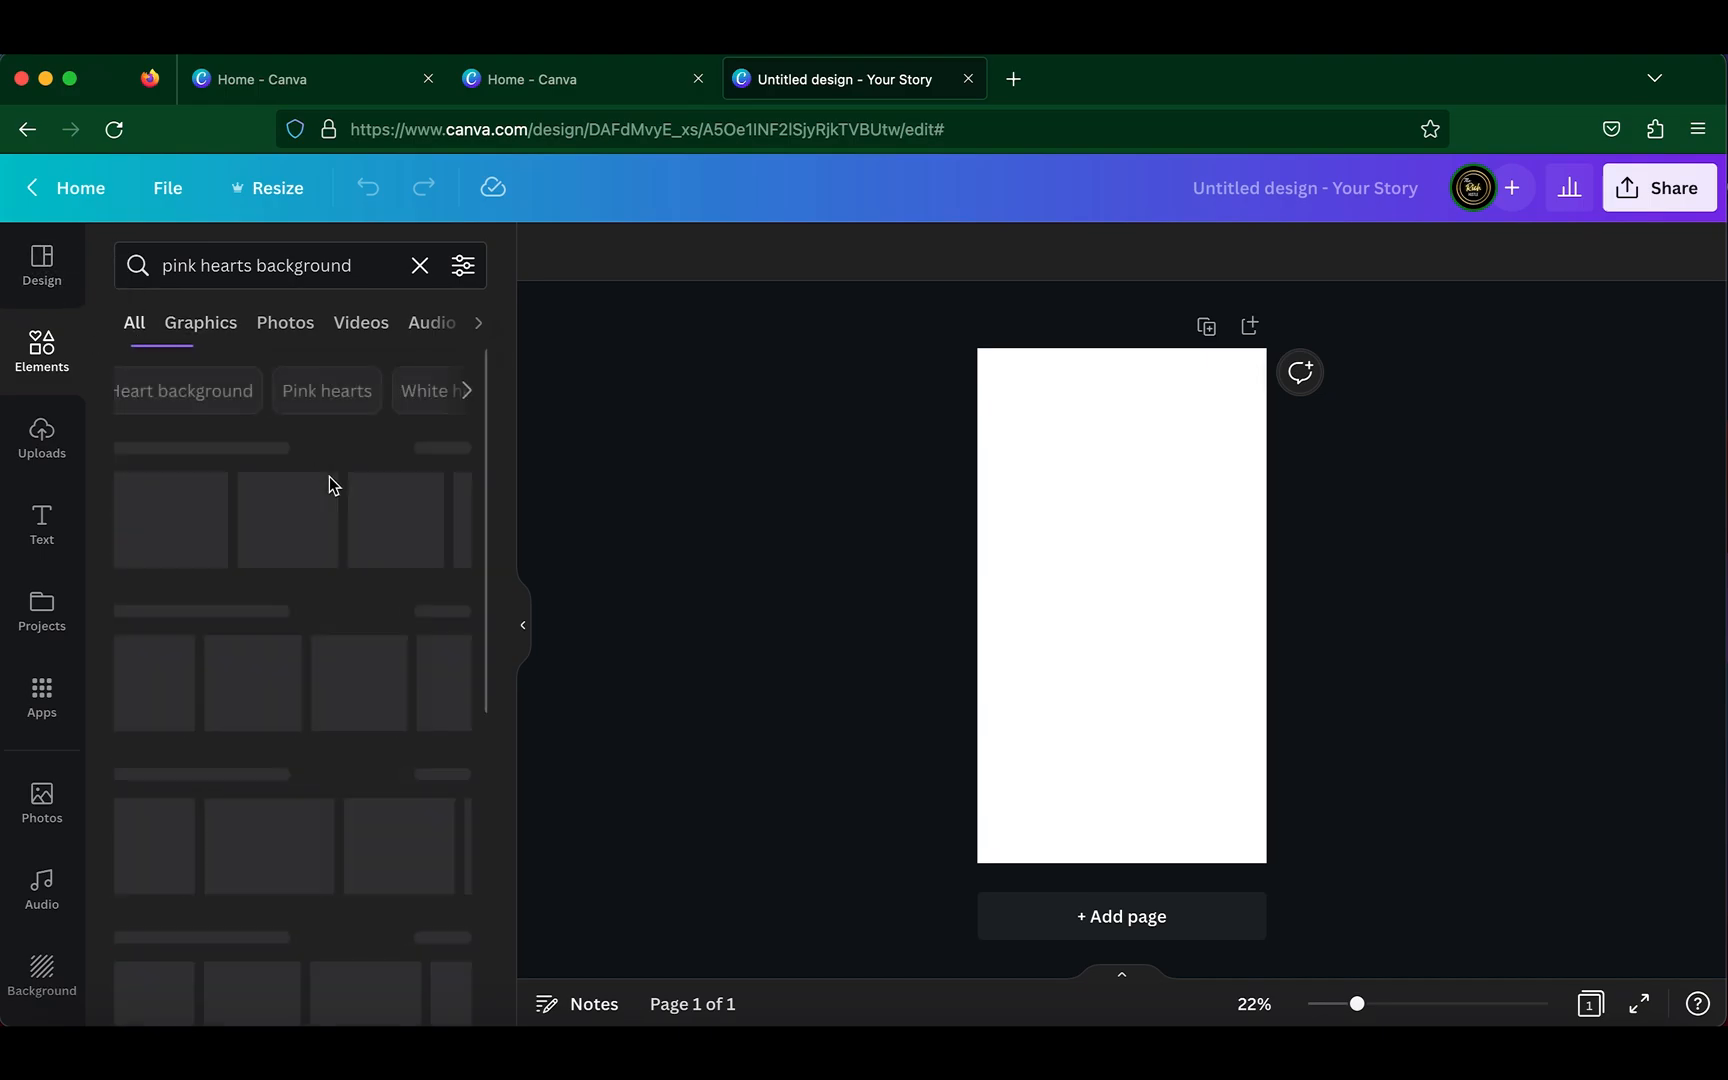
left_click(466, 612)
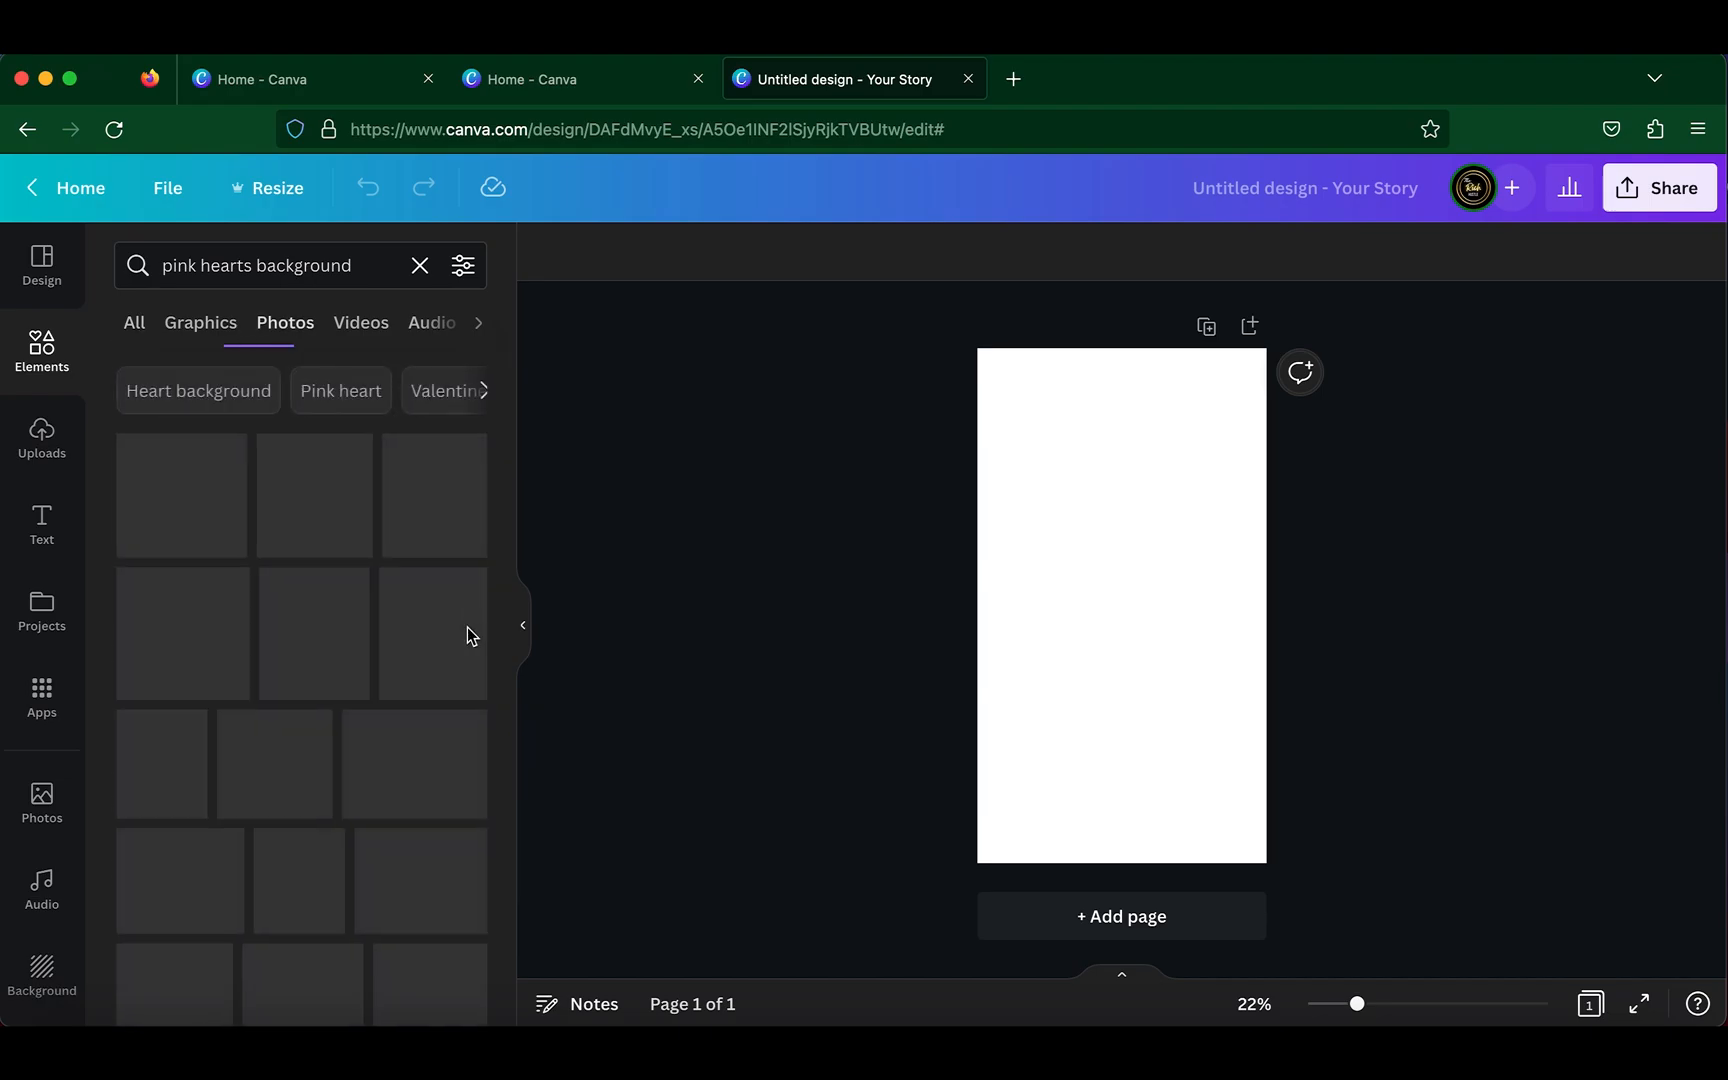
scroll(413, 735, "down", 3)
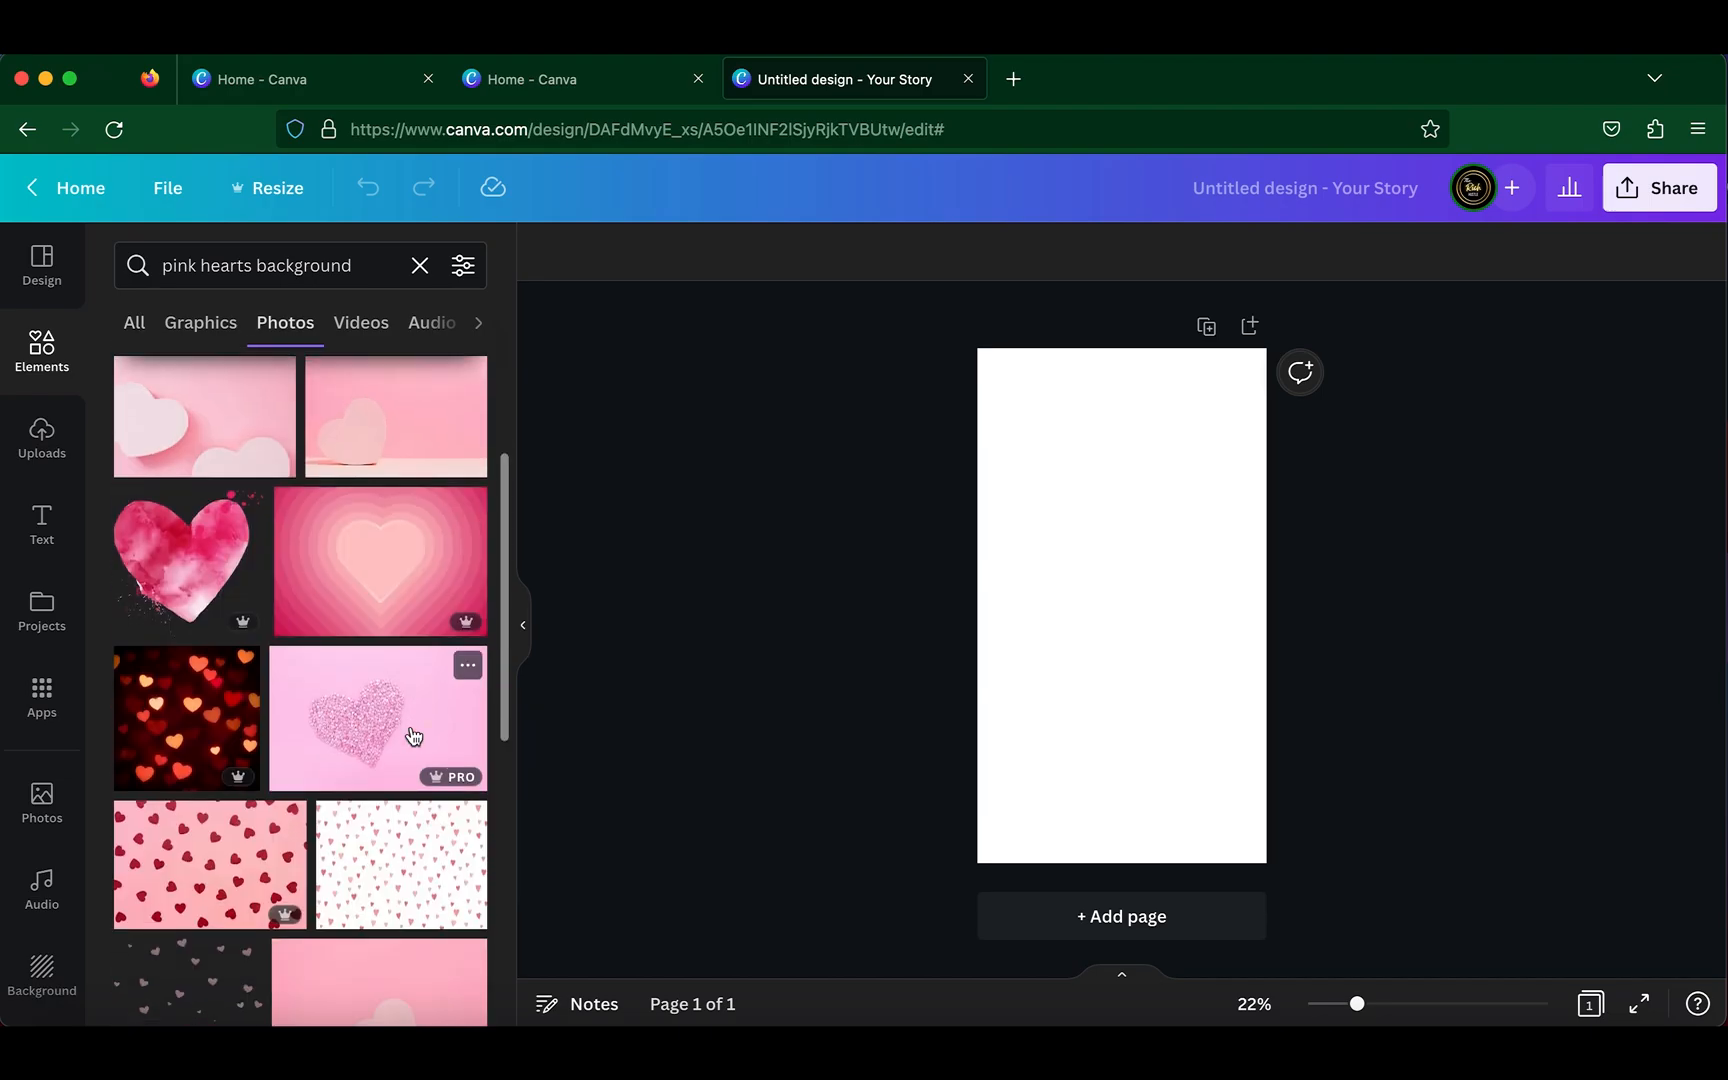
scroll(413, 735, "down", 5)
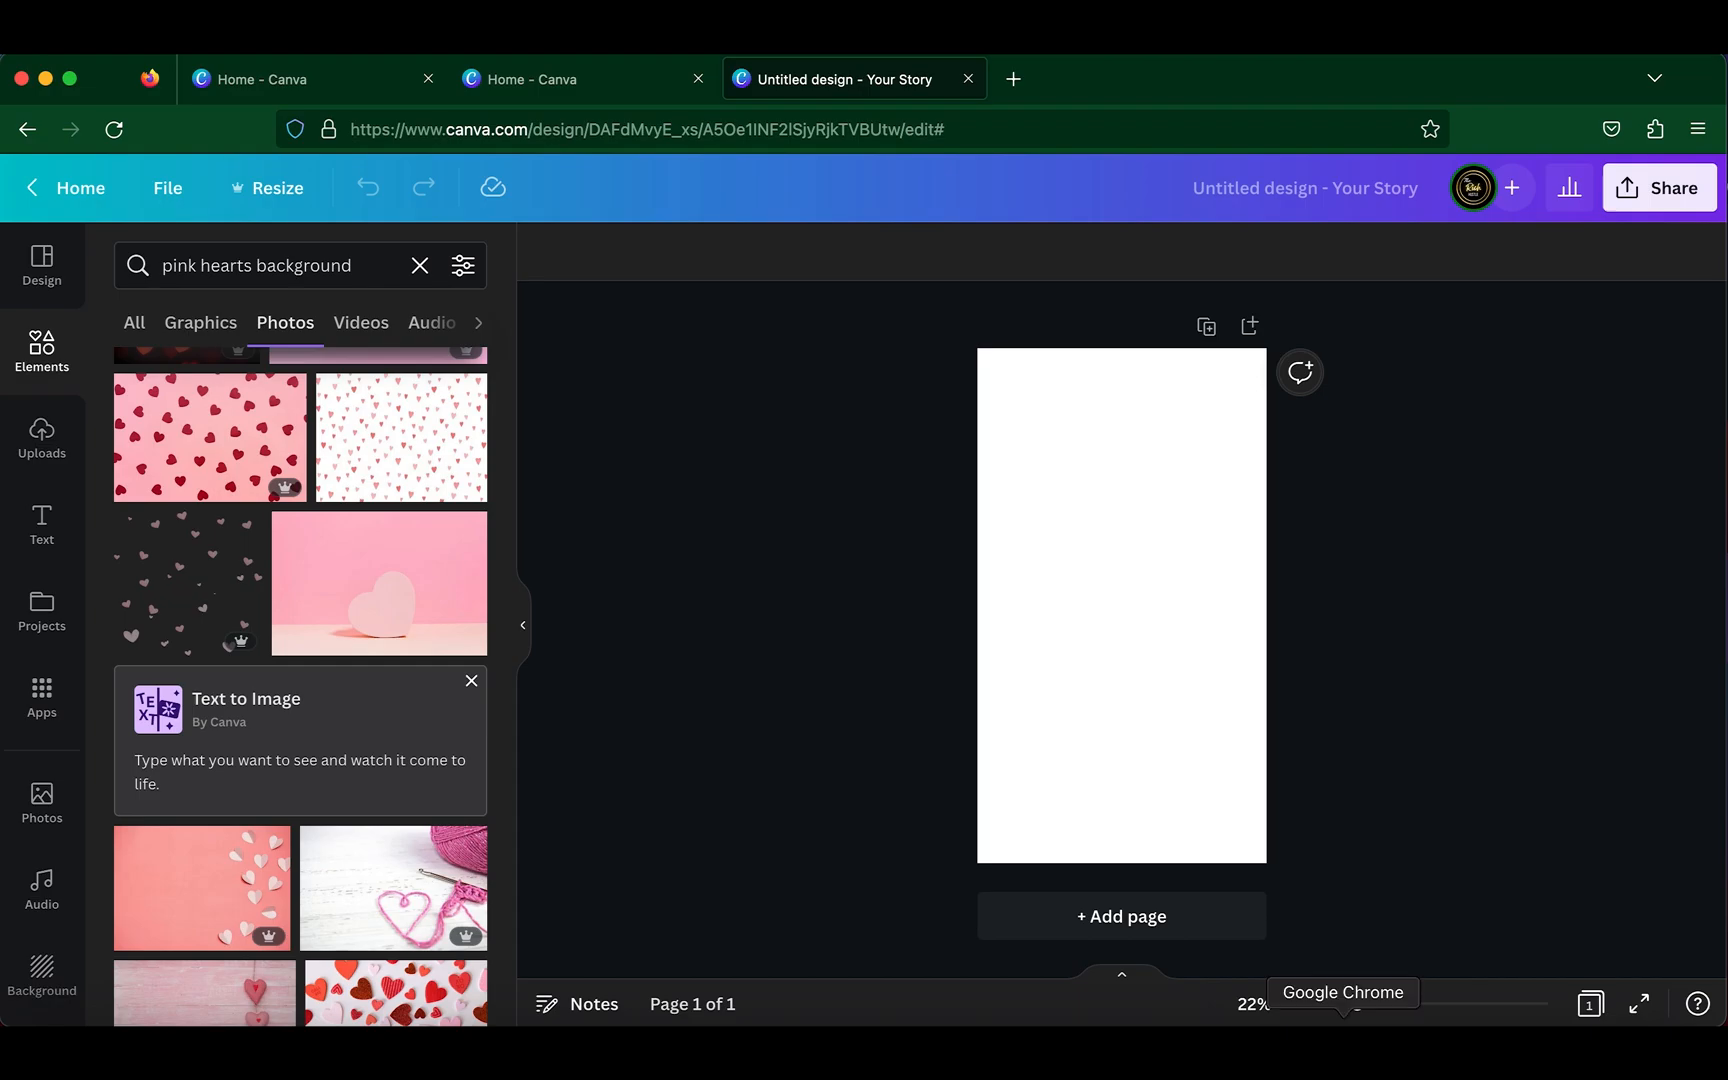
- Show the reference flyer IMG_7361.PNG in Preview, then add the blurred pink hearts photo to the Canva page
left_click(1568, 1050)
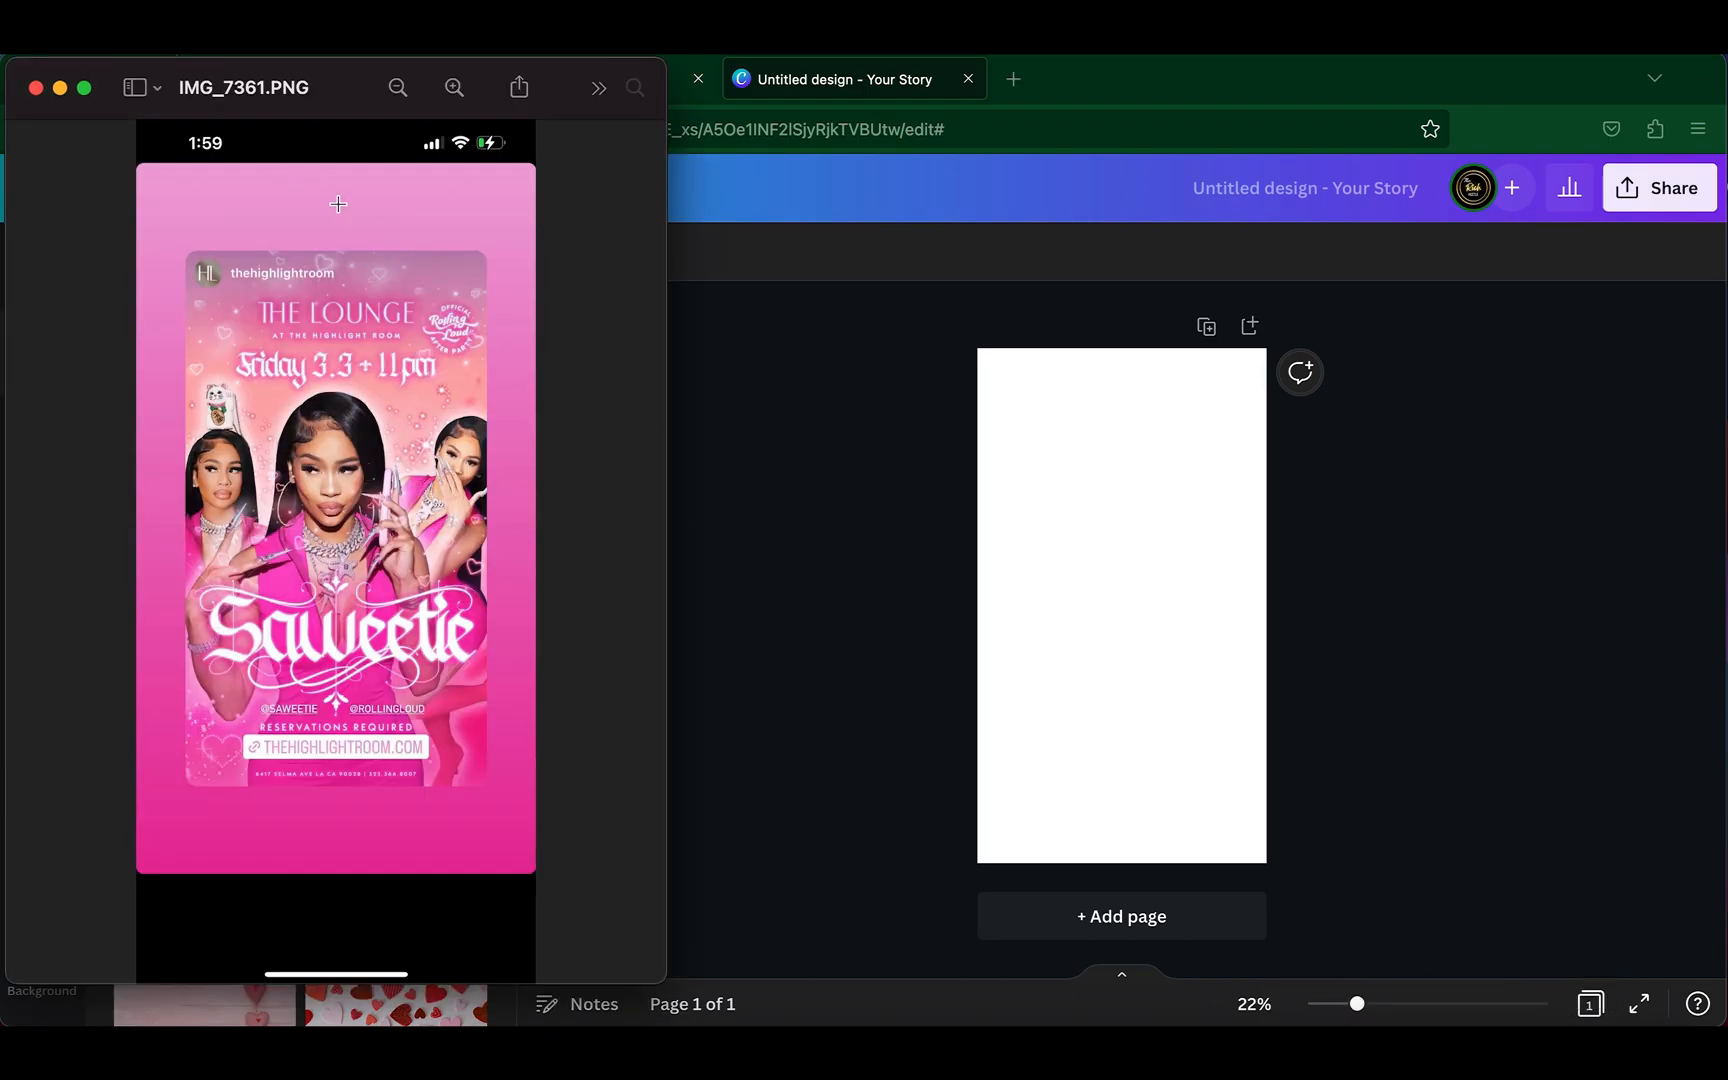
left_click_drag(325, 108, 1247, 145)
scroll(267, 553, "down", 10)
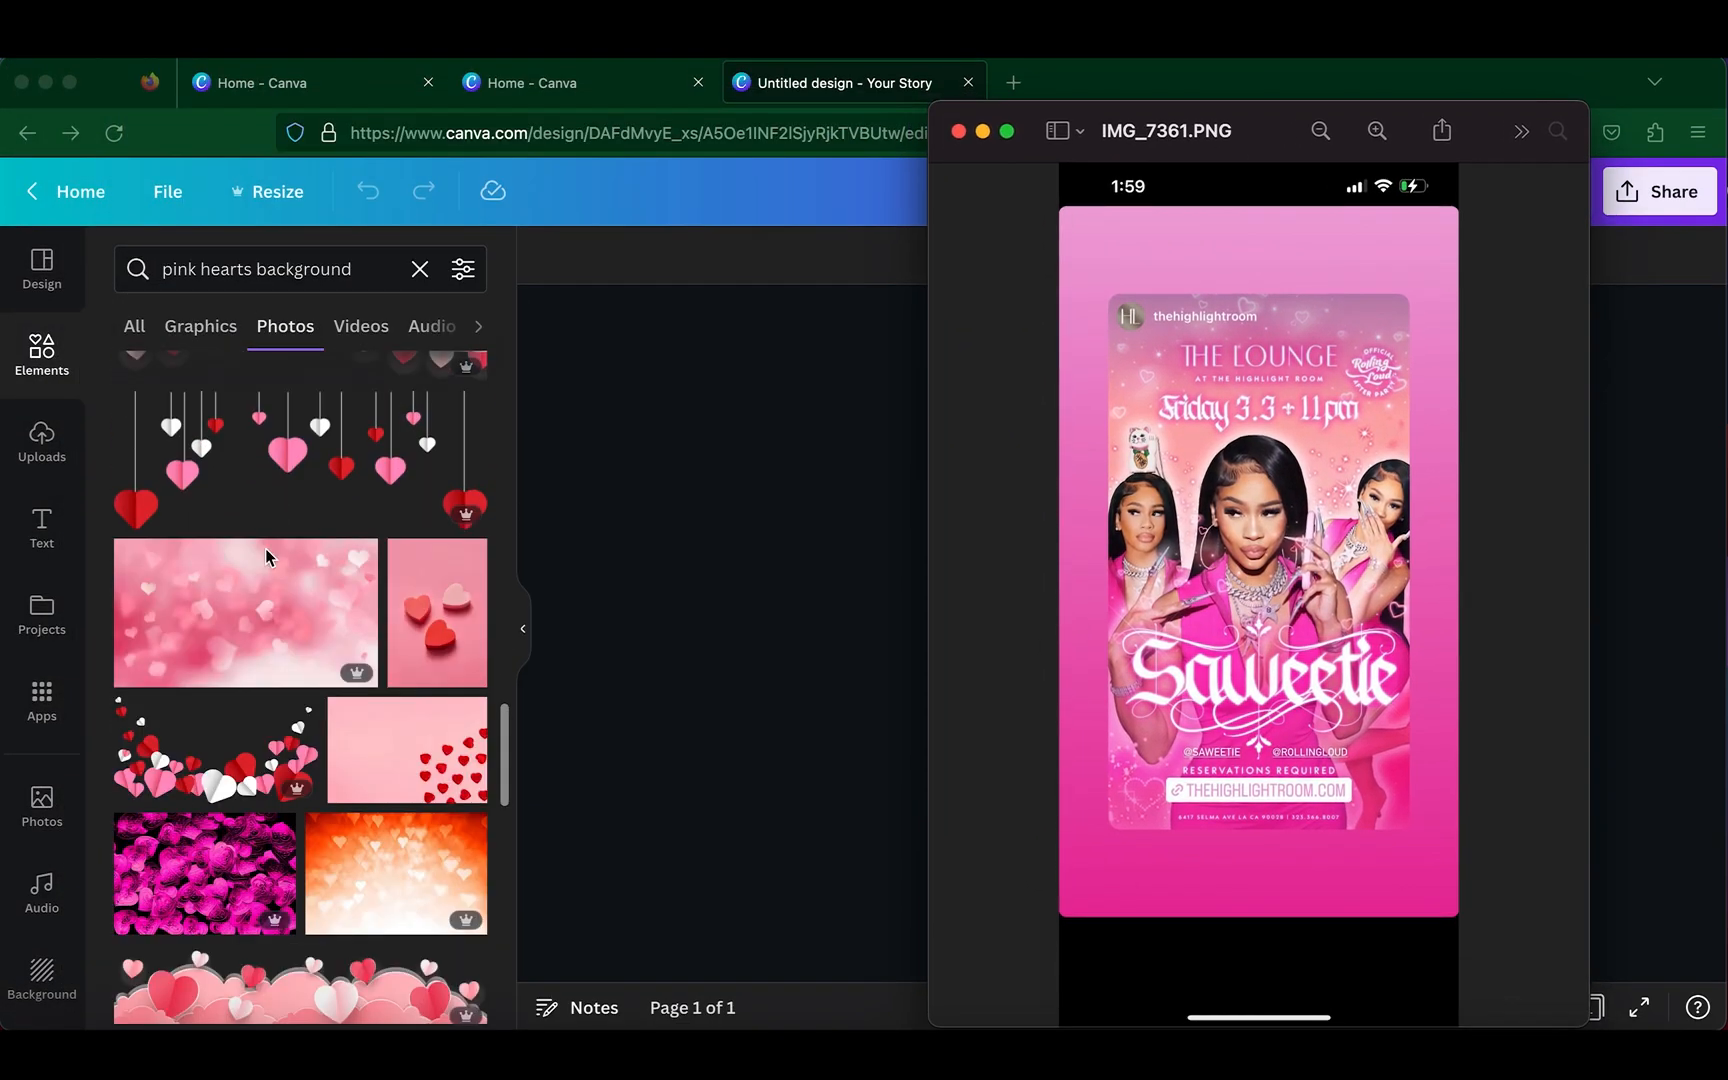
scroll(265, 548, "down", 3)
left_click(285, 492)
left_click(285, 460)
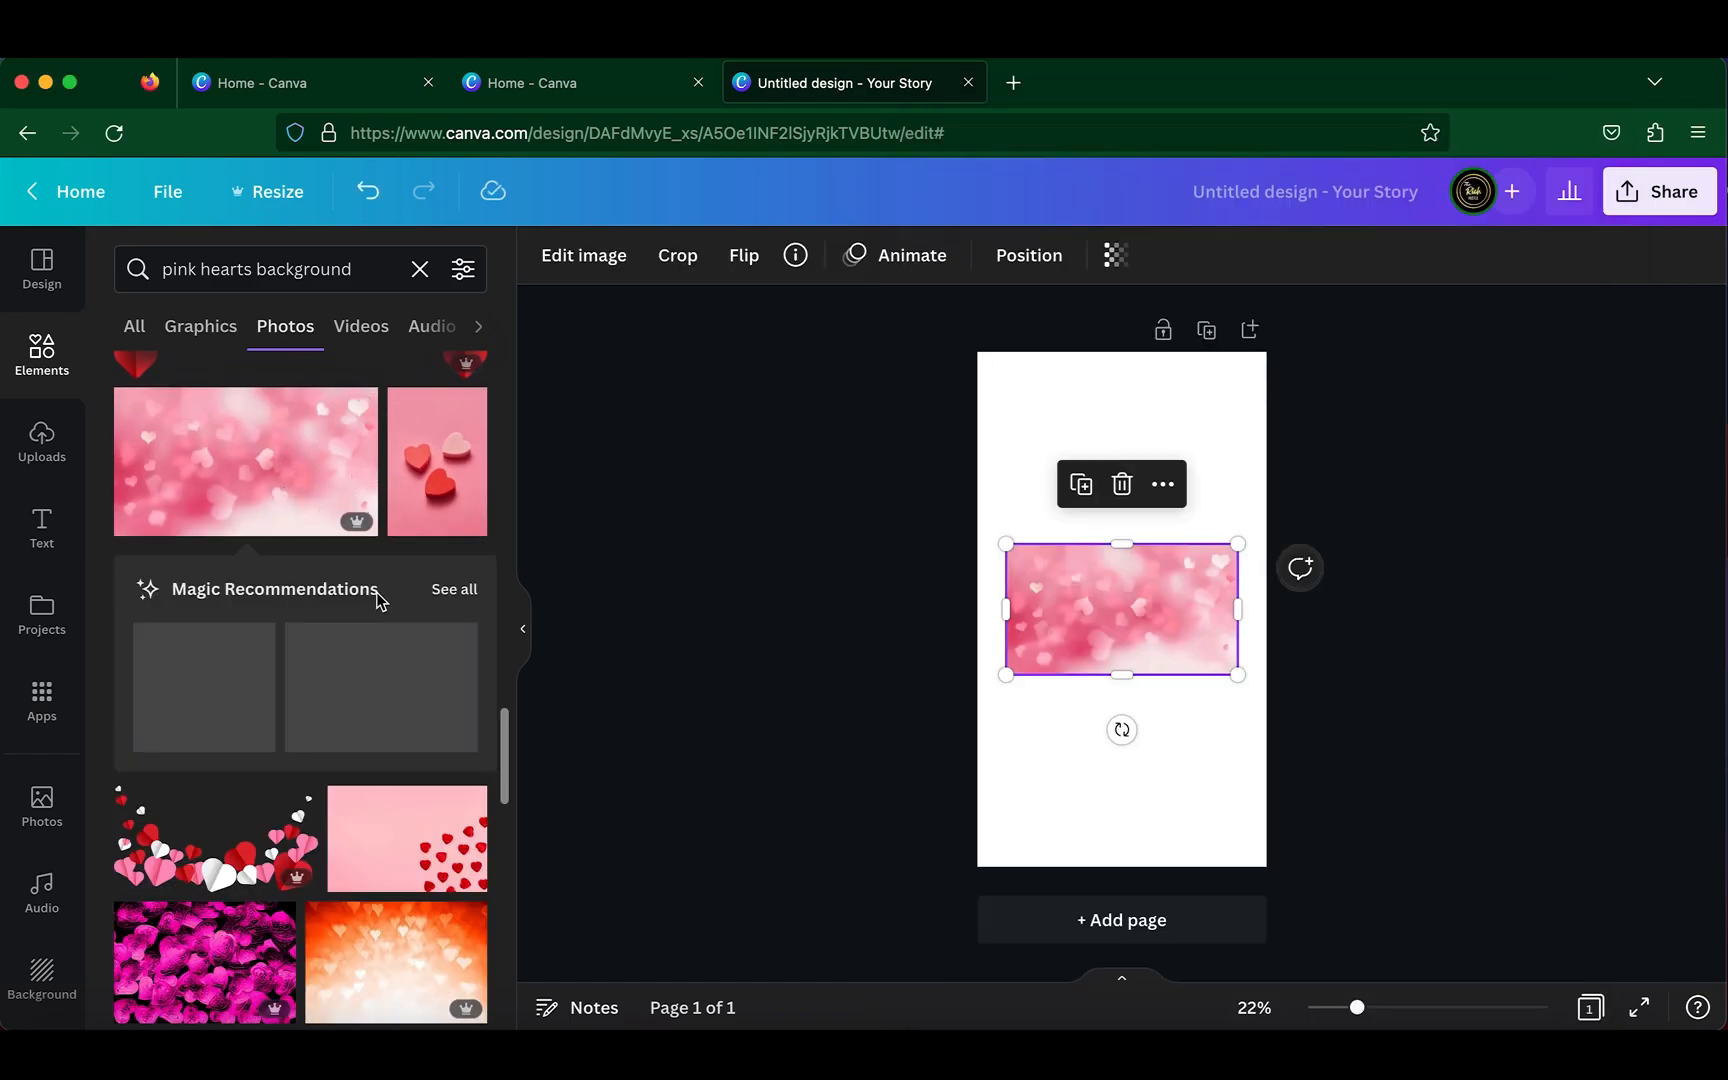
- Browse all recommended photos similar to the hearts photo and compare them with the reference flyer
left_click(455, 592)
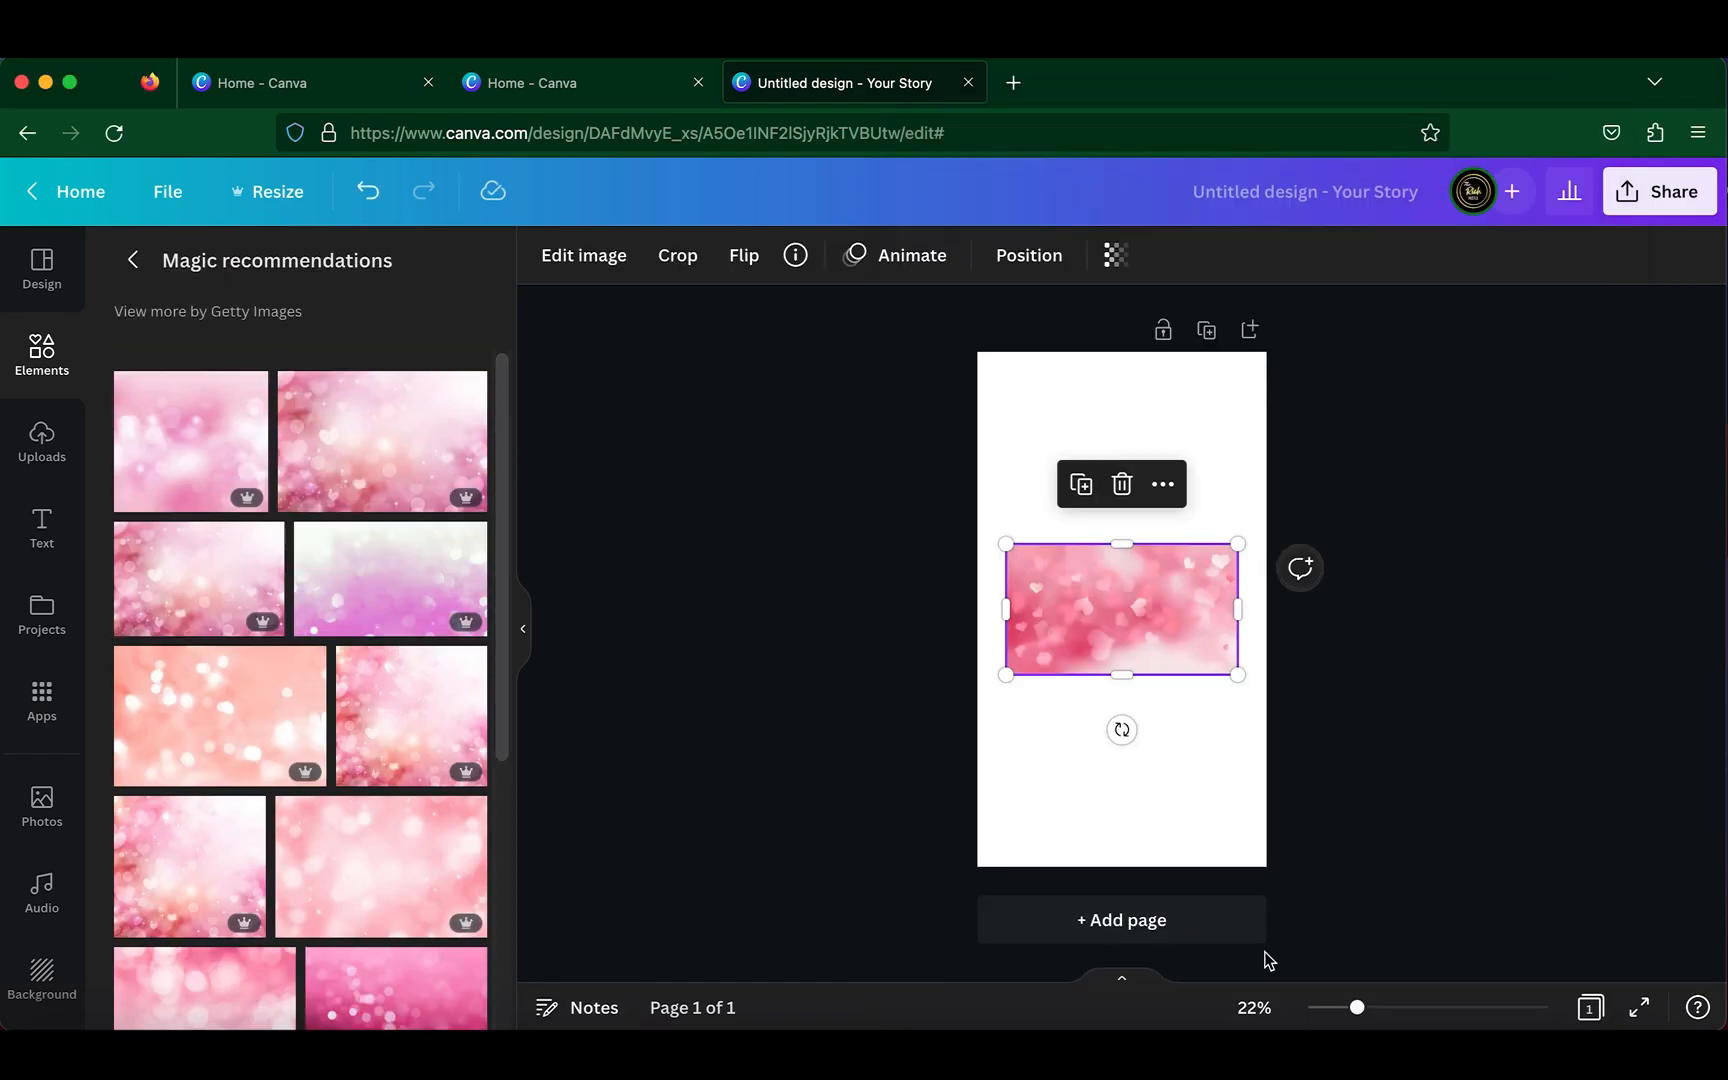
left_click(1569, 1046)
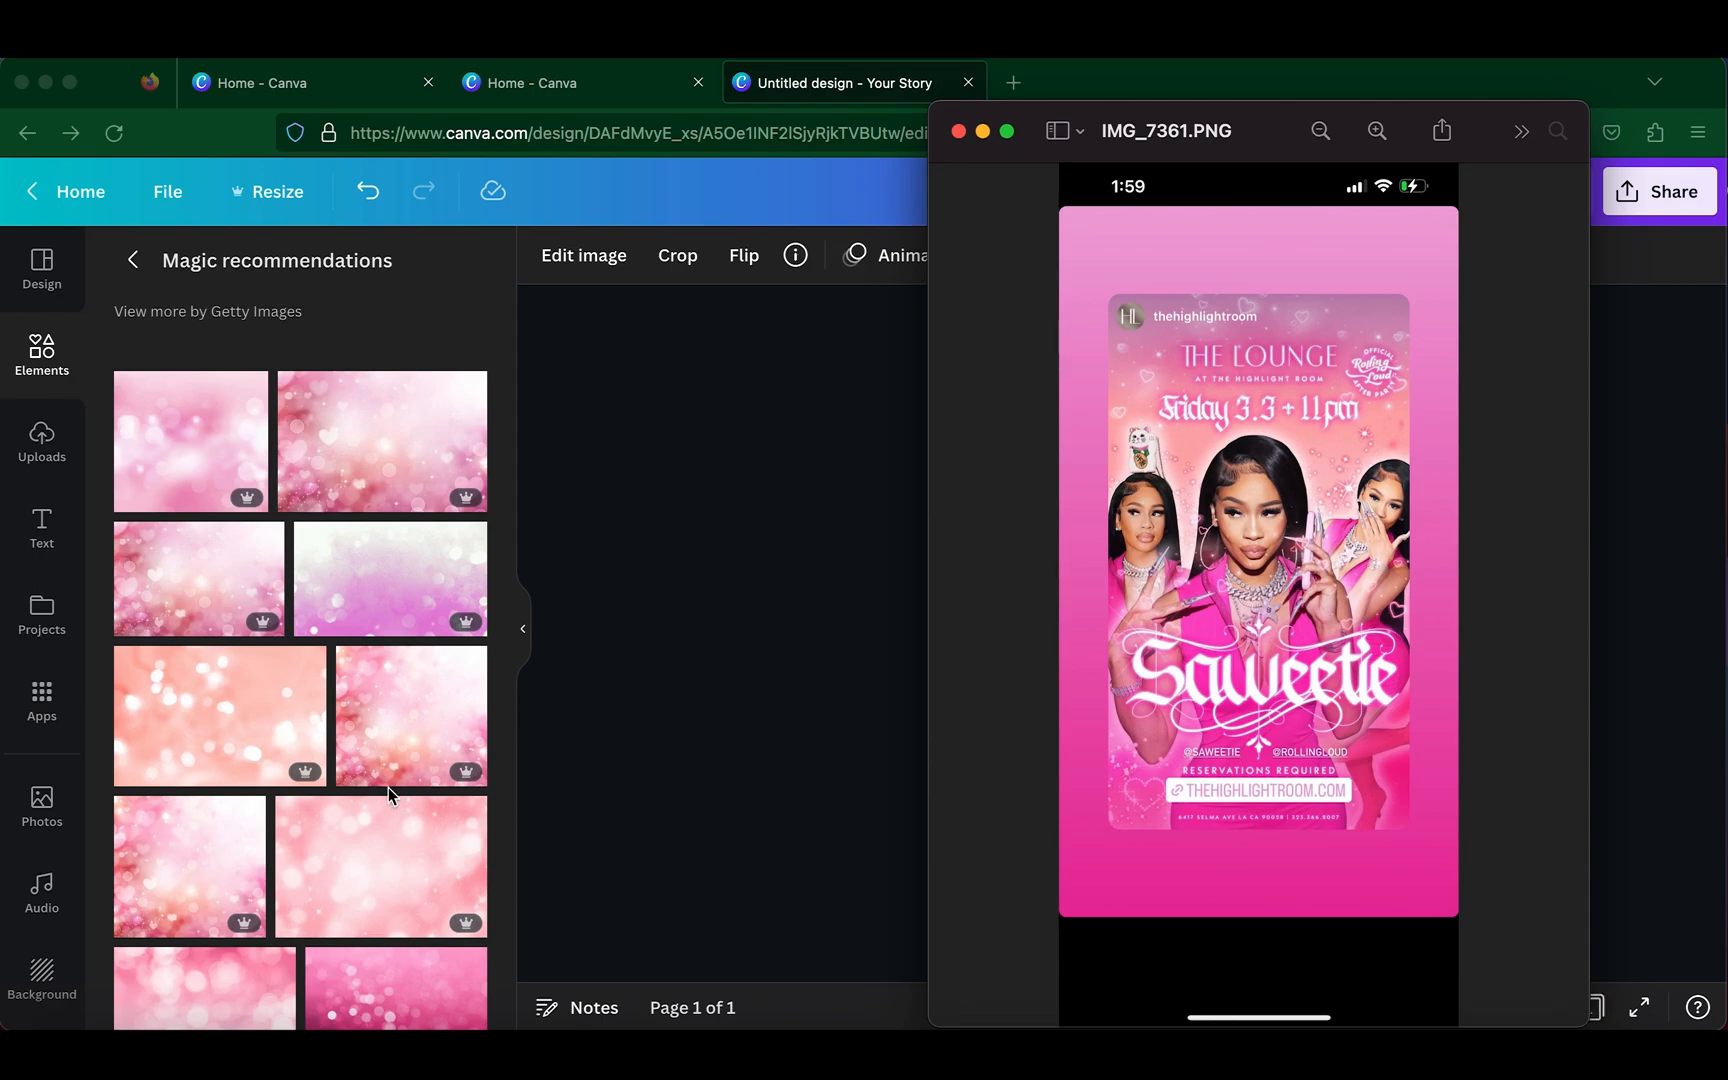
scroll(390, 790, "down", 4)
scroll(390, 790, "up", 4)
scroll(382, 782, "up", 1)
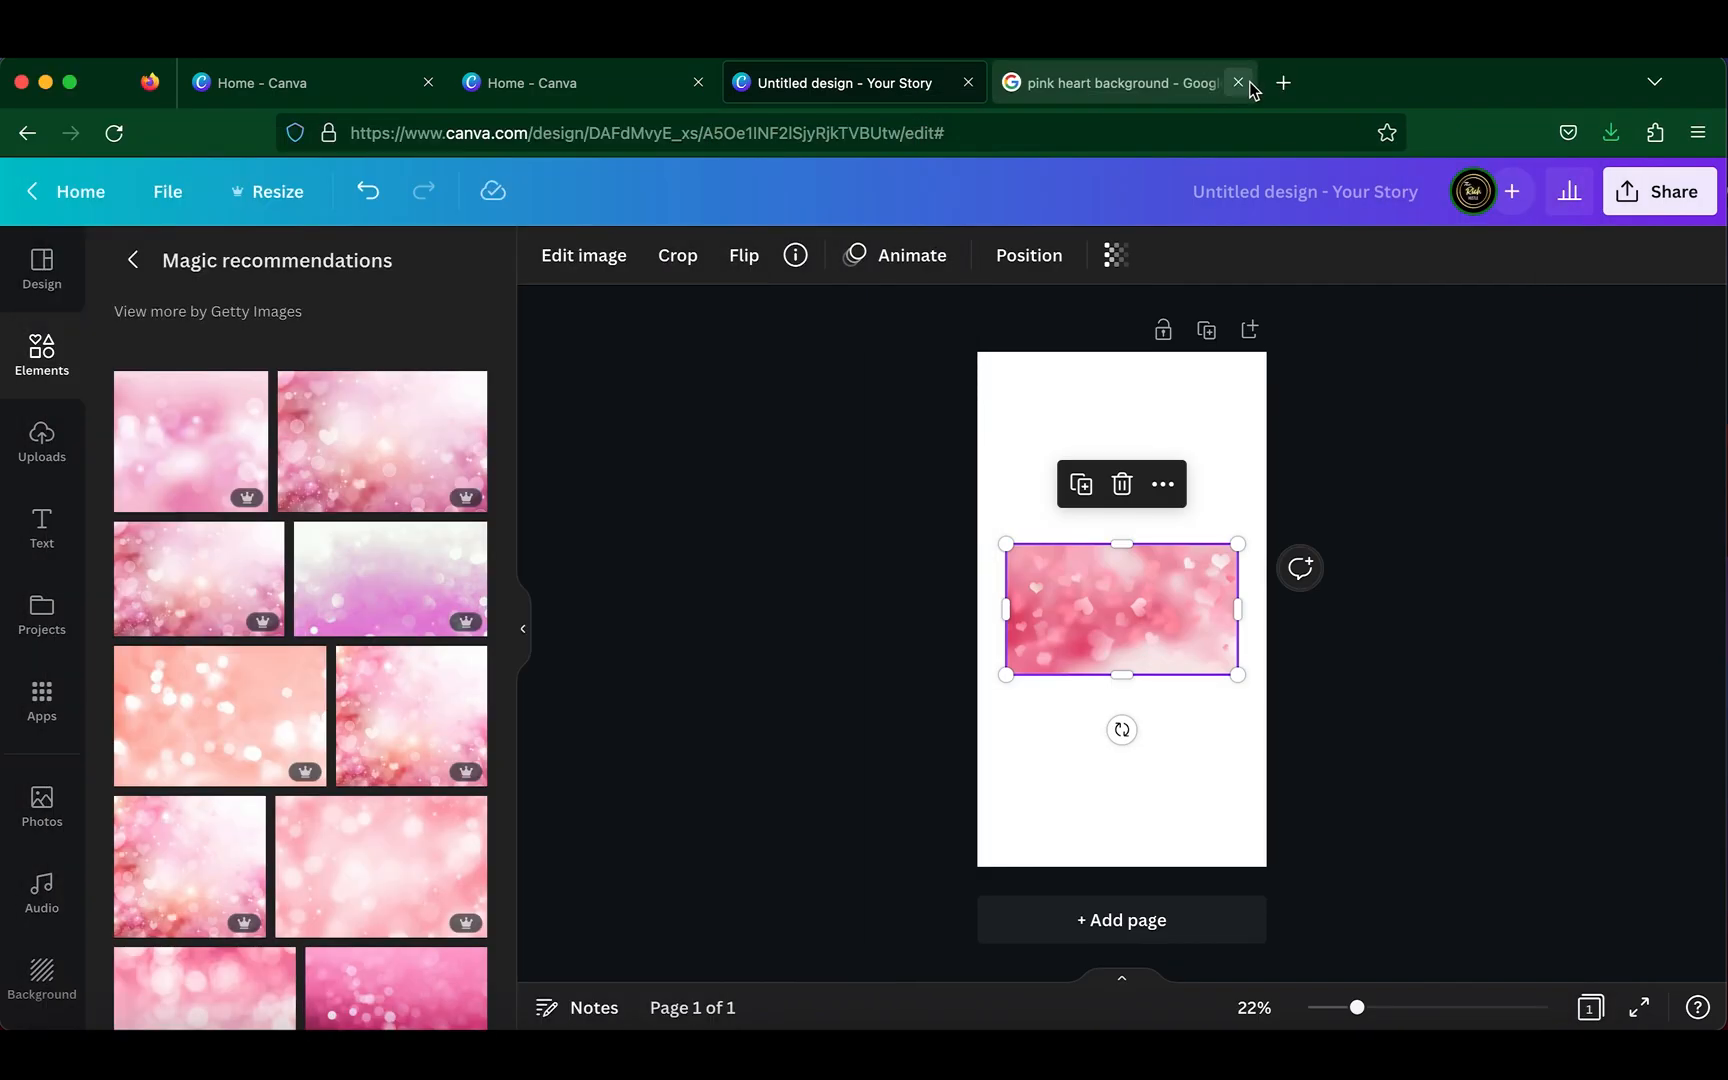
- Try the paler pink bokeh photo on the page, and add another copy of the blurred pink hearts photo
left_click(222, 585)
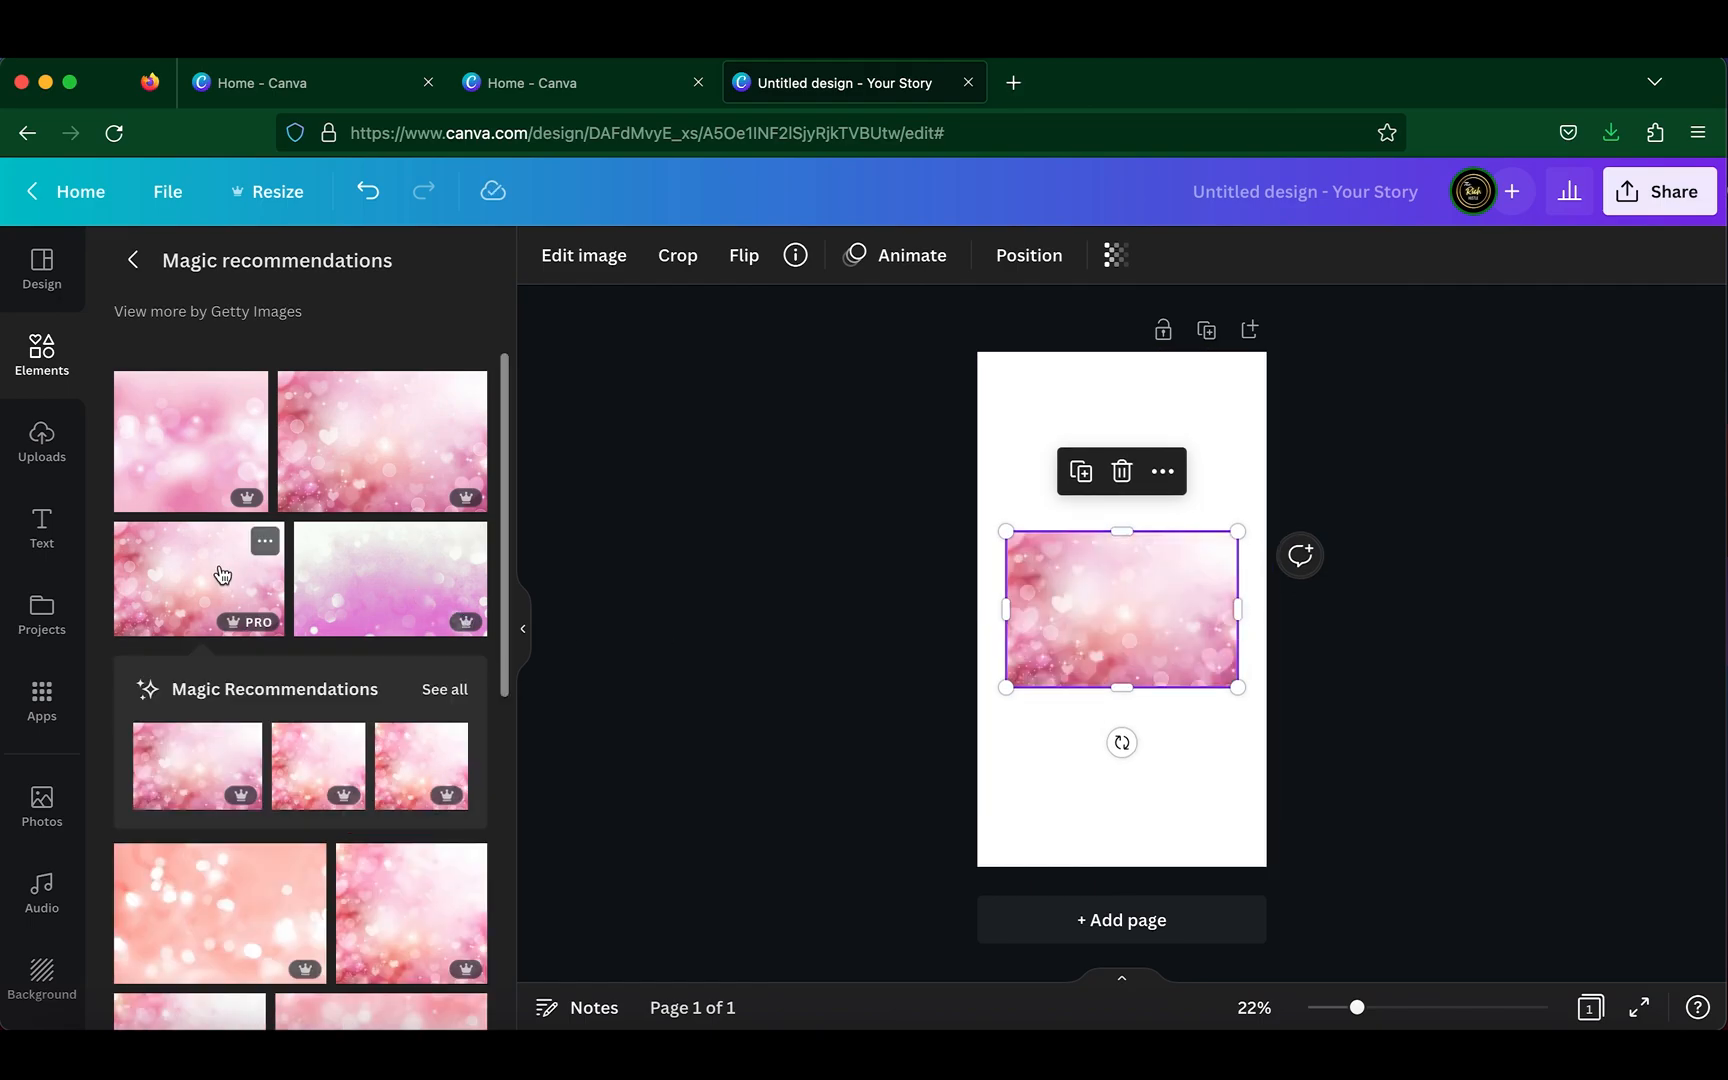
left_click(133, 260)
scroll(265, 466, "up", 8)
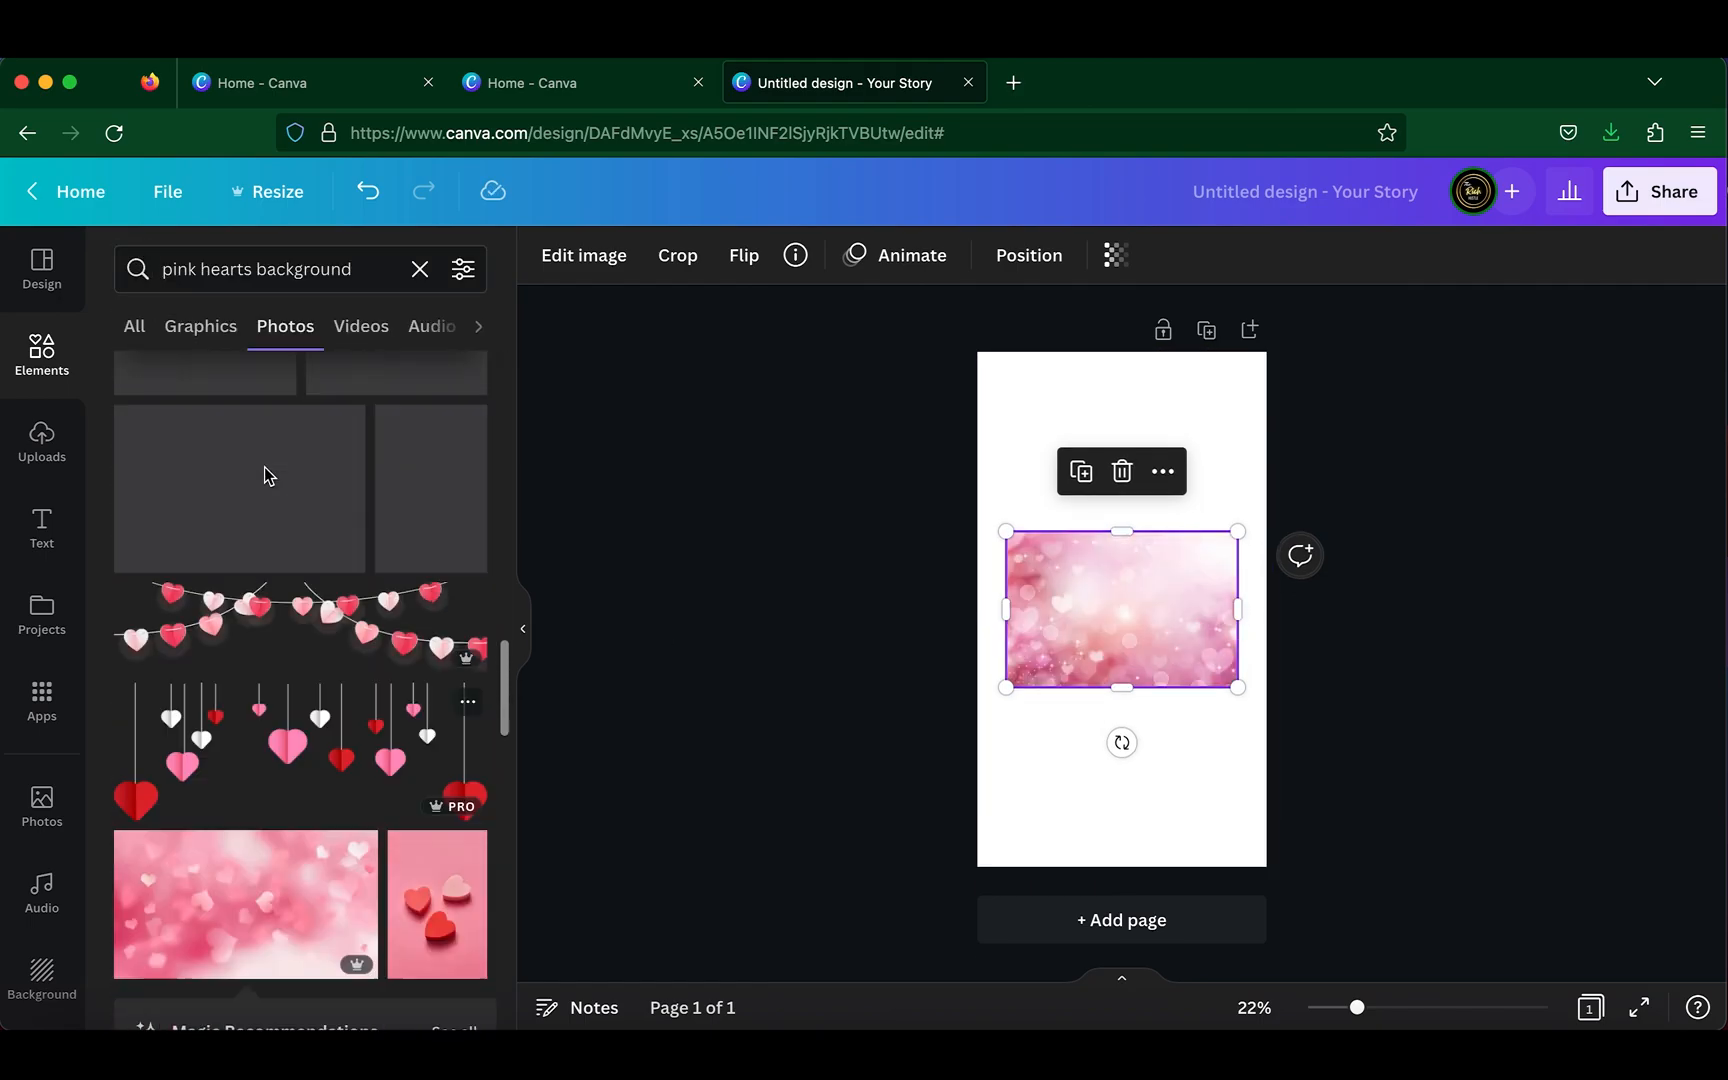
scroll(328, 732, "down", 5)
scroll(328, 732, "down", 3)
double_click(251, 510)
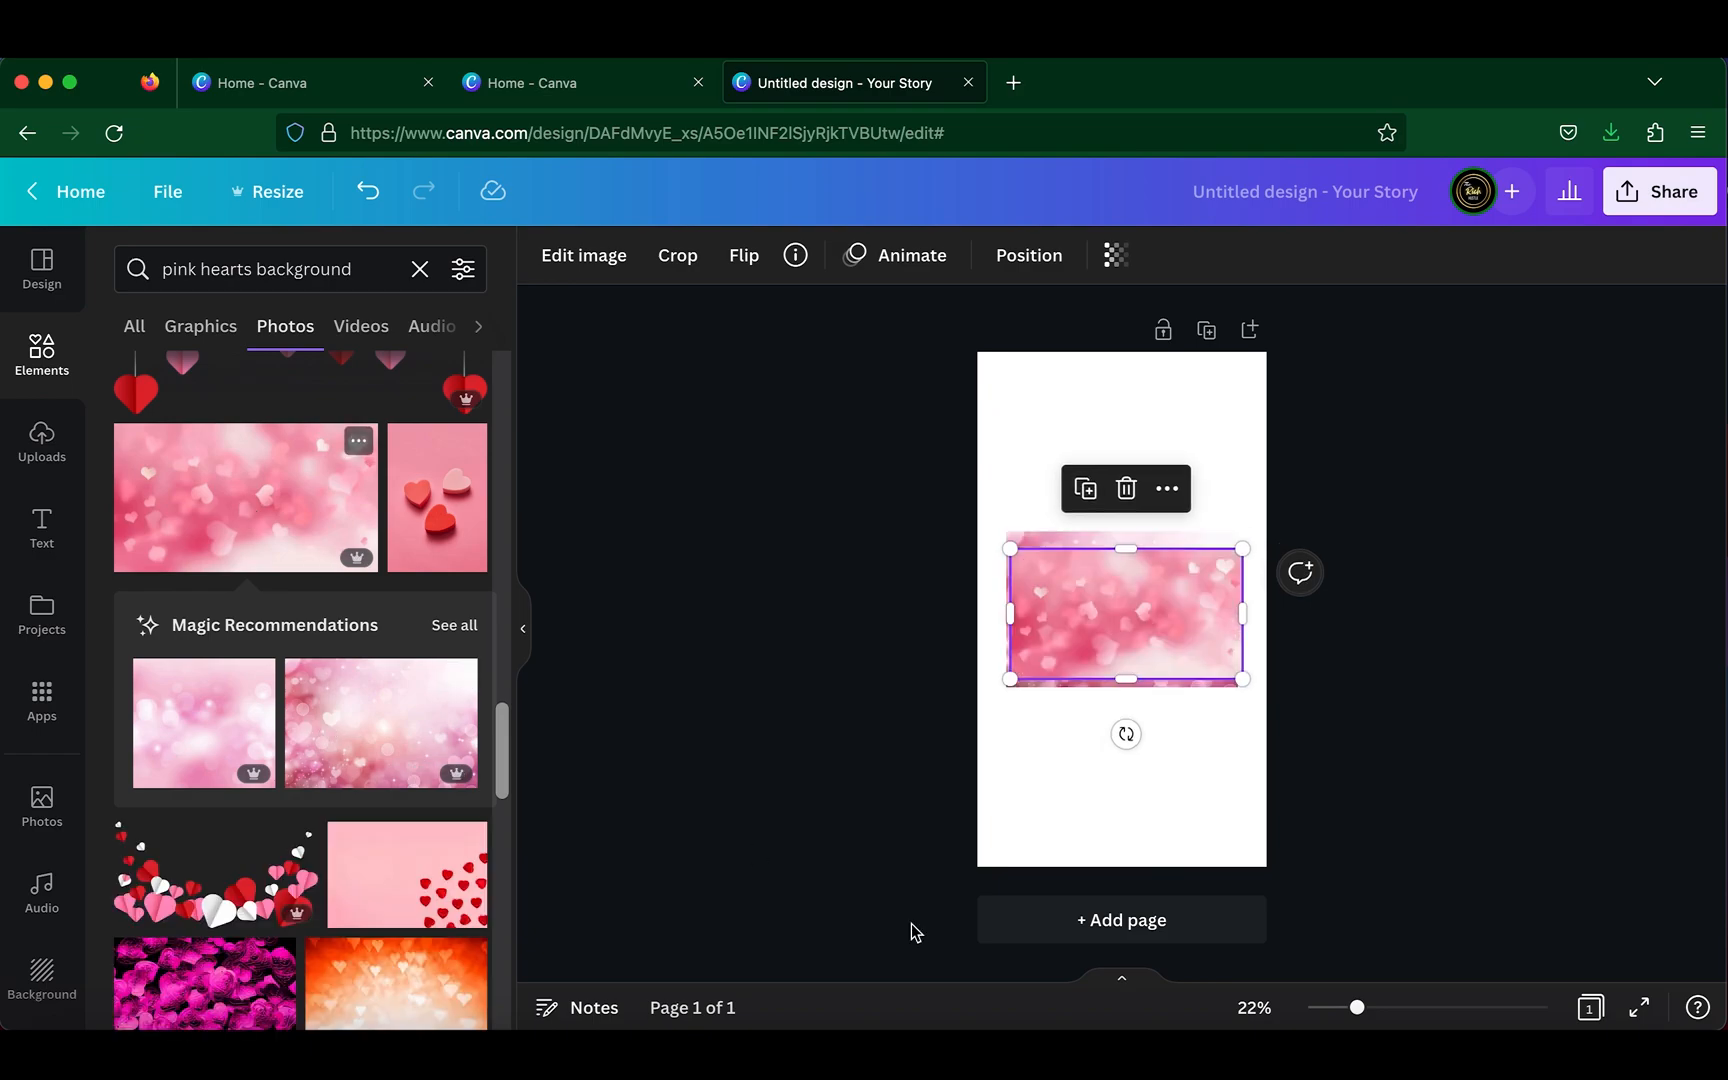
- Delete the pale bokeh photo and the extra copy of the pink hearts photo from the page
left_click_drag(1132, 614, 1115, 770)
left_click_drag(1126, 577, 1171, 448)
key("Delete")
left_click(1172, 752)
key("Delete")
- Enlarge and reposition the blurred pink hearts photo so that it fills the entire page as the background
left_click(1188, 642)
left_click_drag(1238, 674, 1370, 980)
left_click_drag(1203, 784, 995, 845)
left_click_drag(1041, 605, 1043, 346)
left_click_drag(1338, 618, 1189, 446)
left_click_drag(1034, 562, 1146, 563)
left_click_drag(1474, 624, 1474, 616)
left_click_drag(1152, 582, 1152, 560)
left_click_drag(1153, 840, 1153, 873)
left_click(1677, 568)
left_click_drag(1357, 1007, 1370, 1007)
scroll(365, 750, "up", 5)
scroll(365, 803, "up", 10)
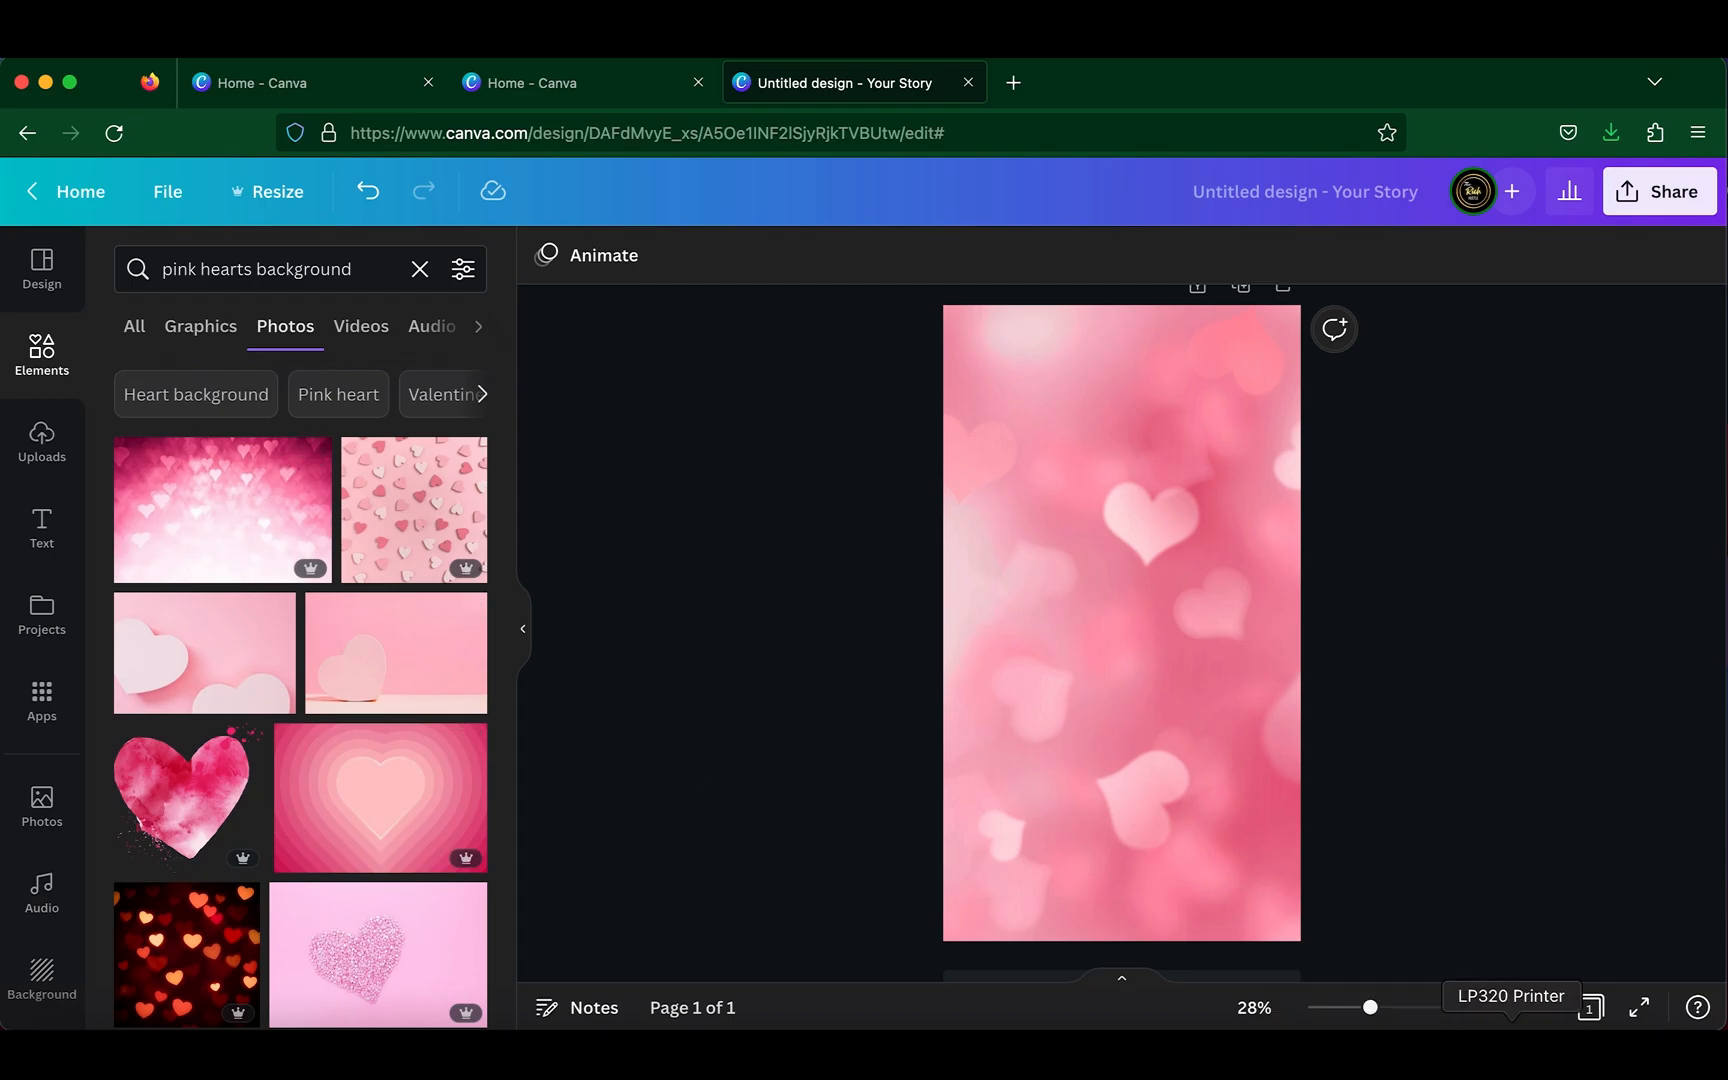
- Check the reference flyer and upload the photos IMG_7486.jpg, IMG_7487.jpg and IMG_7488.jpg from the Downloads folder
left_click(1568, 1045)
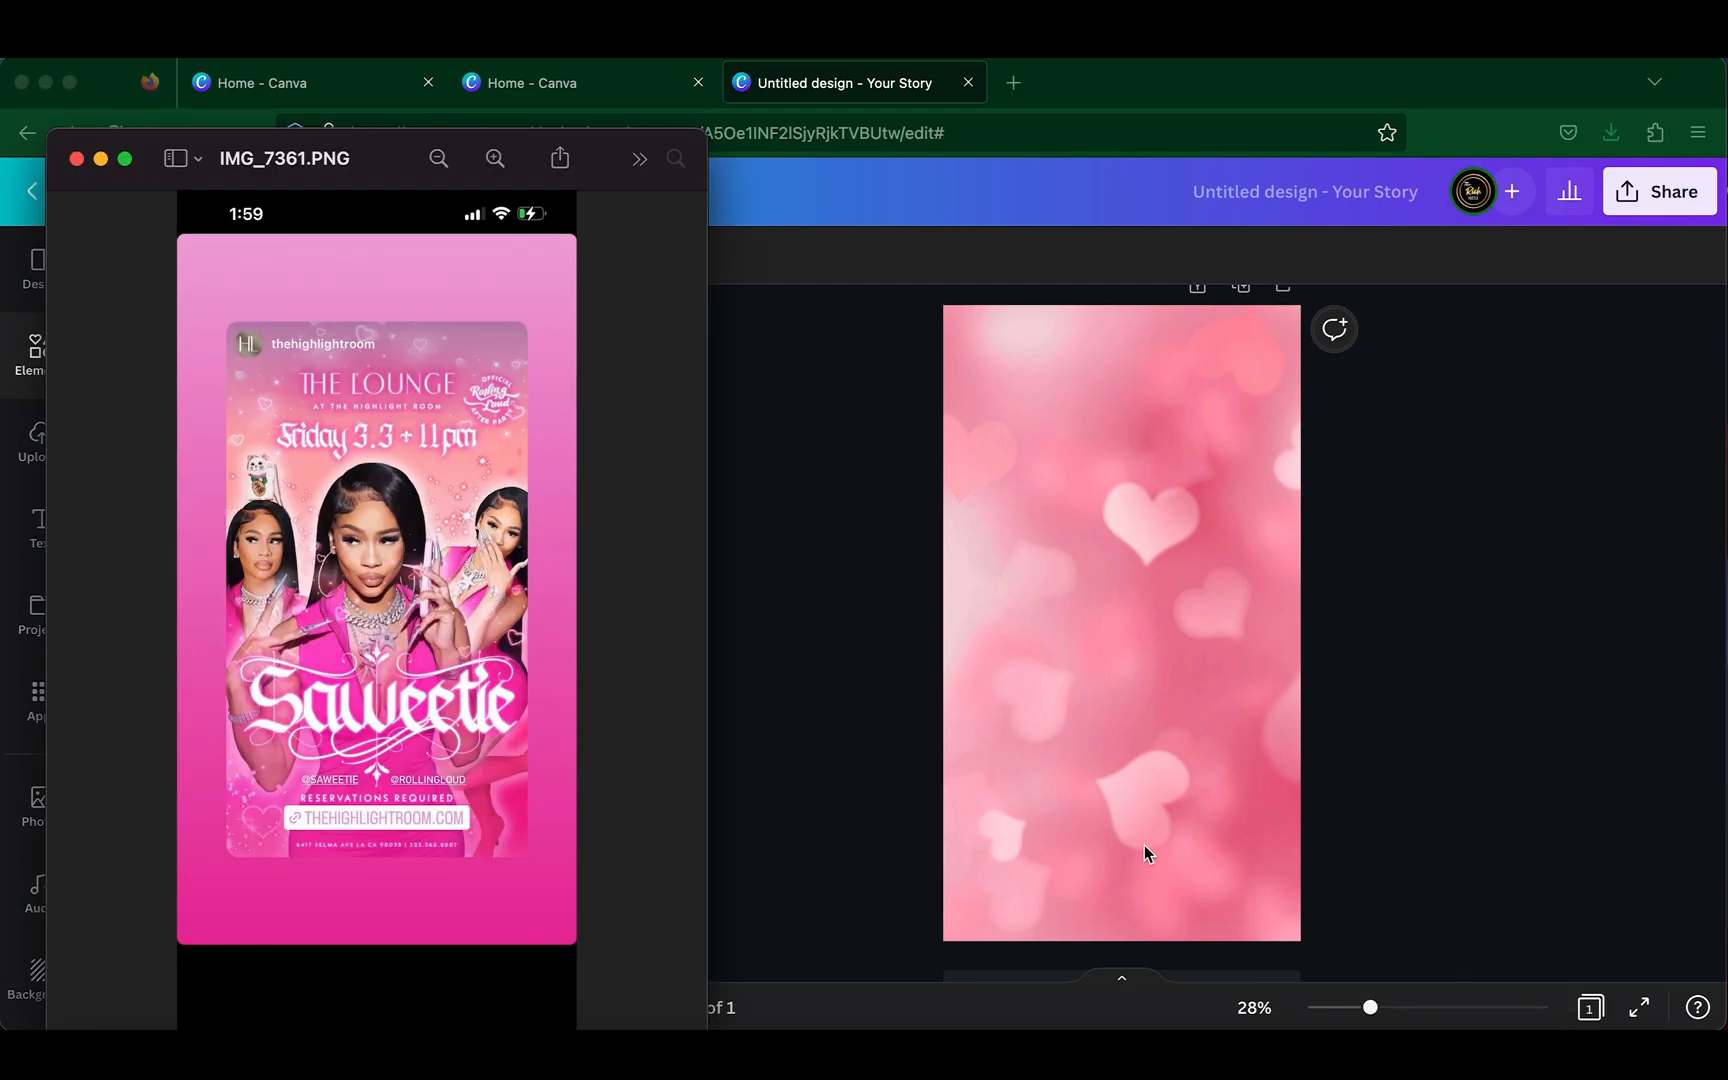
left_click(817, 850)
left_click(42, 440)
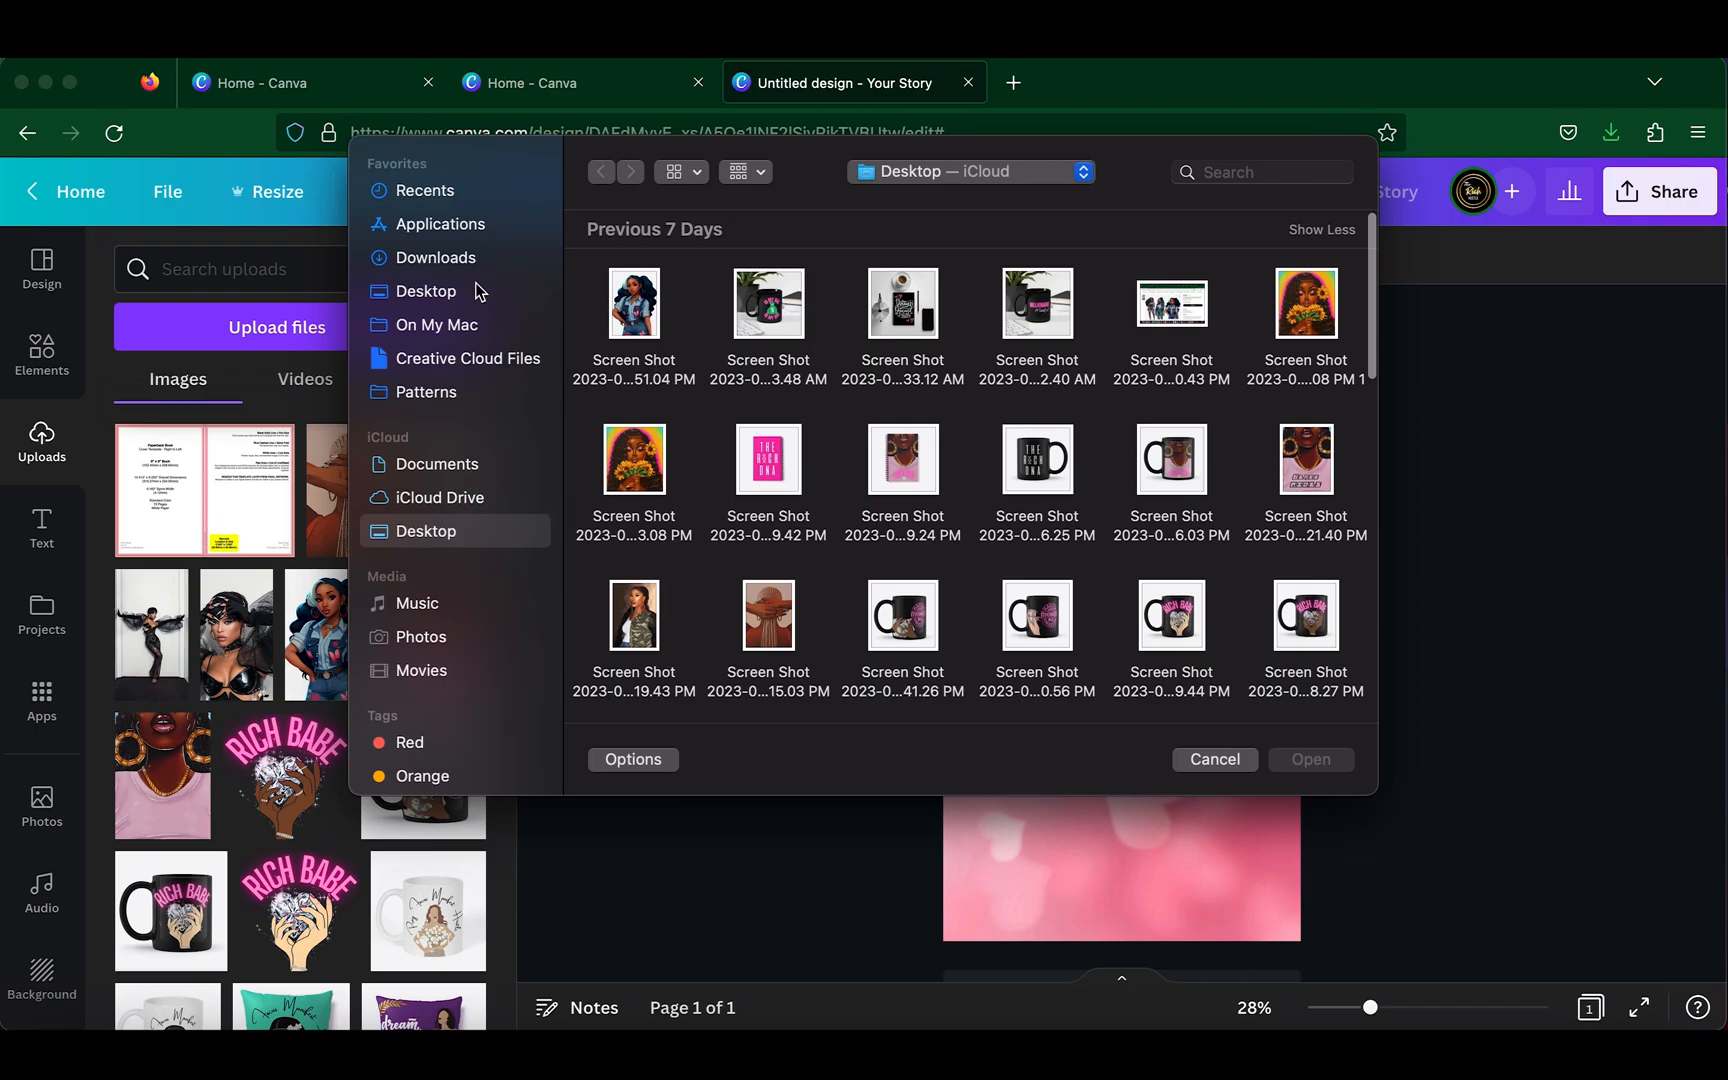
left_click(463, 262)
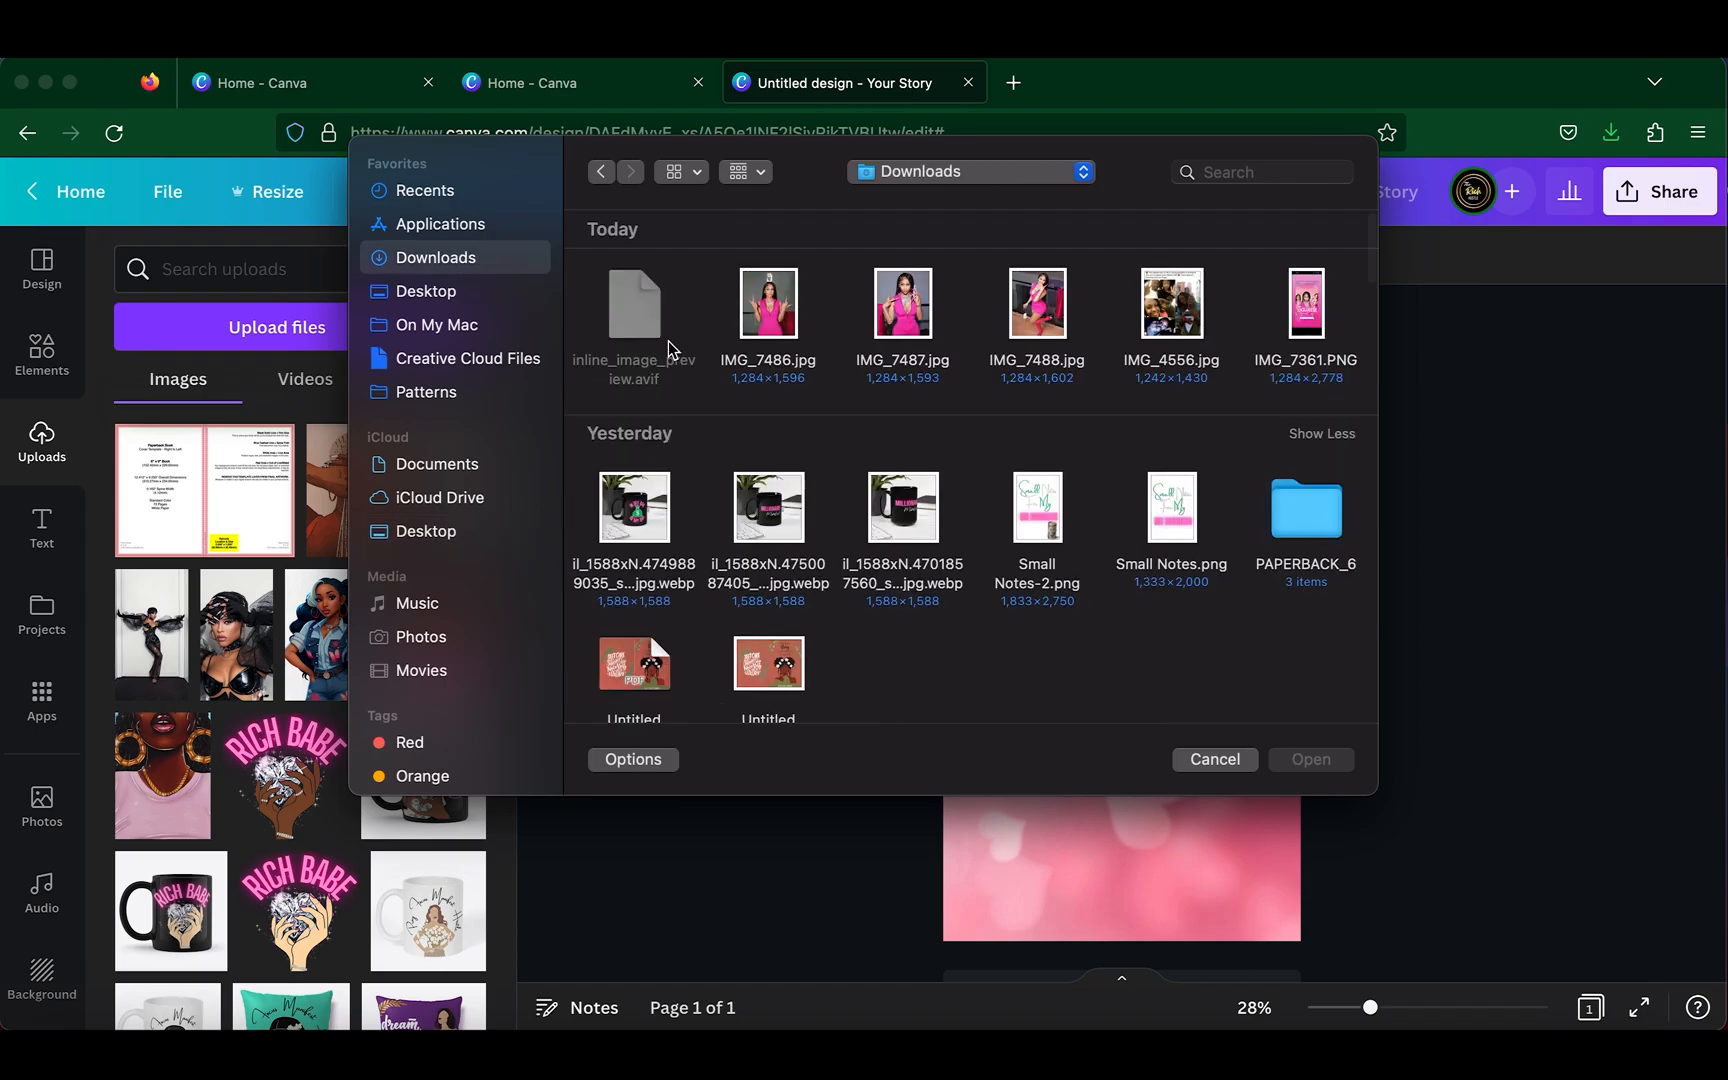
left_click(770, 300)
left_click(904, 305, "super")
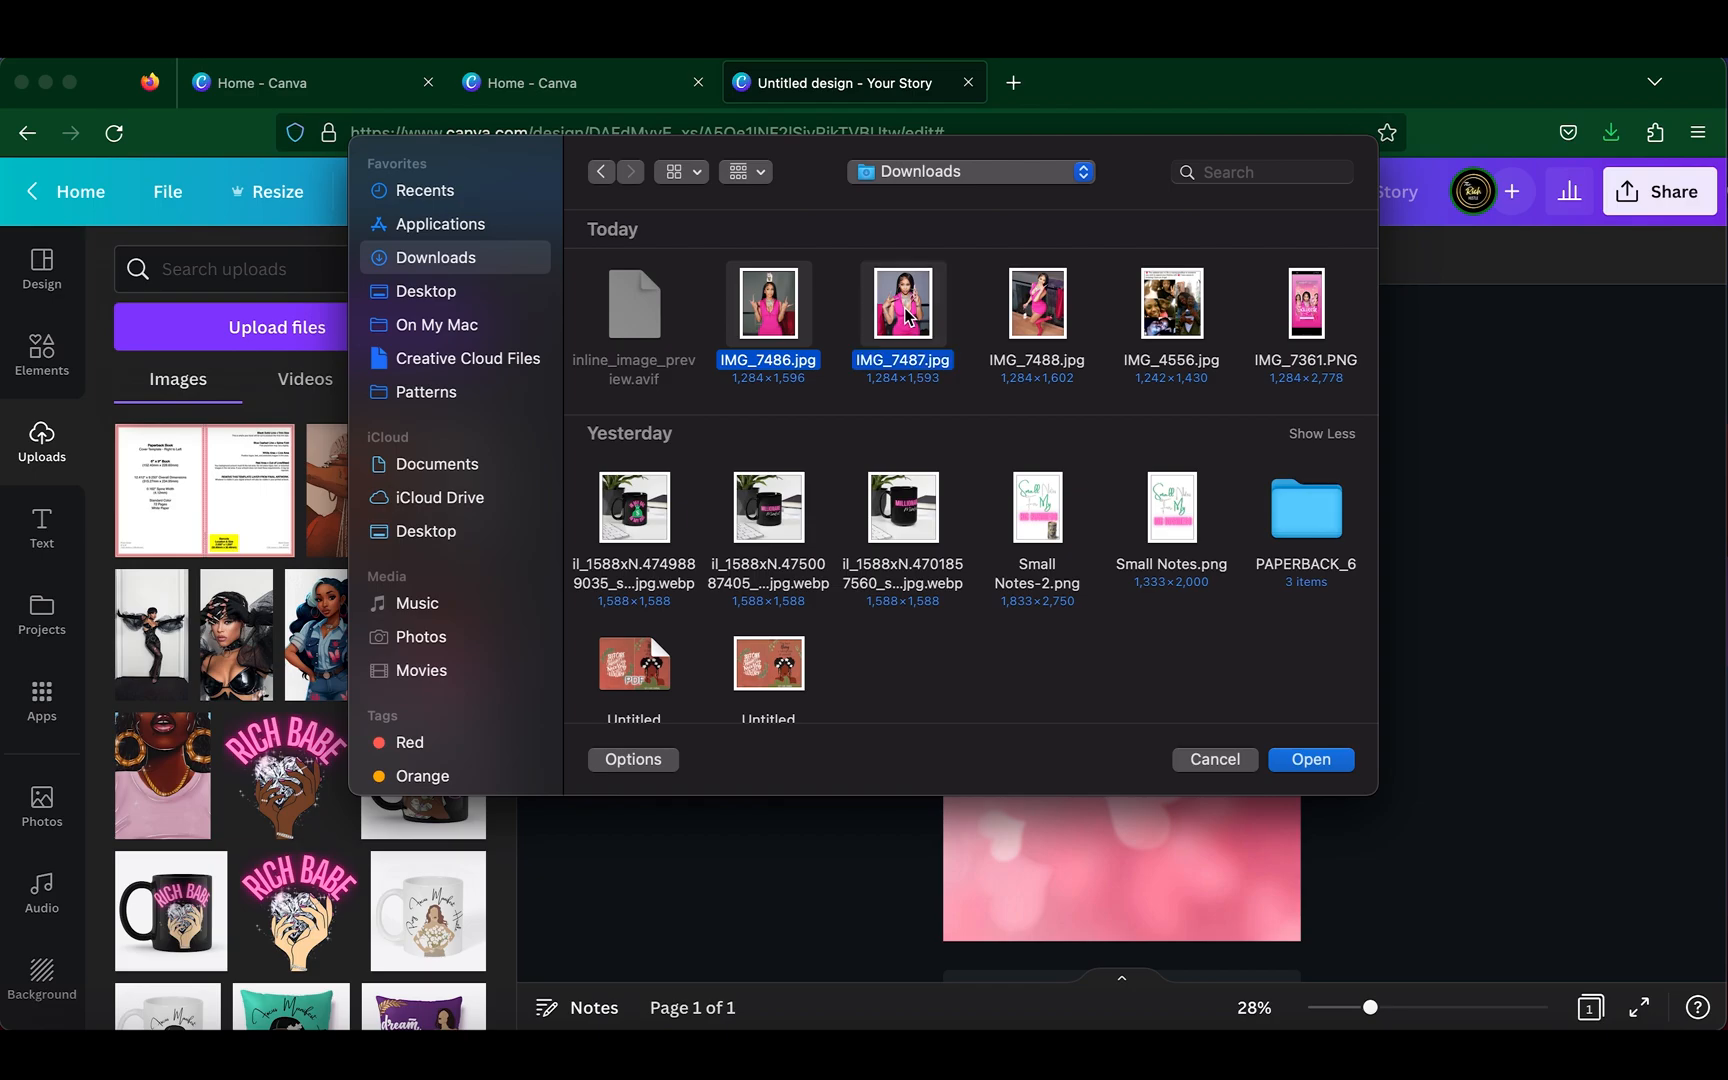
left_click(1288, 760)
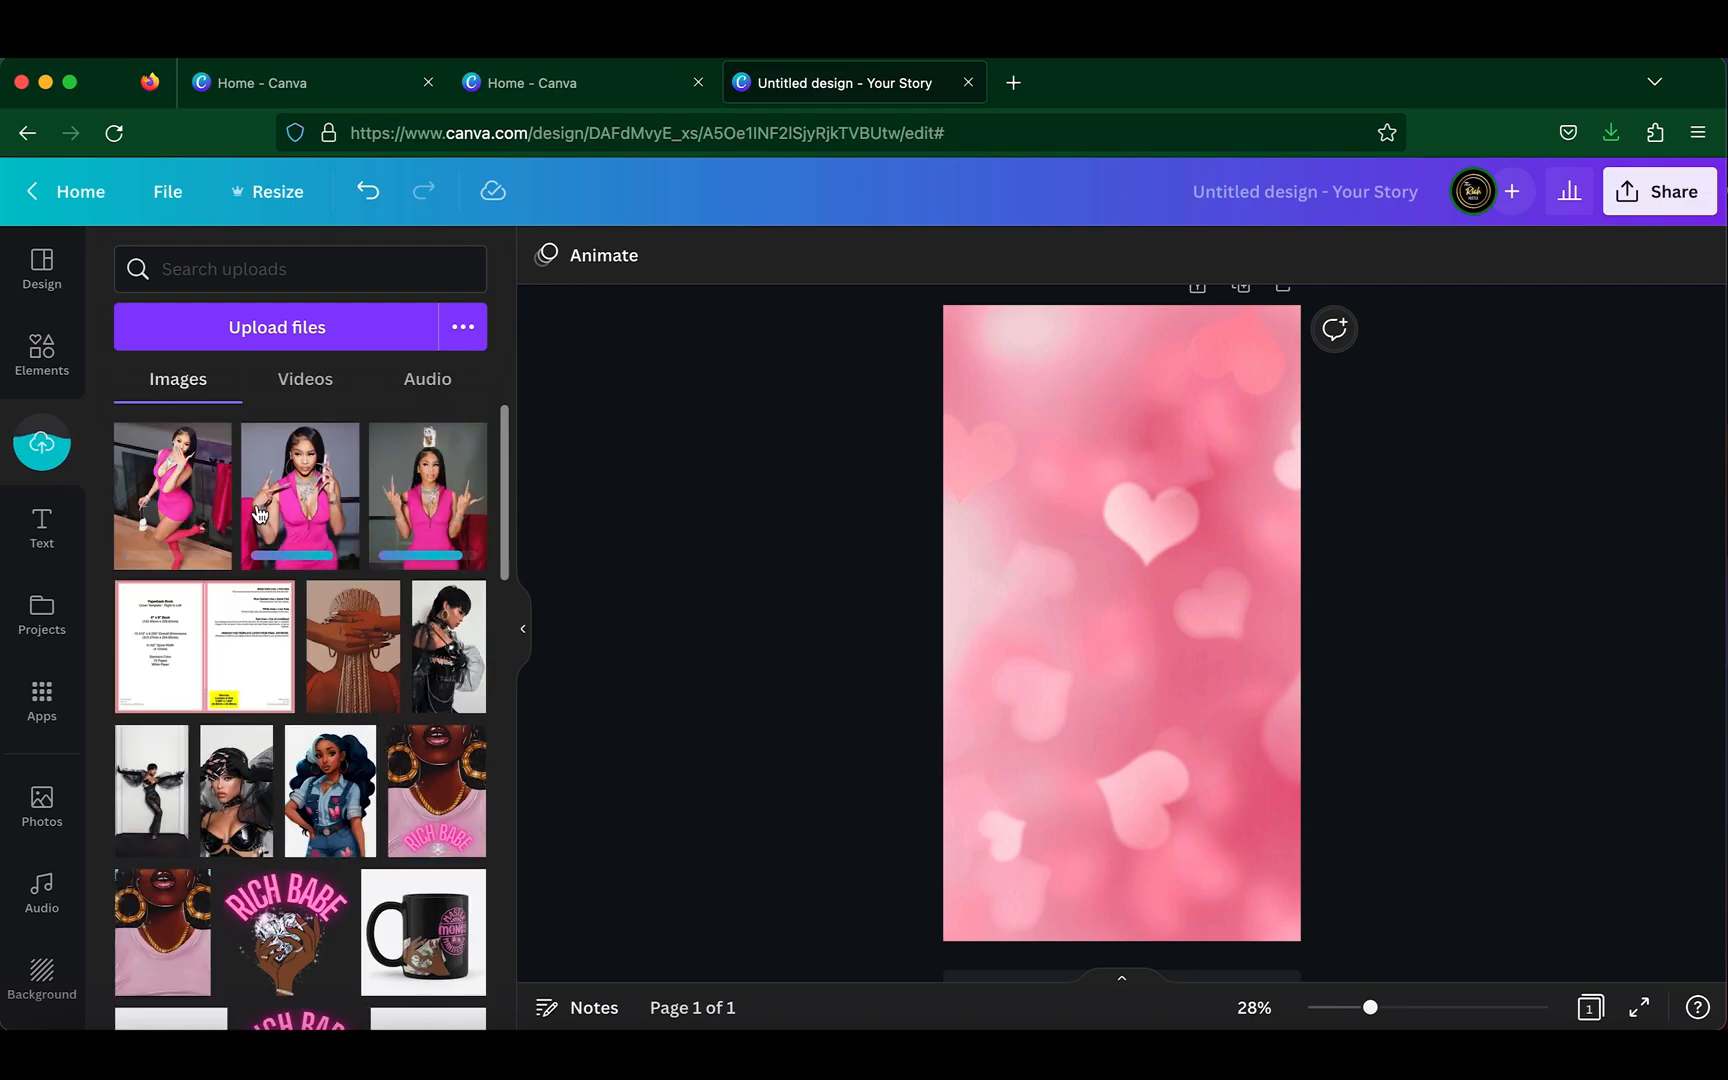
- Add the uploaded photo of the woman with the cat figurine on her head and remove its background
left_click(422, 514)
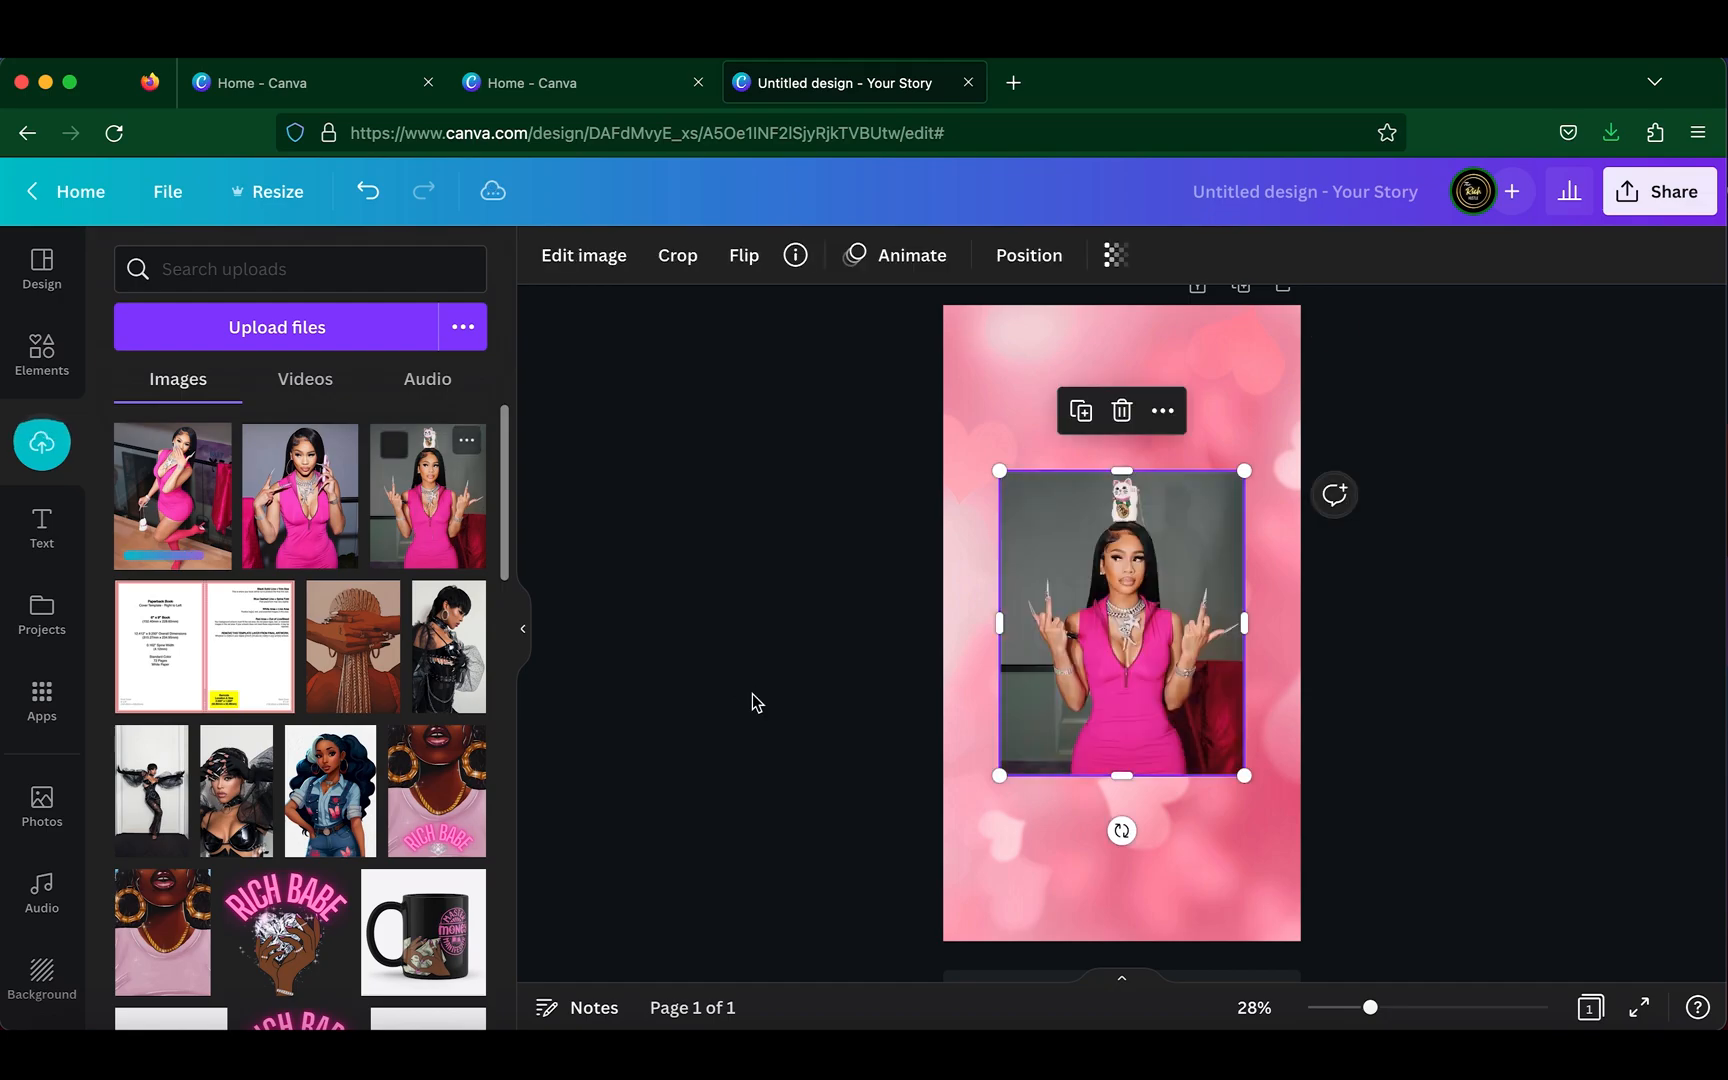
left_click(598, 262)
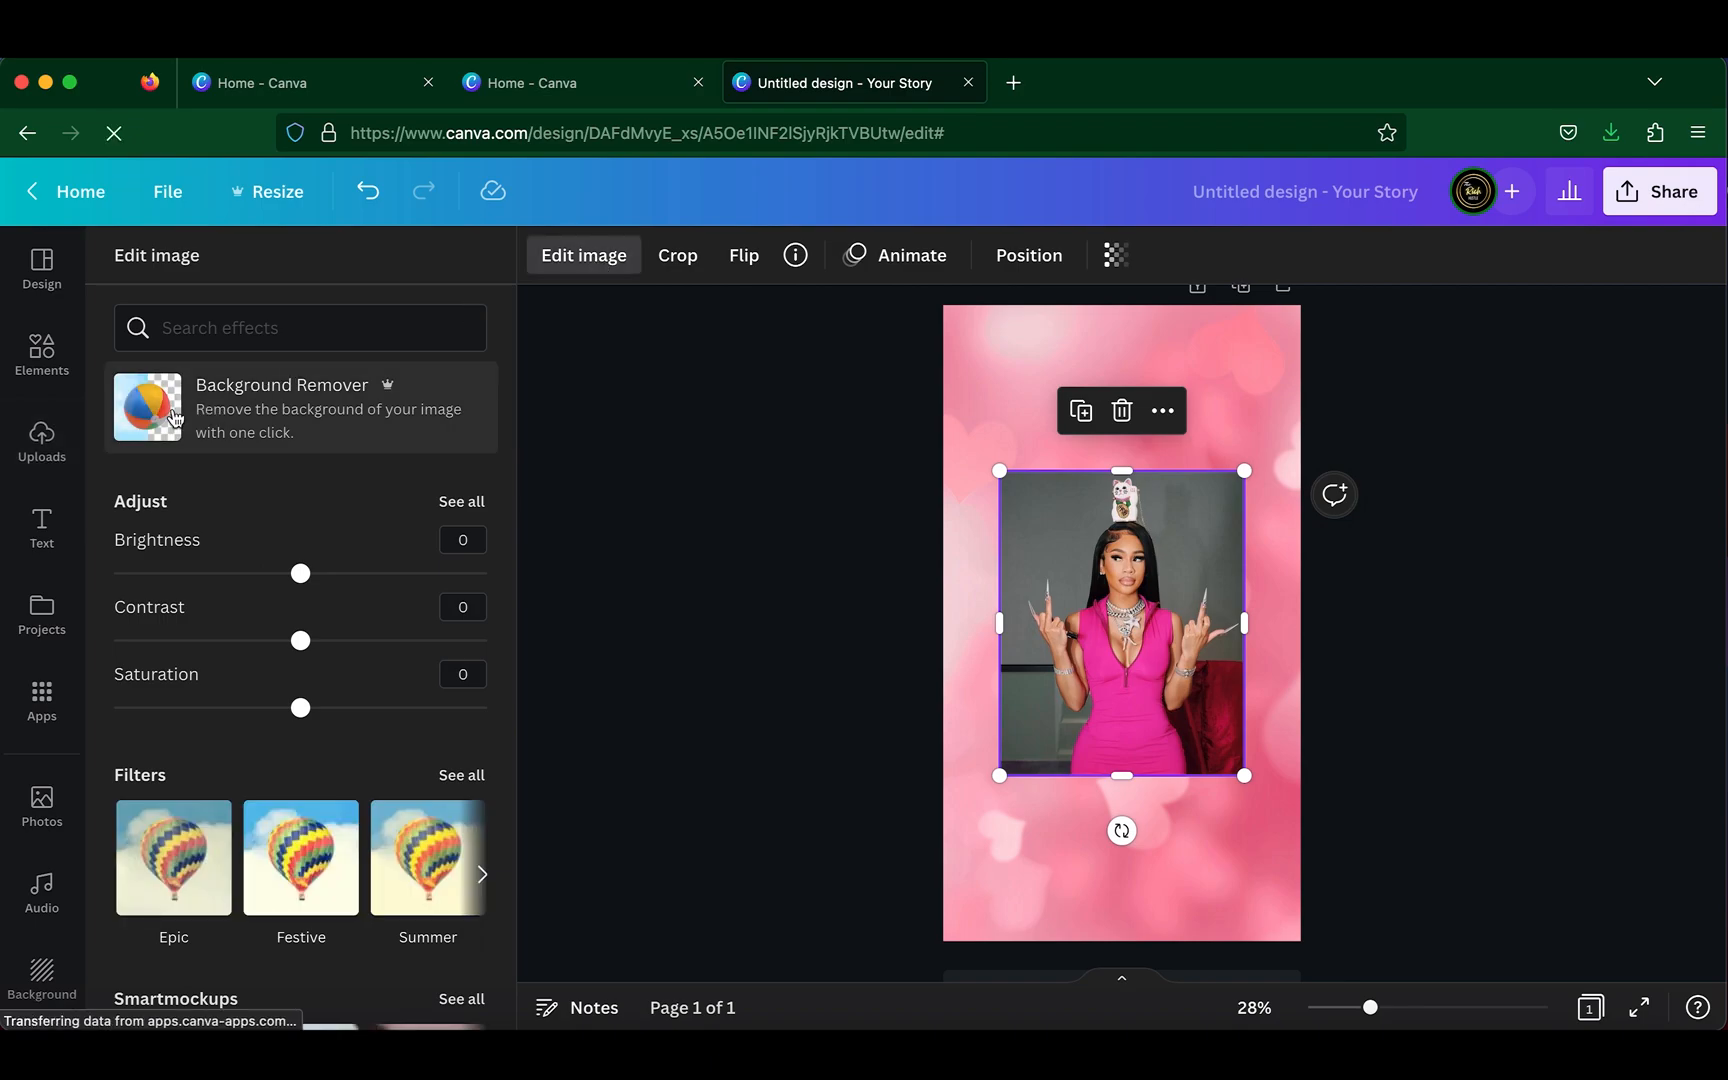
left_click(170, 428)
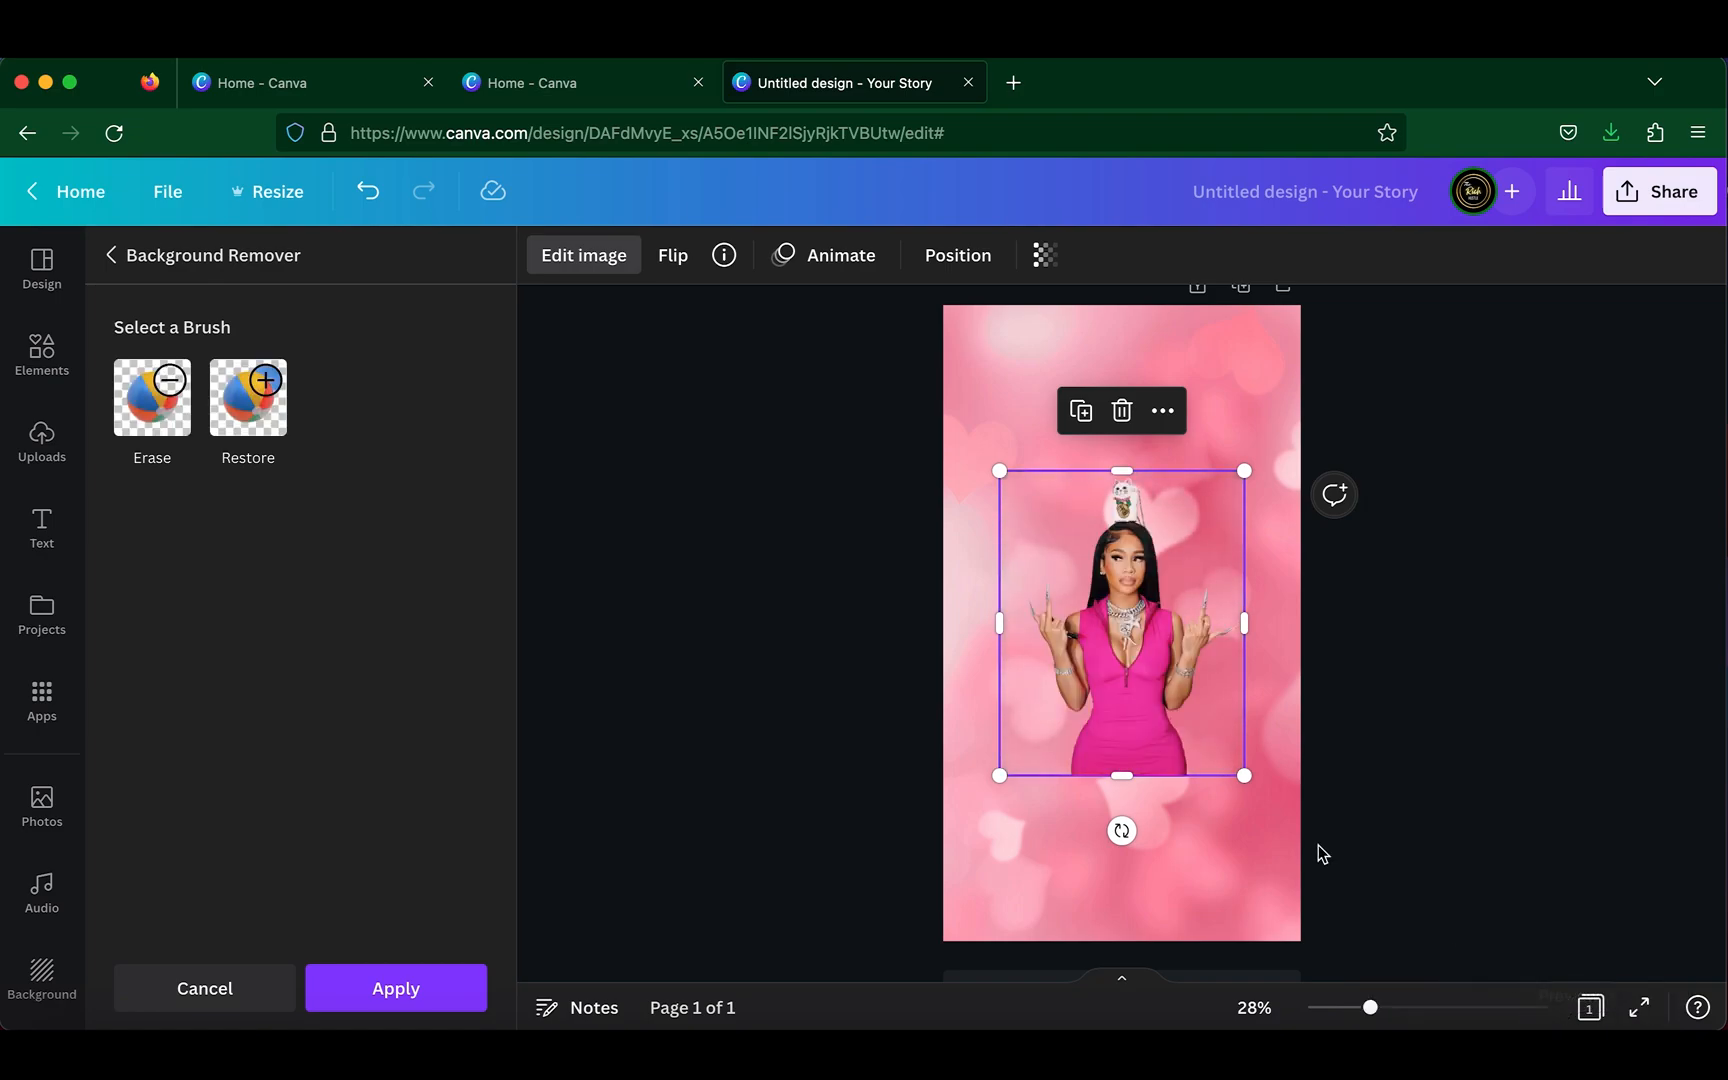
- Enlarge the cat-figurine cutout and place it against the page's left edge, following the reference flyer
left_click_drag(1373, 1006, 1388, 961)
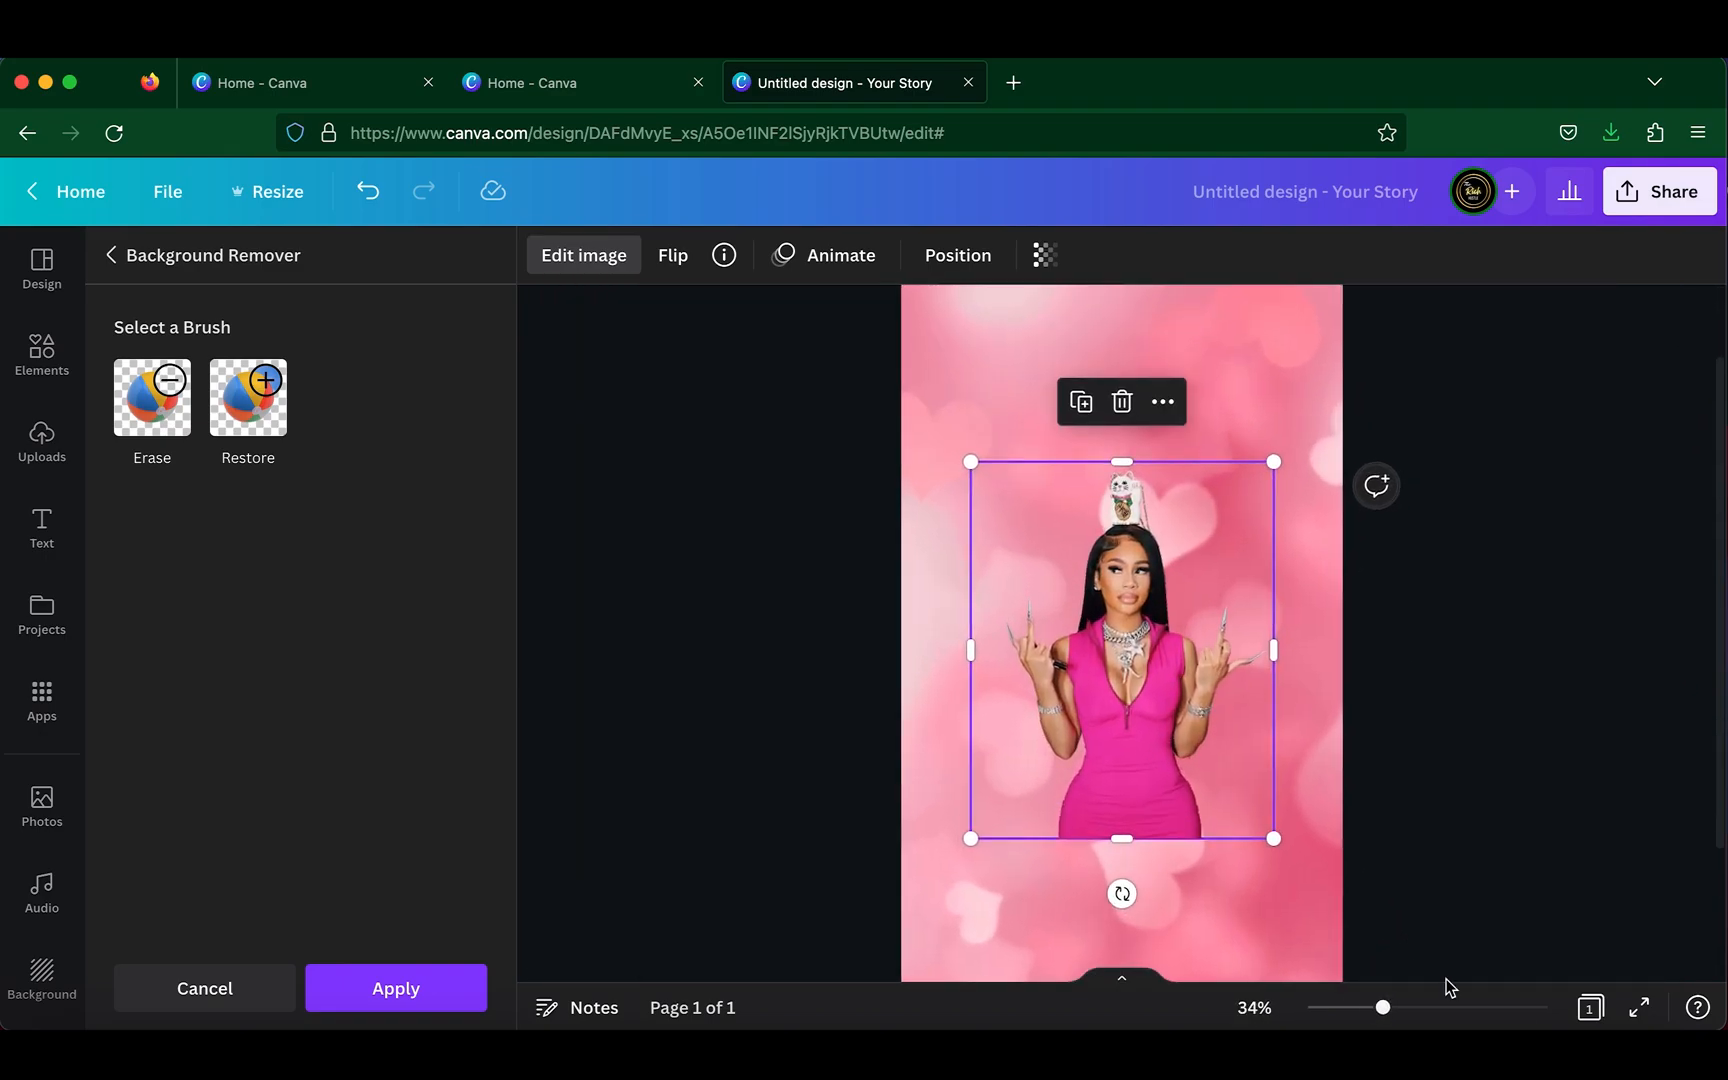
left_click(1569, 1050)
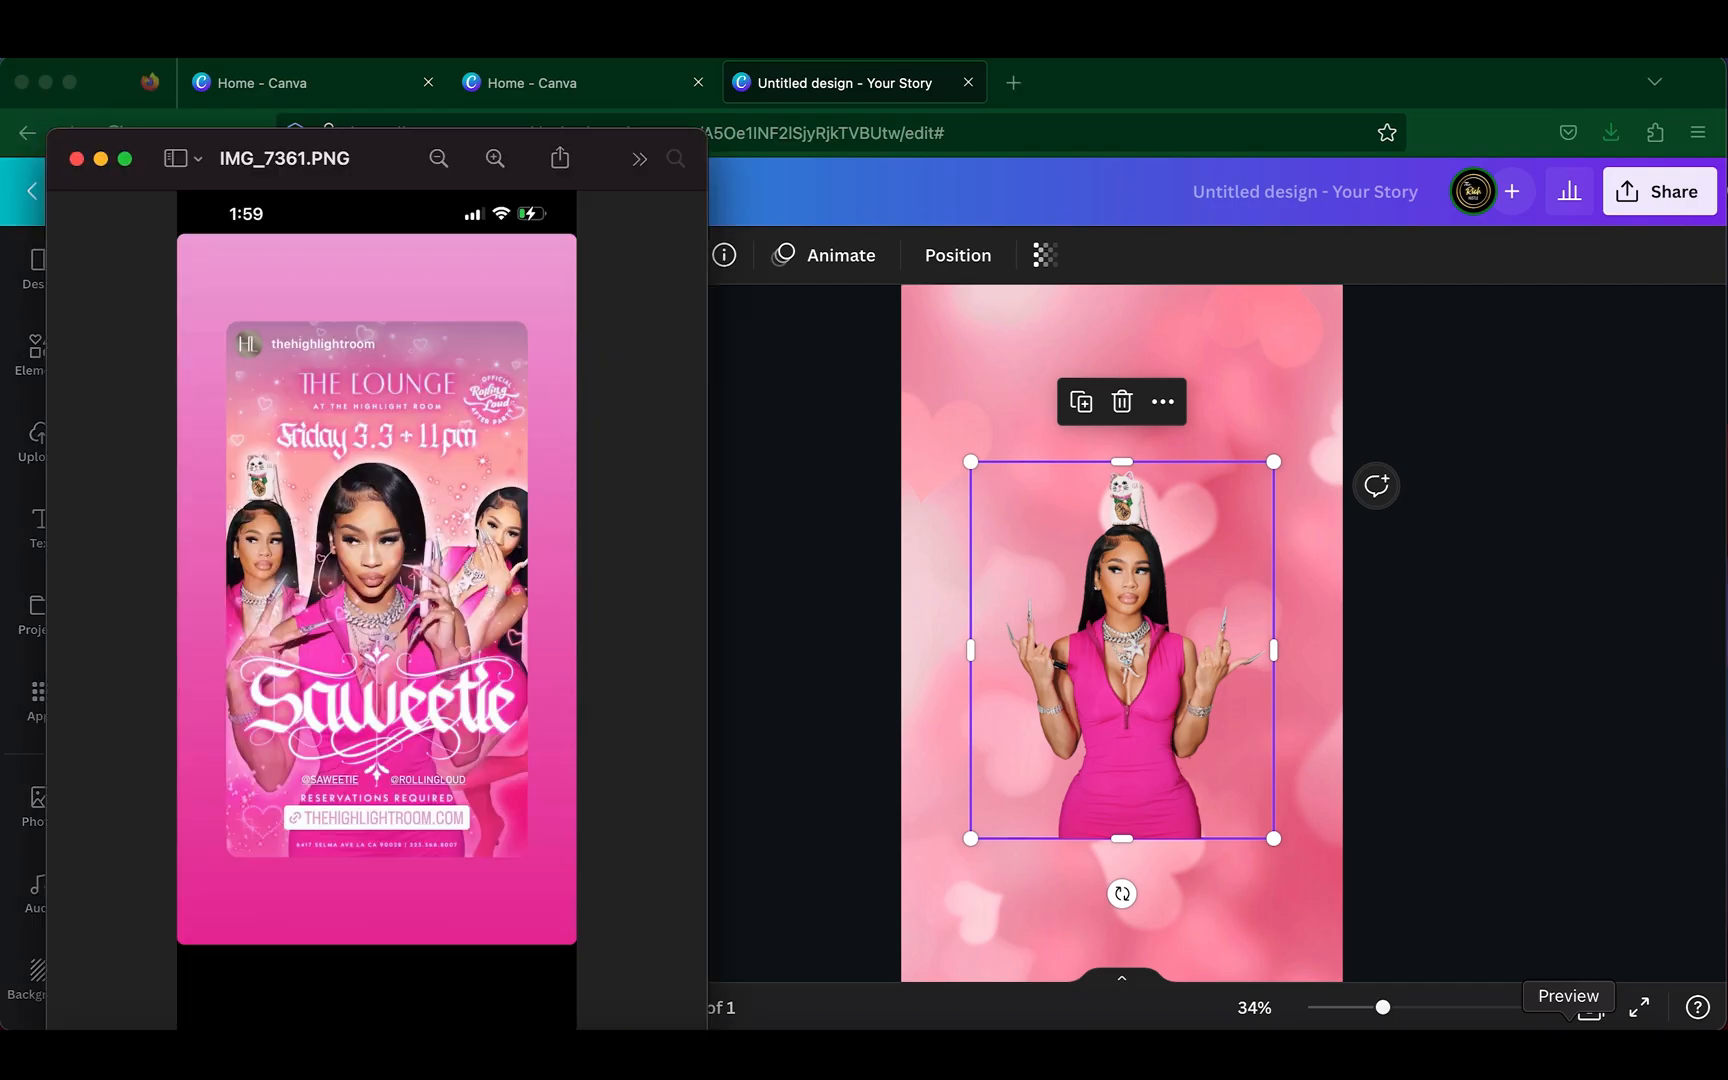
left_click(1184, 697)
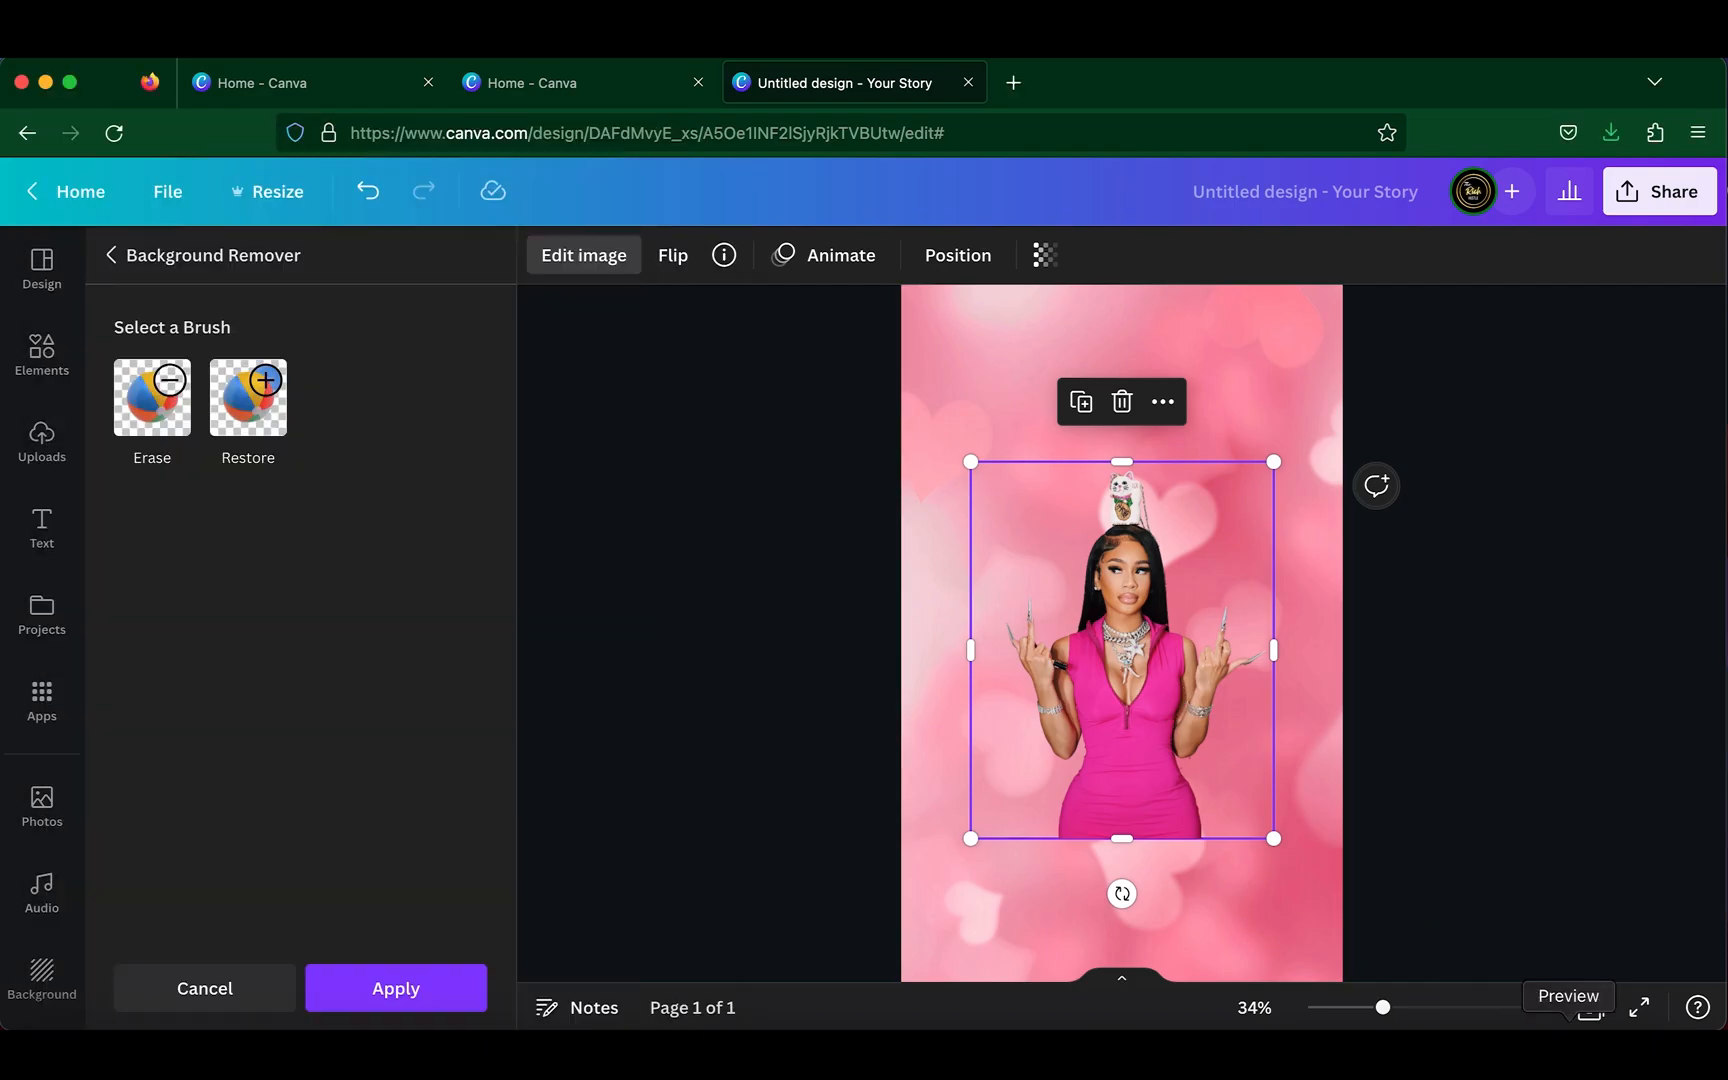
left_click(1569, 1050)
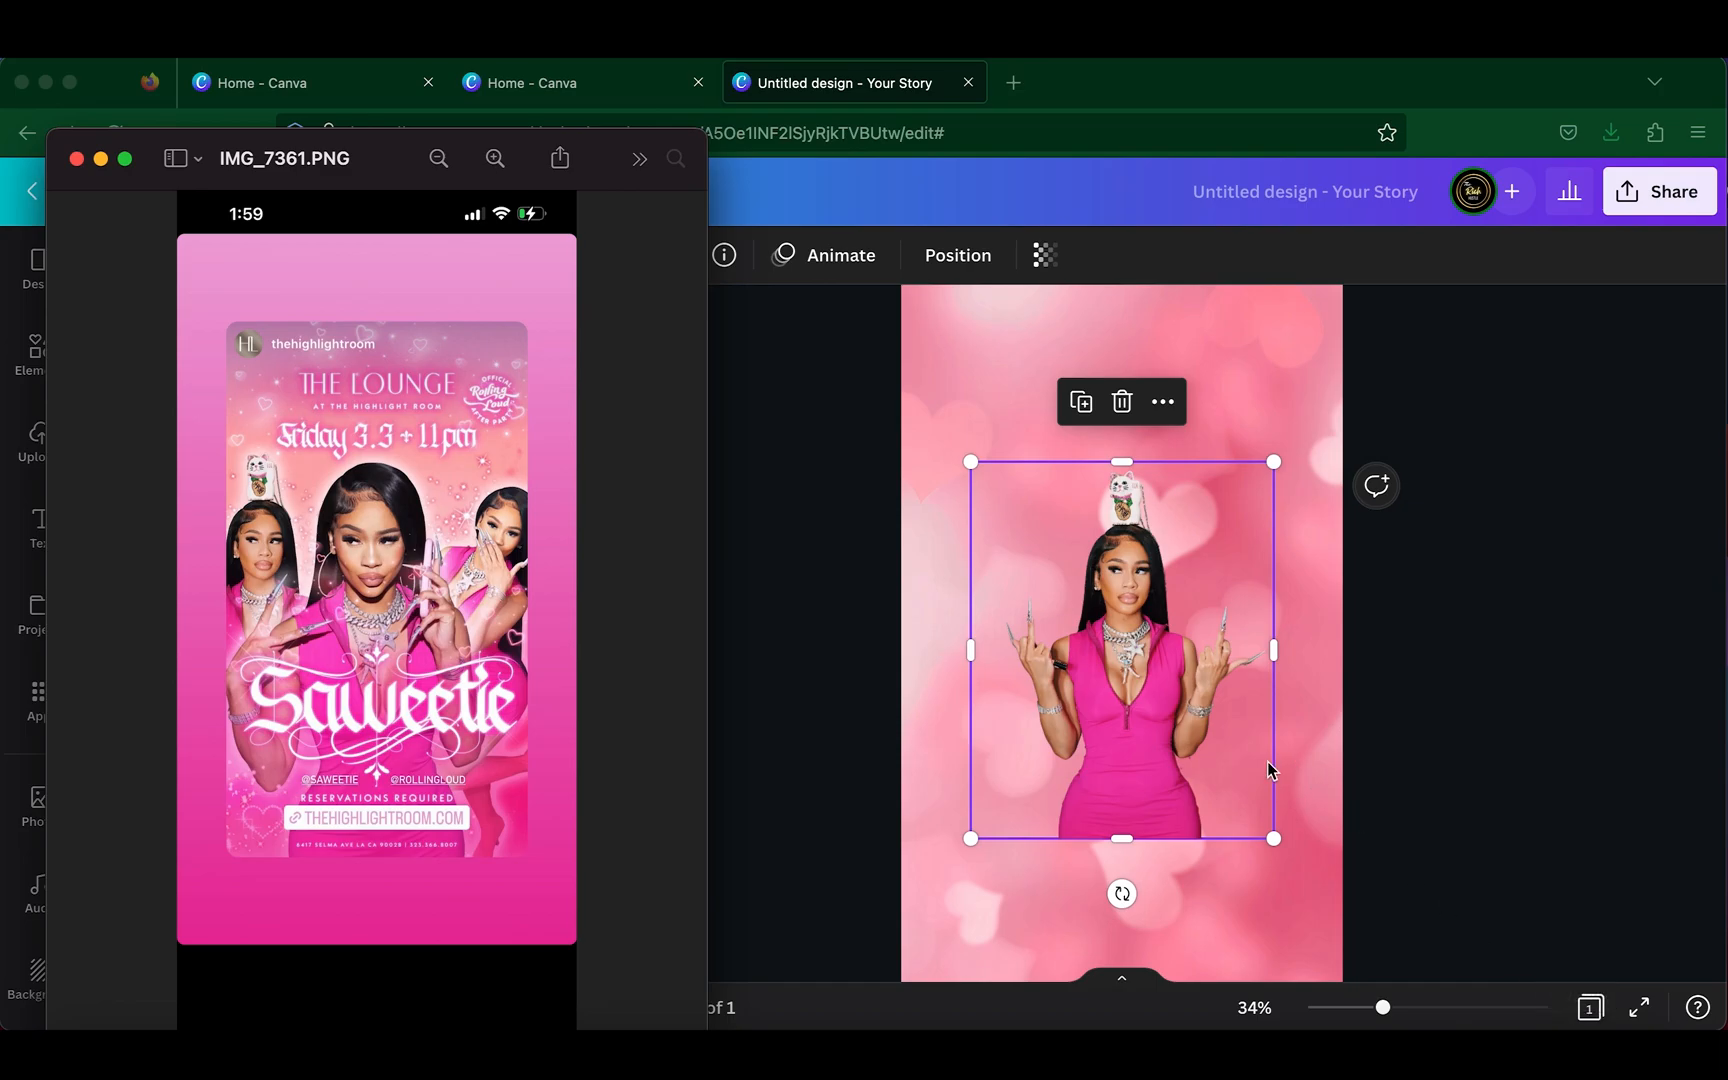
left_click_drag(1180, 697, 1087, 697)
left_click(1569, 1050)
left_click_drag(1087, 697, 1004, 697)
left_click_drag(1098, 838, 1173, 934)
left_click(1569, 1050)
left_click_drag(1010, 740, 961, 744)
left_click(1569, 1050)
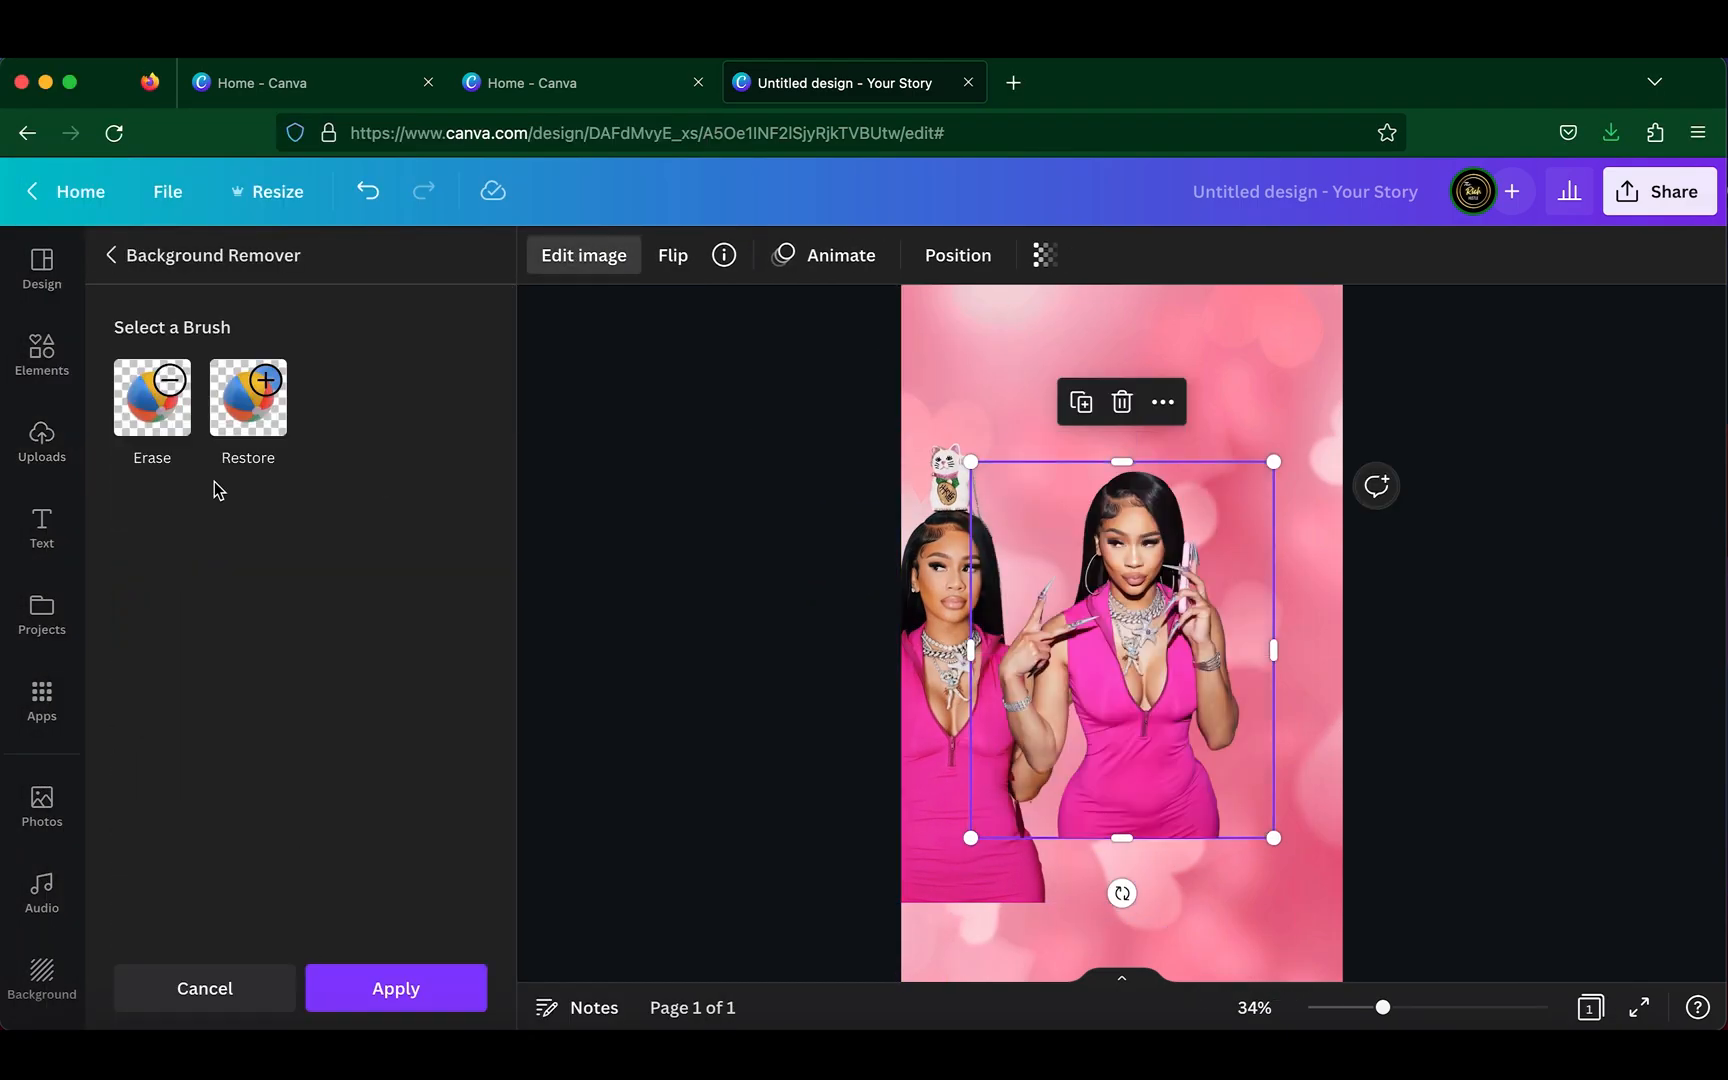
- Select the Erase brush for cleaning up the second cutout of the woman
left_click(152, 397)
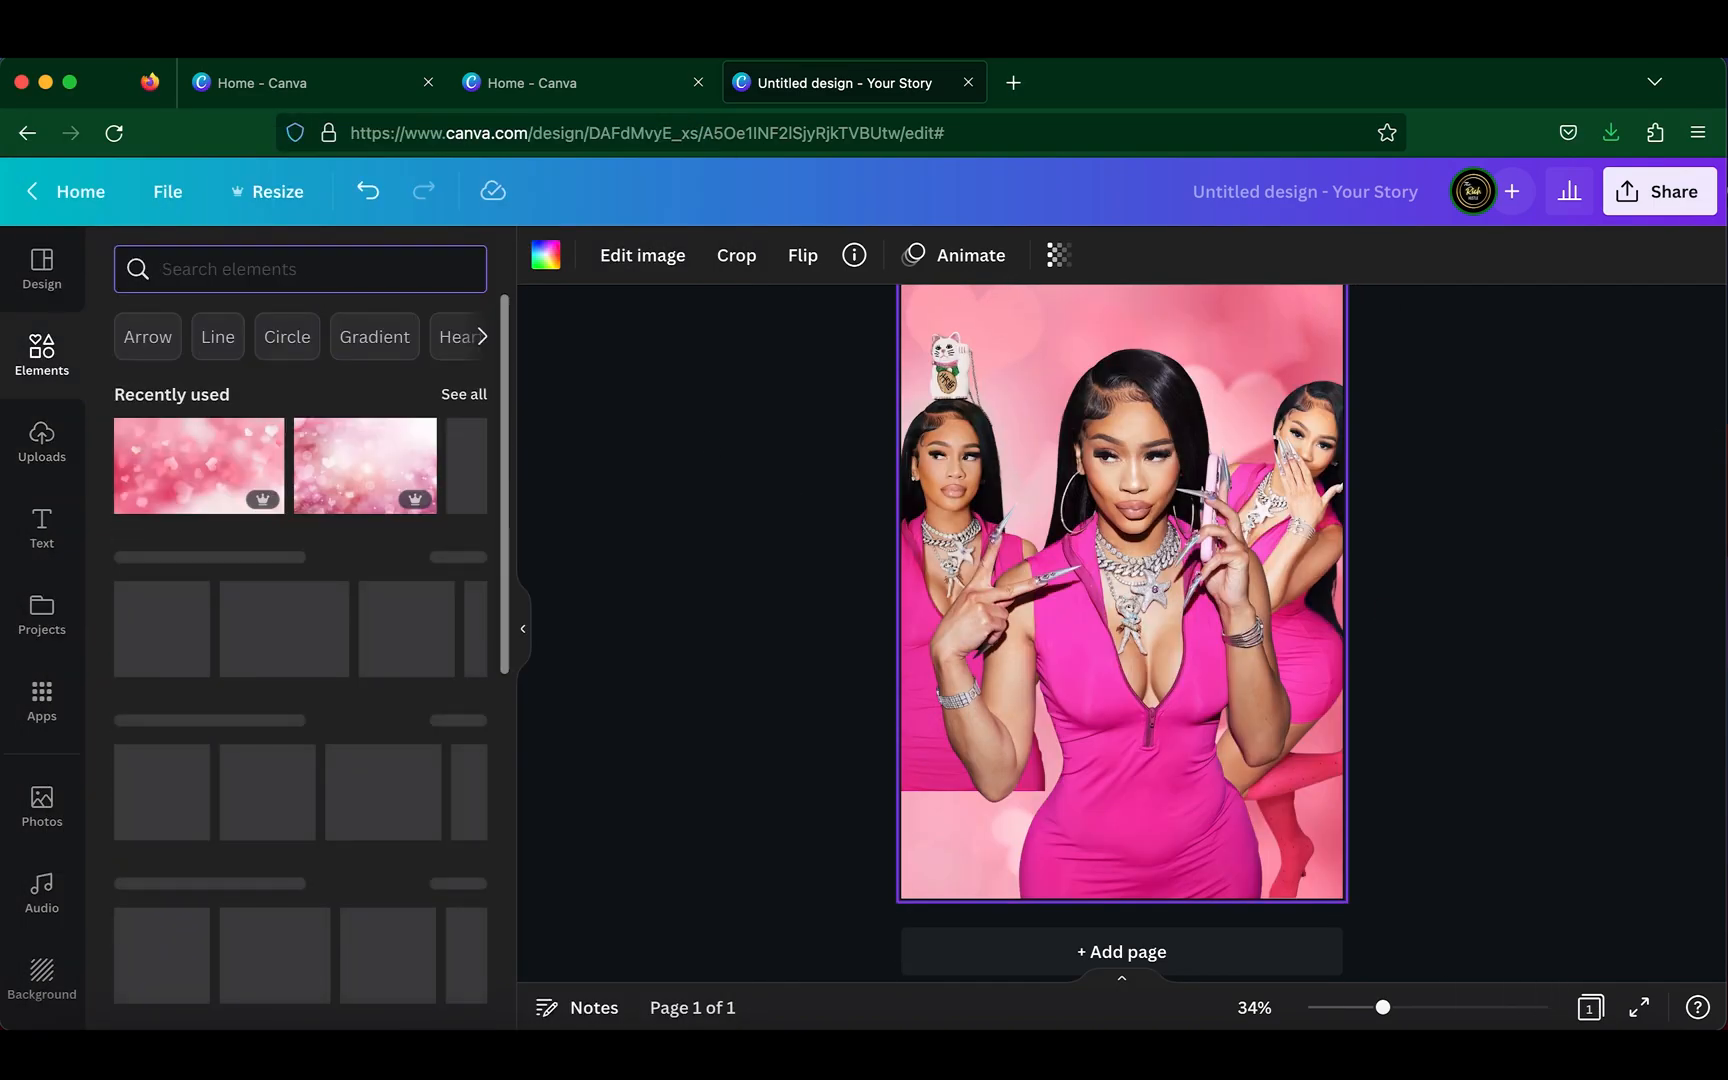
- Search the elements for "blur", add the wide soft-edged blur graphic to the page and recolour it white
type("blur")
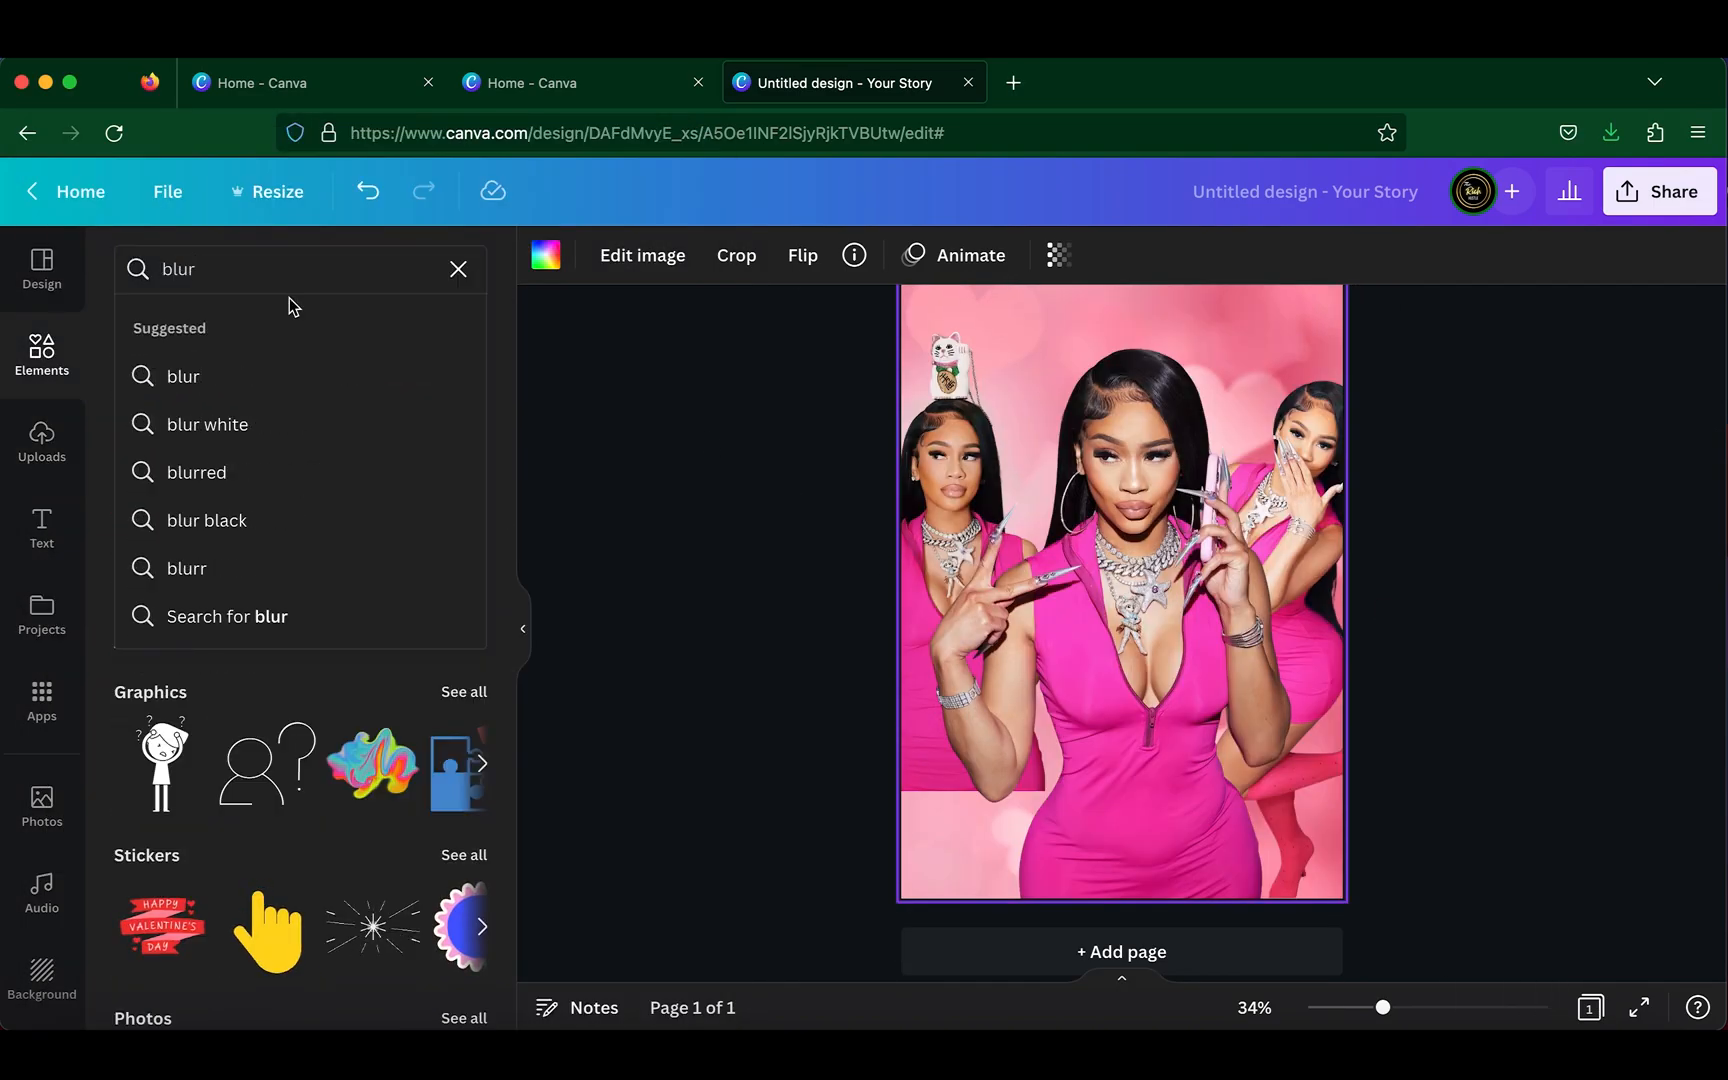
key("Return")
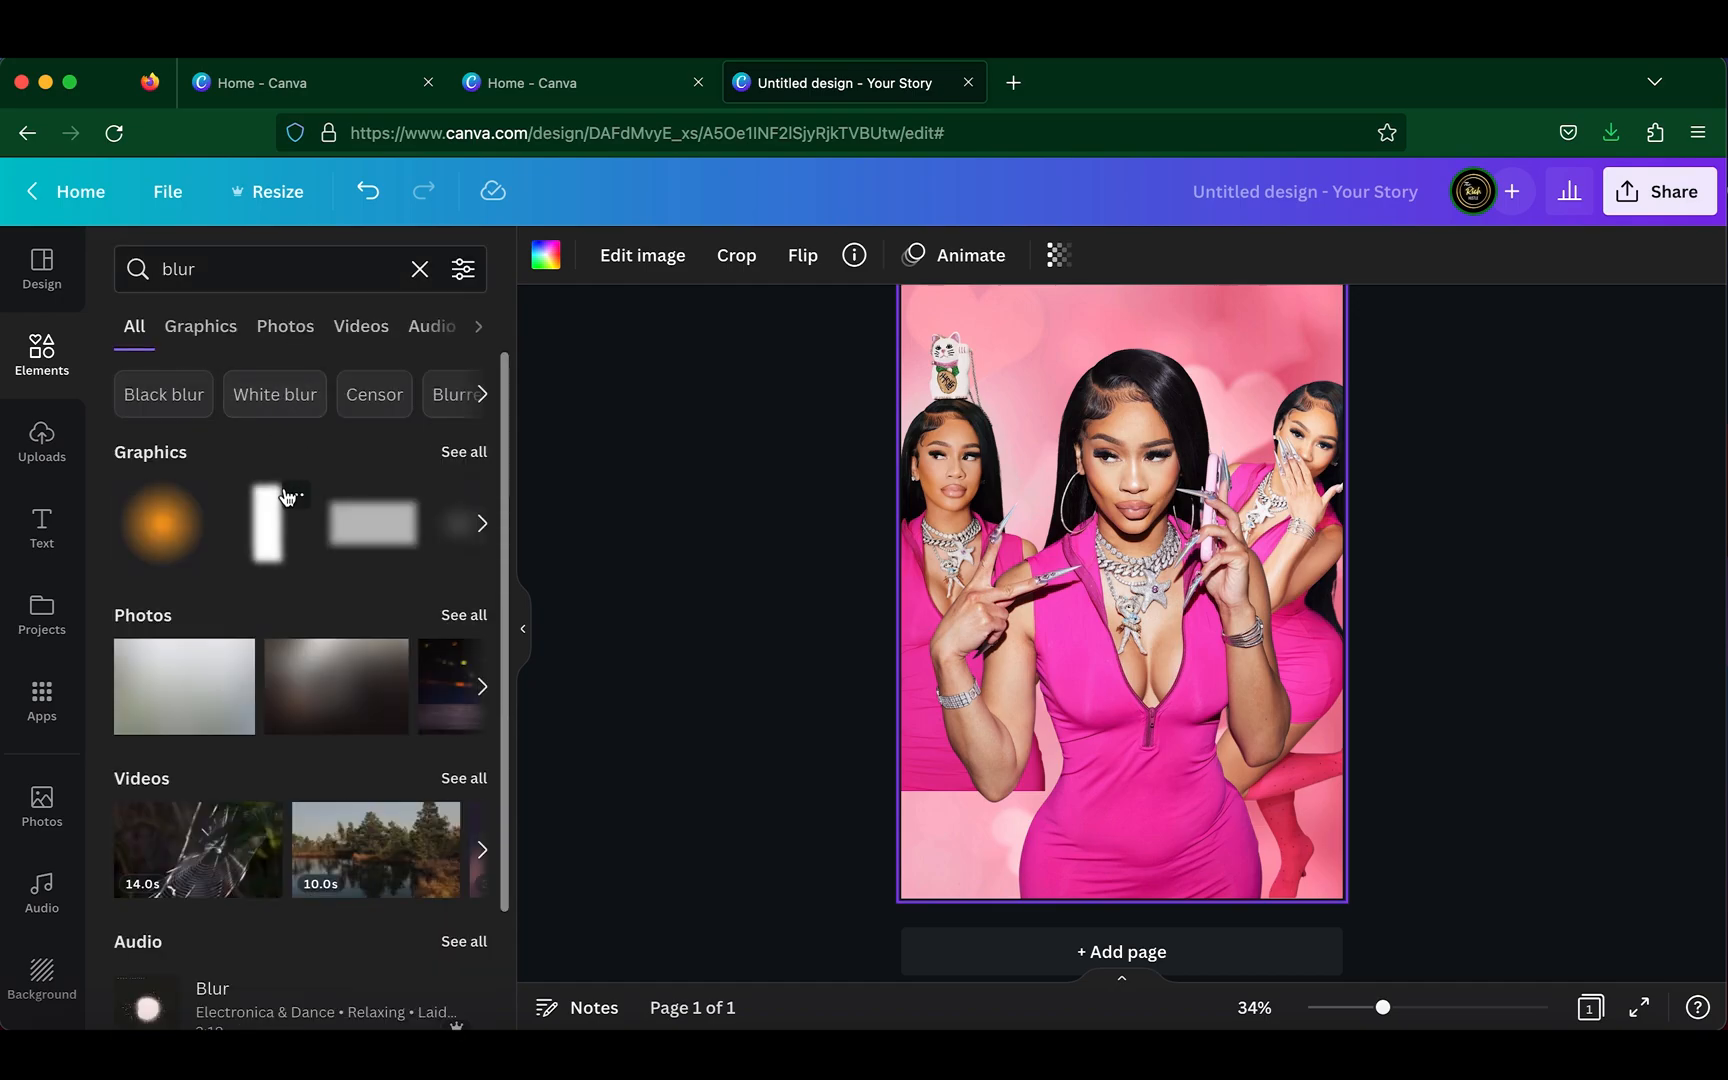
left_click(482, 523)
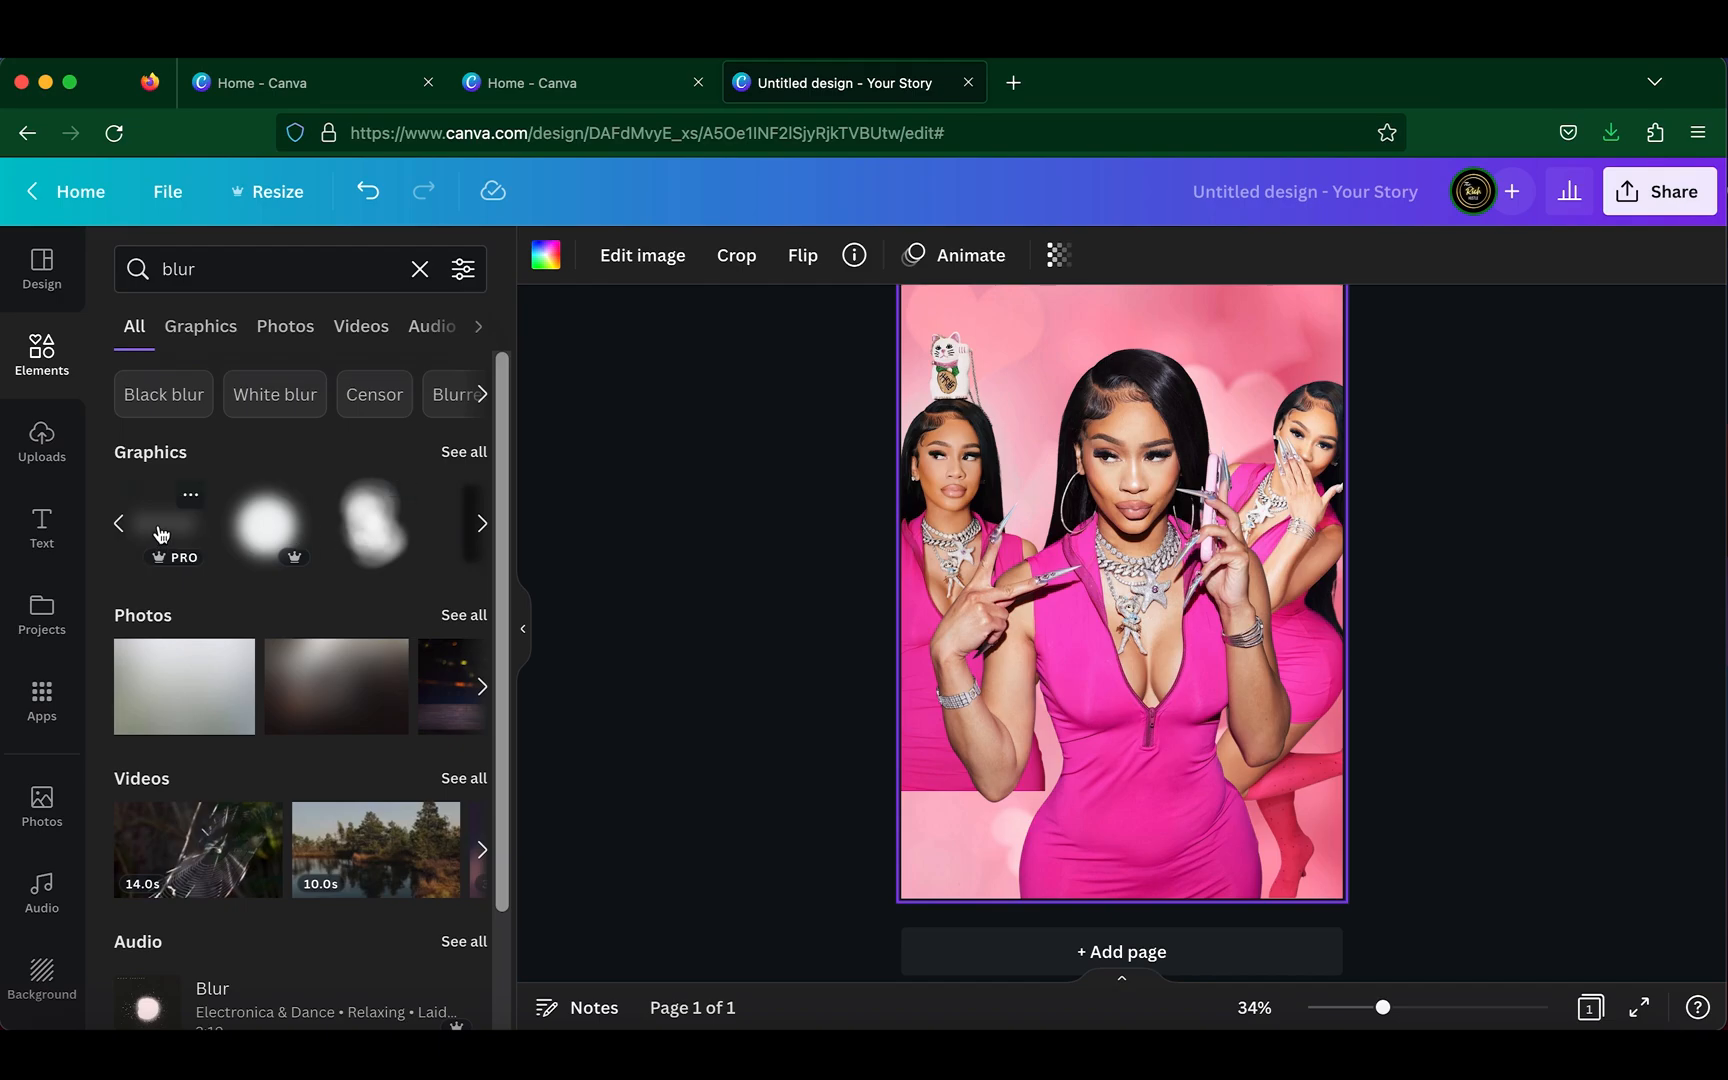
left_click(157, 533)
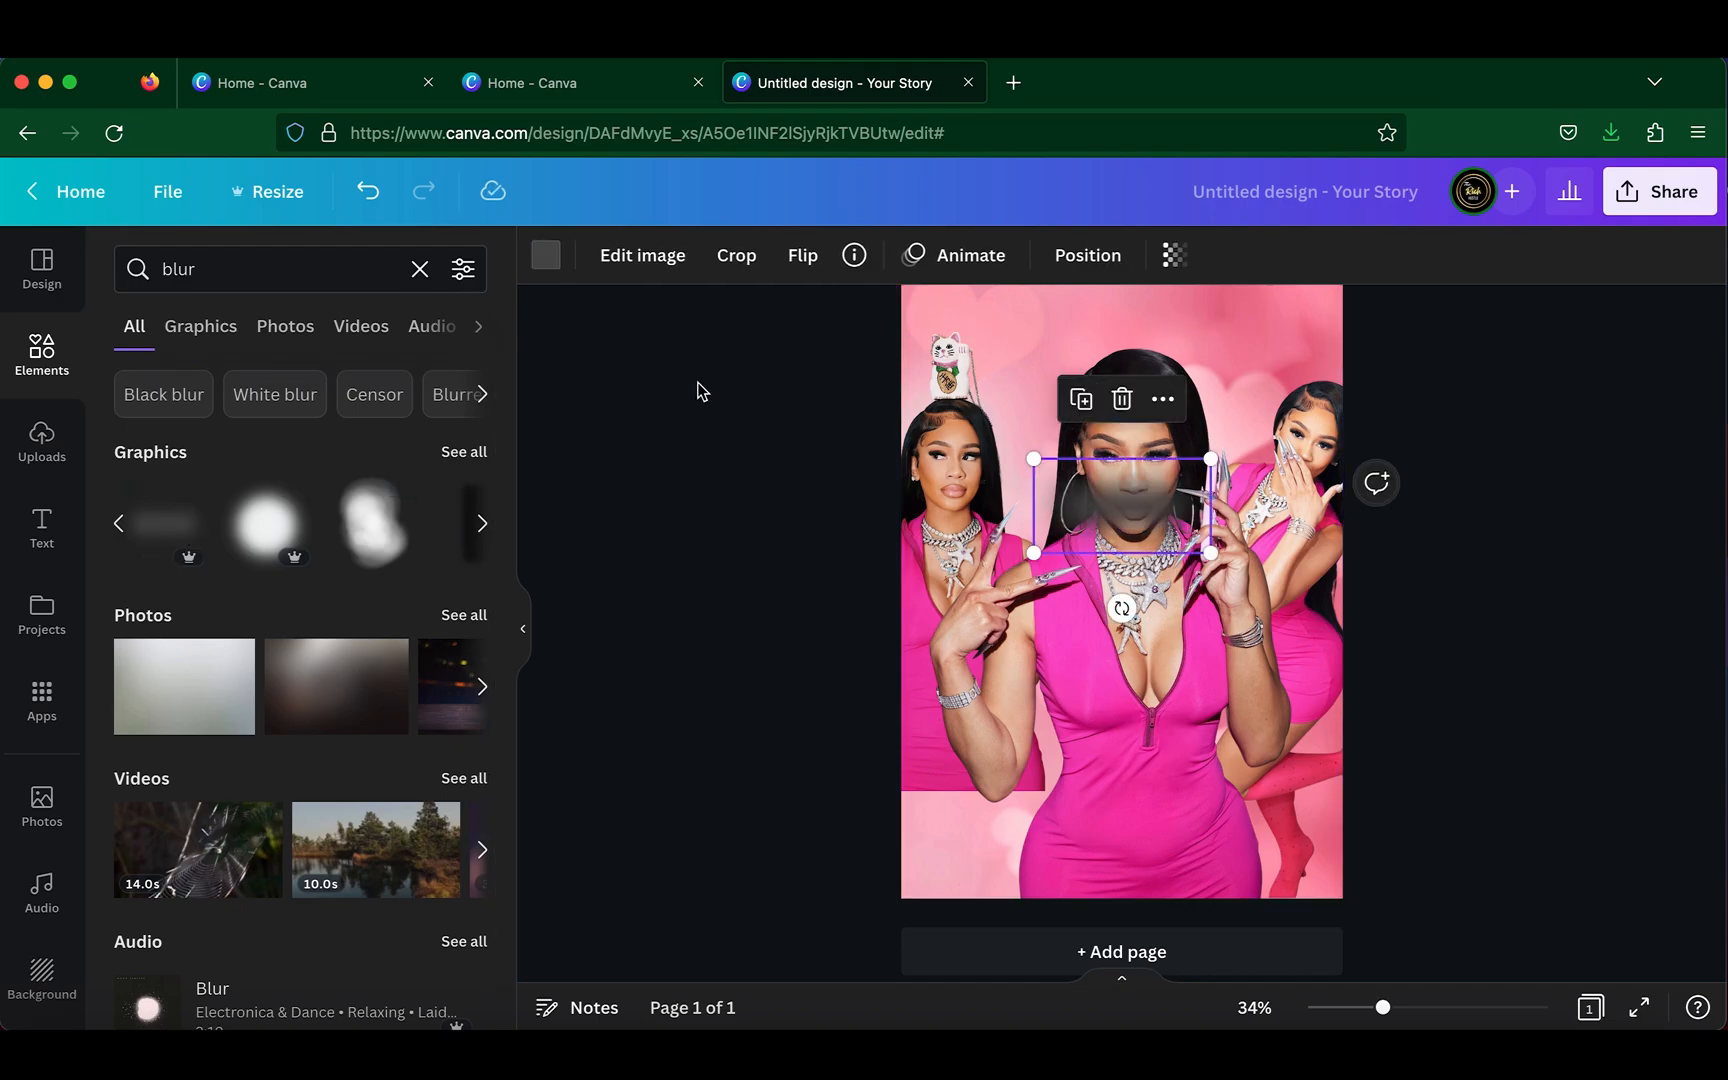
left_click(546, 256)
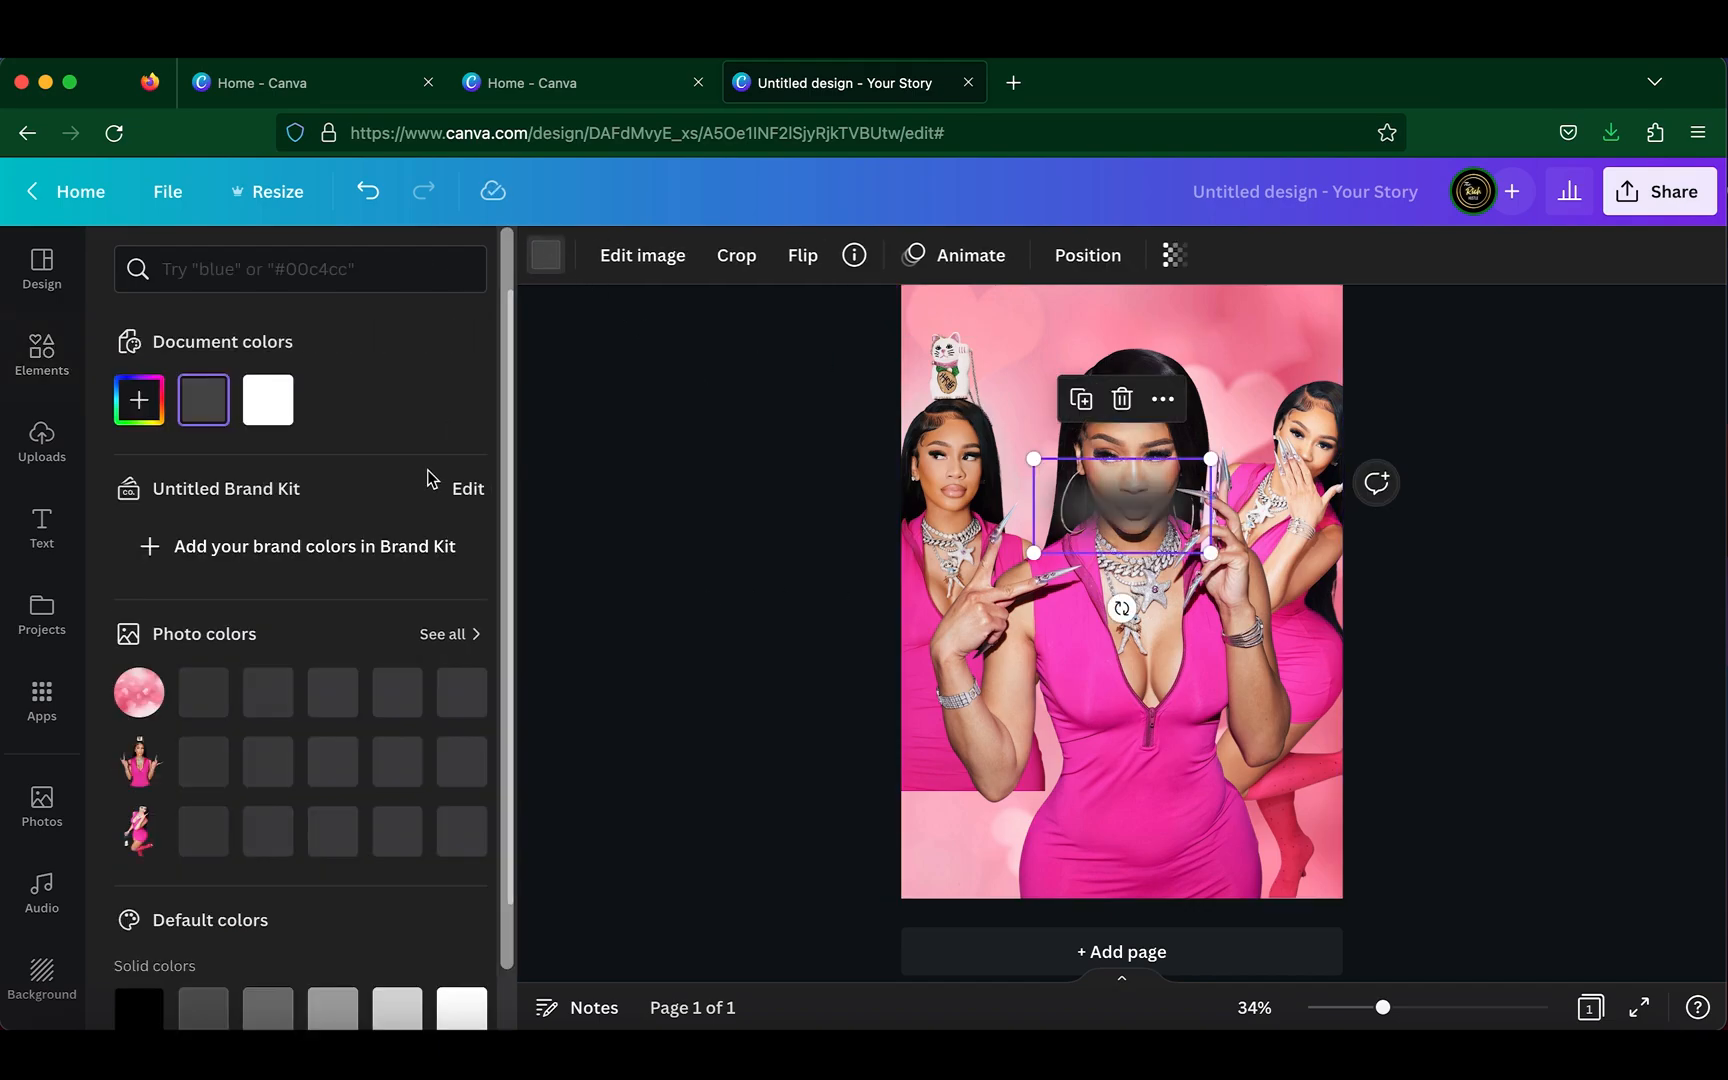
left_click(272, 403)
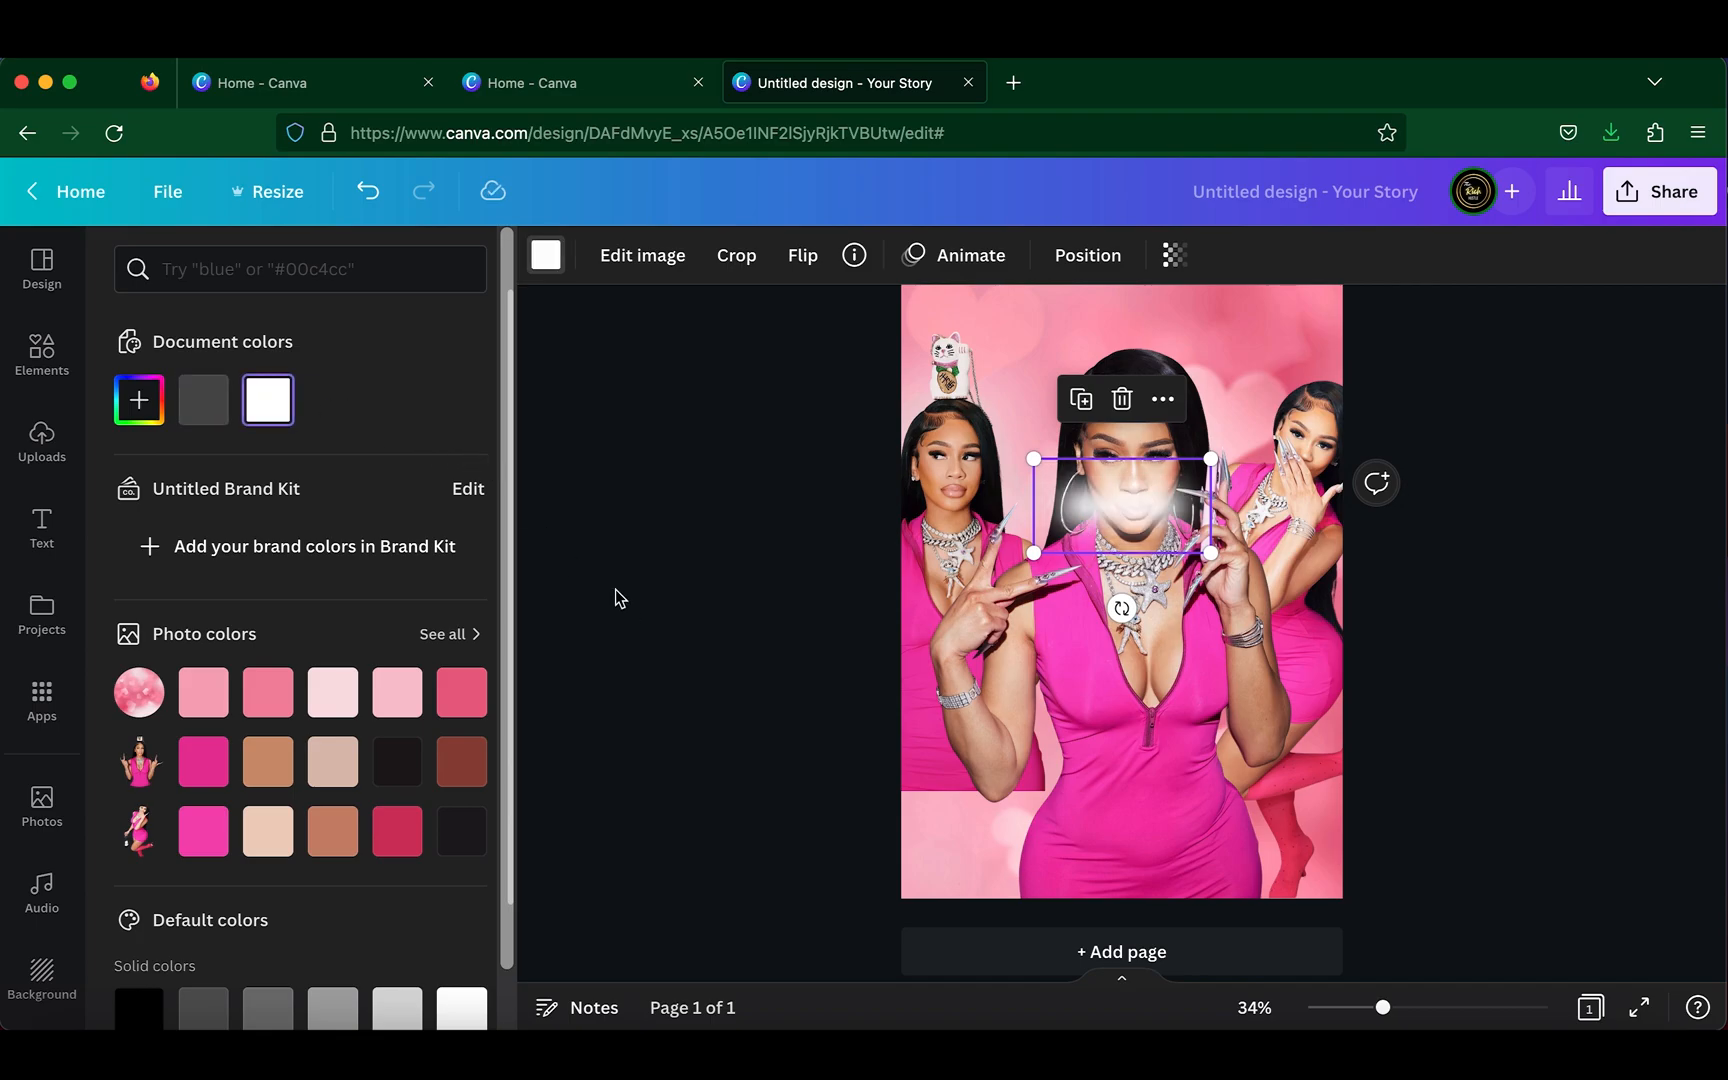
- Enlarge the white blur beyond the page's width and place it across the lower part of the page
left_click_drag(1166, 526, 1458, 895)
left_click_drag(1305, 865, 1274, 807)
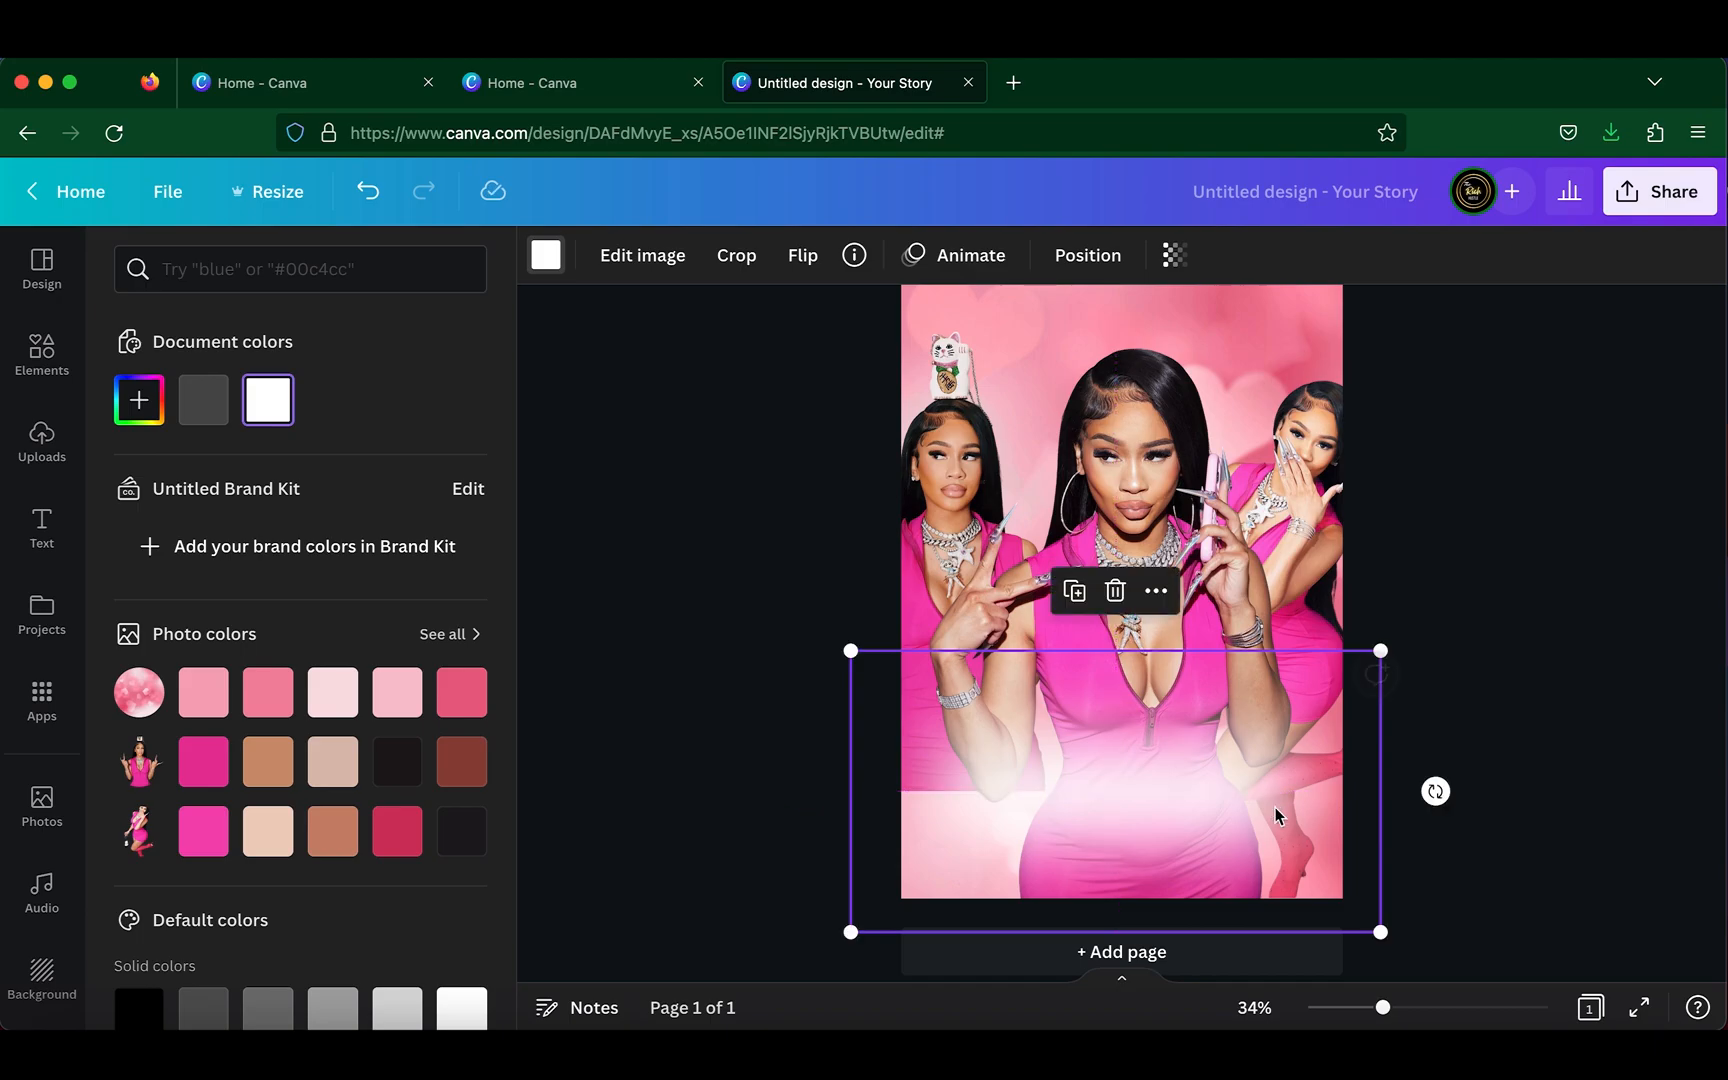
left_click_drag(843, 658, 760, 614)
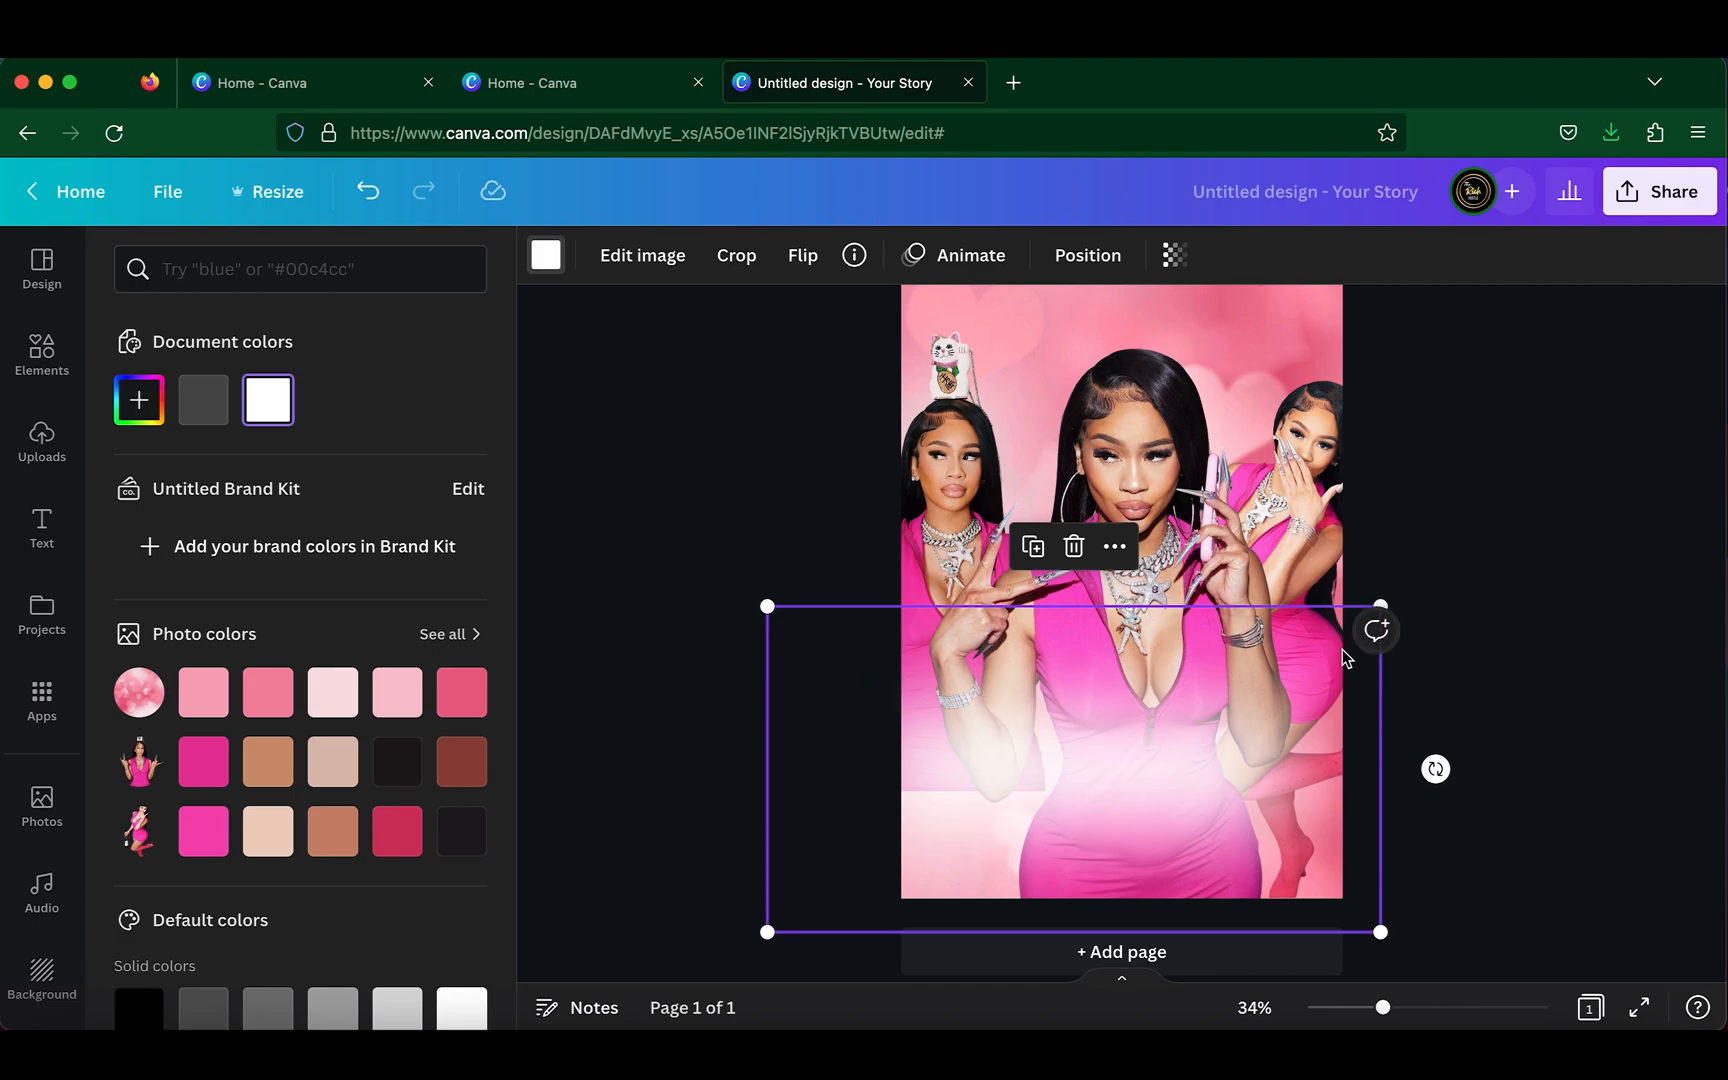
left_click_drag(1384, 931, 1419, 933)
left_click_drag(1262, 862, 1281, 858)
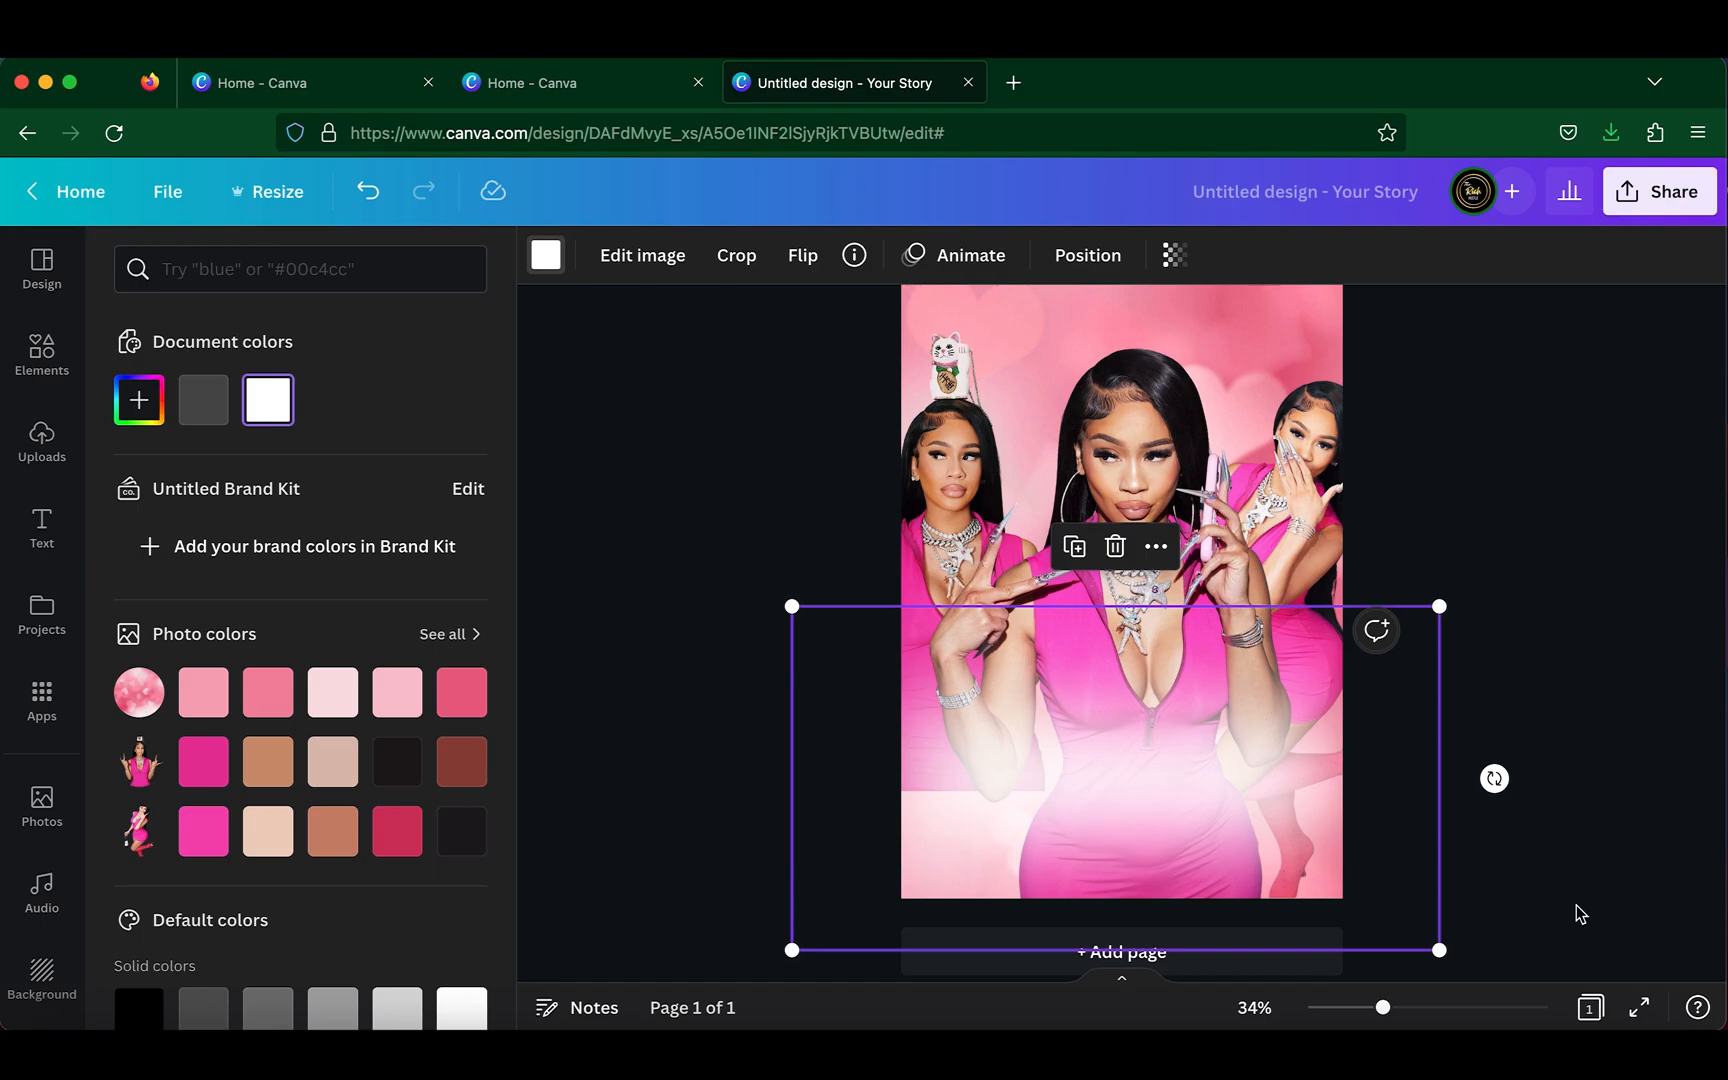
- Compare with the reference flyer and send the white blur one layer backward, behind the central woman
left_click(1568, 1050)
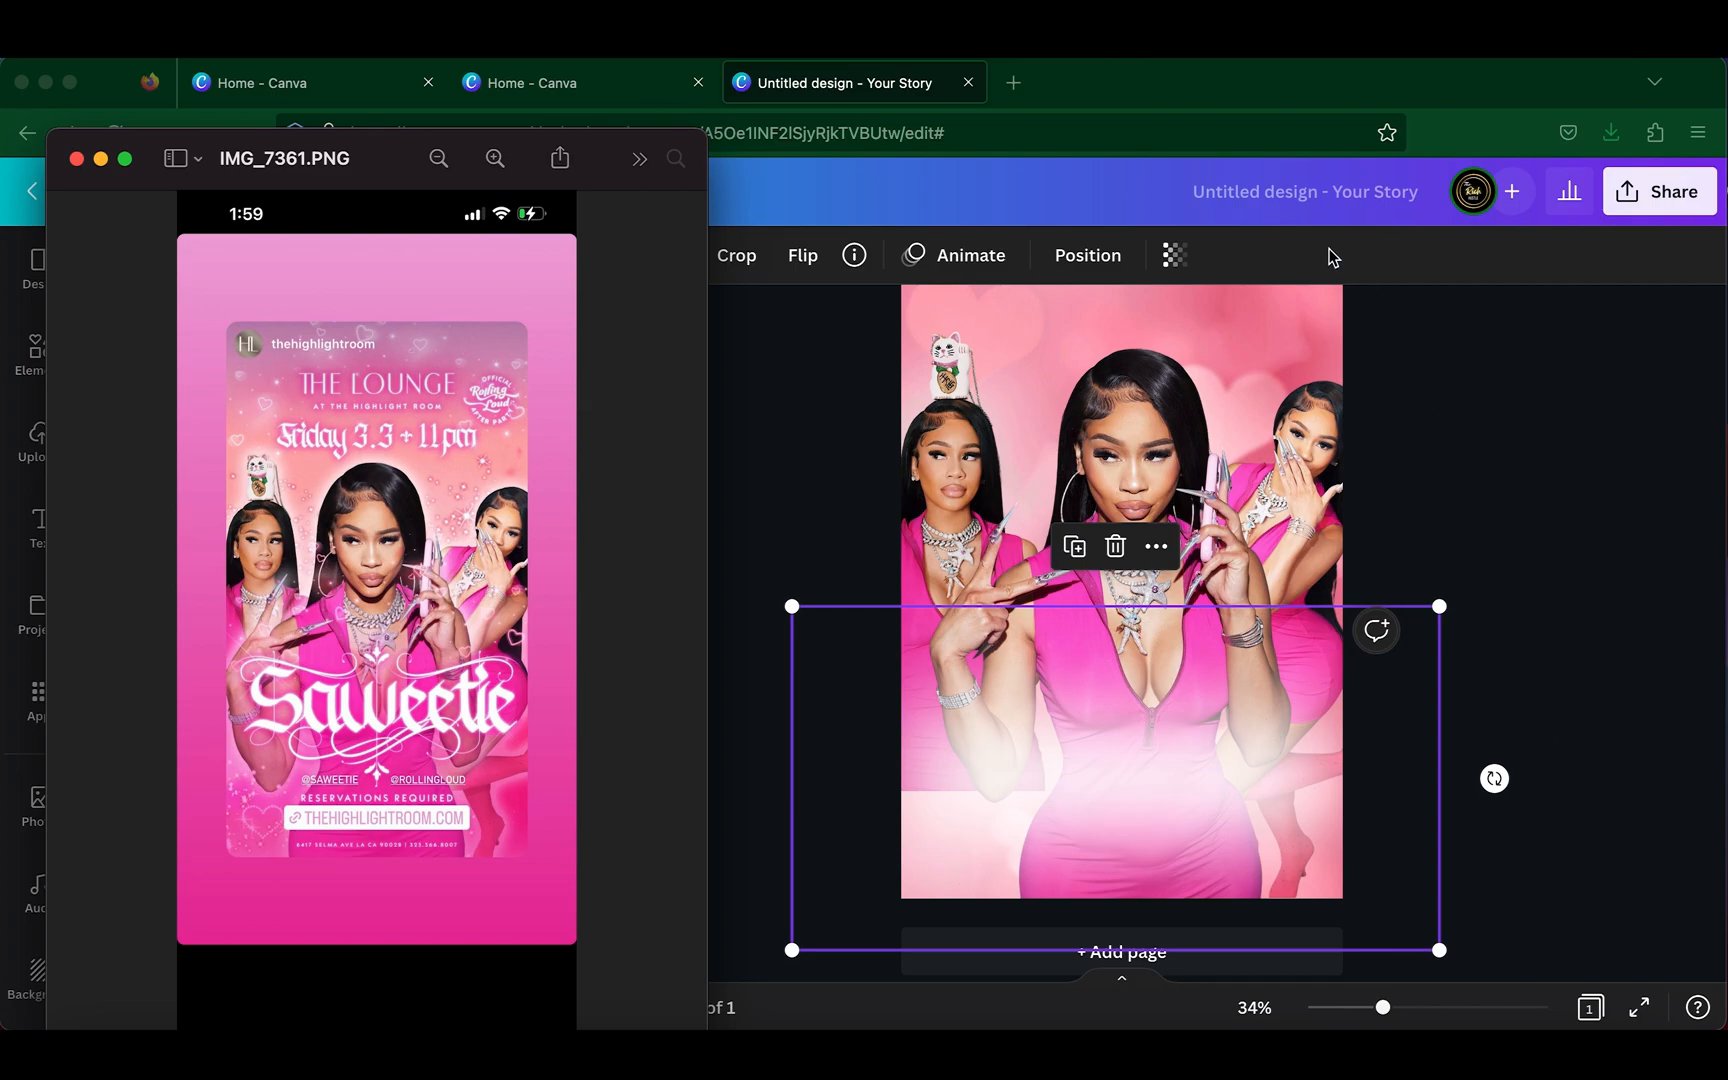
left_click(1124, 257)
left_click(1095, 255)
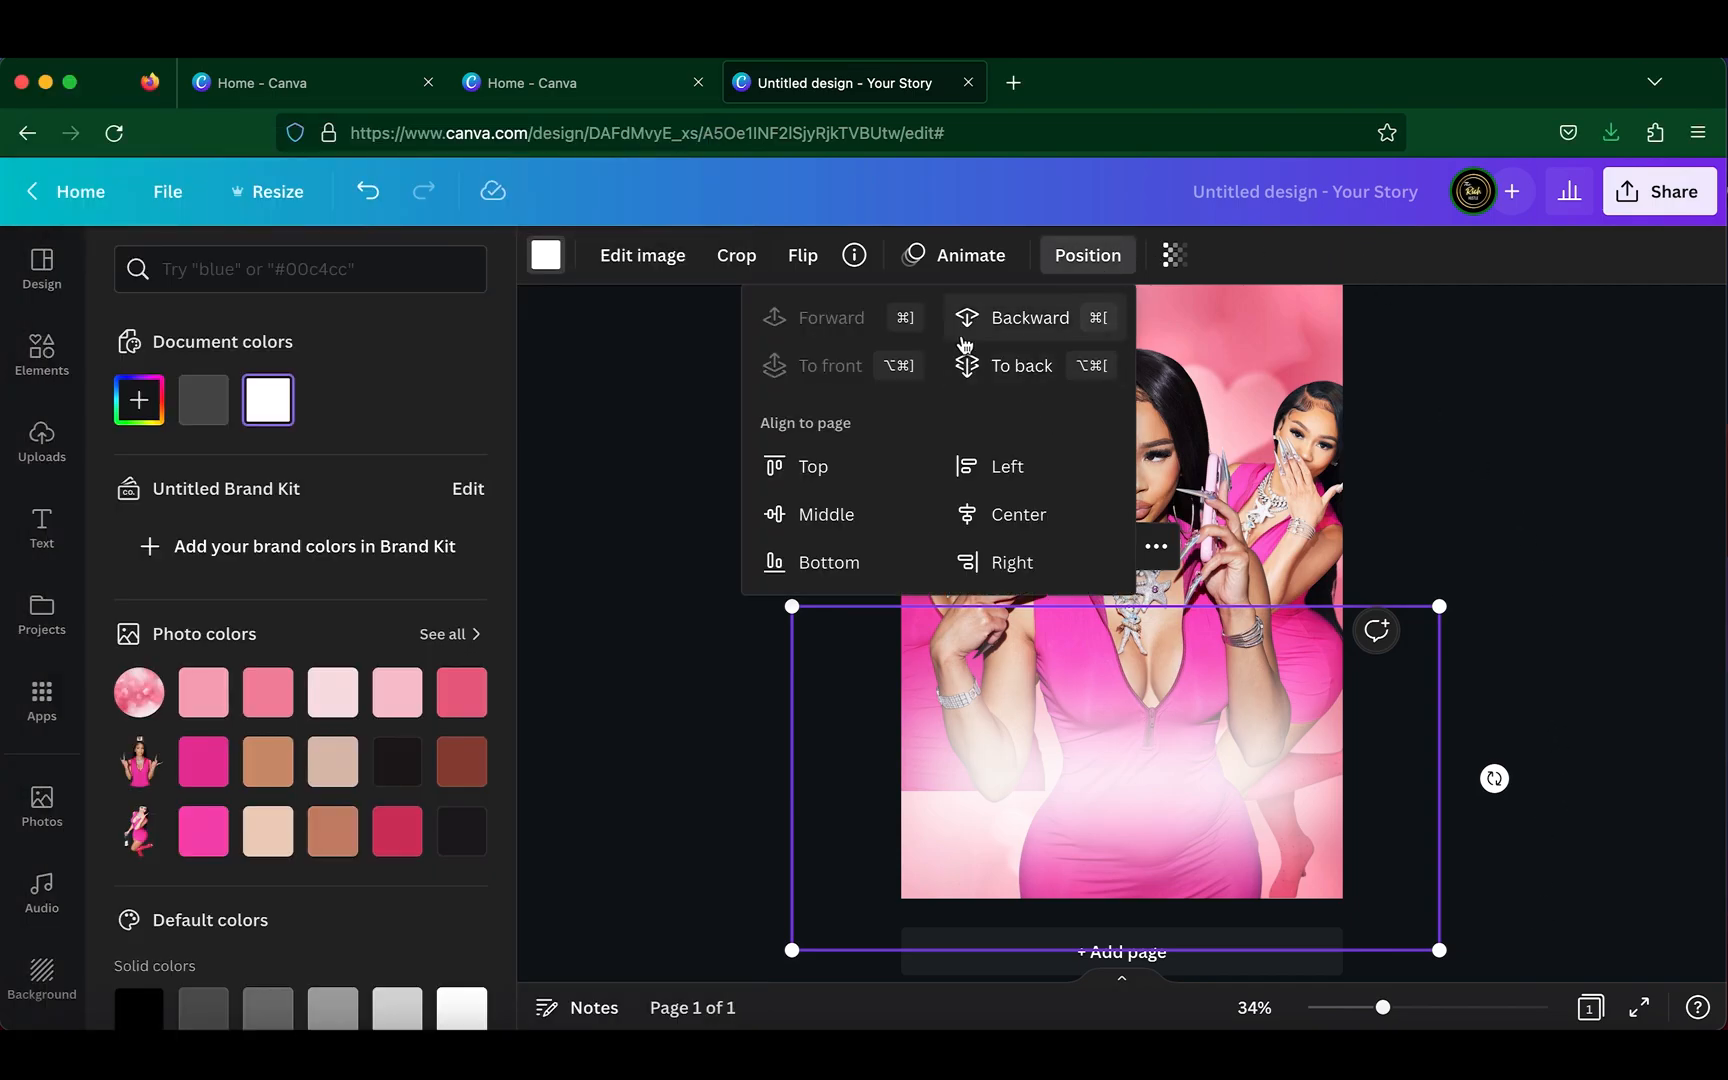
left_click(1020, 320)
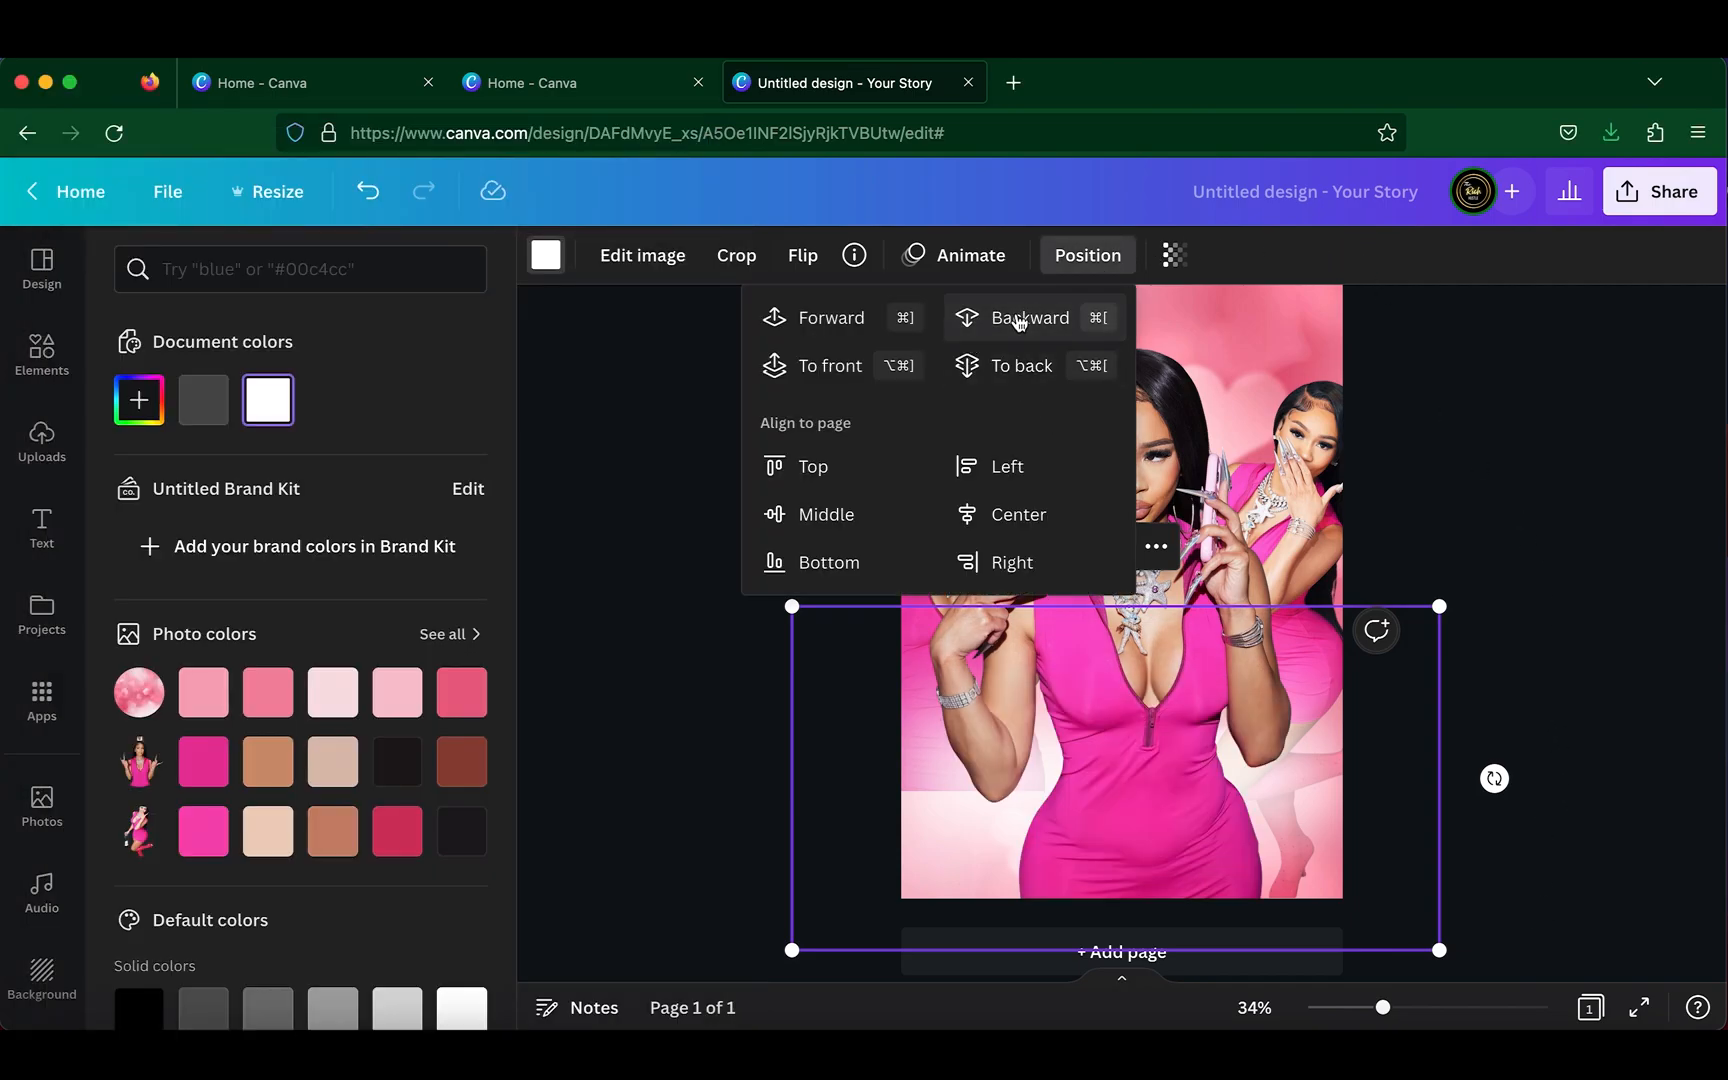
left_click(1577, 517)
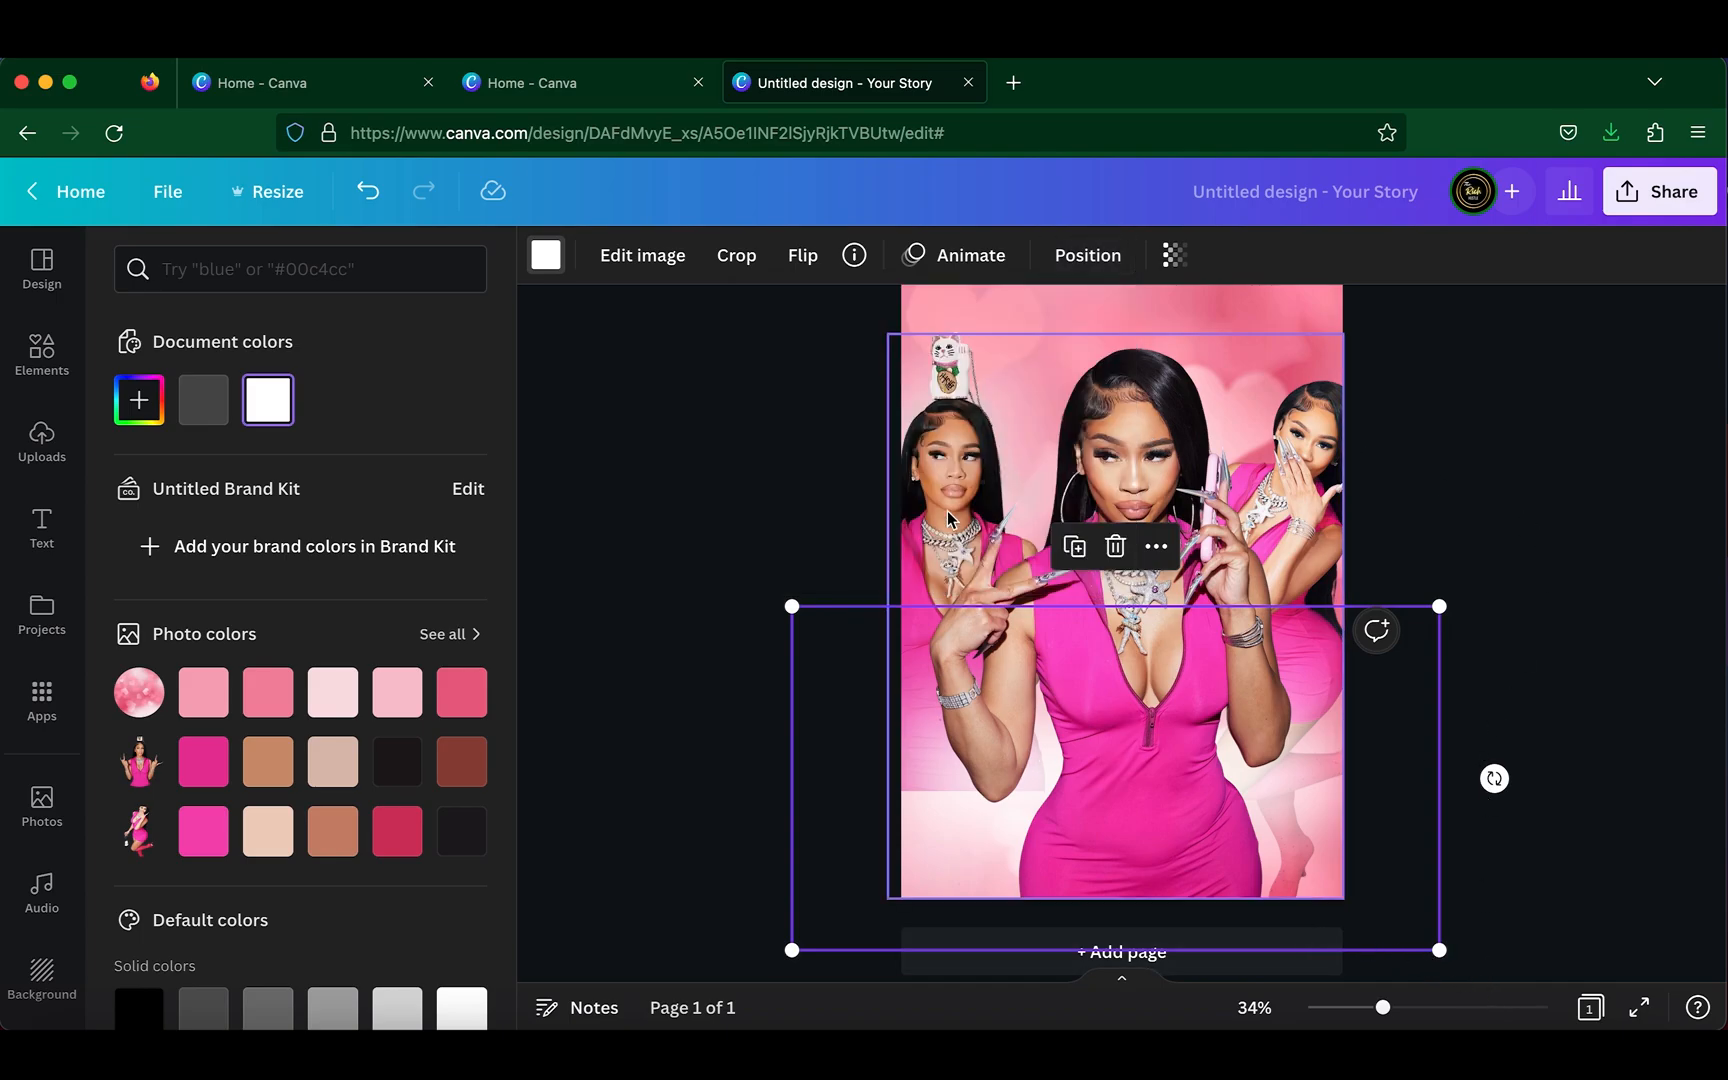
- Duplicate the white blur and send the copy one layer backward, behind the central woman
left_click(1078, 550)
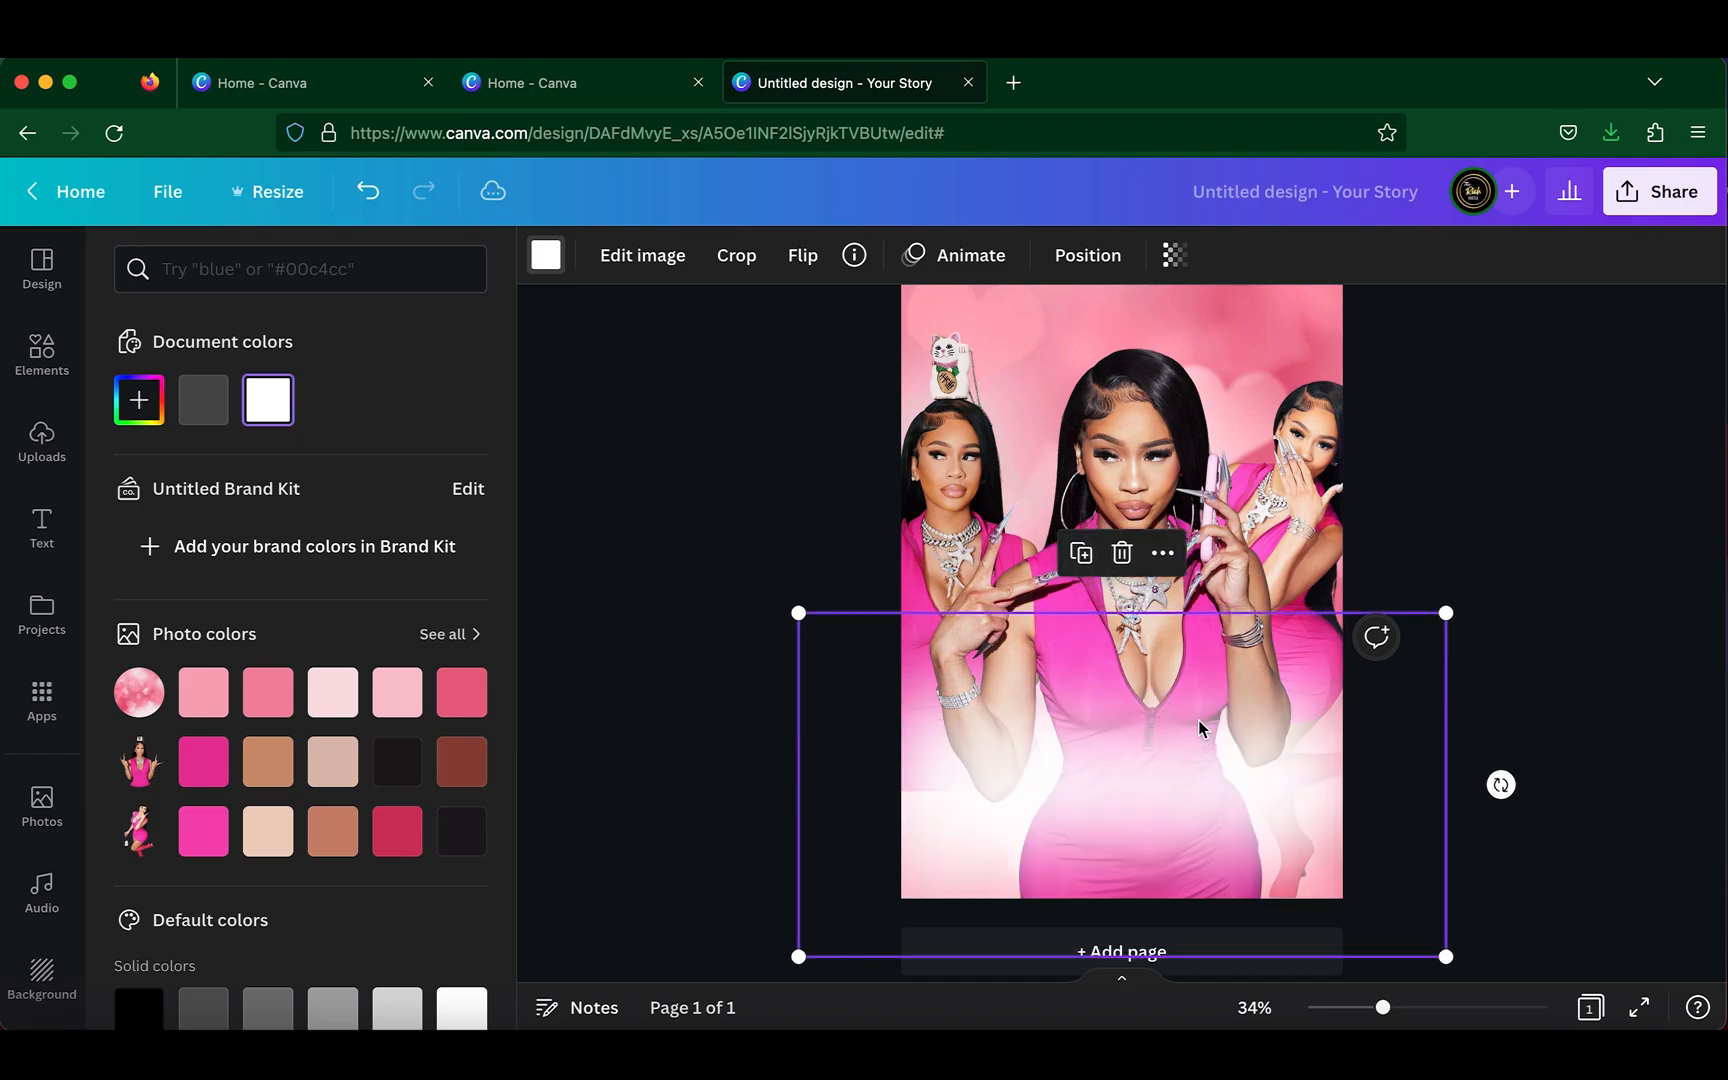
left_click(1098, 258)
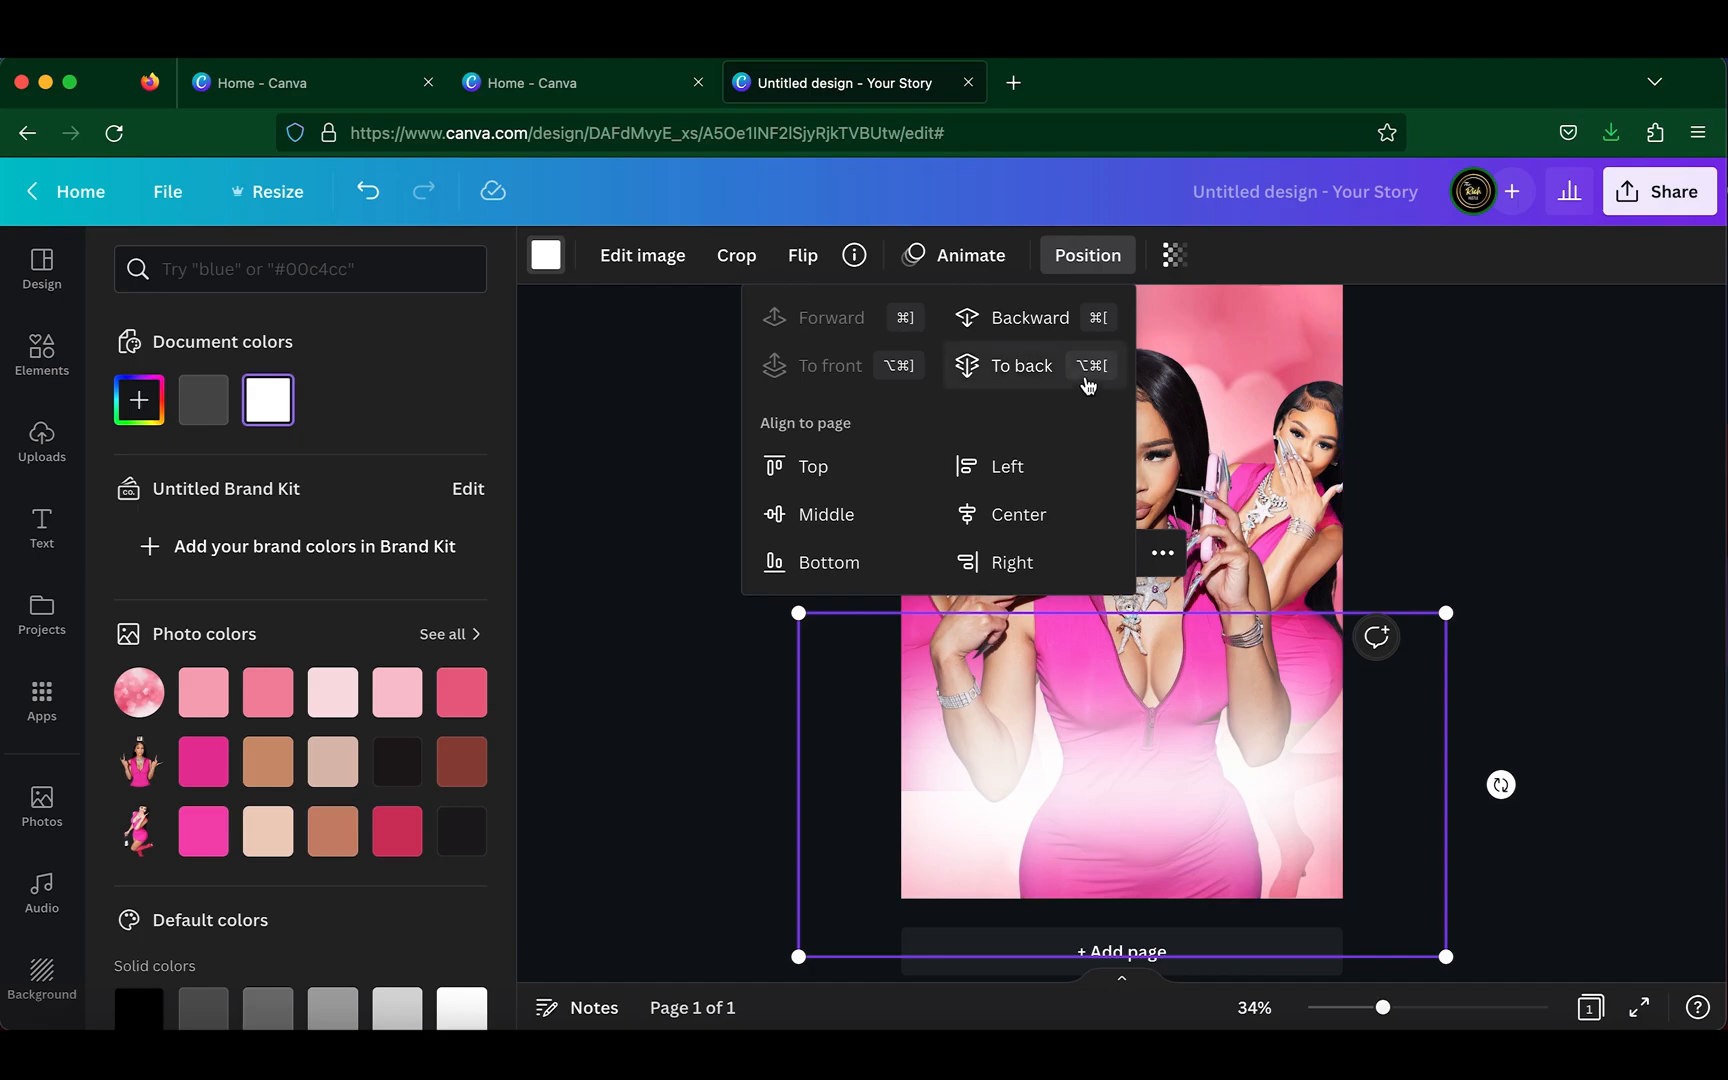
left_click(1045, 328)
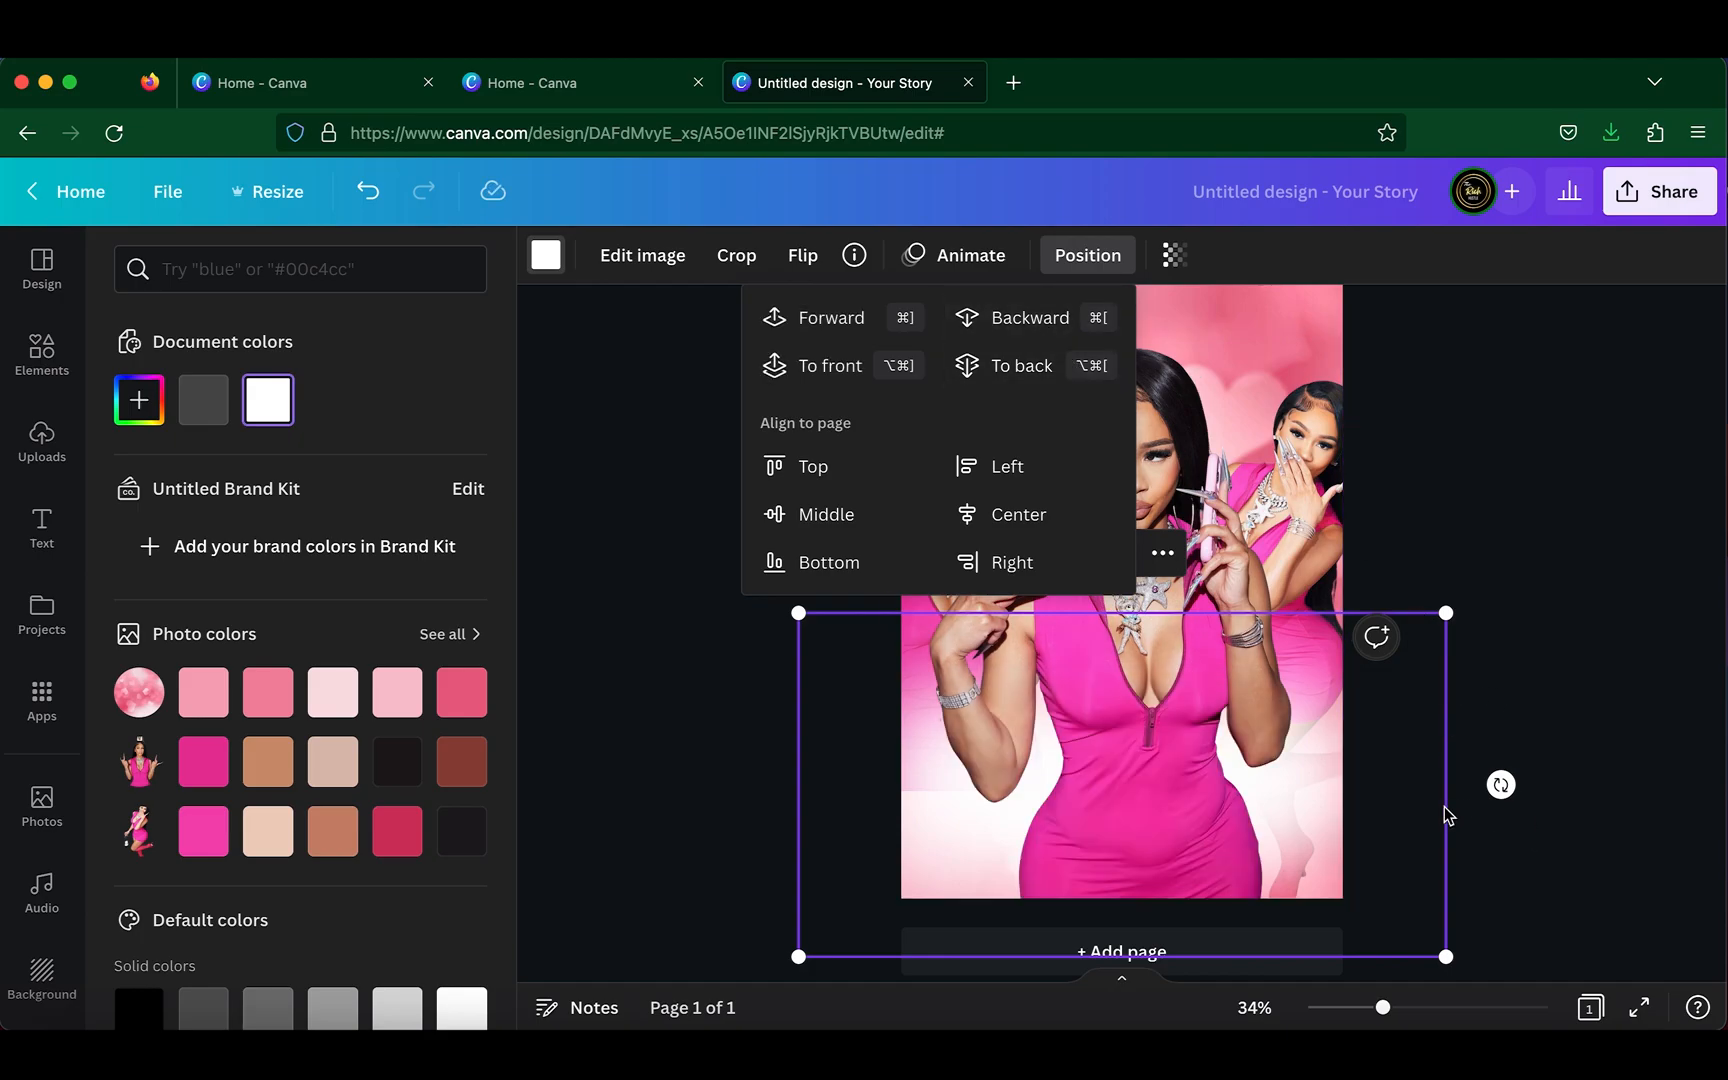
- Check the reference flyer and shrink the duplicated blur so it covers mainly the page's left half
left_click(1568, 1050)
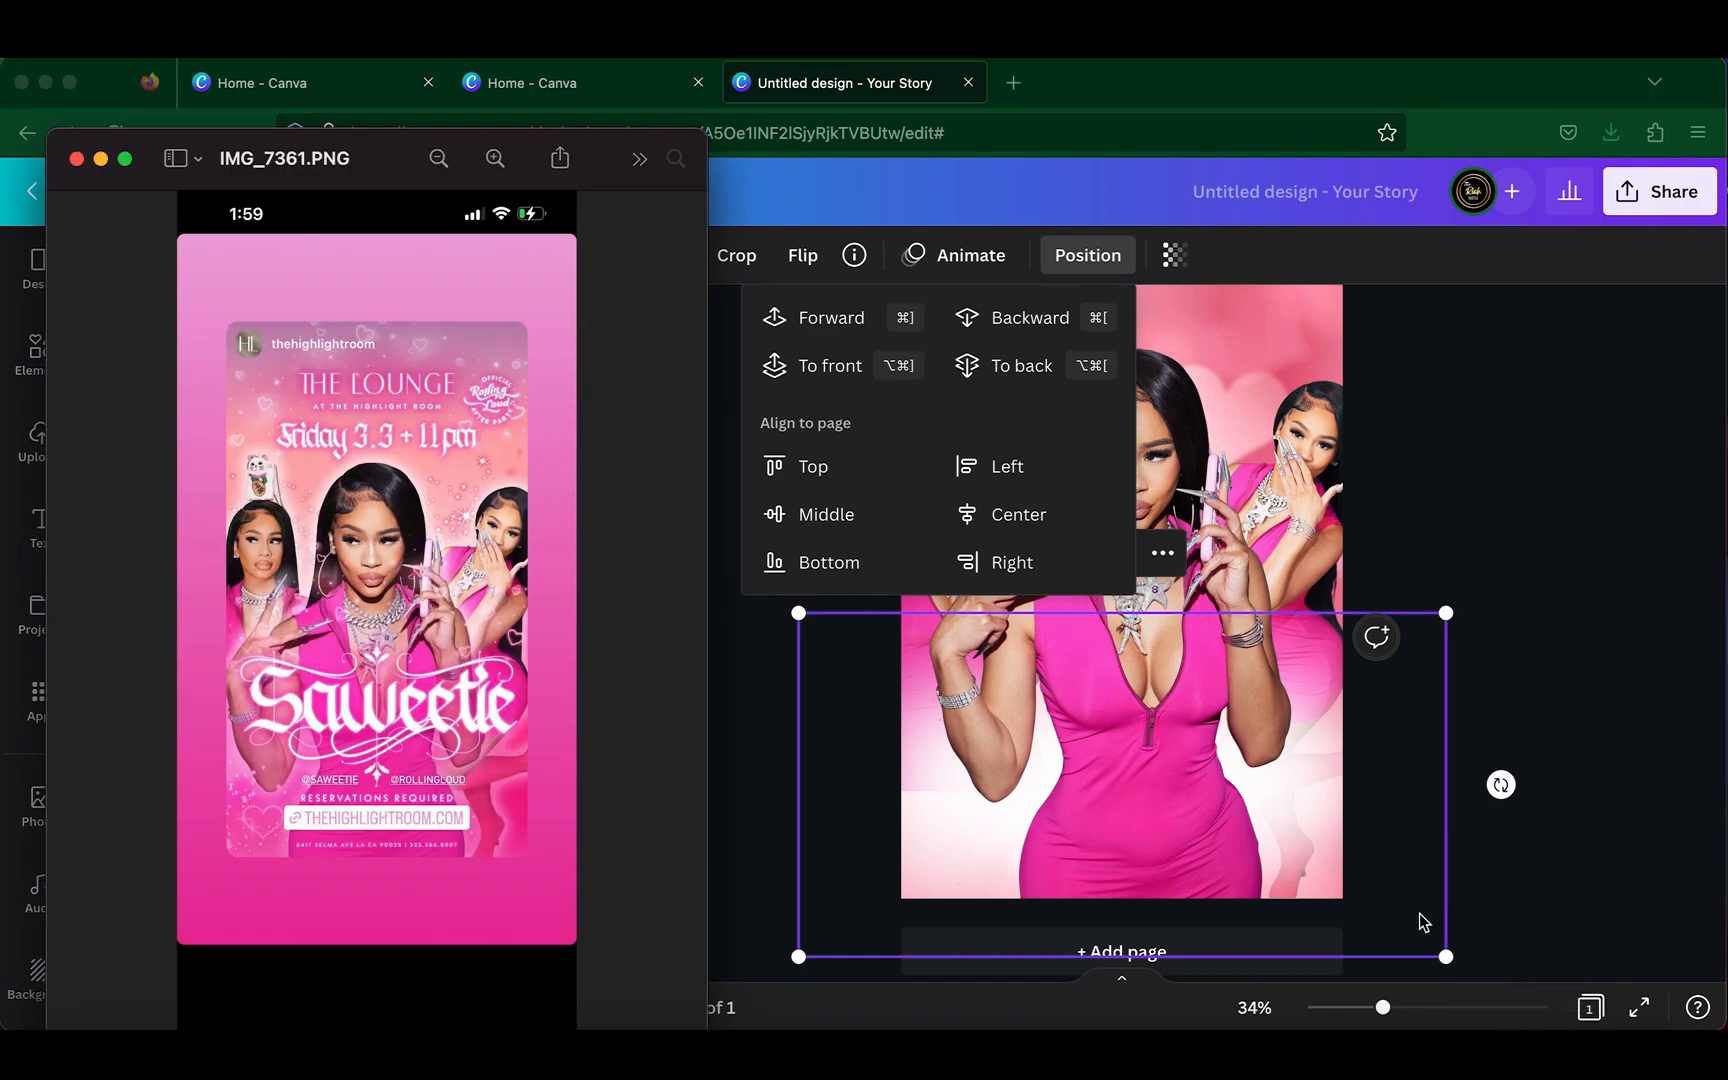
left_click(1445, 960)
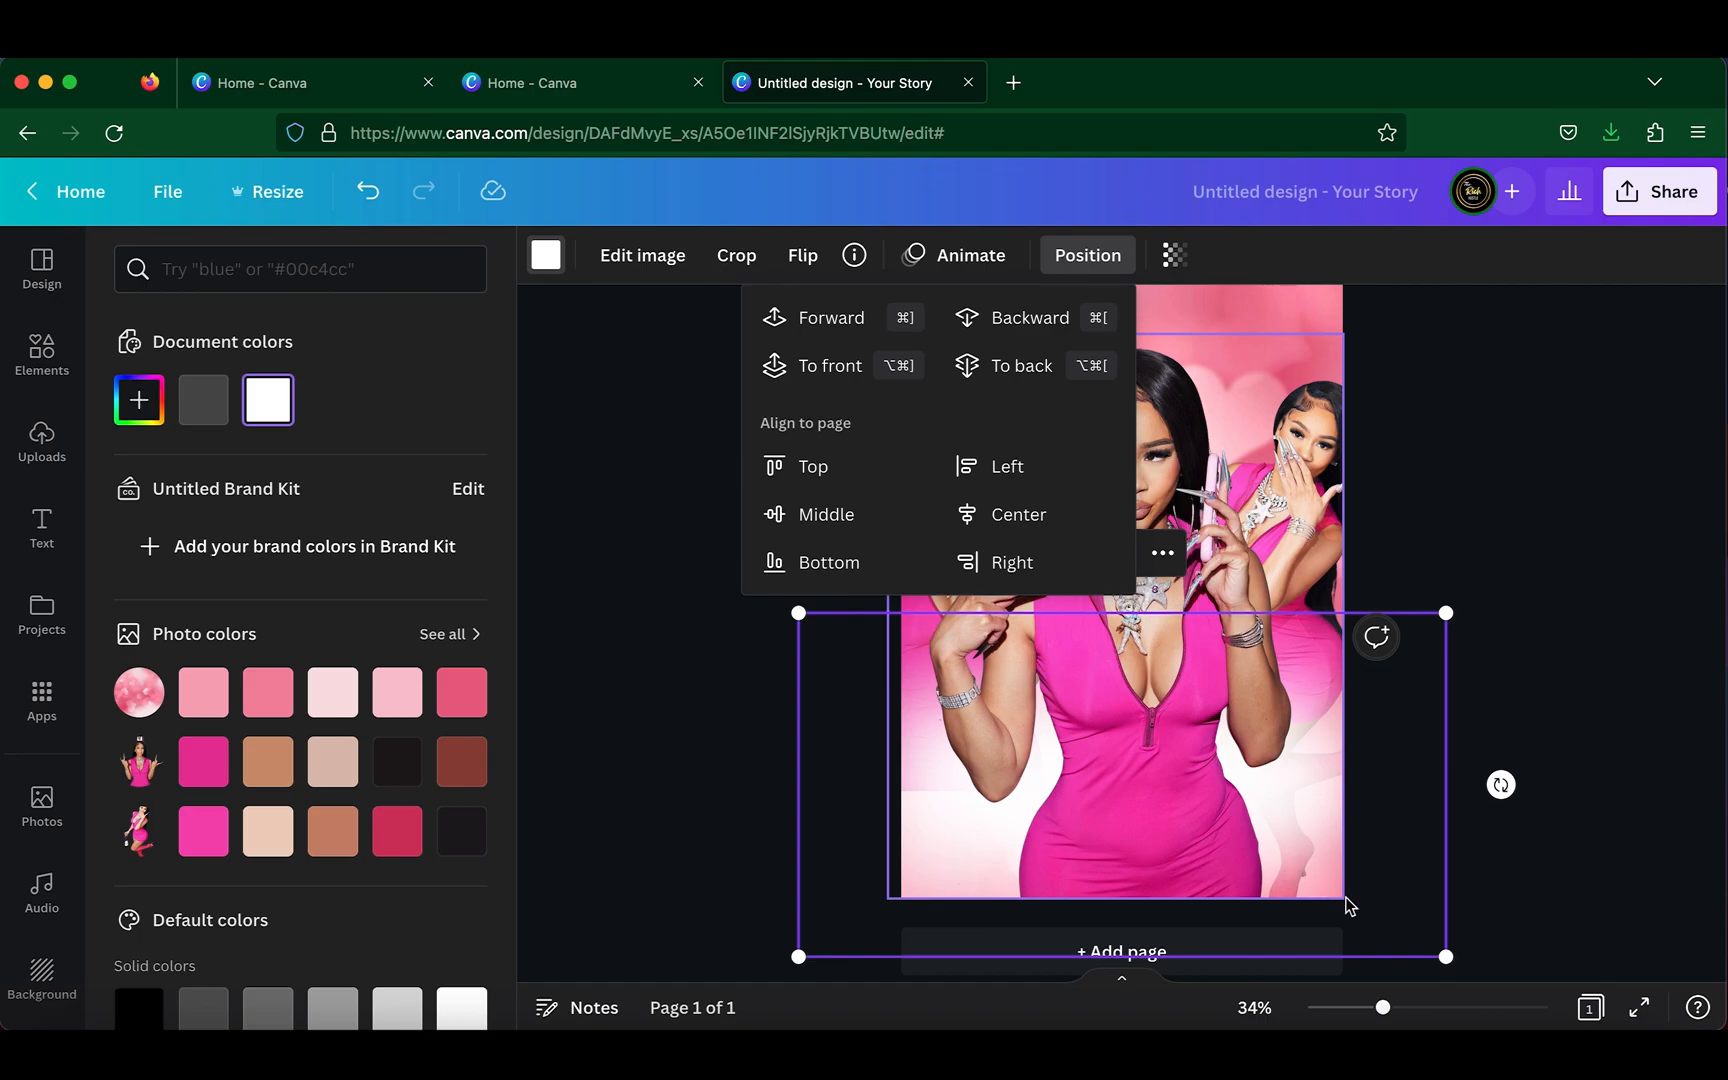
left_click_drag(1445, 957, 1182, 817)
left_click(1569, 1045)
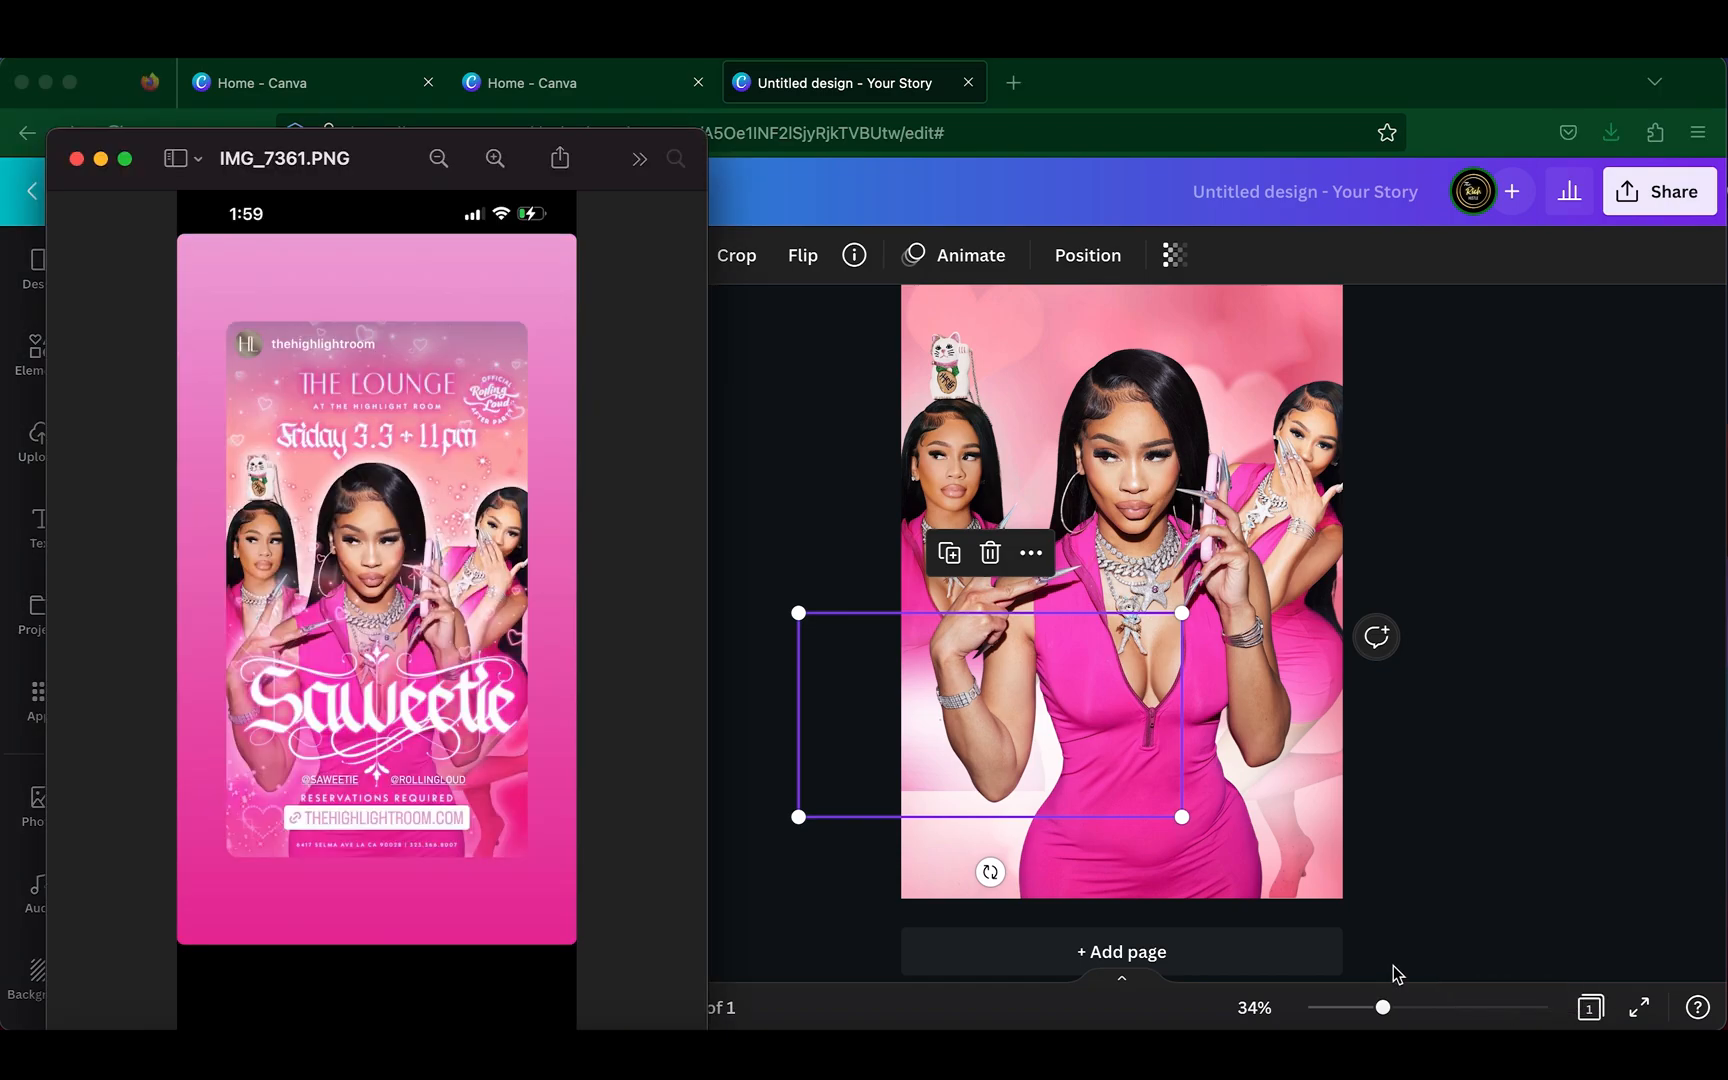
left_click(1582, 552)
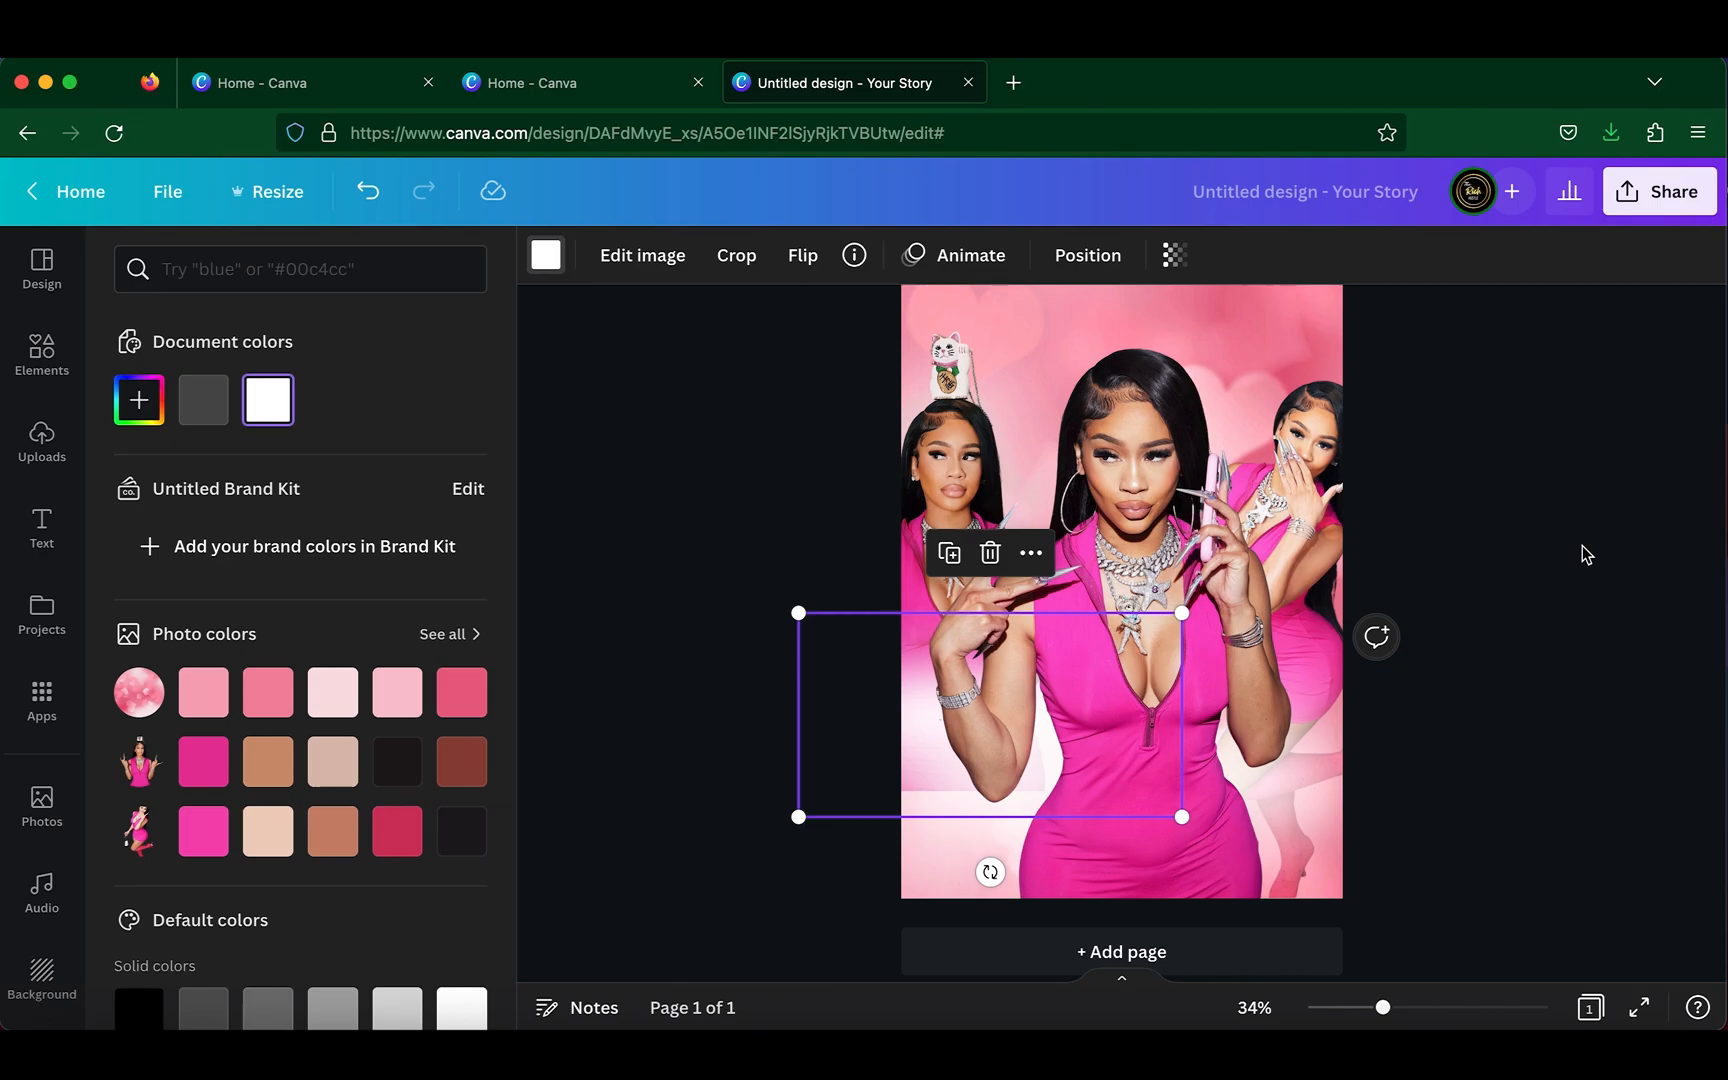
- Set the duplicated blur's transparency to 50 and move it lower, over the cat-figurine cutout's bottom edge
left_click(1177, 258)
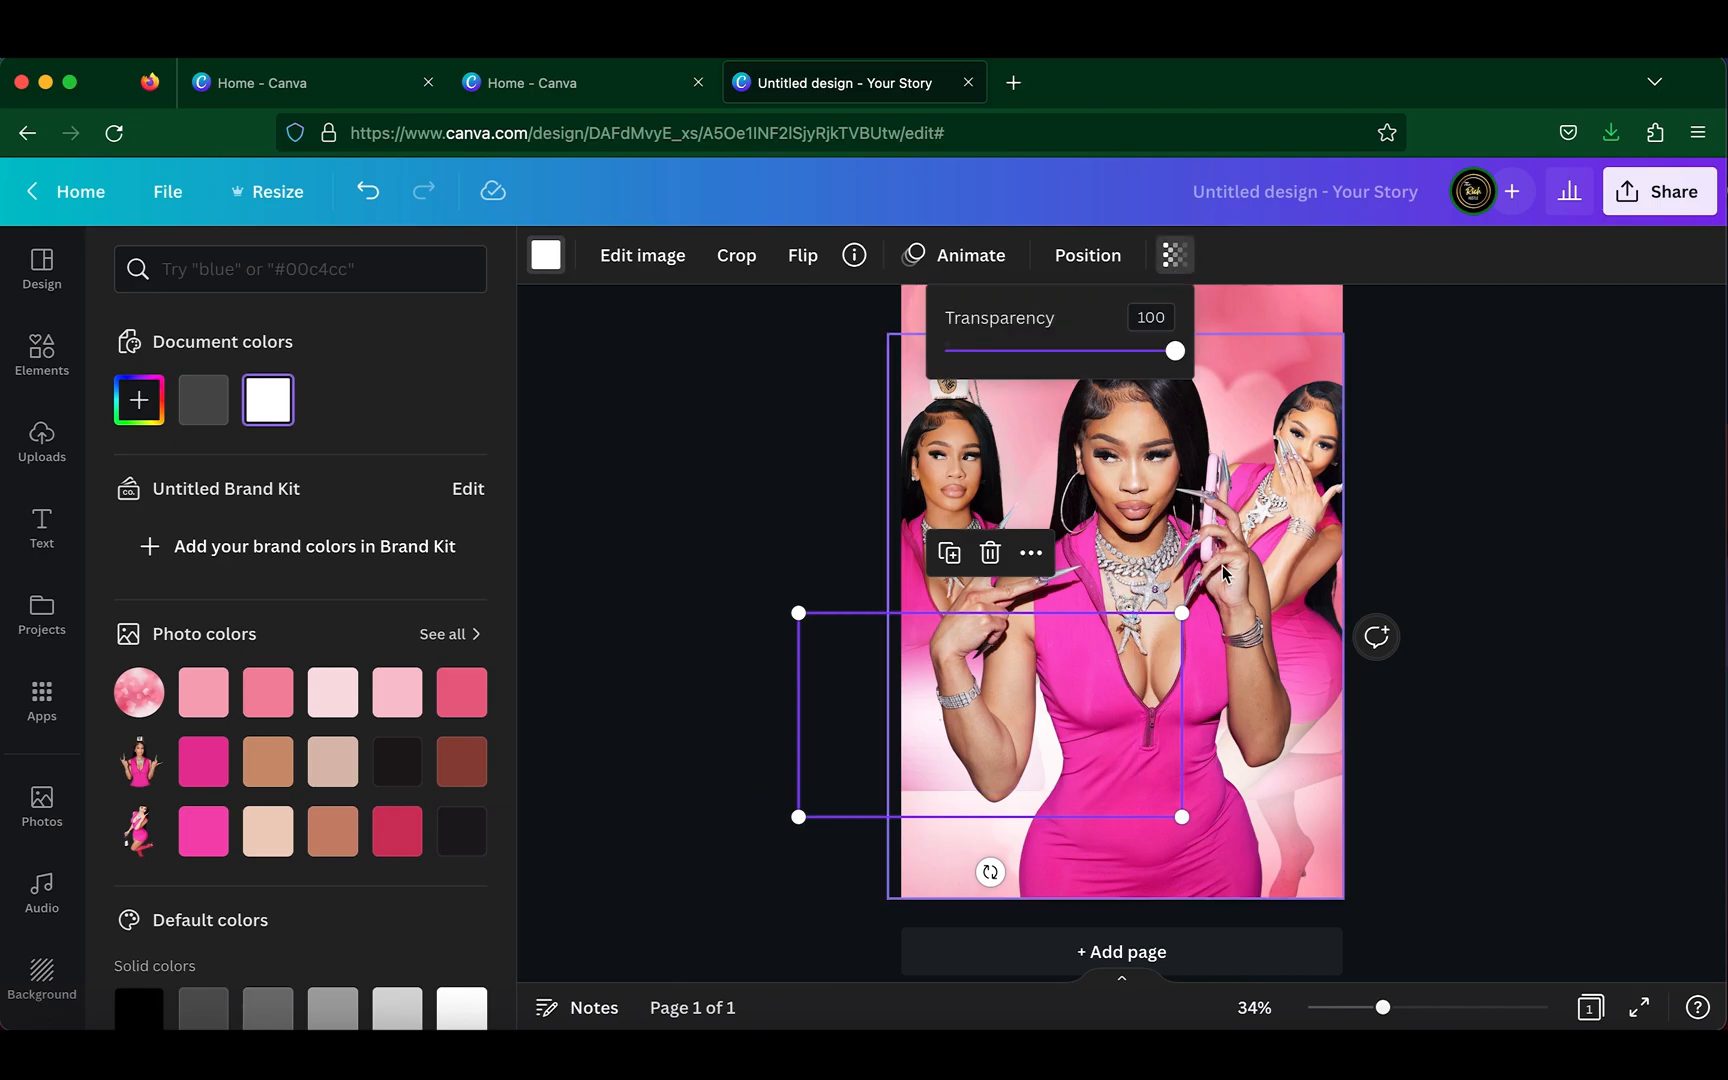
left_click_drag(1173, 366, 1067, 375)
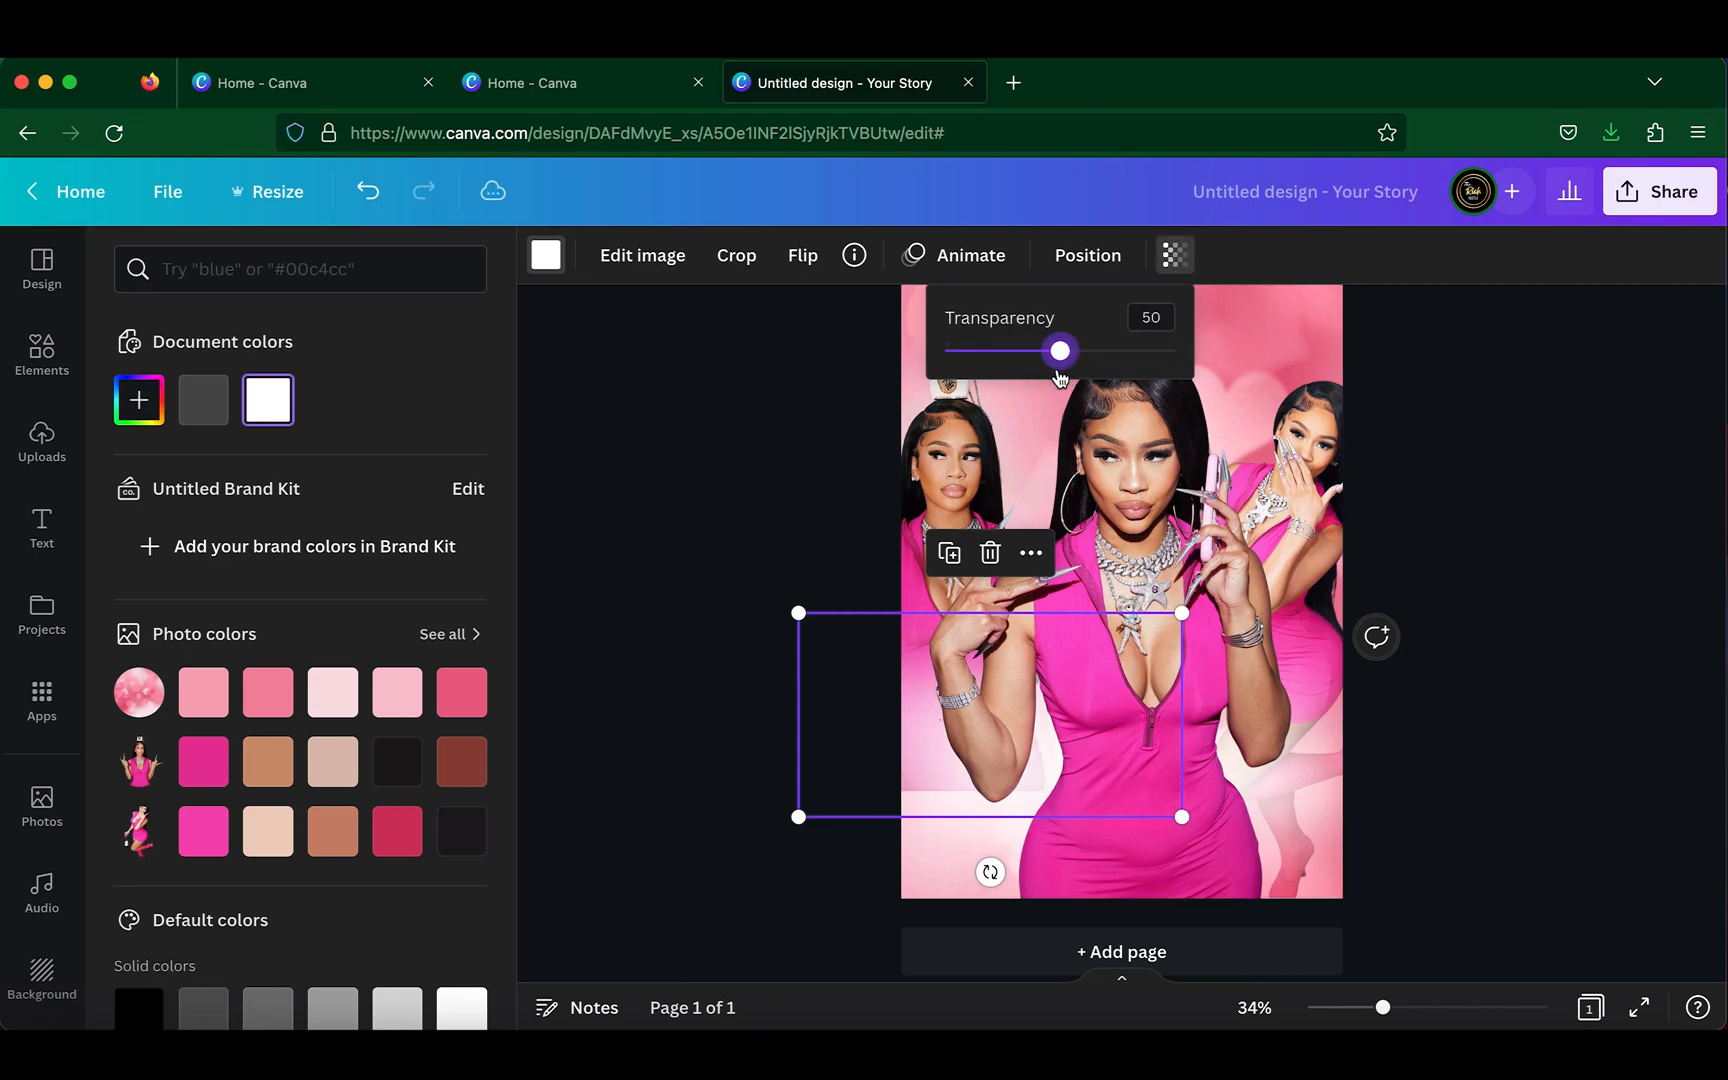
left_click_drag(901, 755, 932, 803)
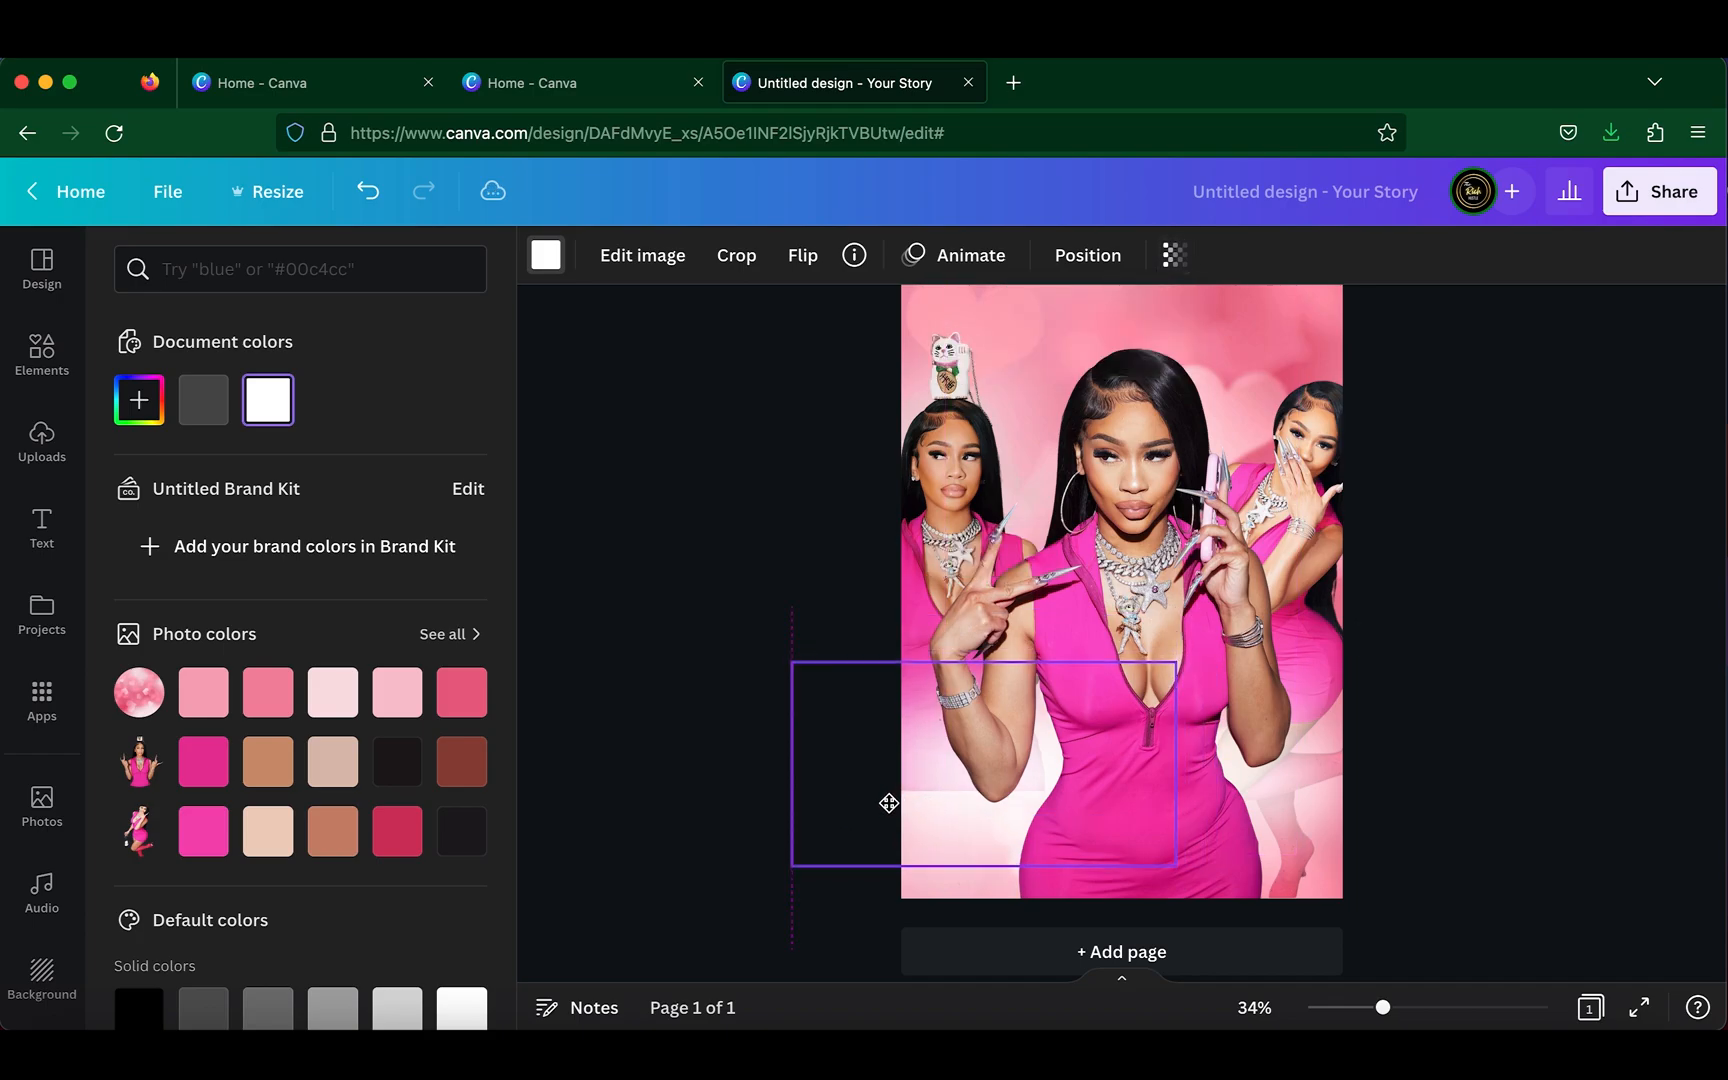
left_click_drag(891, 802, 955, 805)
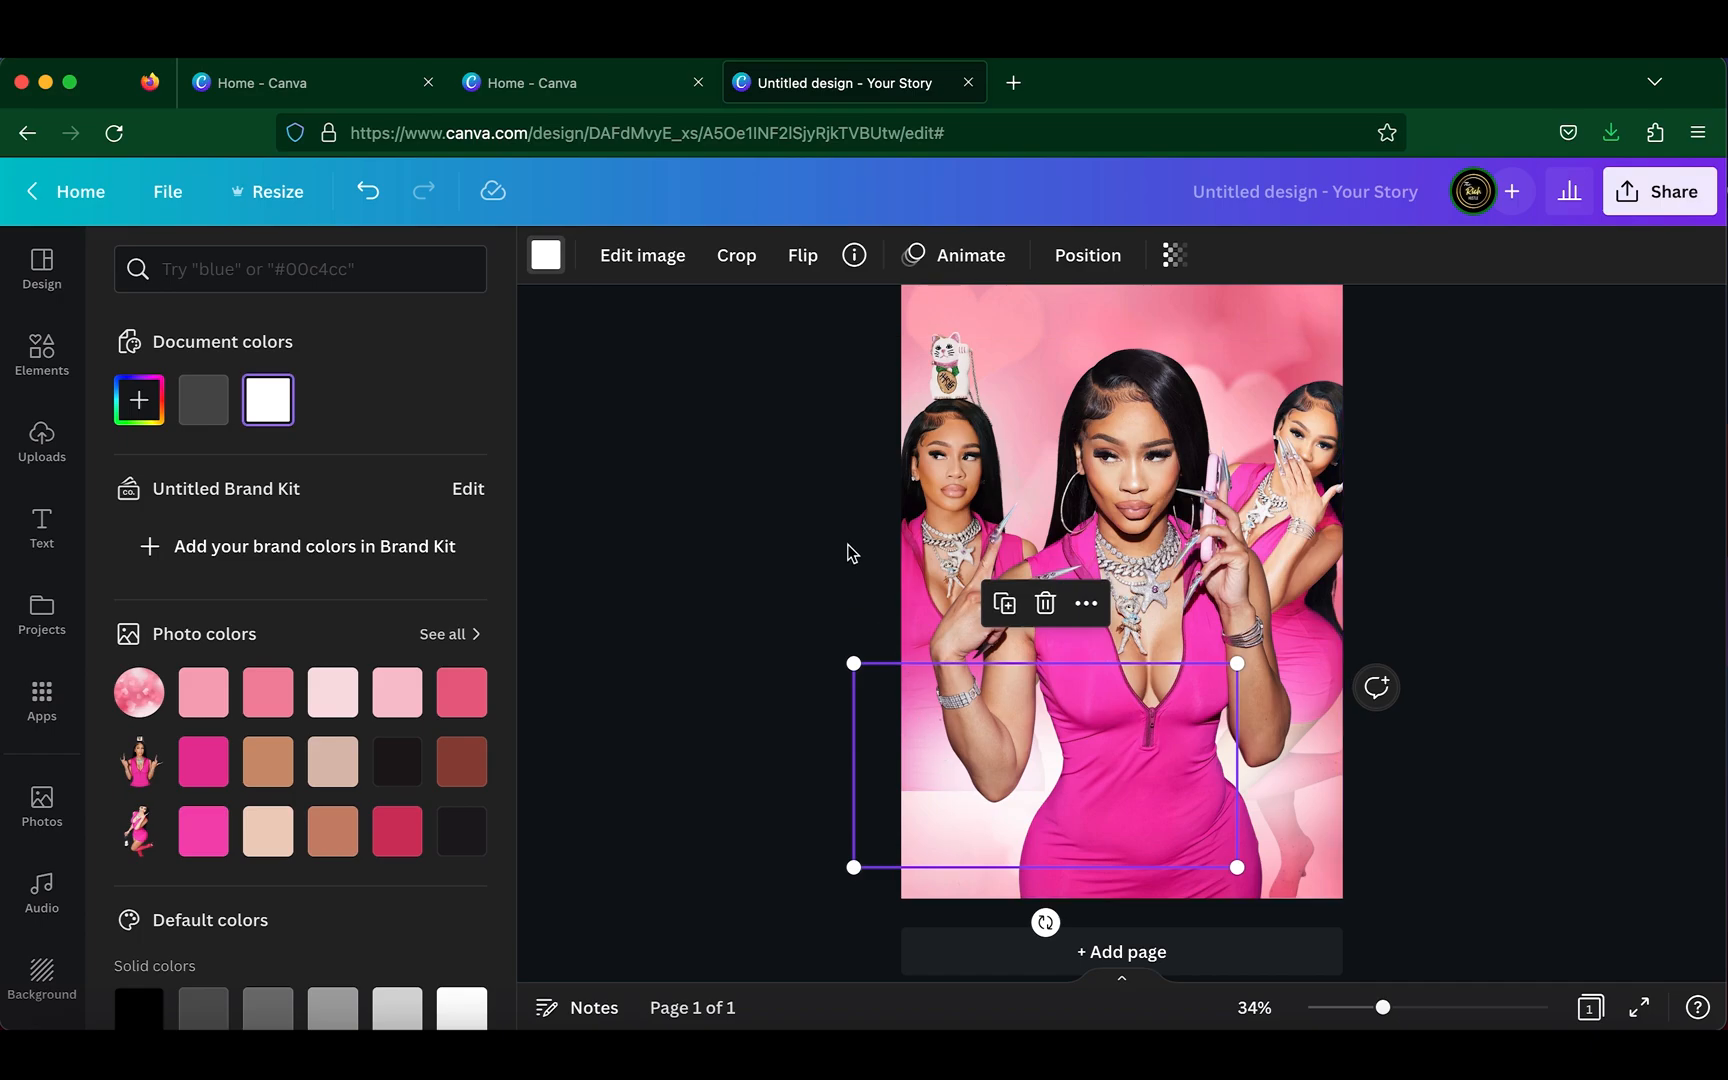
left_click_drag(1015, 763, 903, 793)
- Shift the central cutout of the woman slightly left and strongly fade the large white blur behind her
left_click(1289, 784)
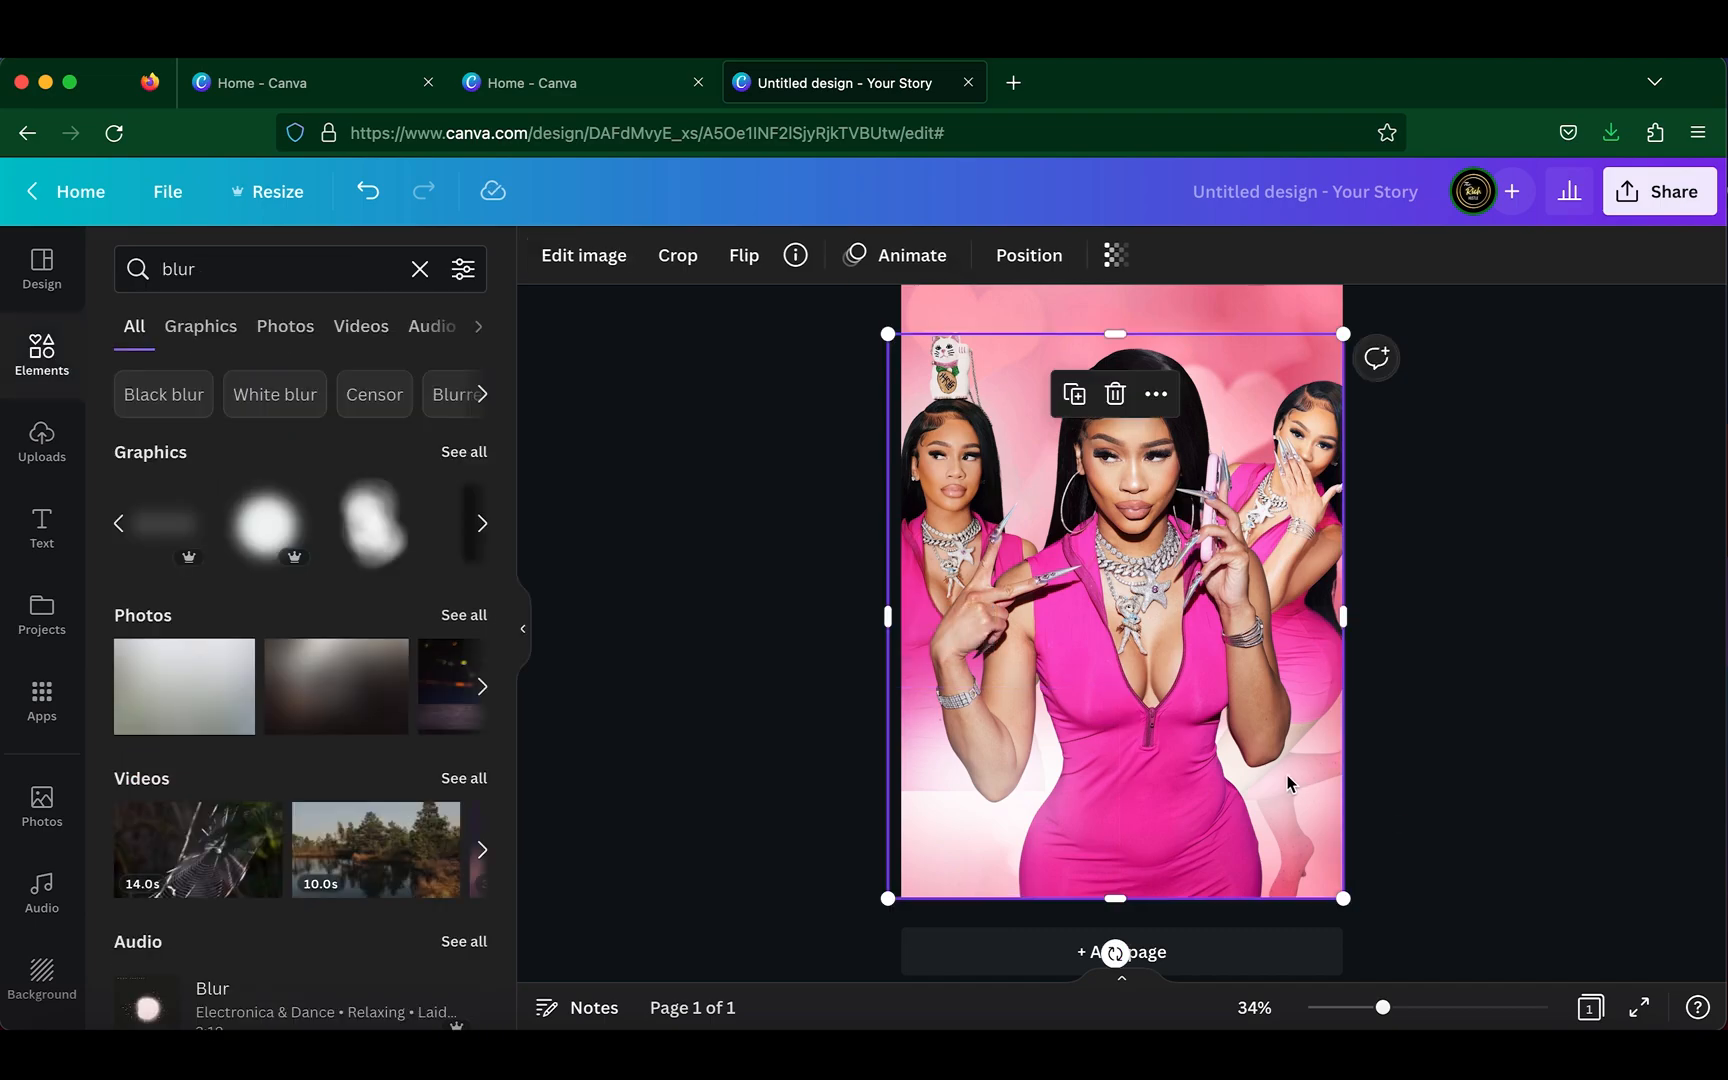
mouse_move(1293, 787)
left_mouse_down()
mouse_move(1273, 780)
mouse_move(1296, 777)
left_mouse_up()
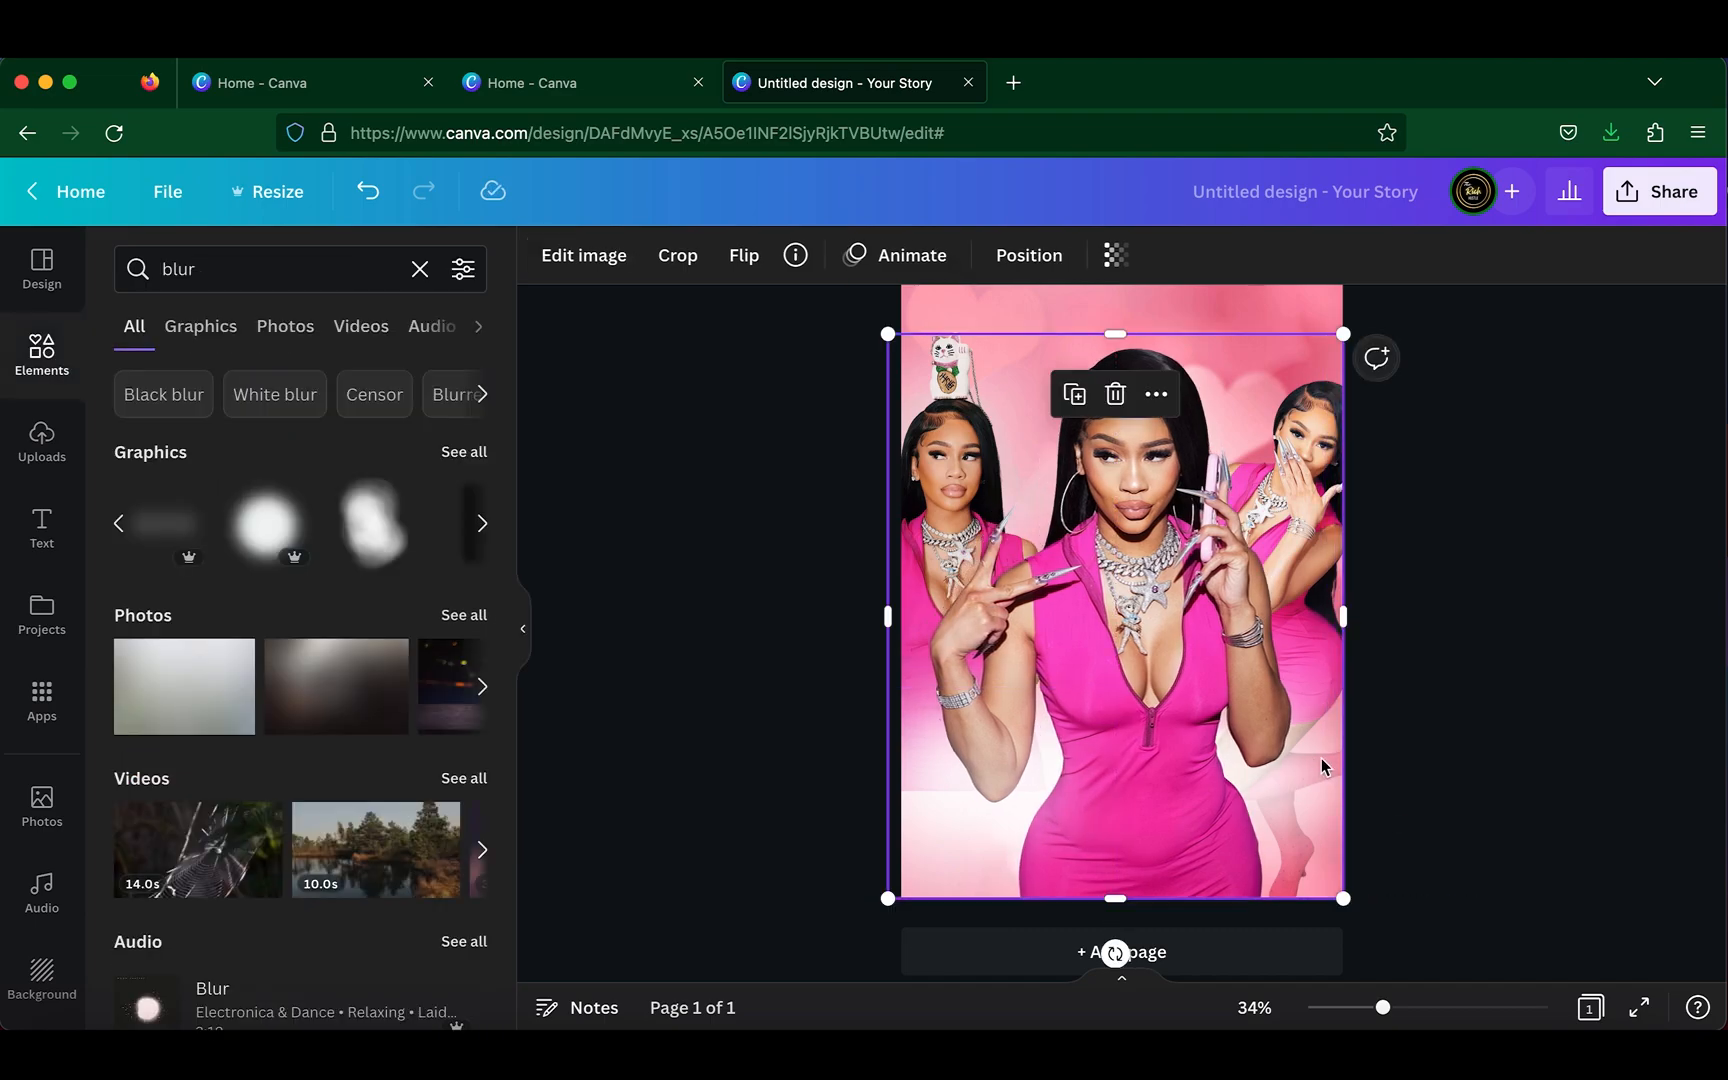
left_click(1370, 780)
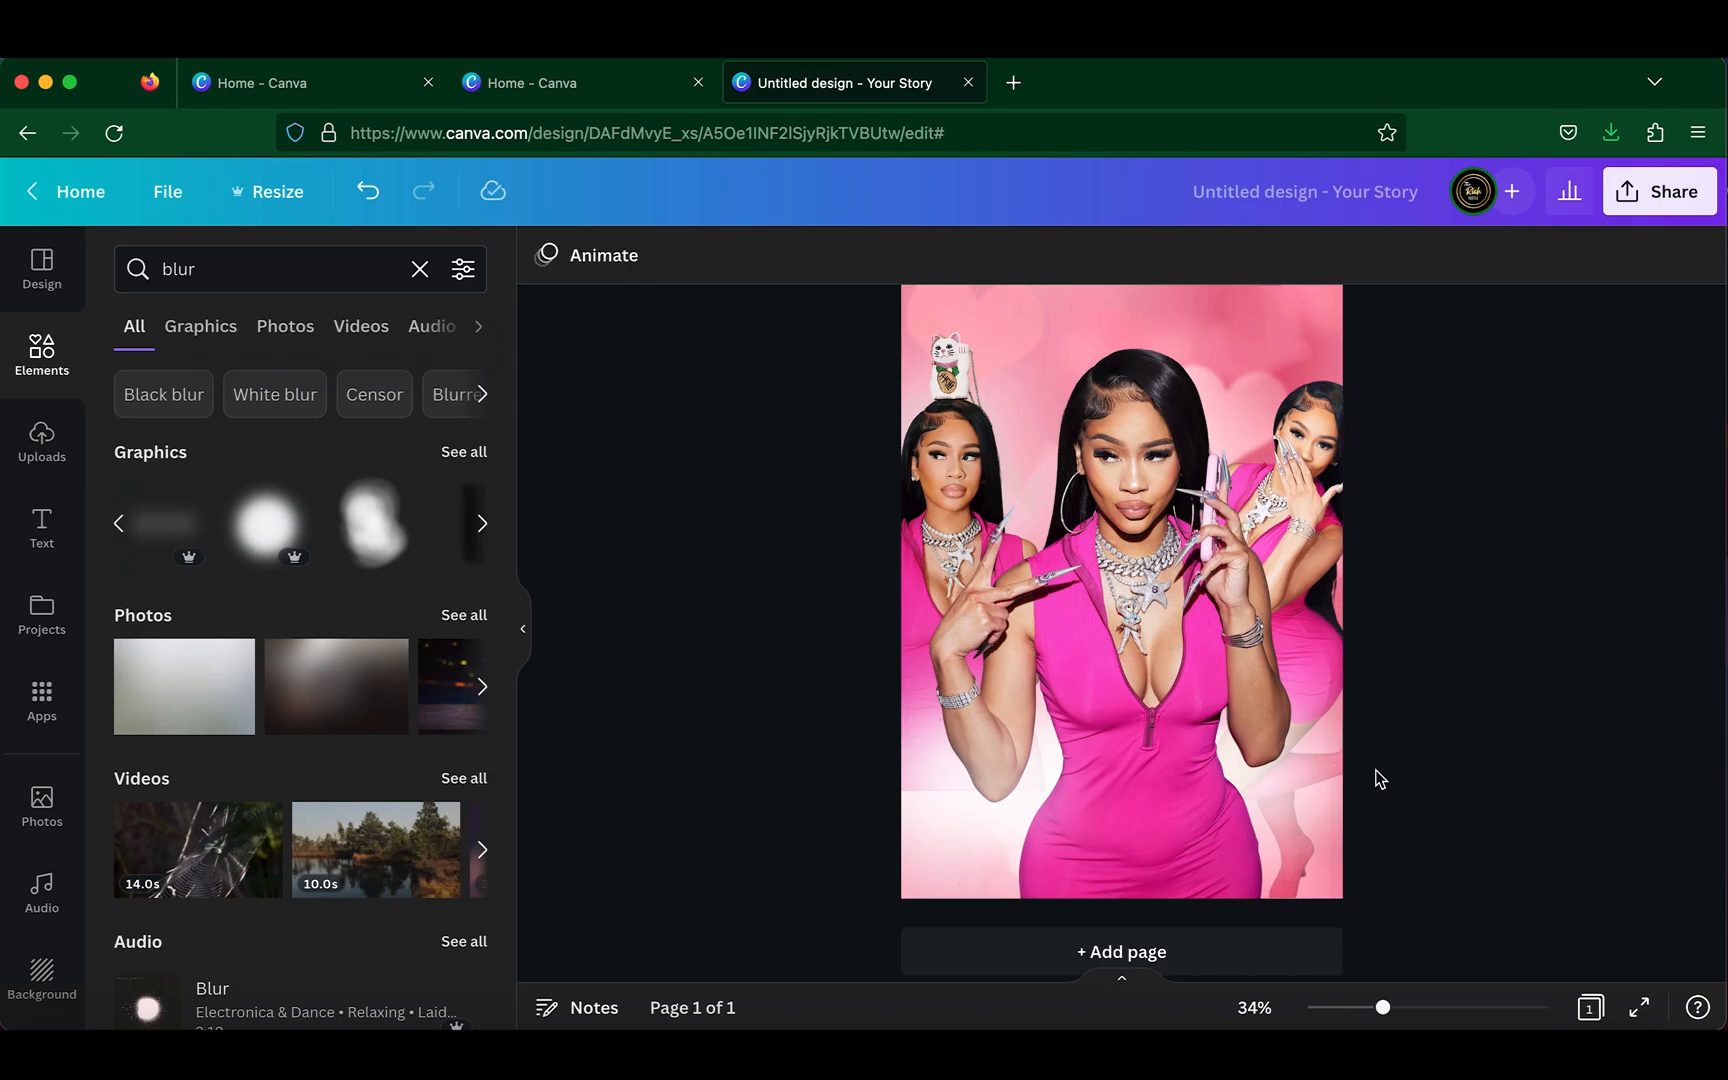
left_click(1318, 765)
left_click_drag(1299, 771, 1263, 778)
left_click(1312, 768)
left_click(1175, 255)
left_click_drag(1174, 351, 934, 362)
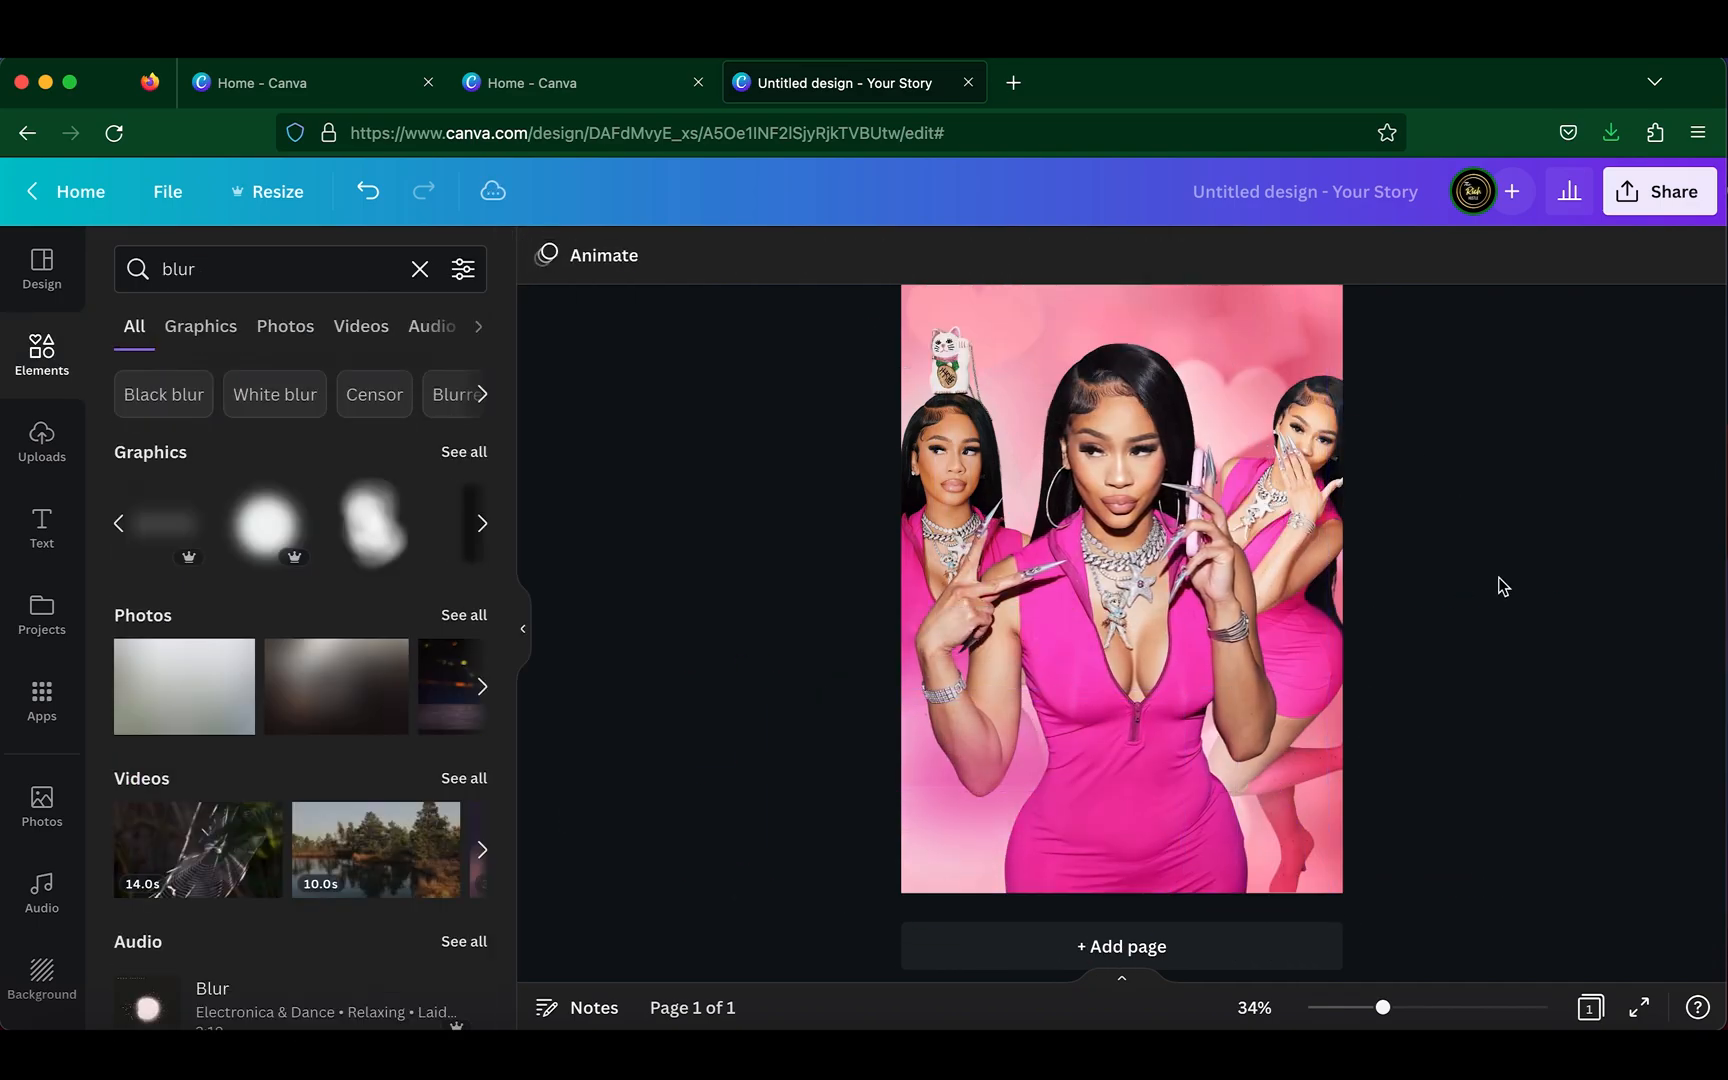
left_click(1130, 627)
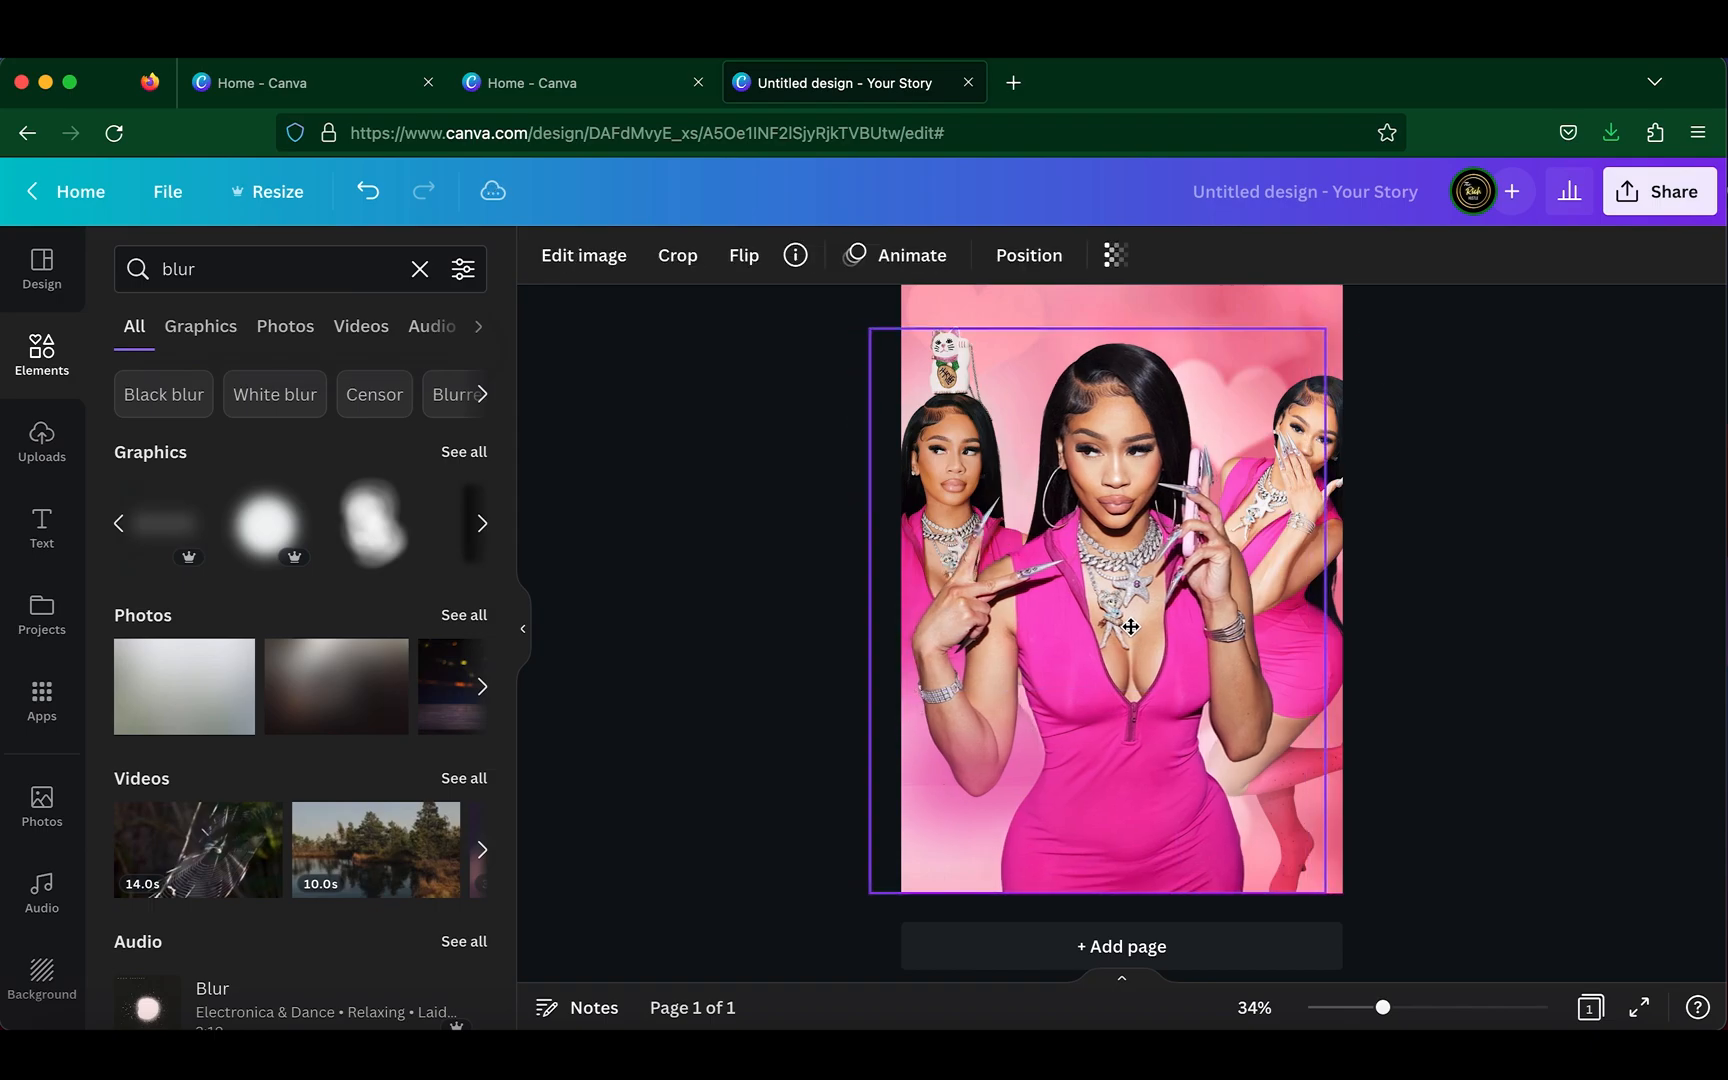
- Search the elements for hearts and look through the full list of graphics for a suitable heart design
left_click(264, 263)
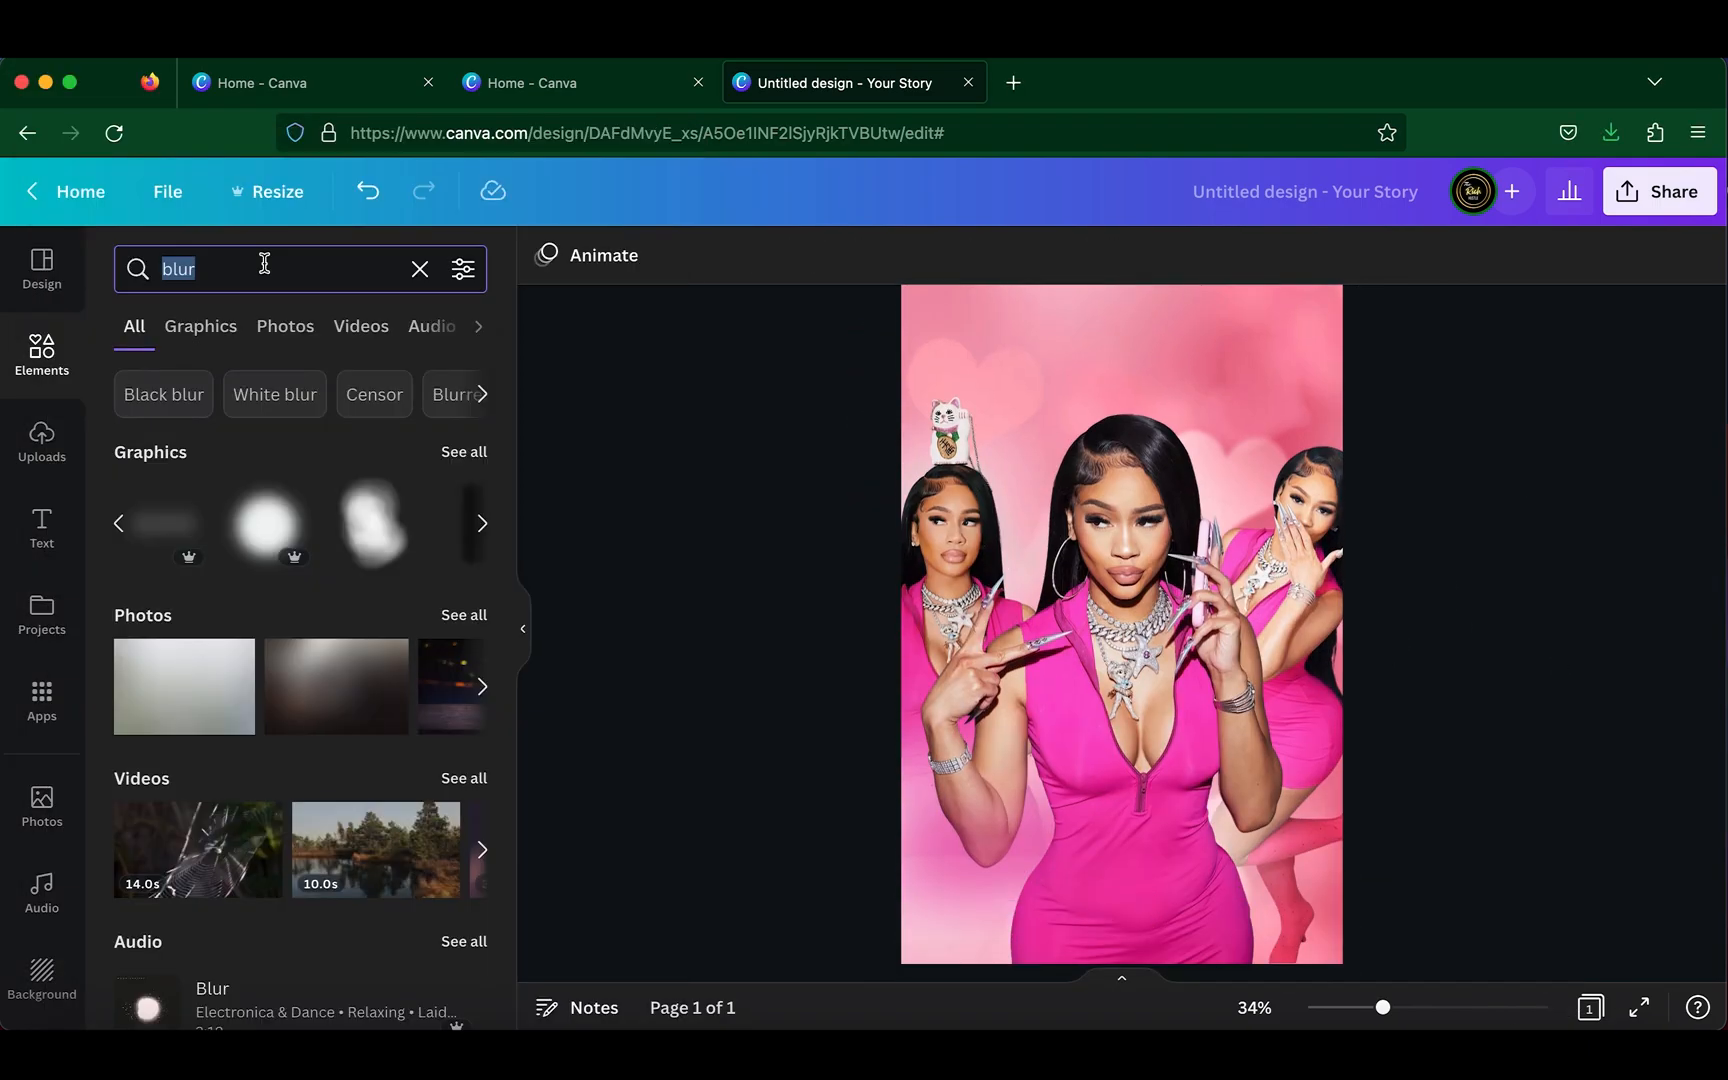
type("hearts")
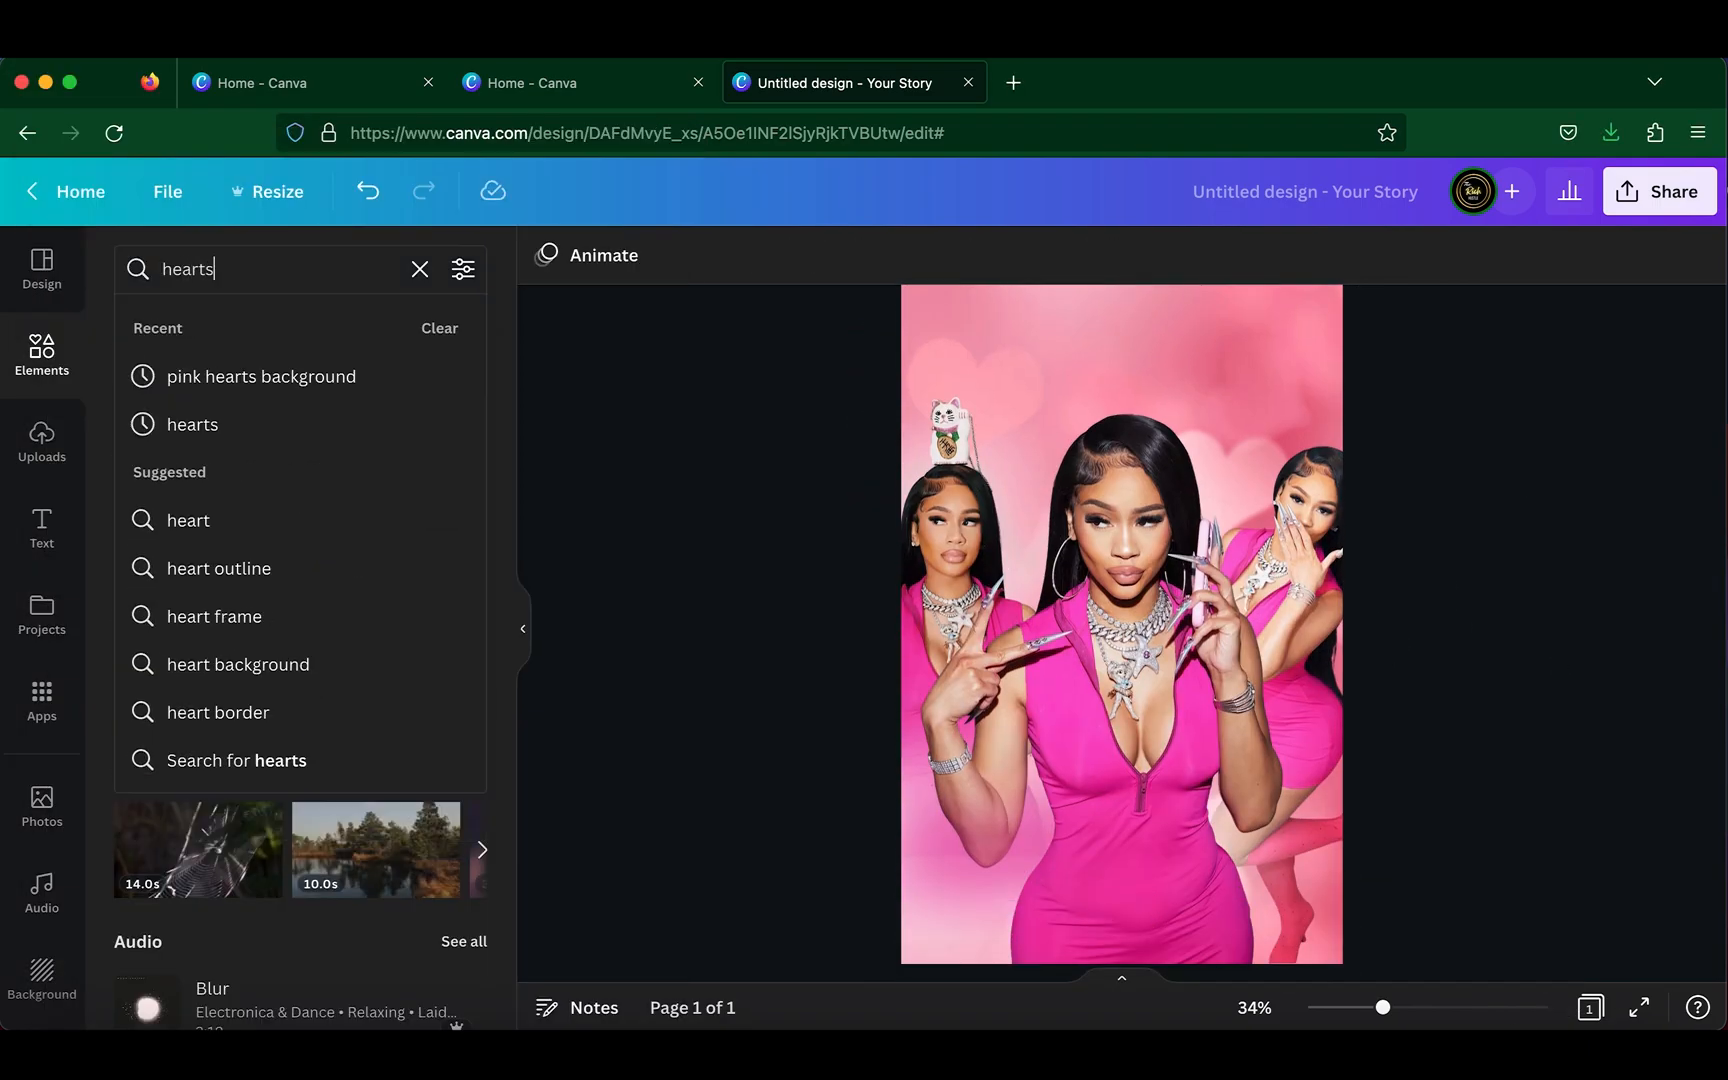
key("Return")
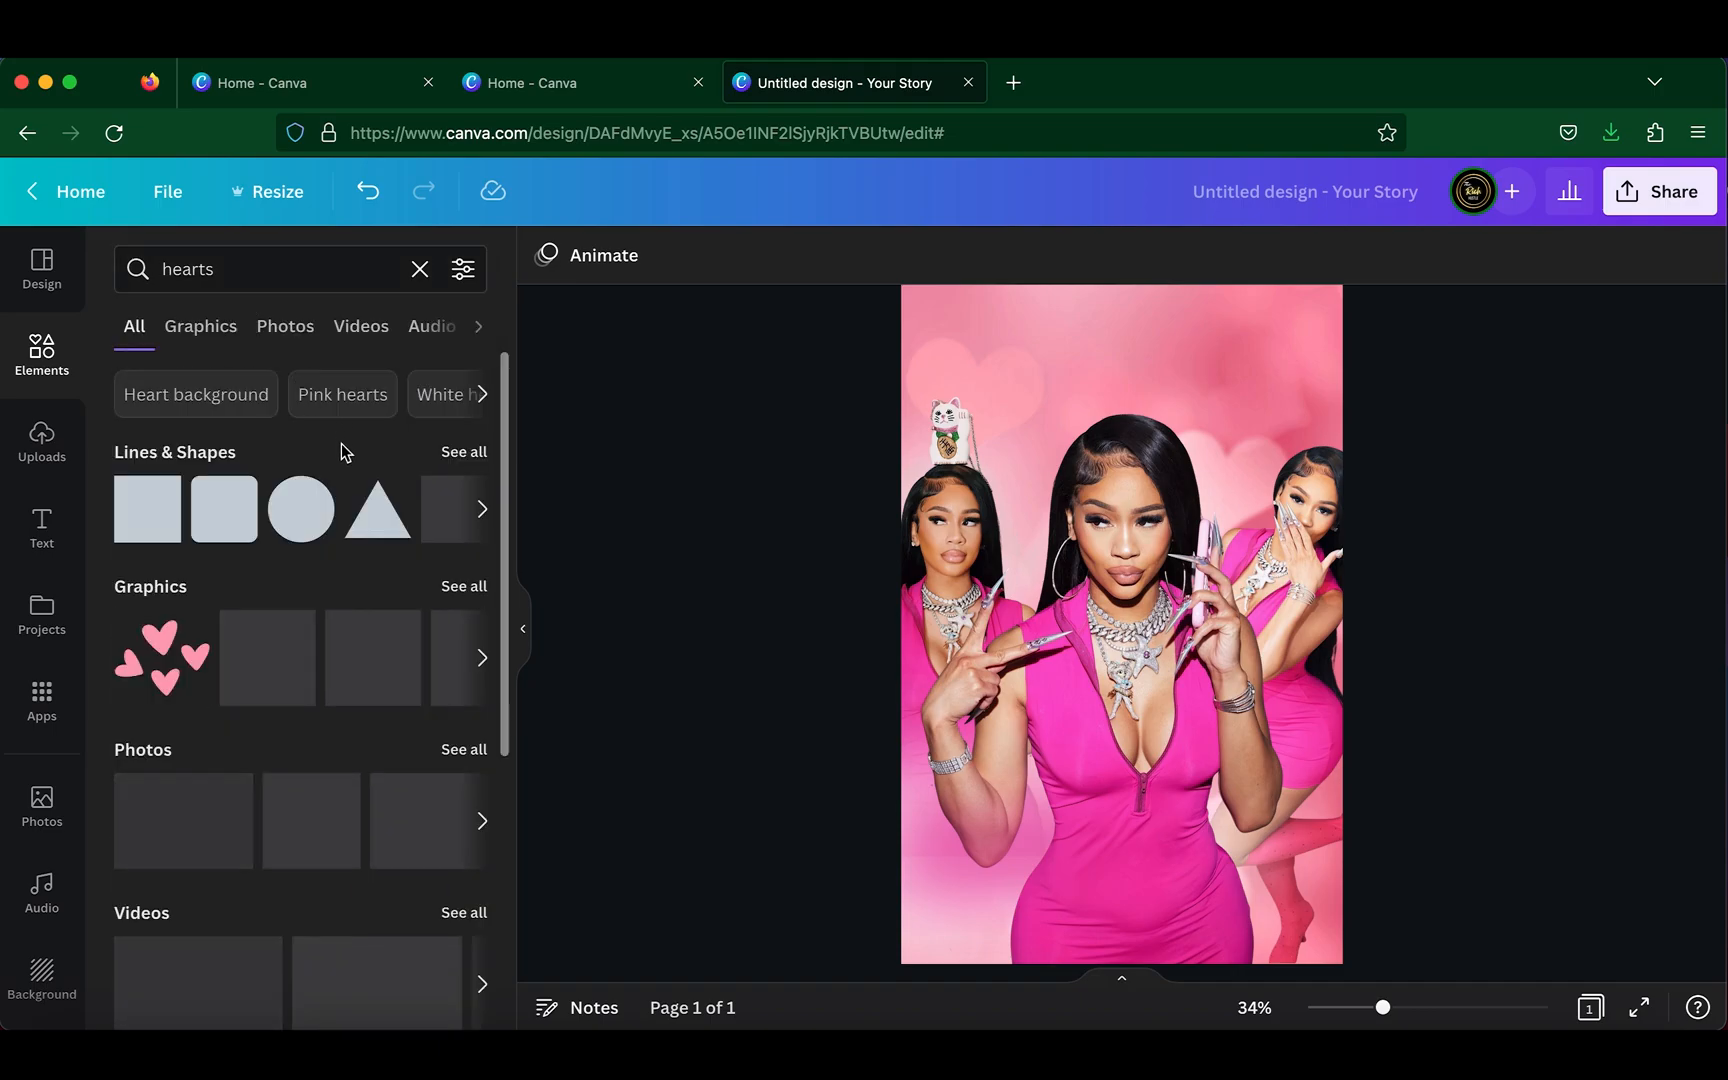
left_click(478, 588)
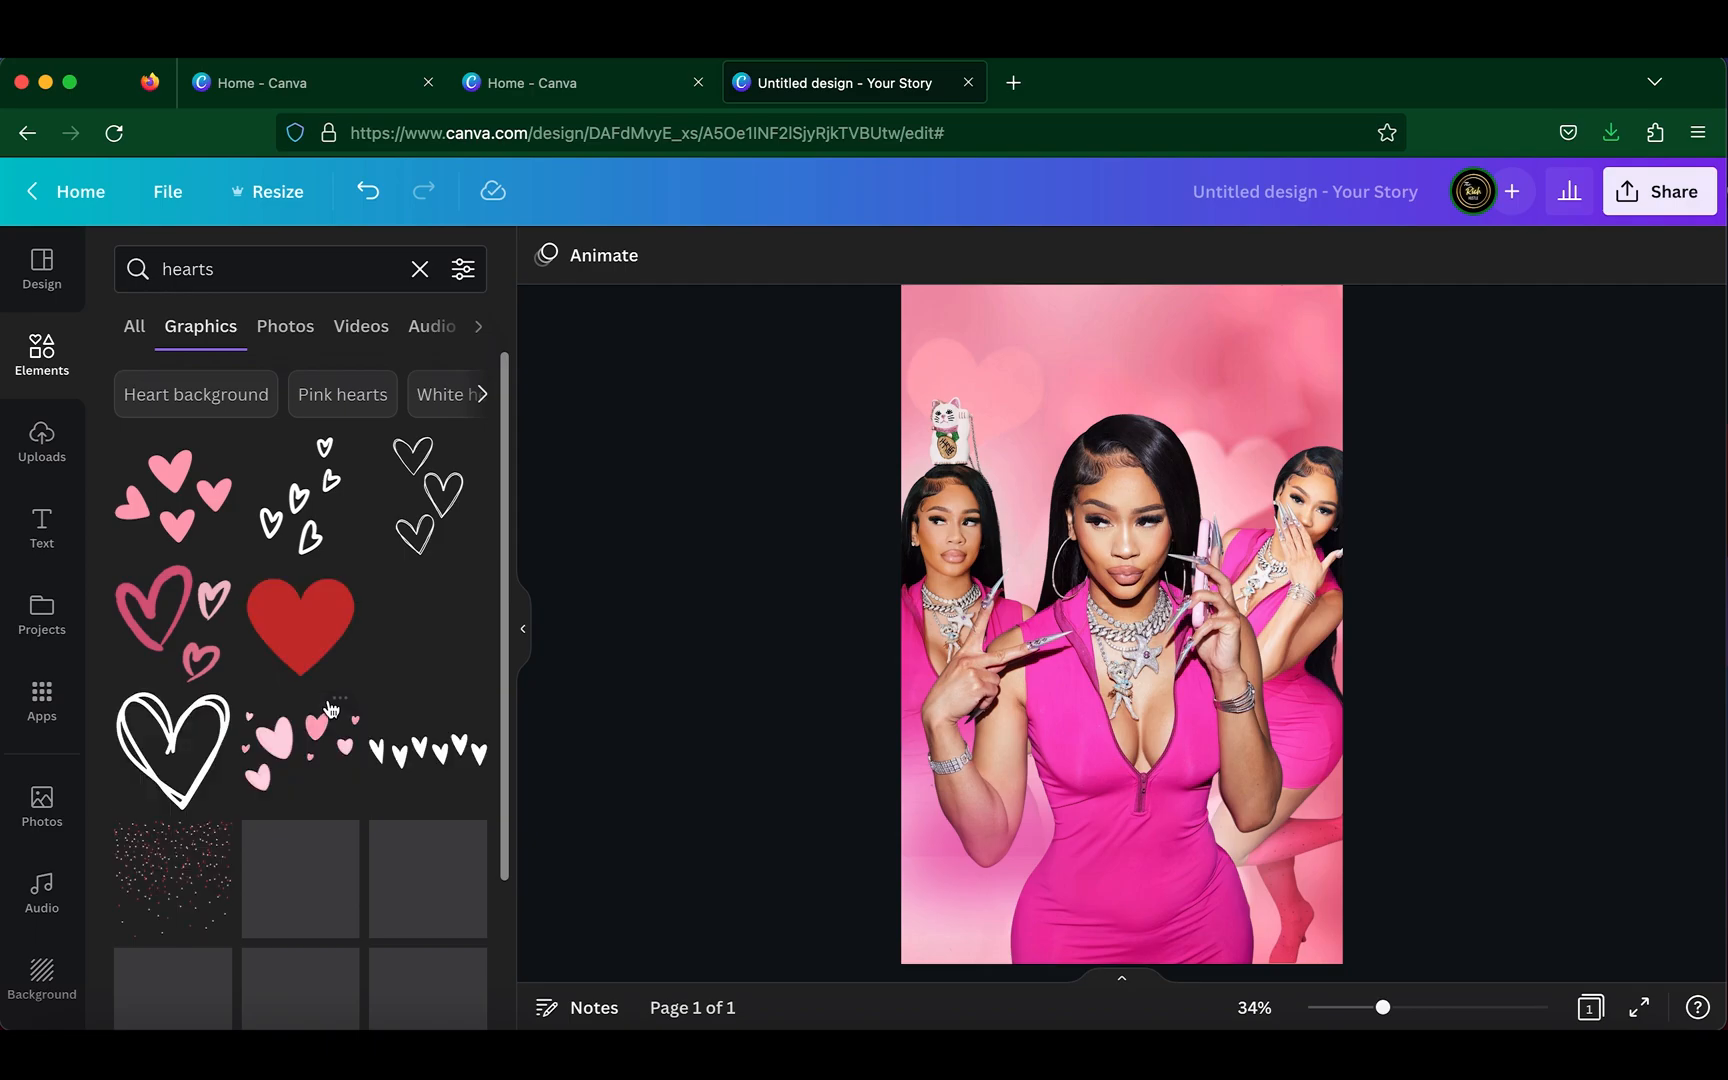
scroll(330, 708, "down", 10)
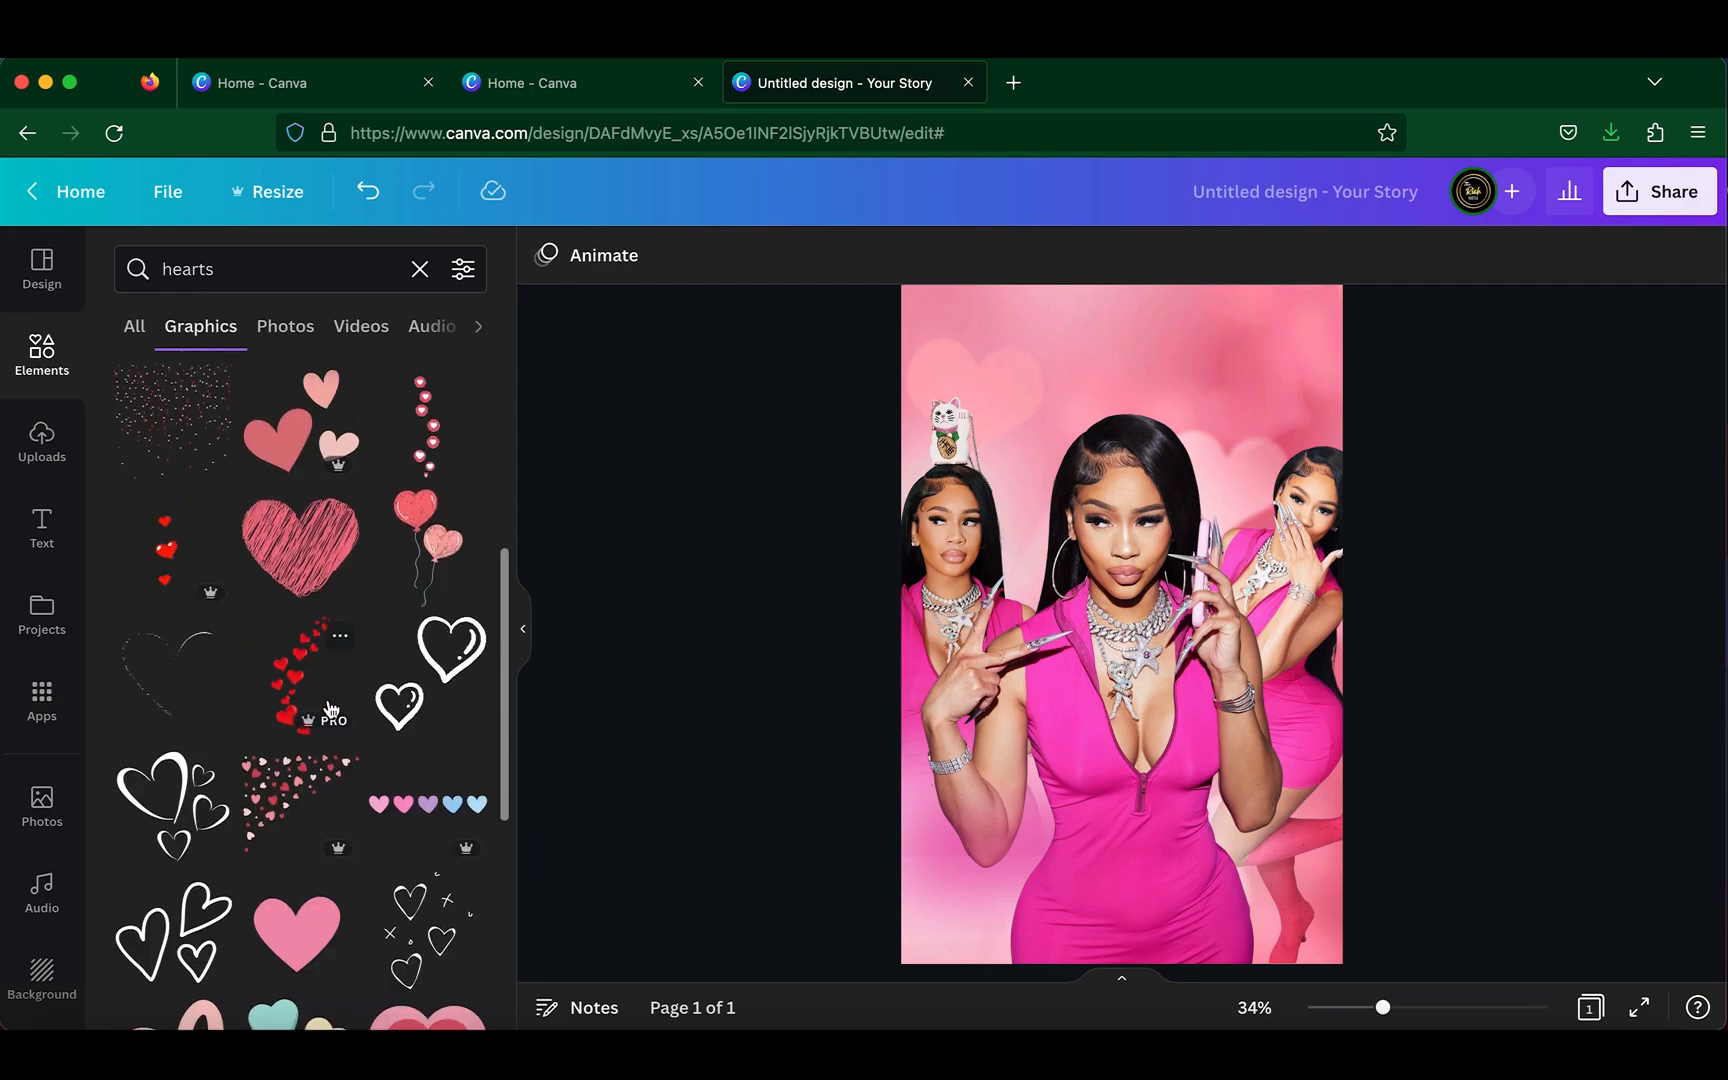
scroll(330, 708, "down", 10)
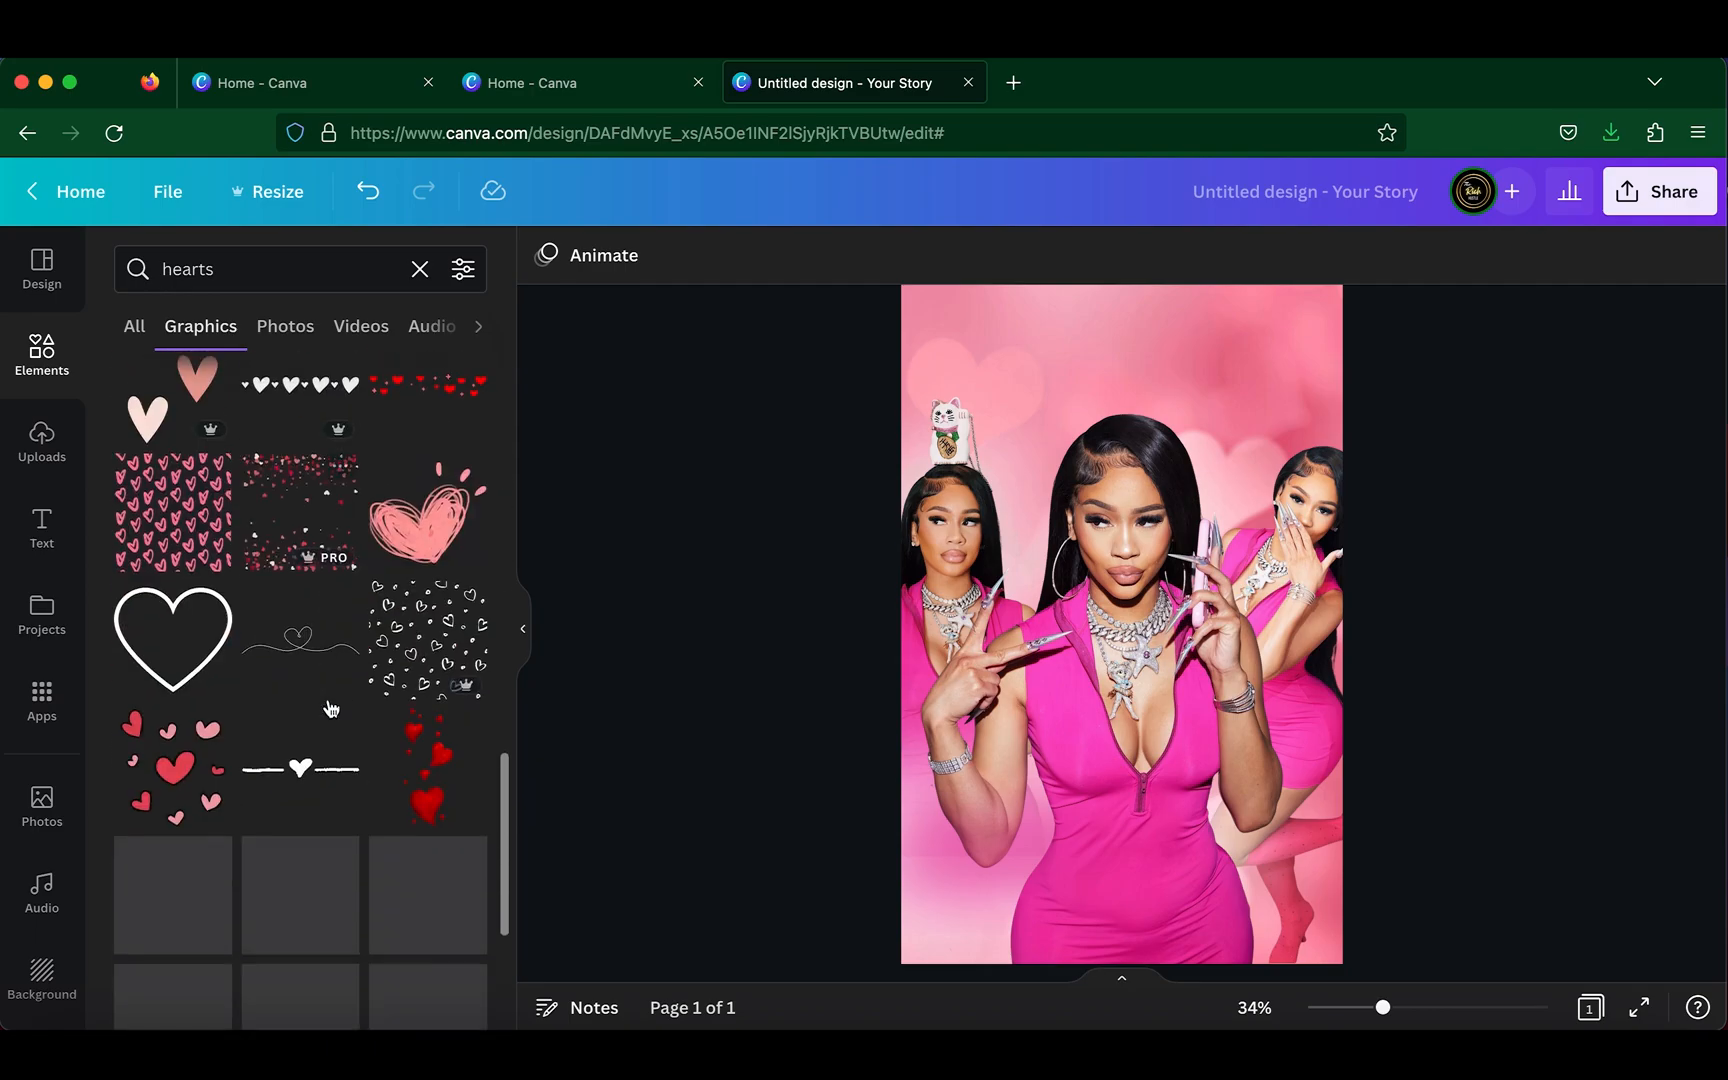
scroll(330, 708, "down", 5)
scroll(330, 708, "down", 10)
scroll(410, 755, "down", 10)
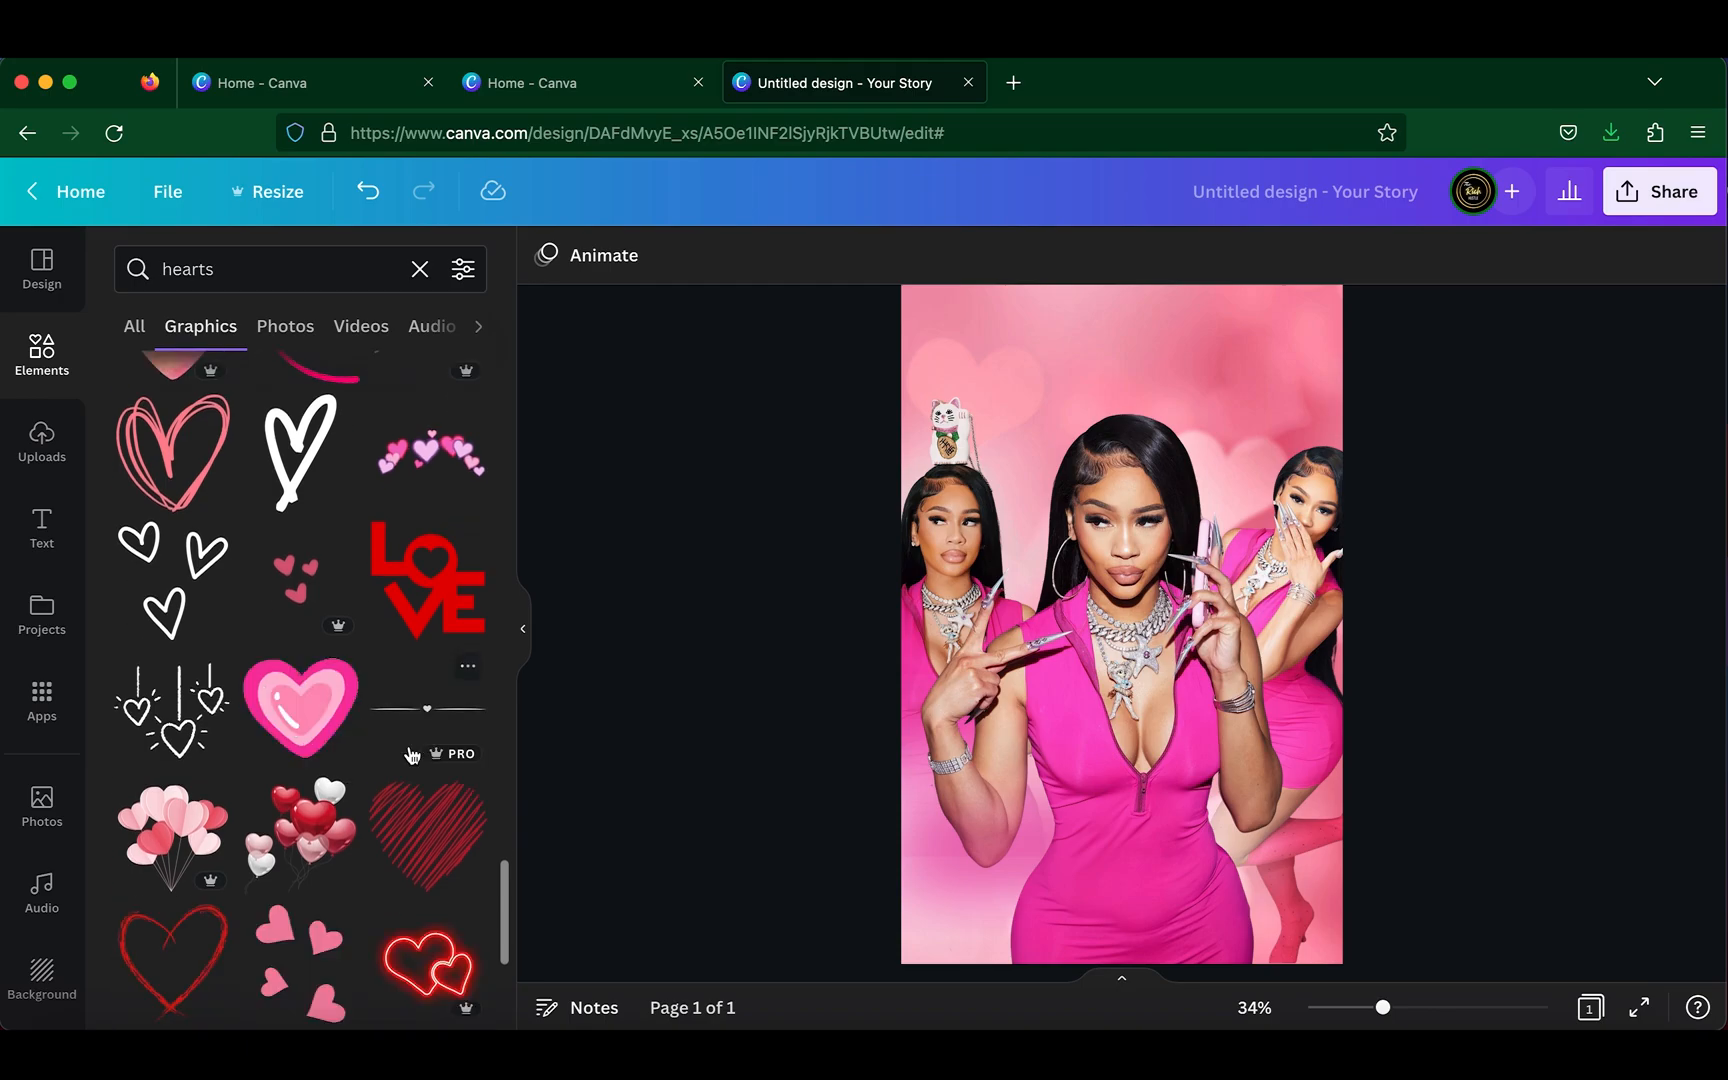
scroll(410, 755, "down", 10)
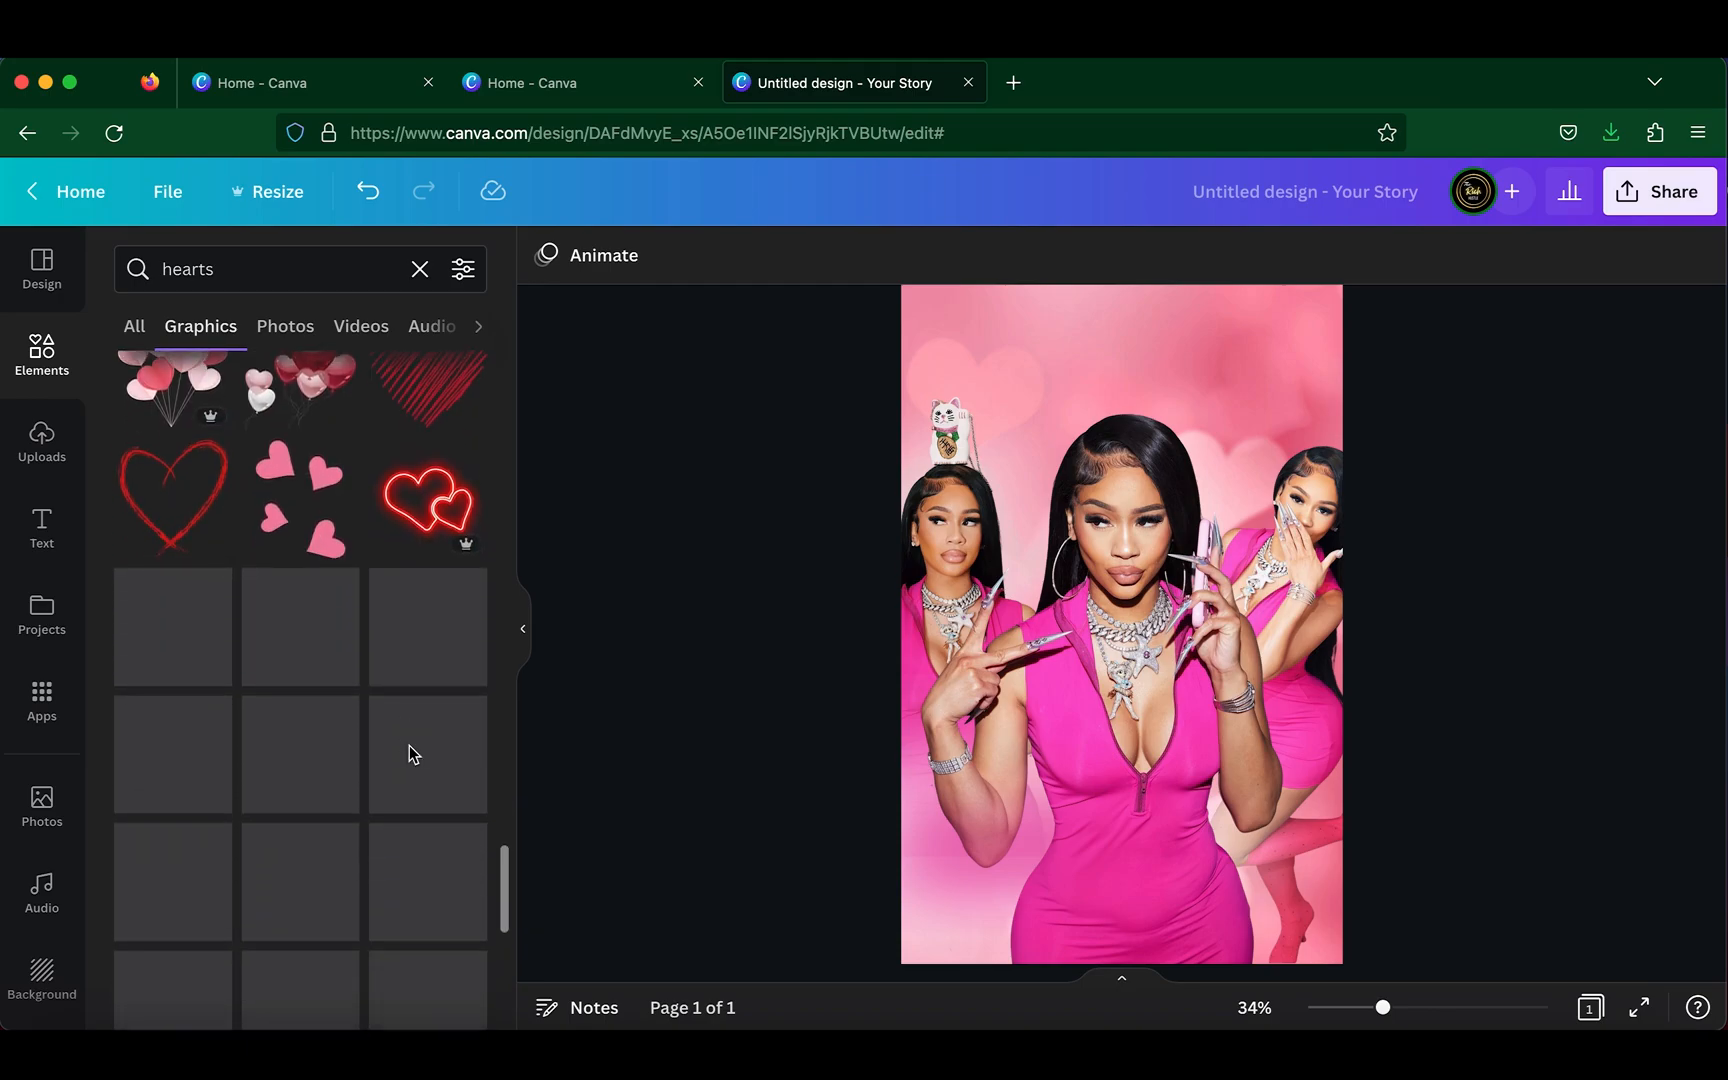
scroll(409, 752, "down", 3)
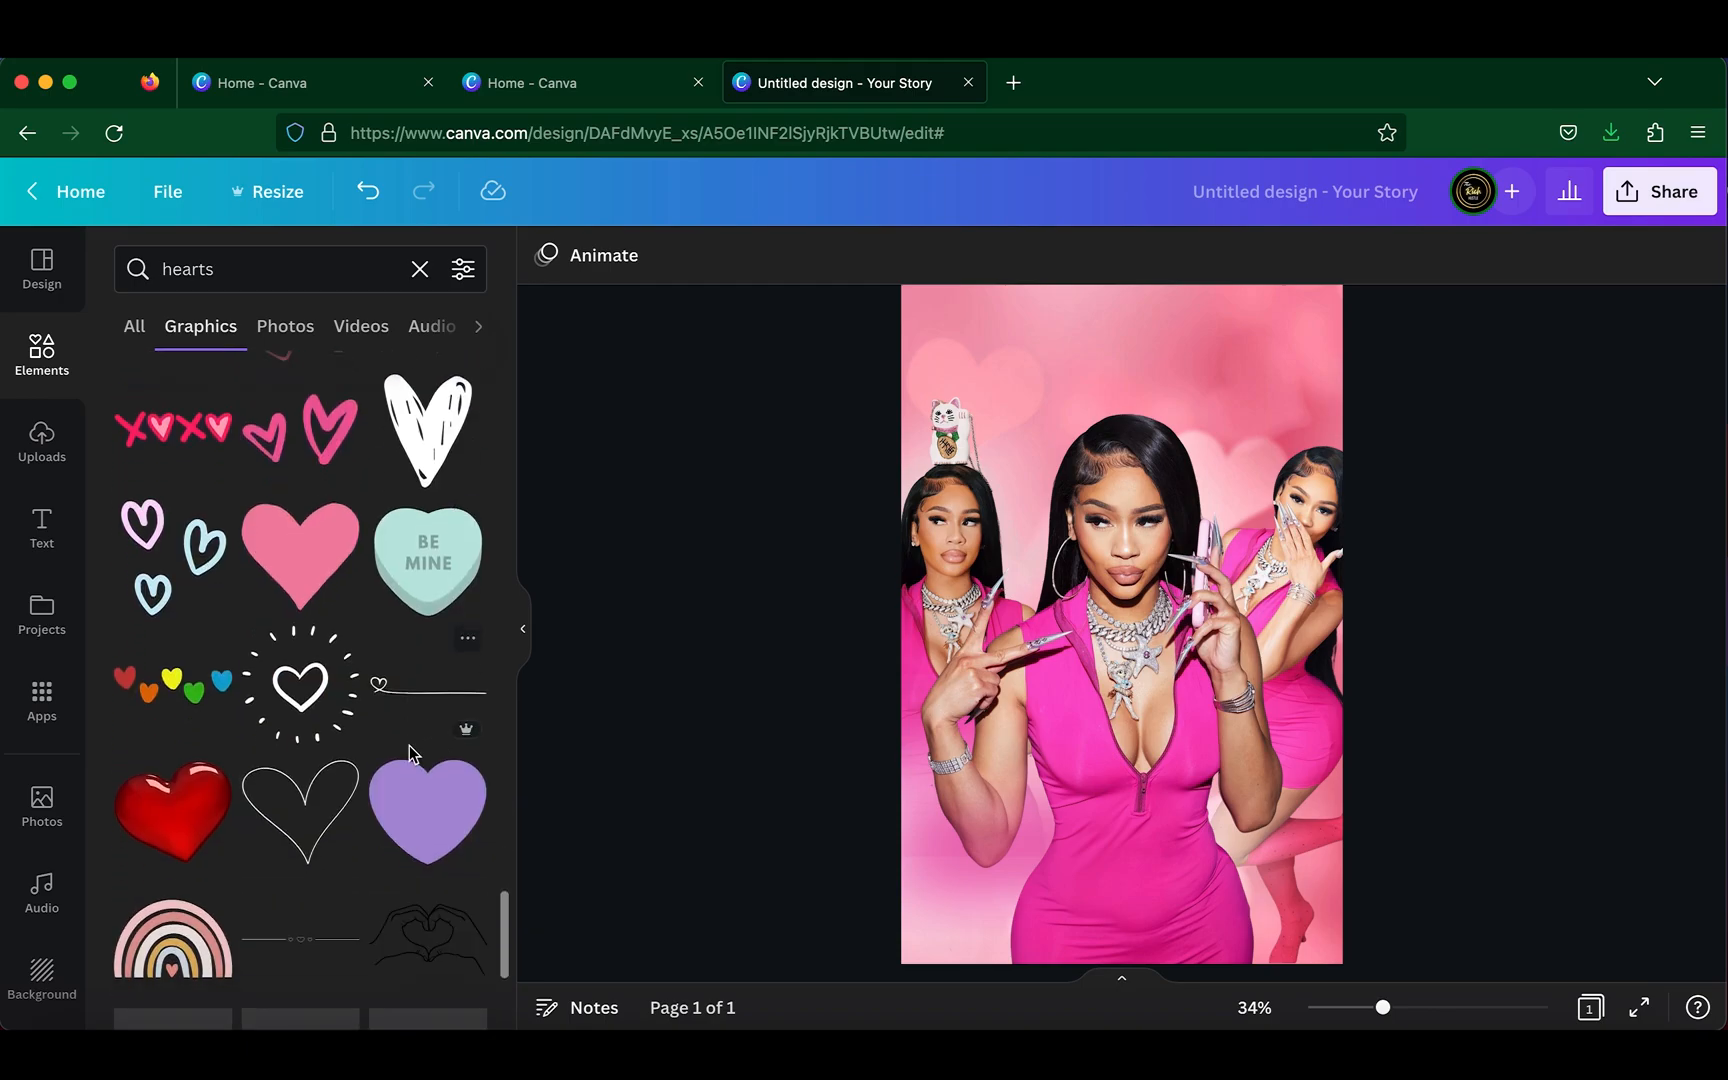
scroll(413, 752, "down", 10)
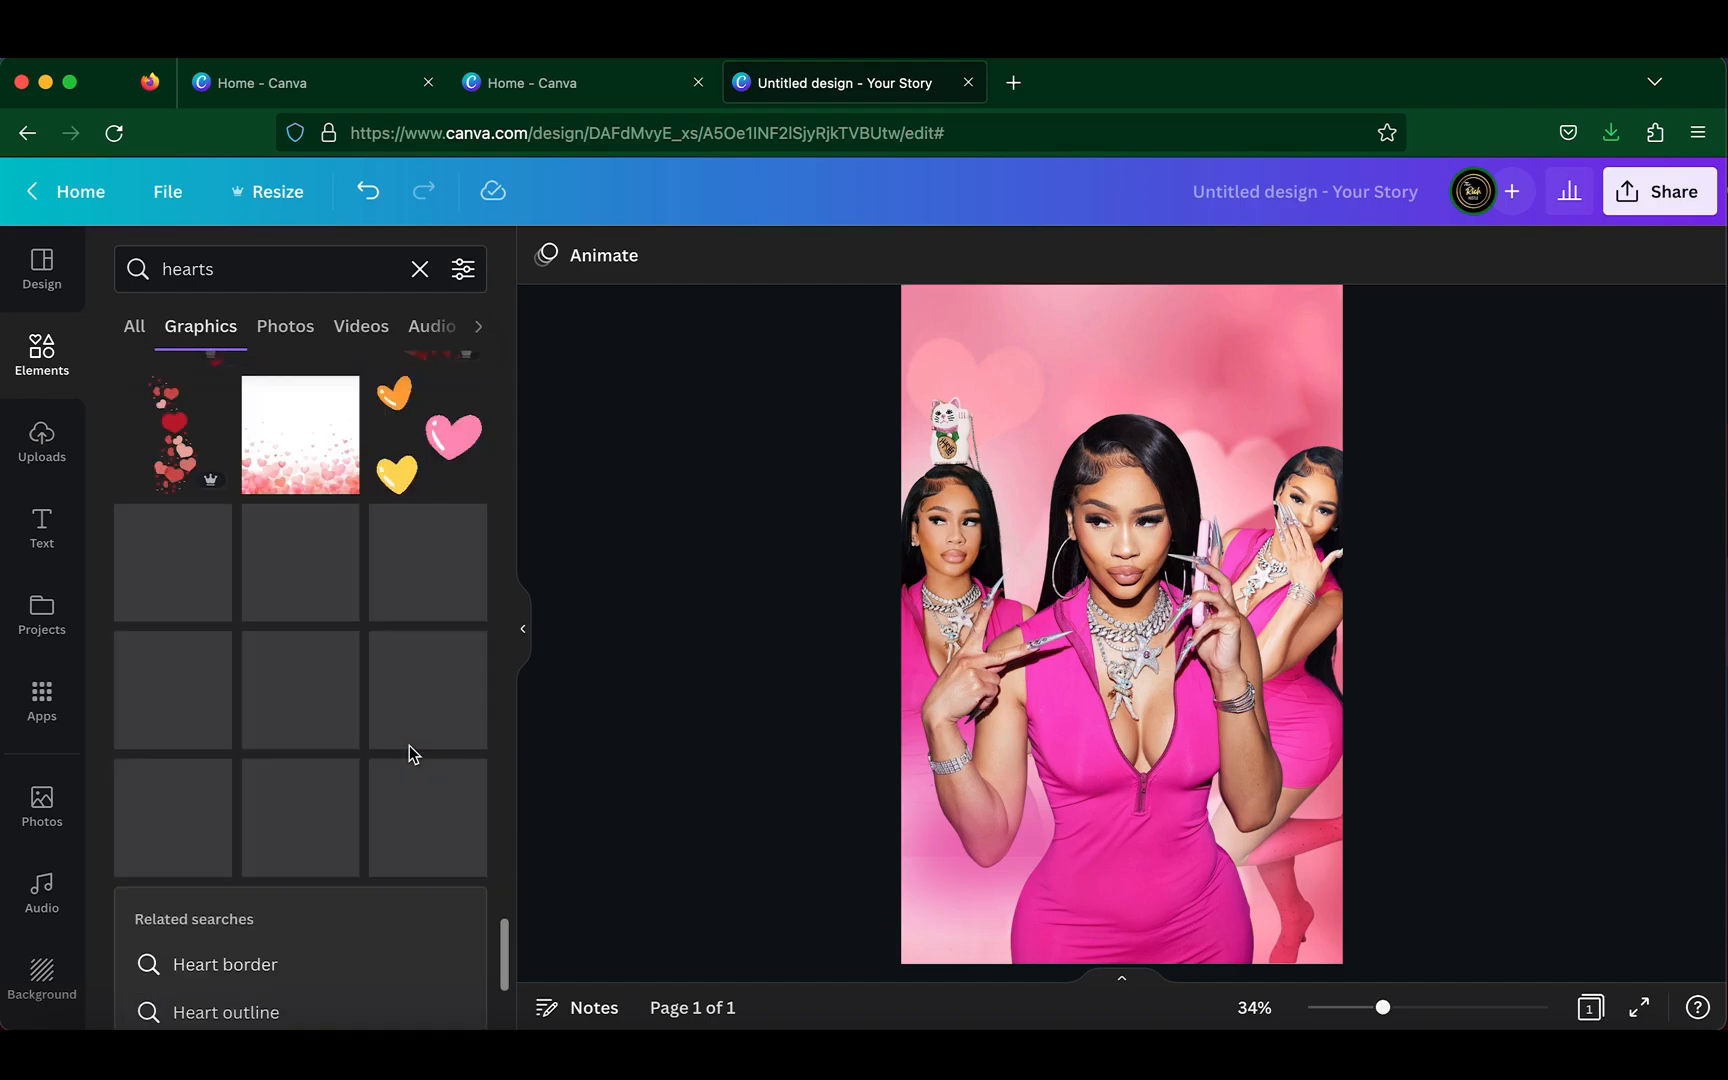
- Refine the graphics search to neon hearts and check the heart accents on the reference flyer
left_click(170, 268)
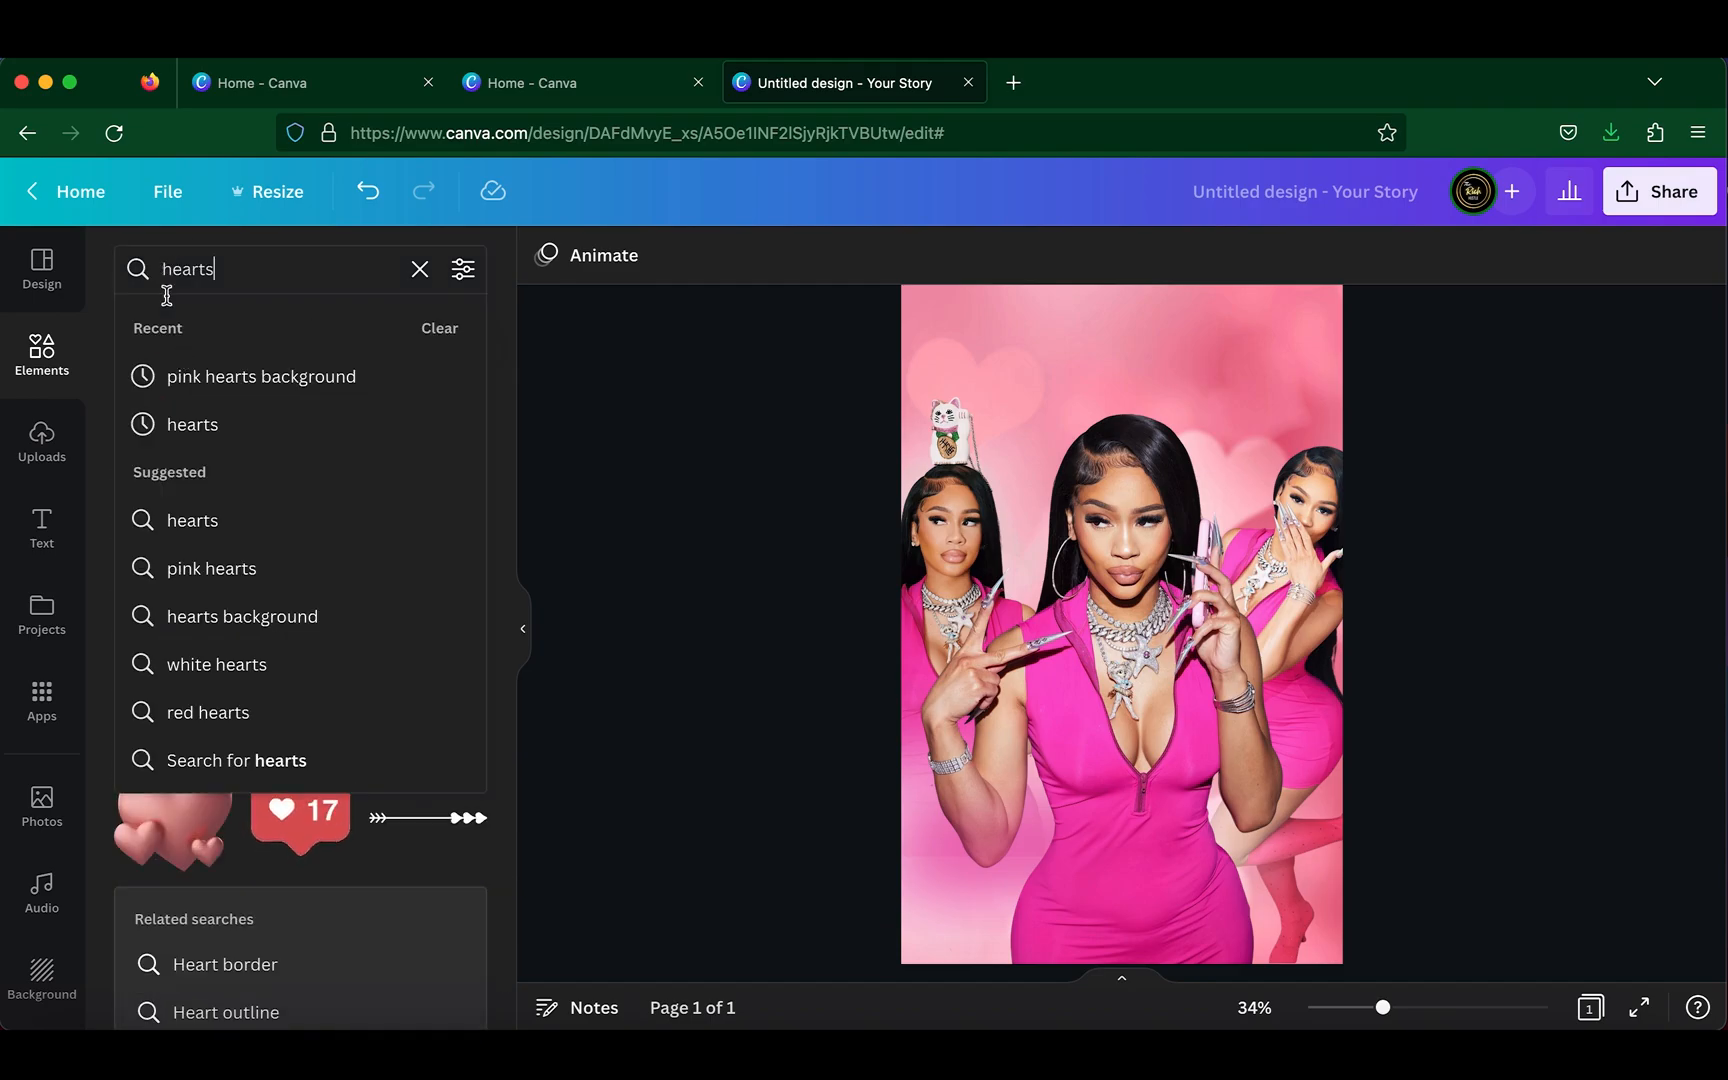
key("Escape")
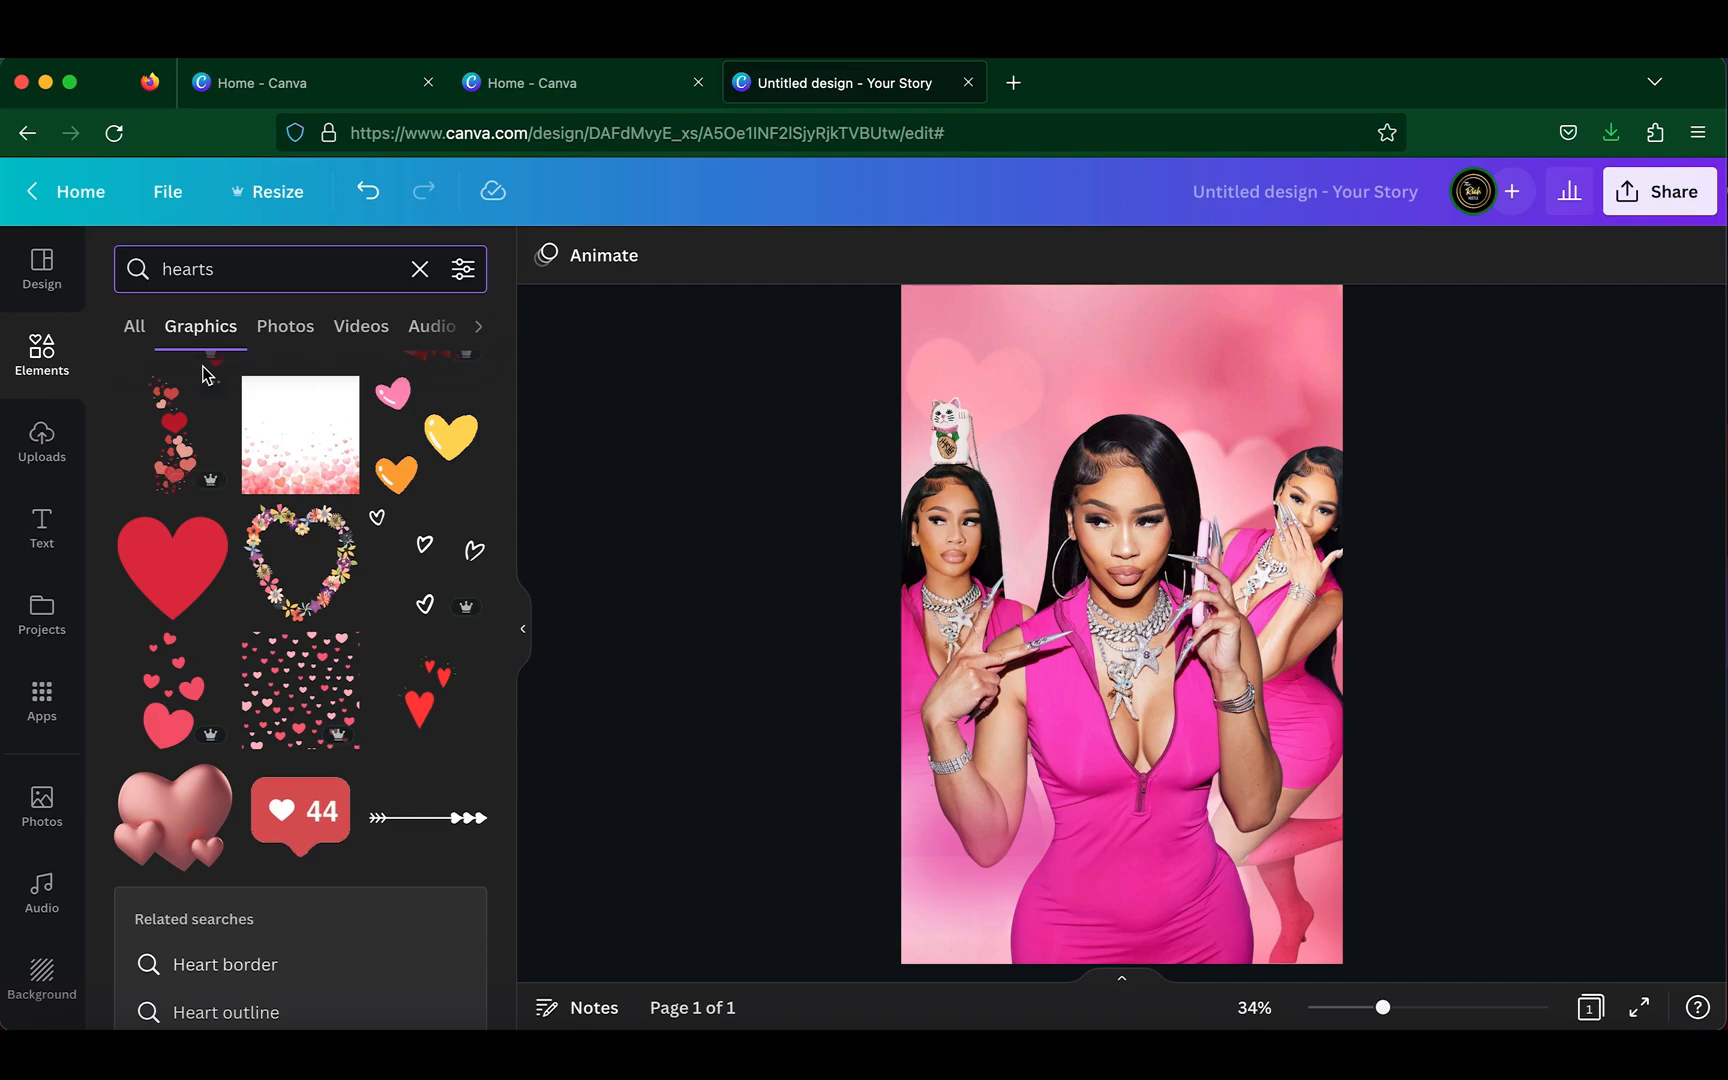
type("neon")
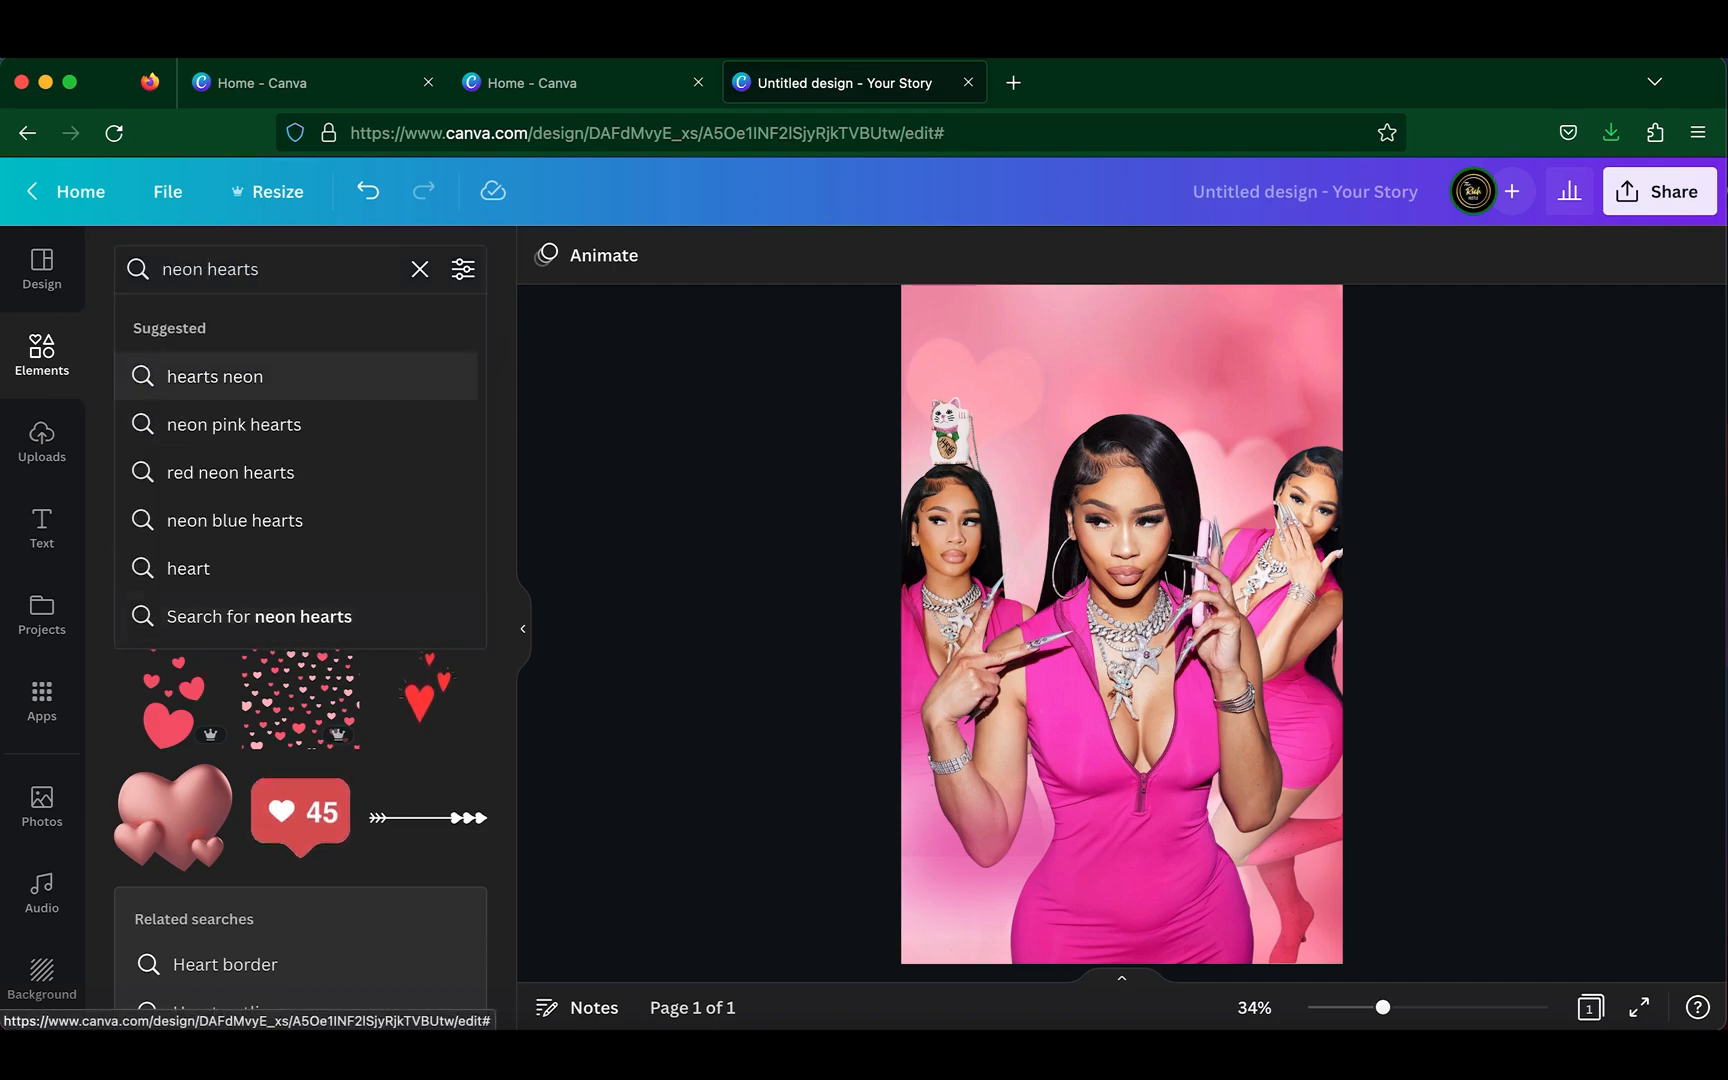
key("Return")
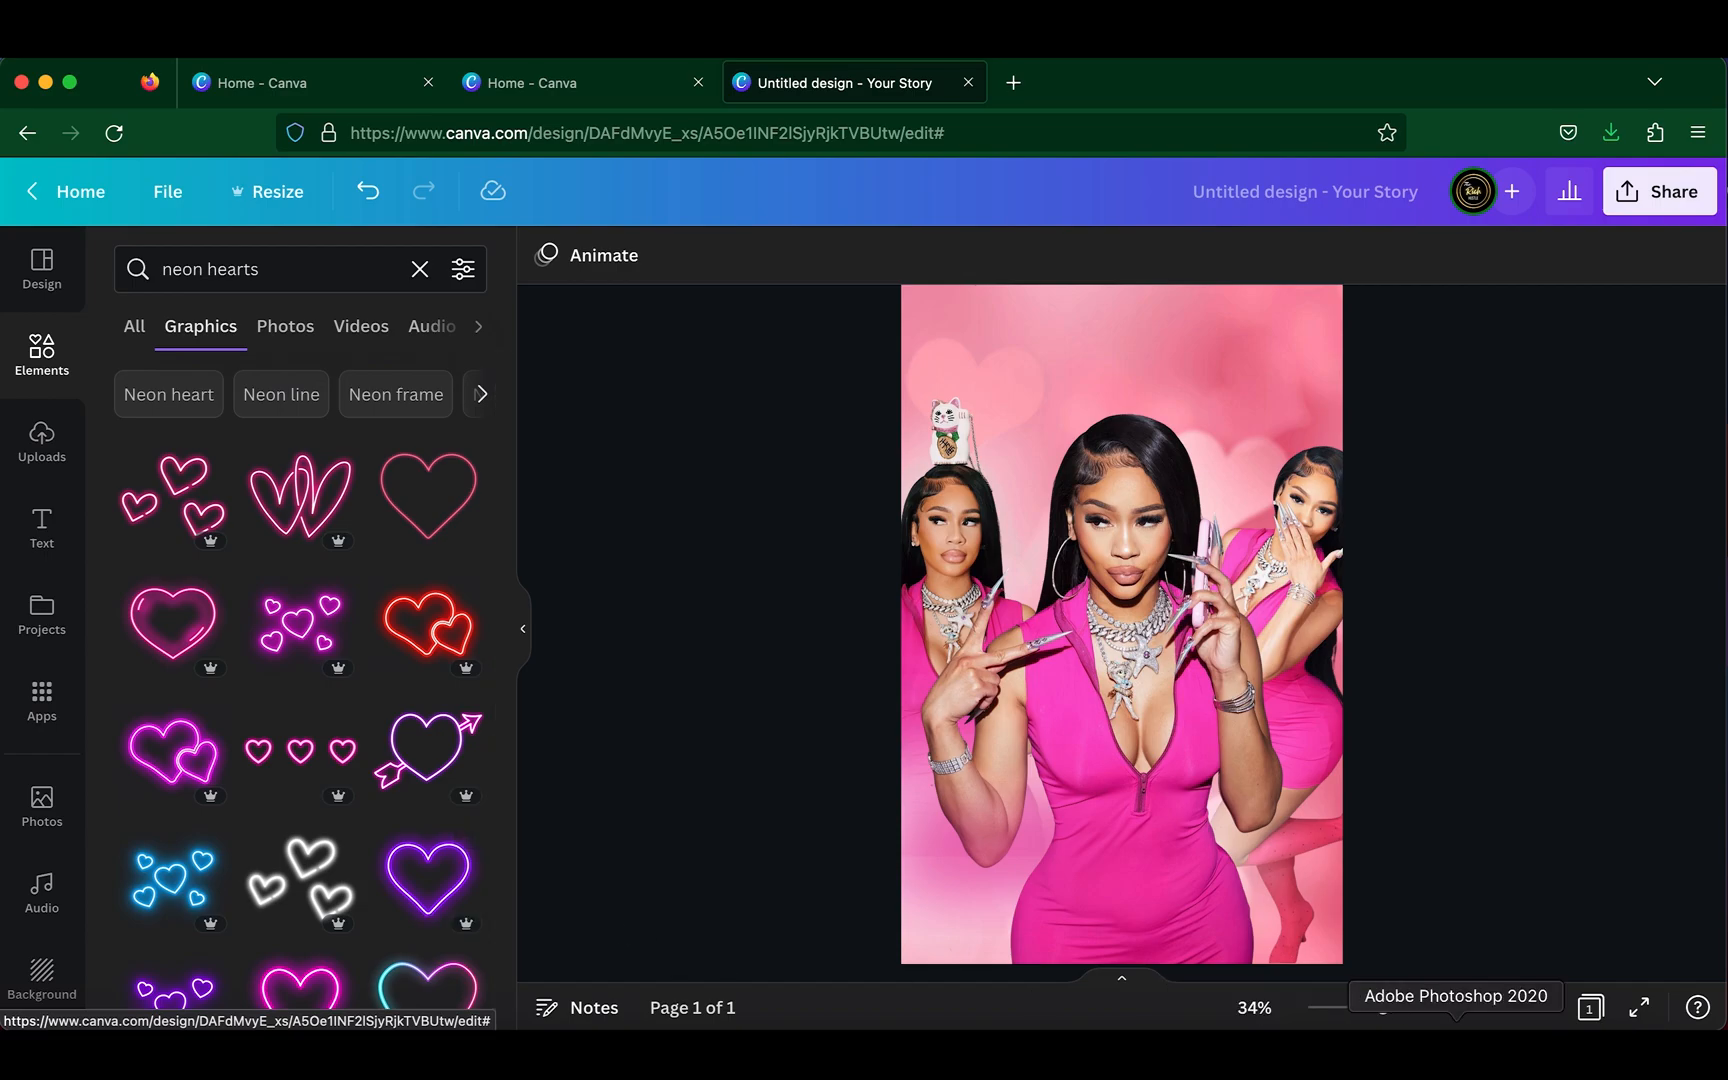
left_click(1568, 1050)
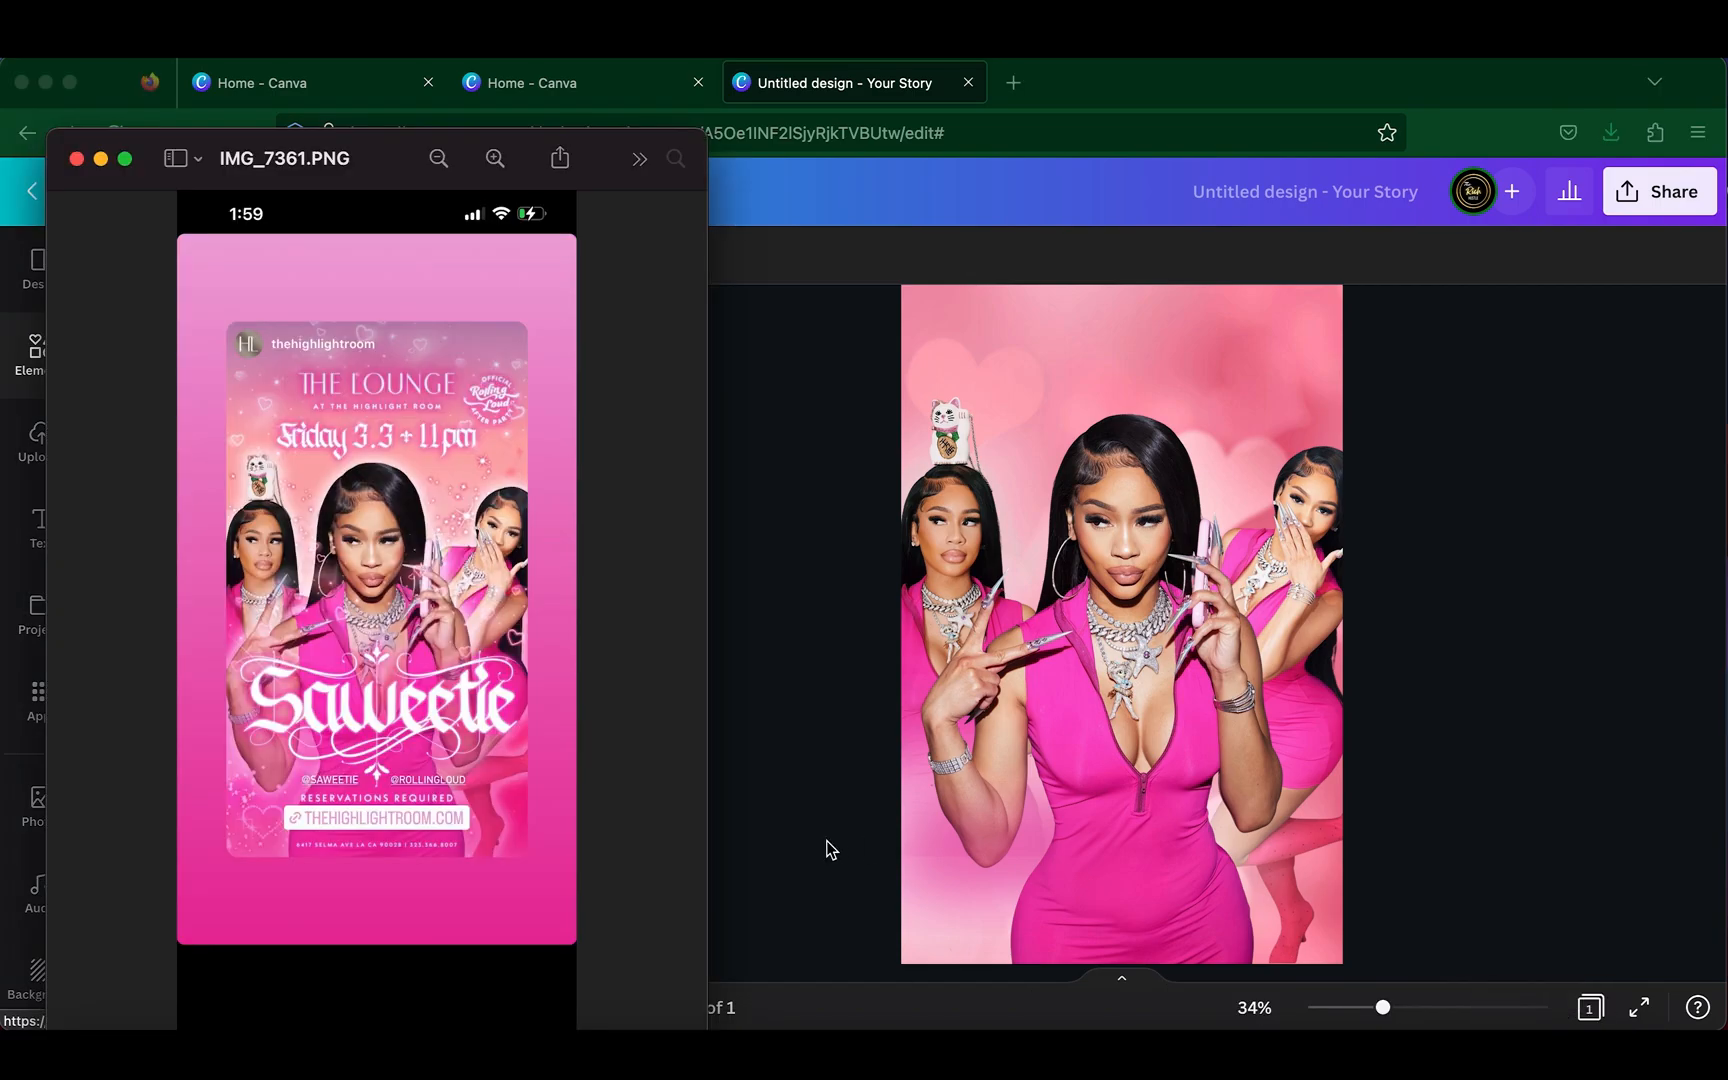
left_click(768, 807)
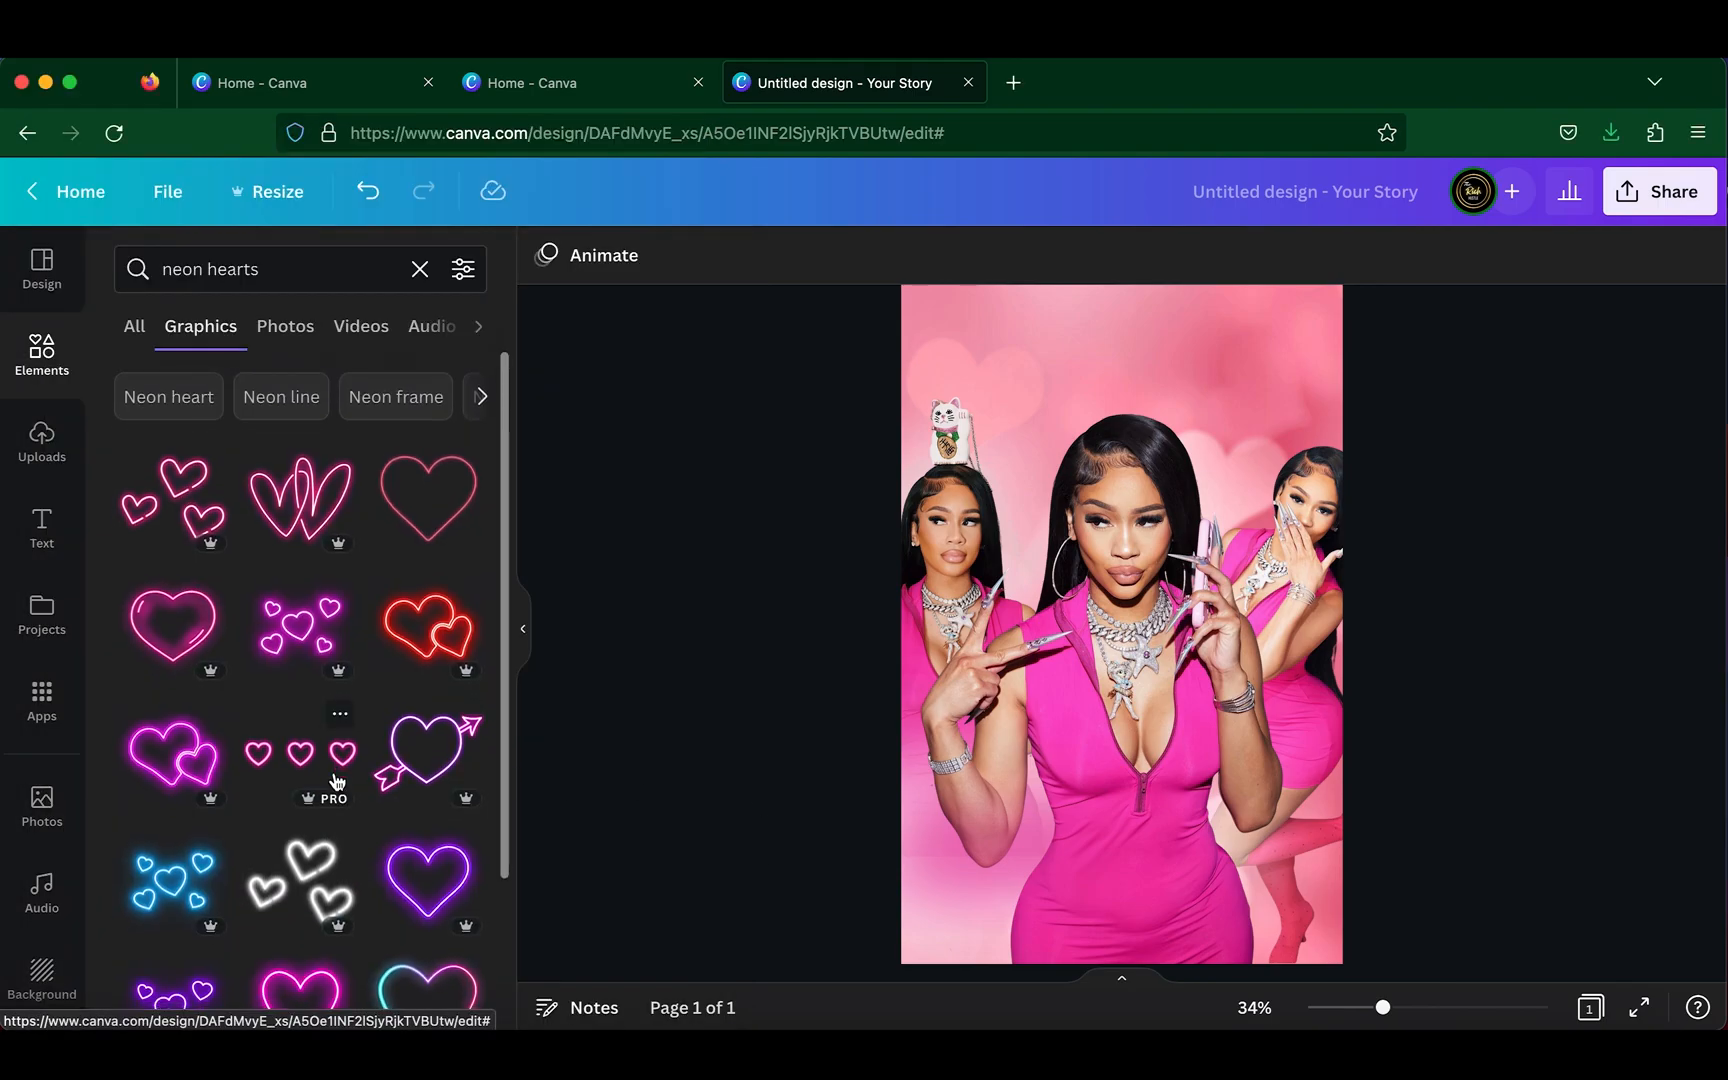
- Try the red neon five-heart cluster on the page and look through its matching recommendations
scroll(337, 782, "down", 3)
scroll(337, 782, "up", 3)
scroll(337, 782, "down", 10)
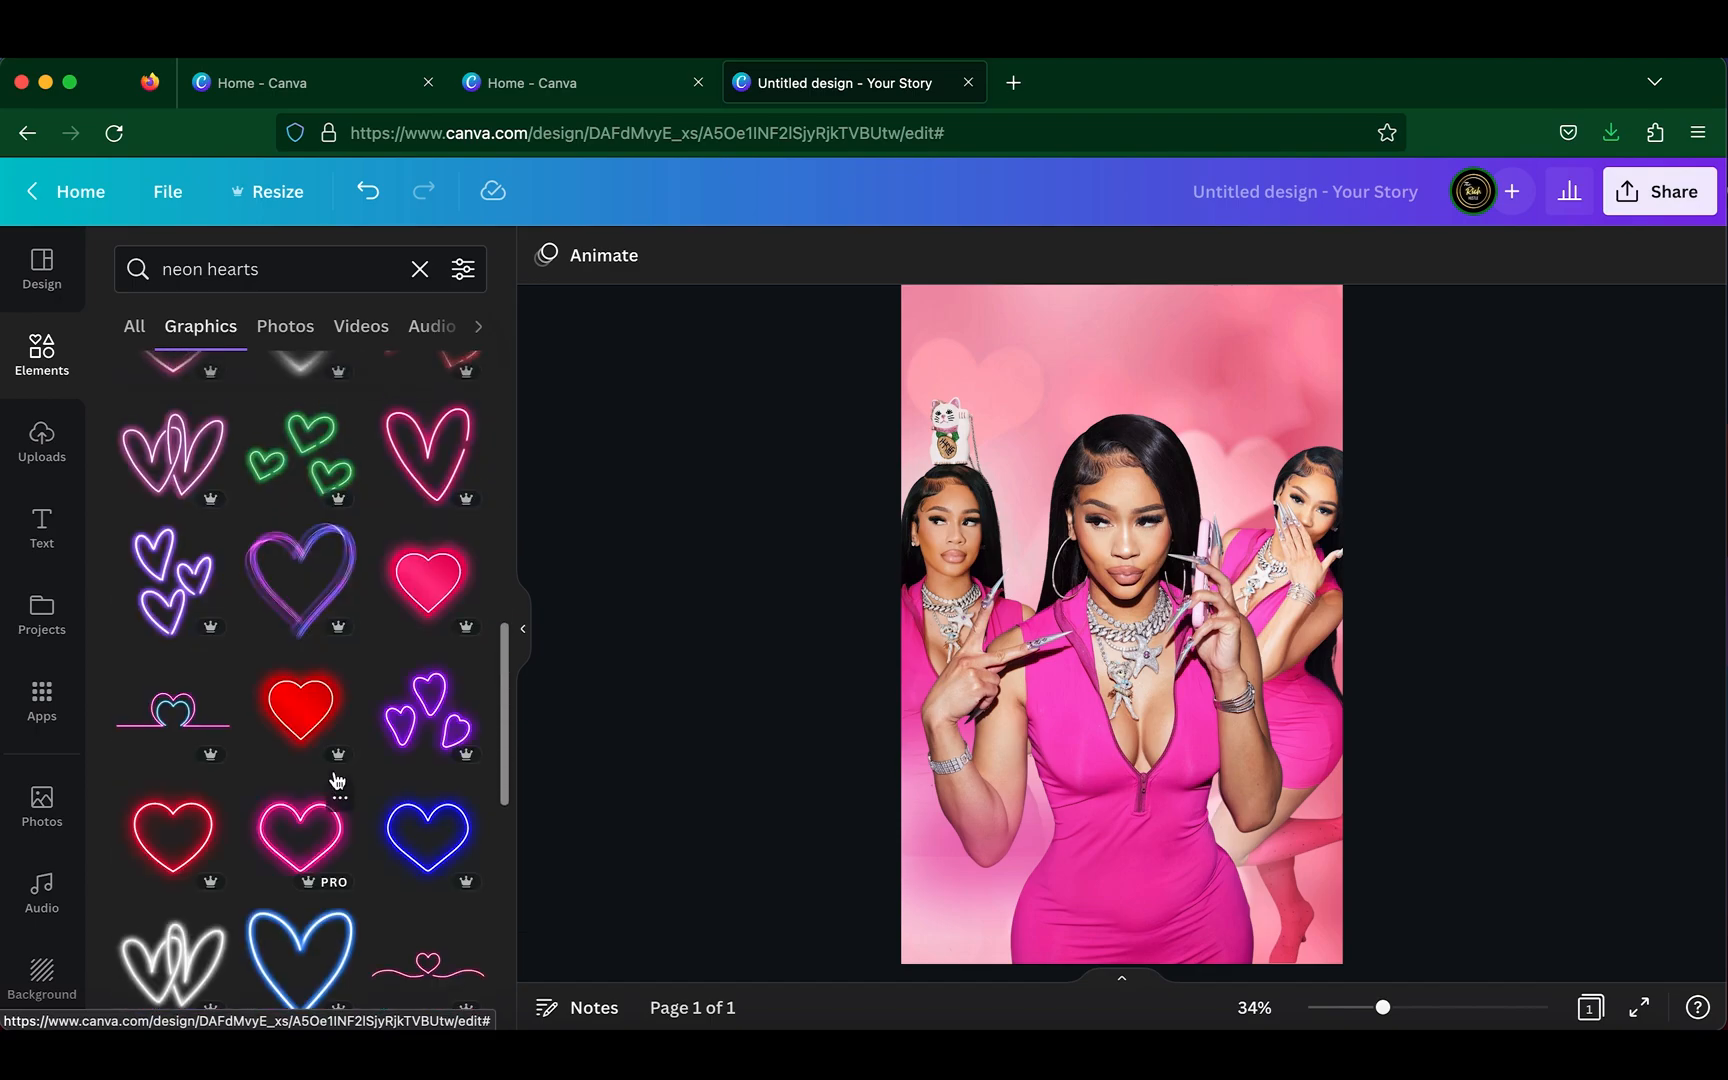
scroll(337, 780, "down", 5)
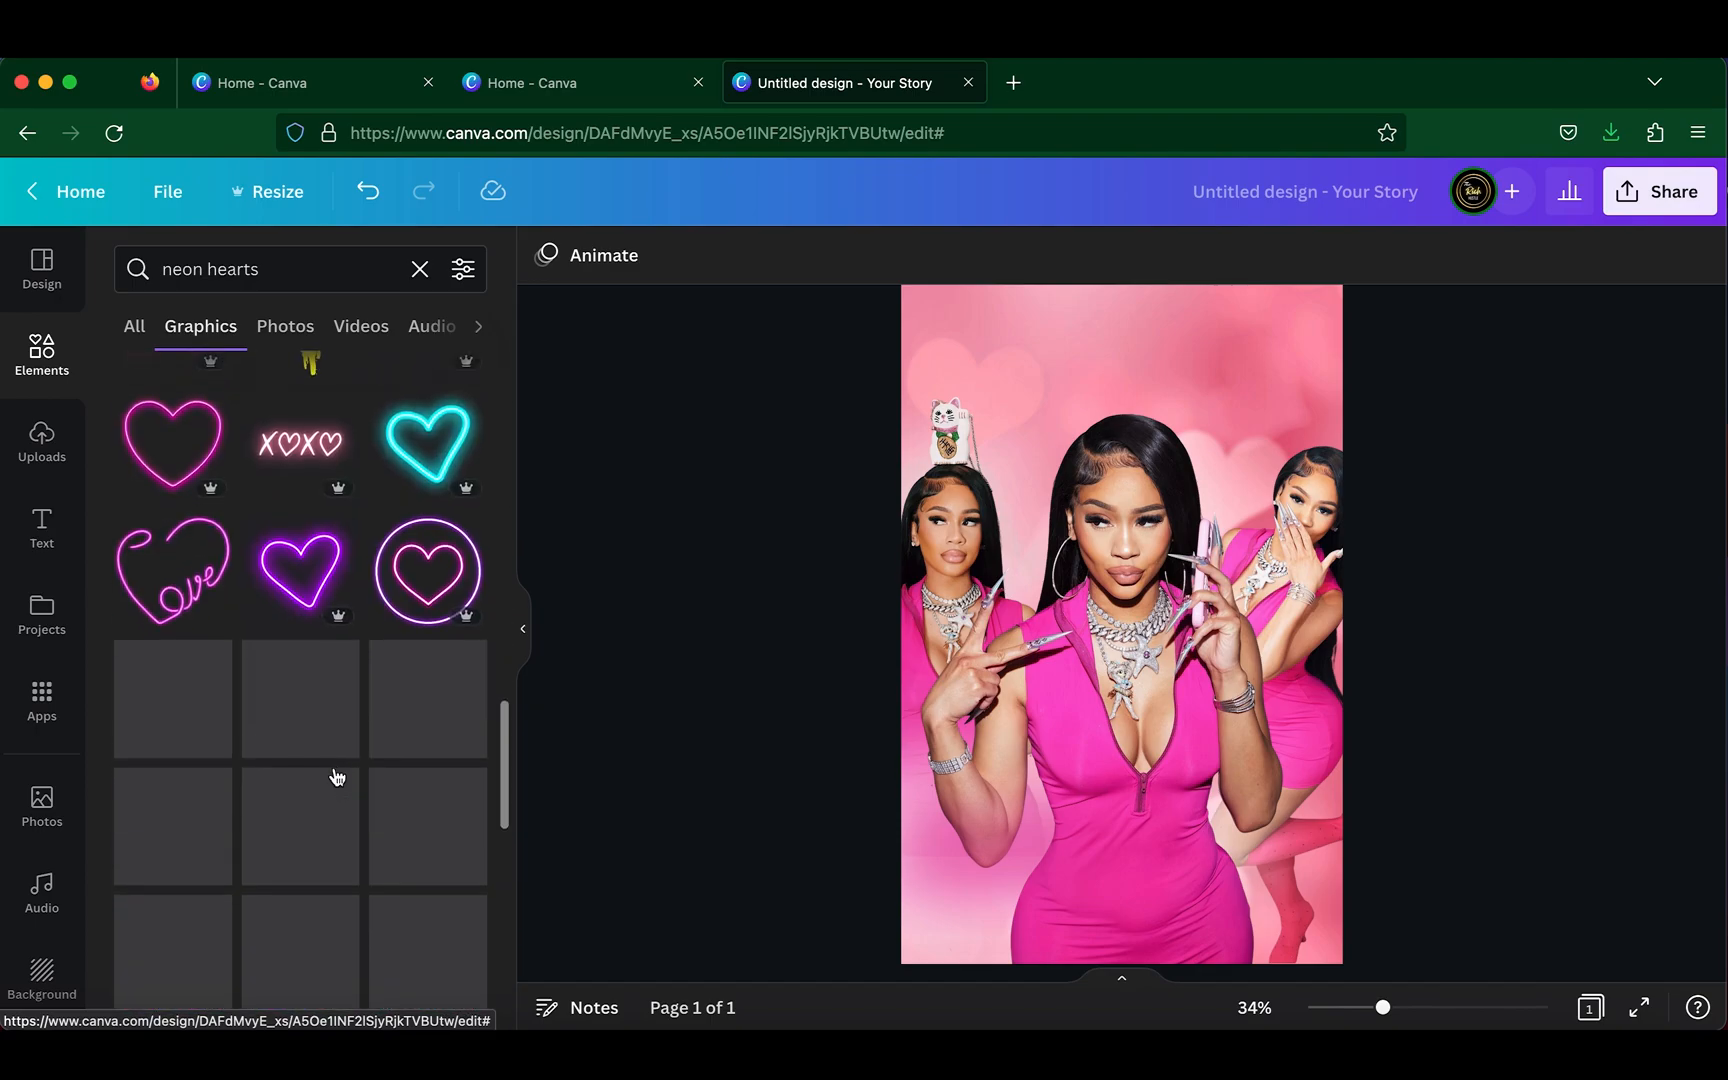
scroll(335, 770, "down", 3)
scroll(337, 776, "down", 2)
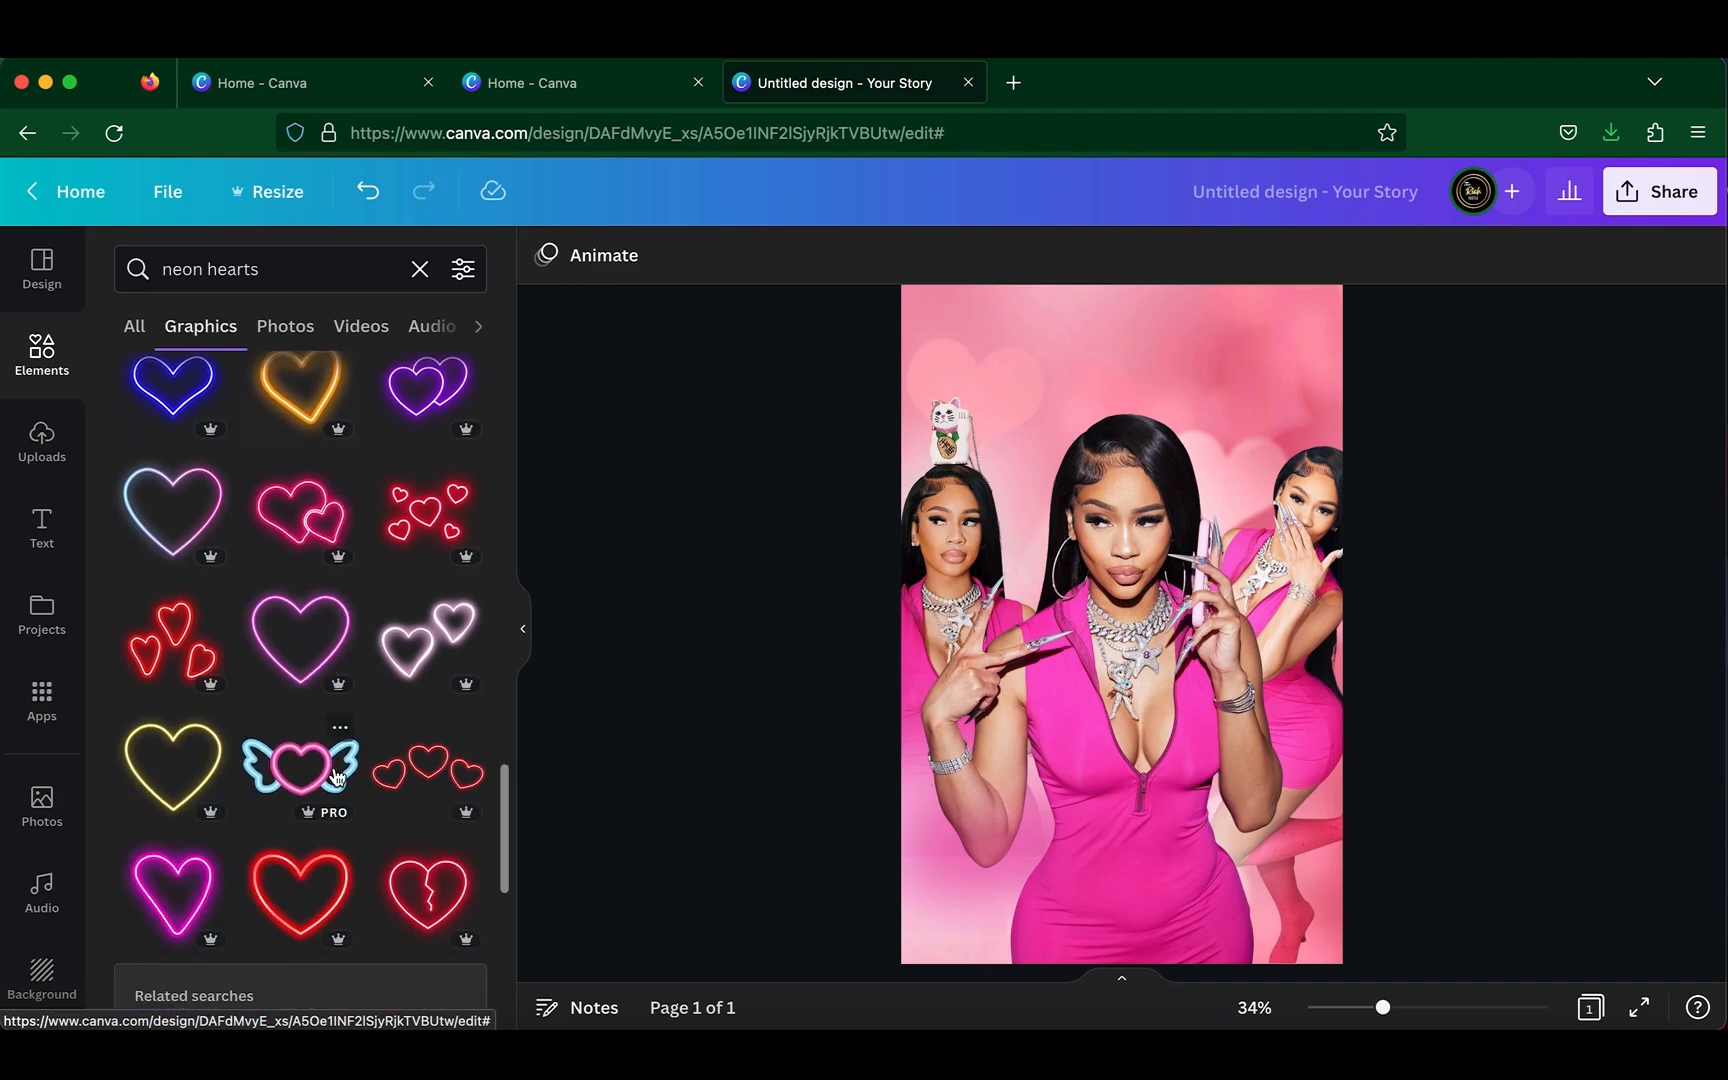
left_click(449, 527)
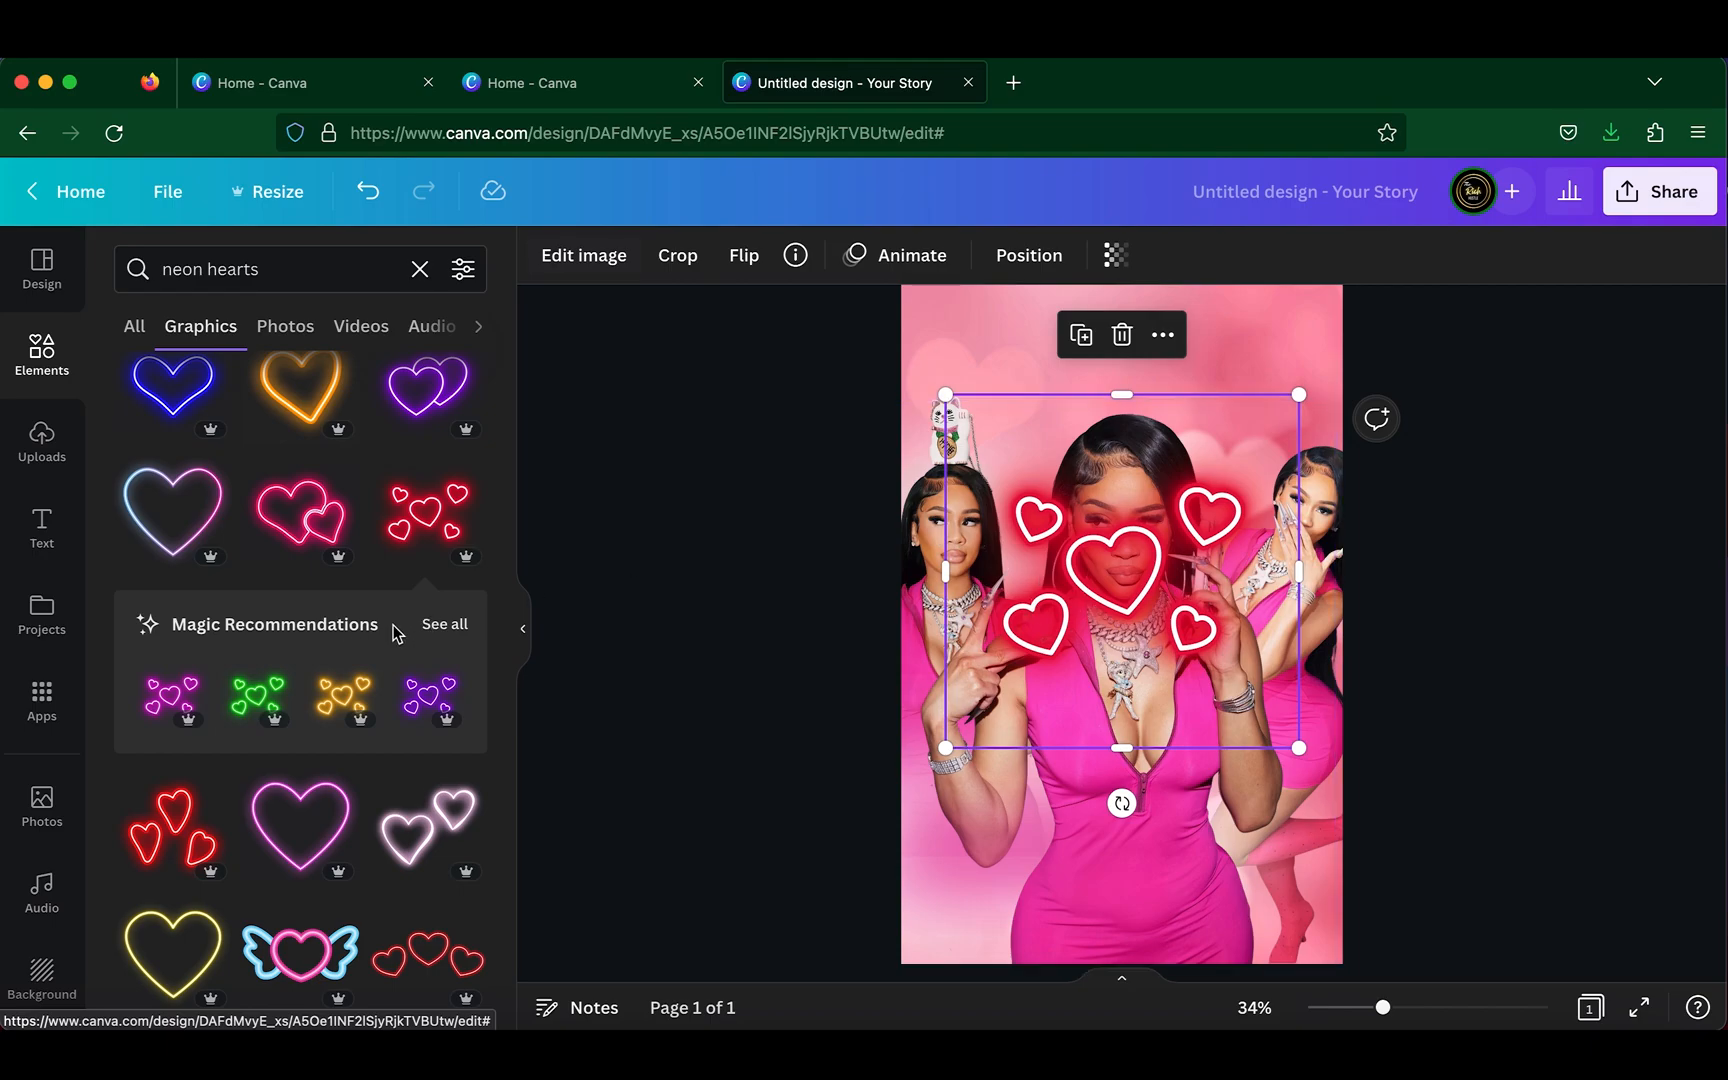
left_click(445, 625)
scroll(410, 687, "down", 10)
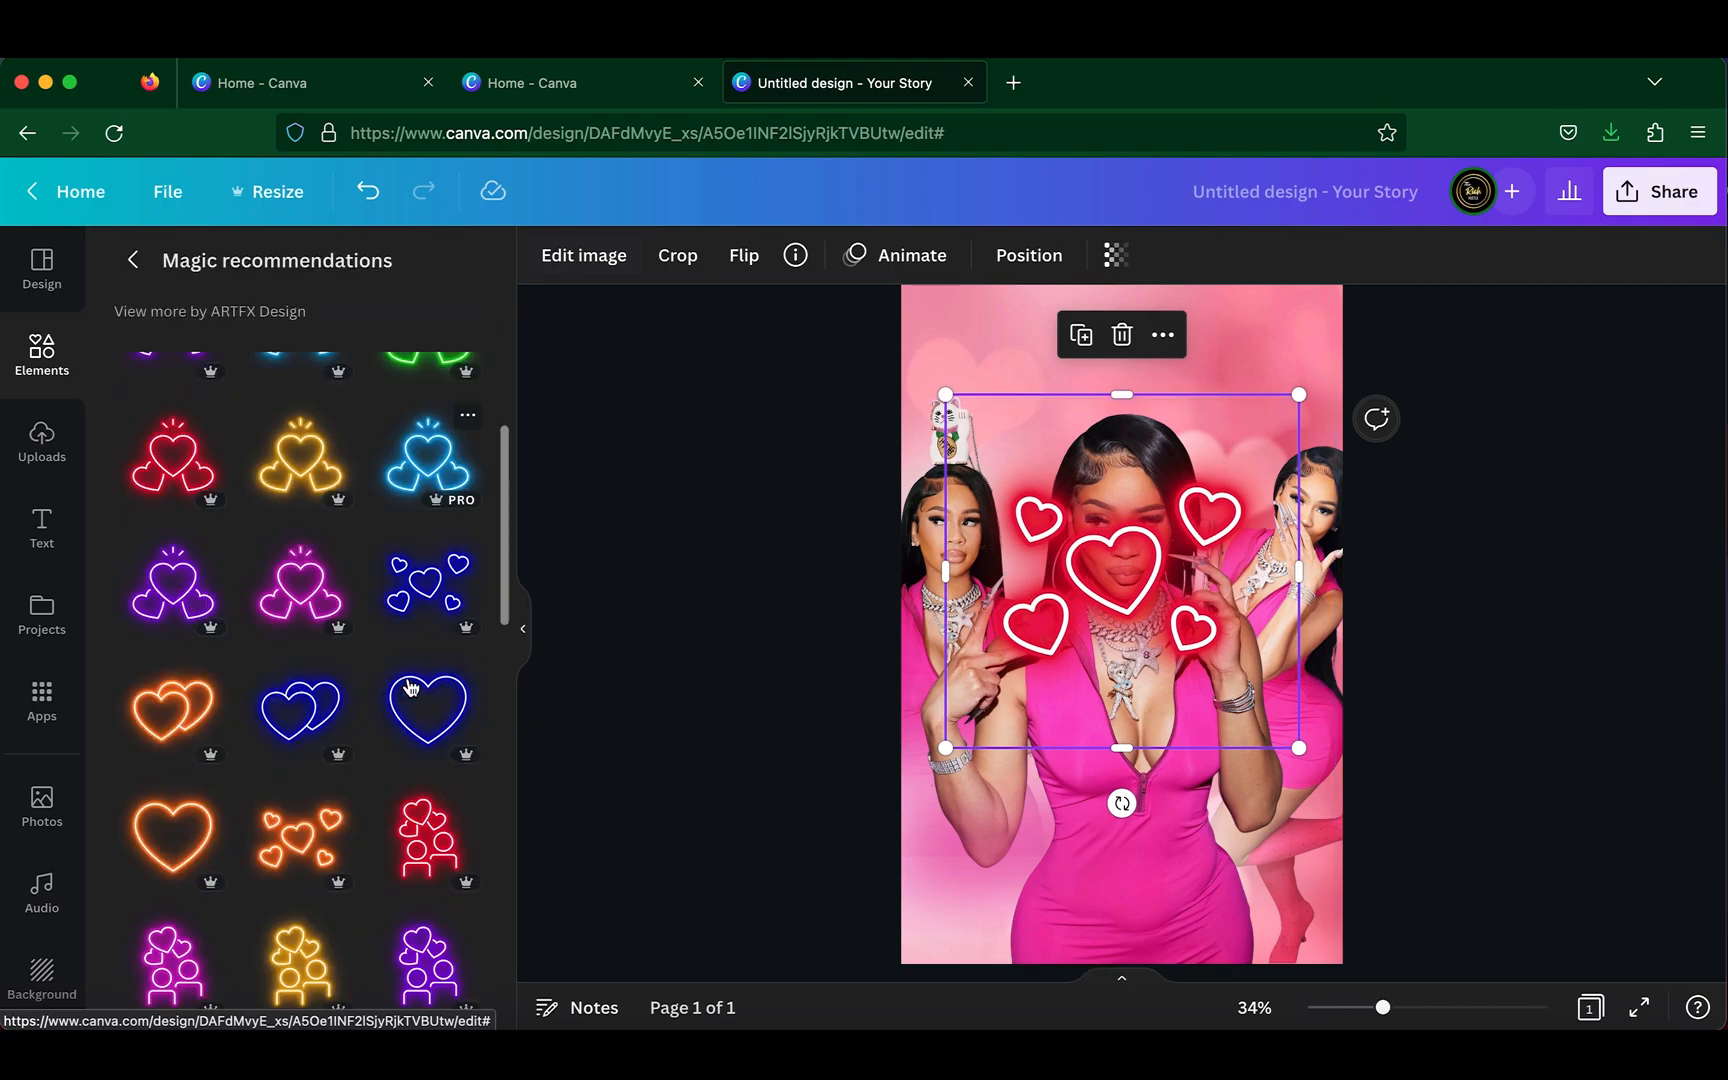
scroll(410, 687, "up", 10)
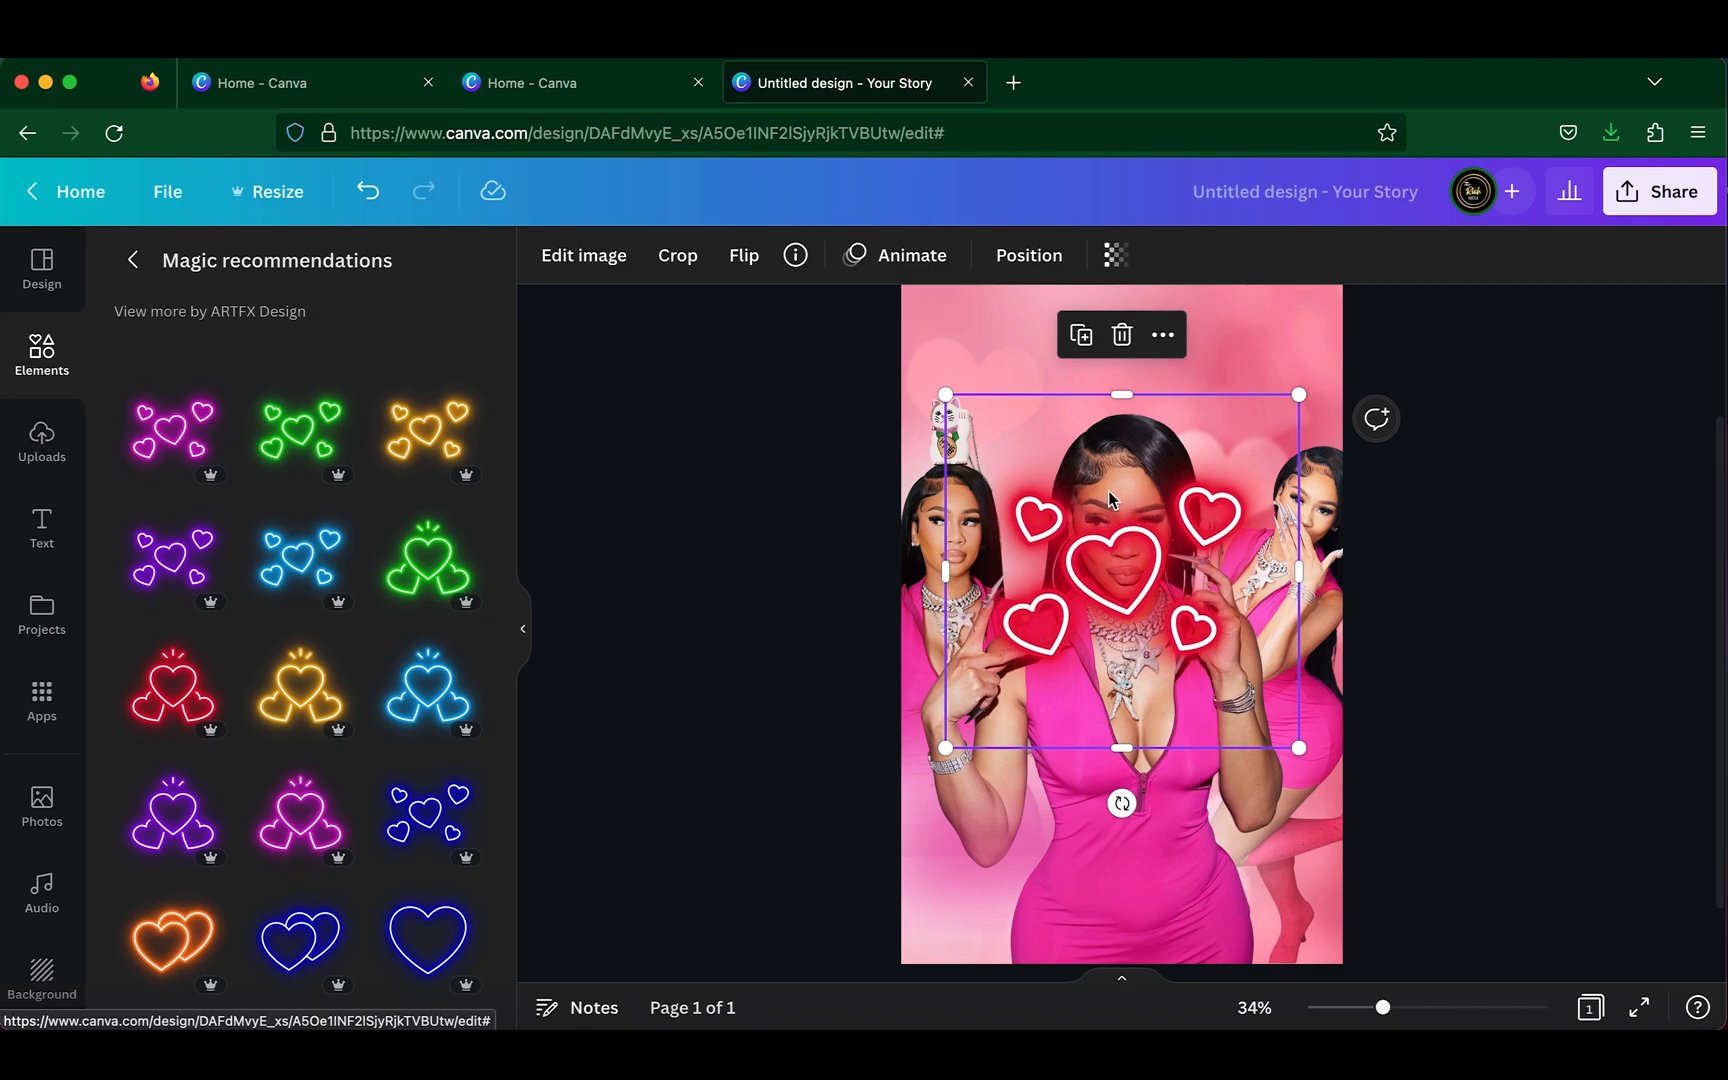
left_click(134, 261)
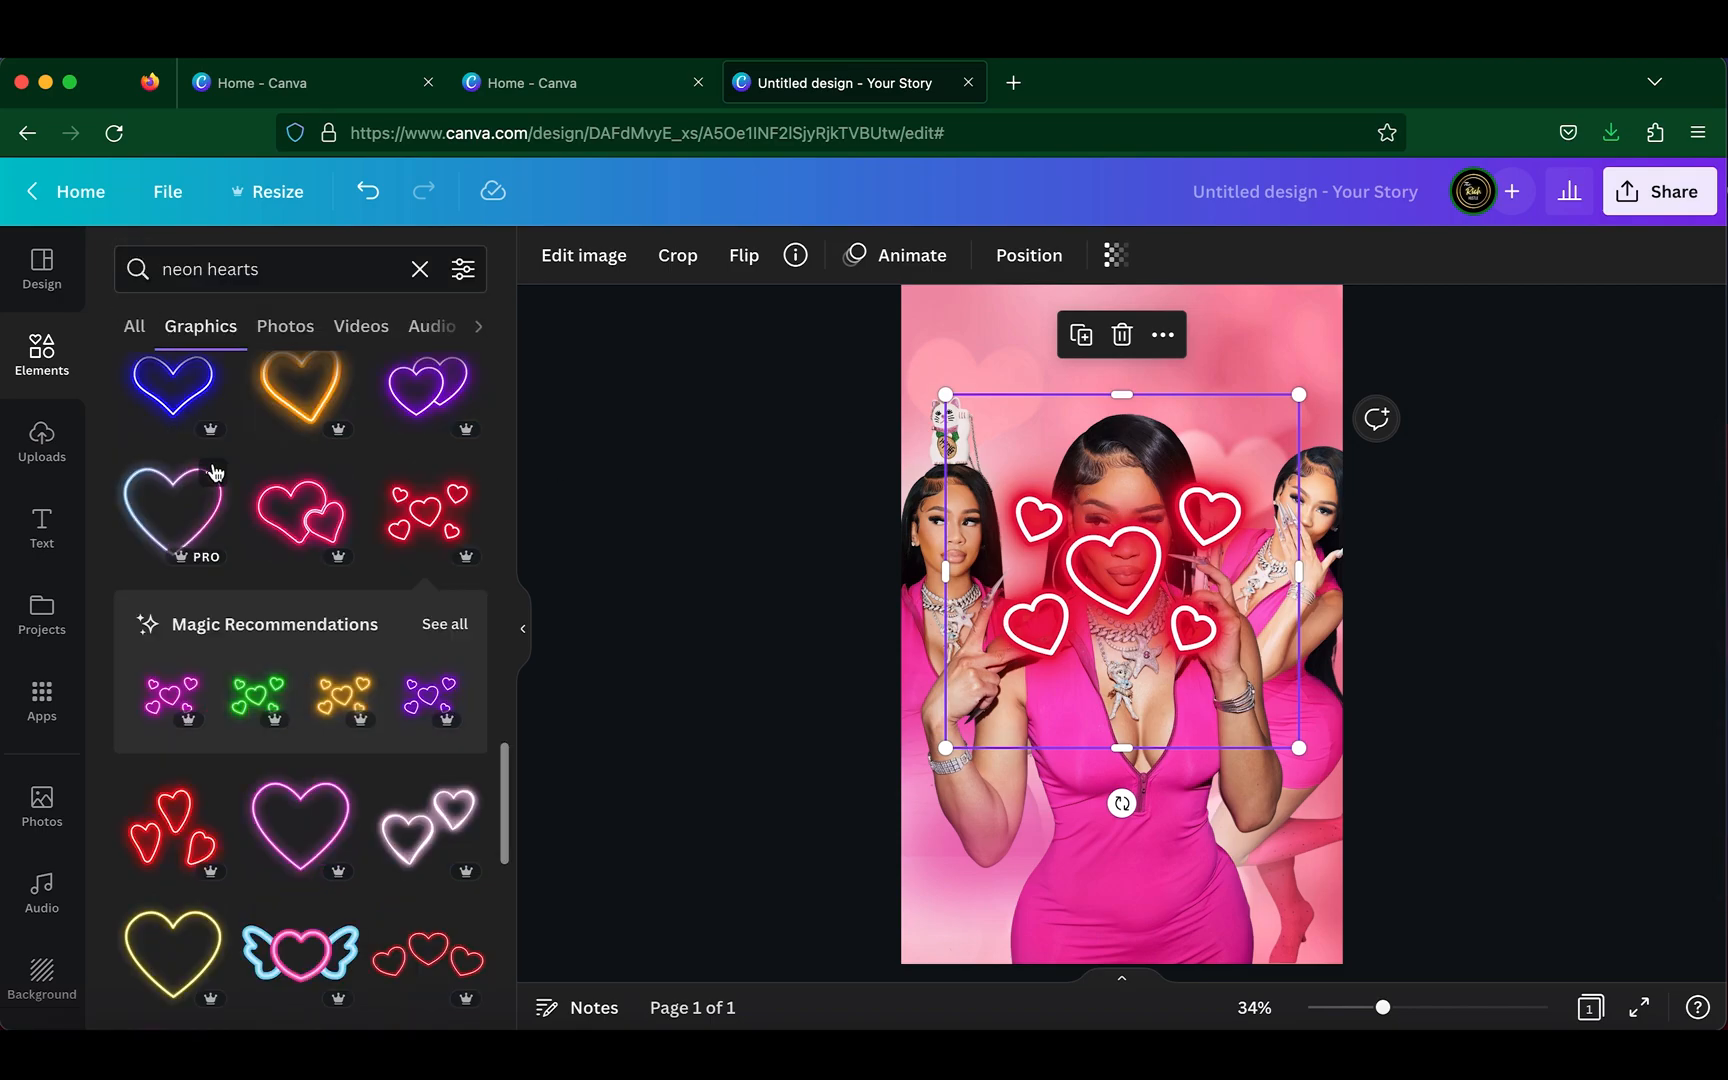
- Try the magenta neon heart cluster, undo its placement, and delete the red cluster from the page
scroll(222, 549, "down", 10)
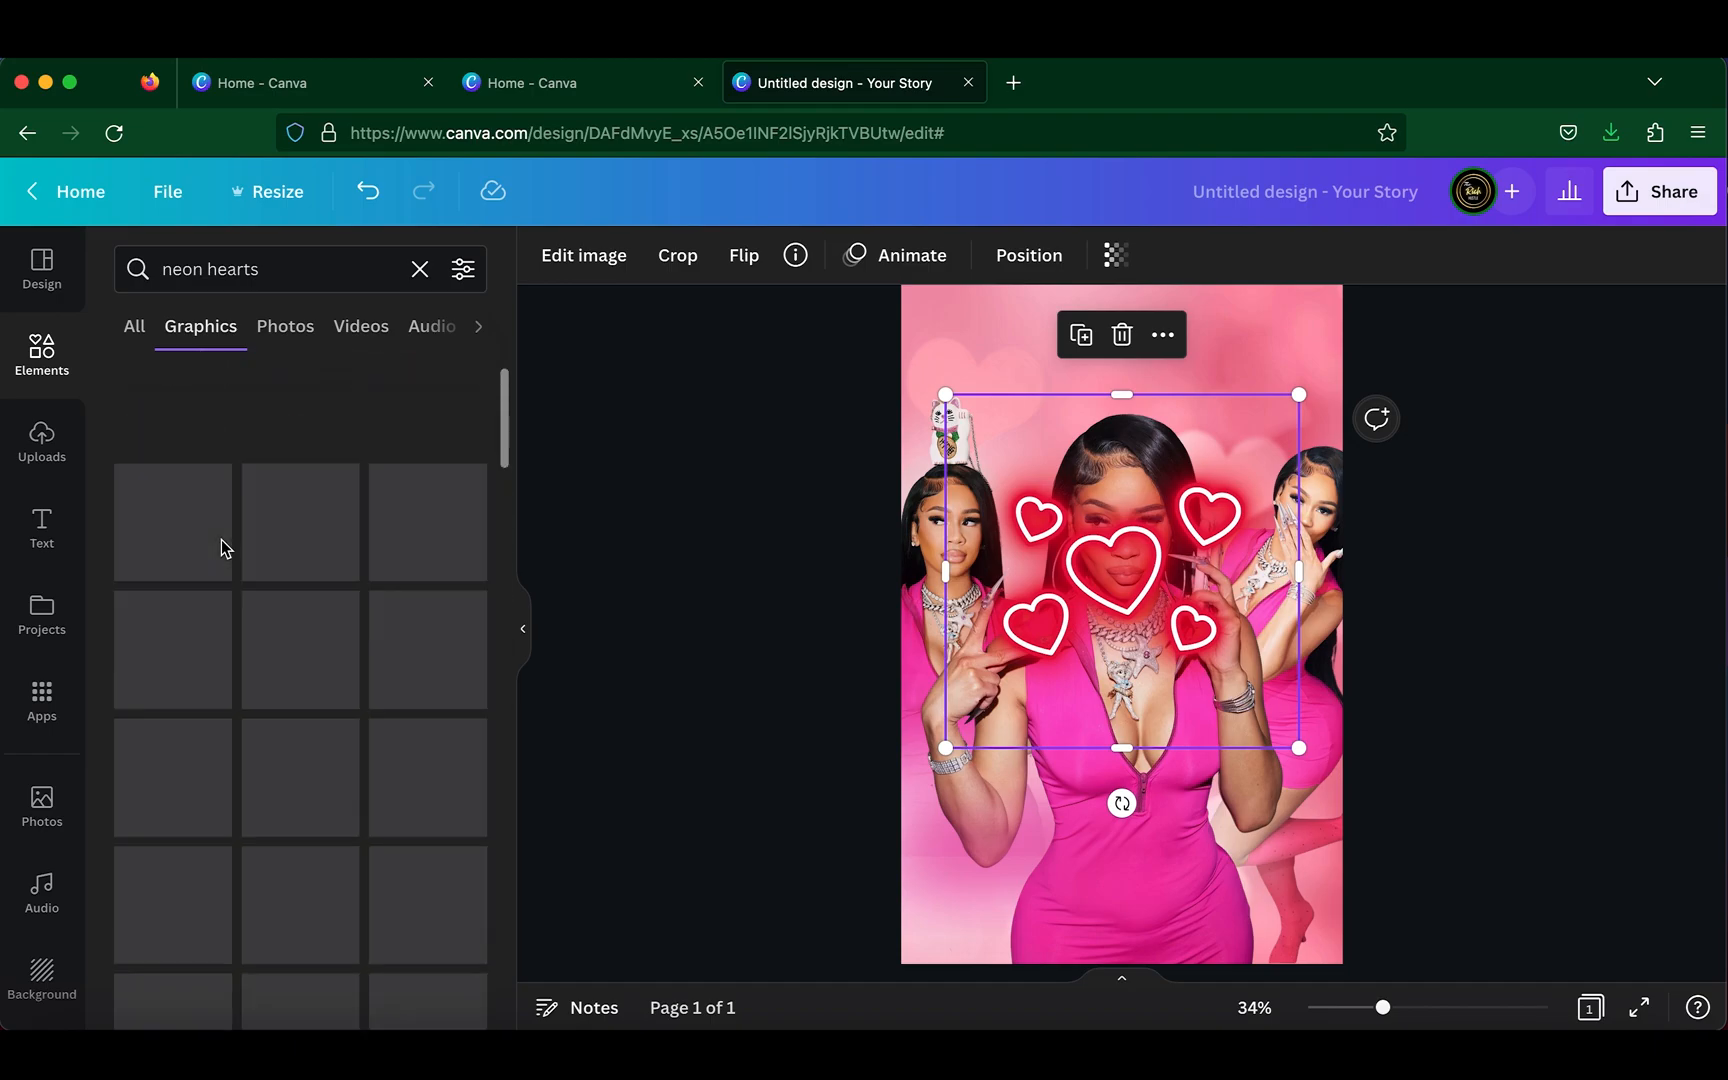
scroll(250, 560, "down", 2)
left_click(296, 538)
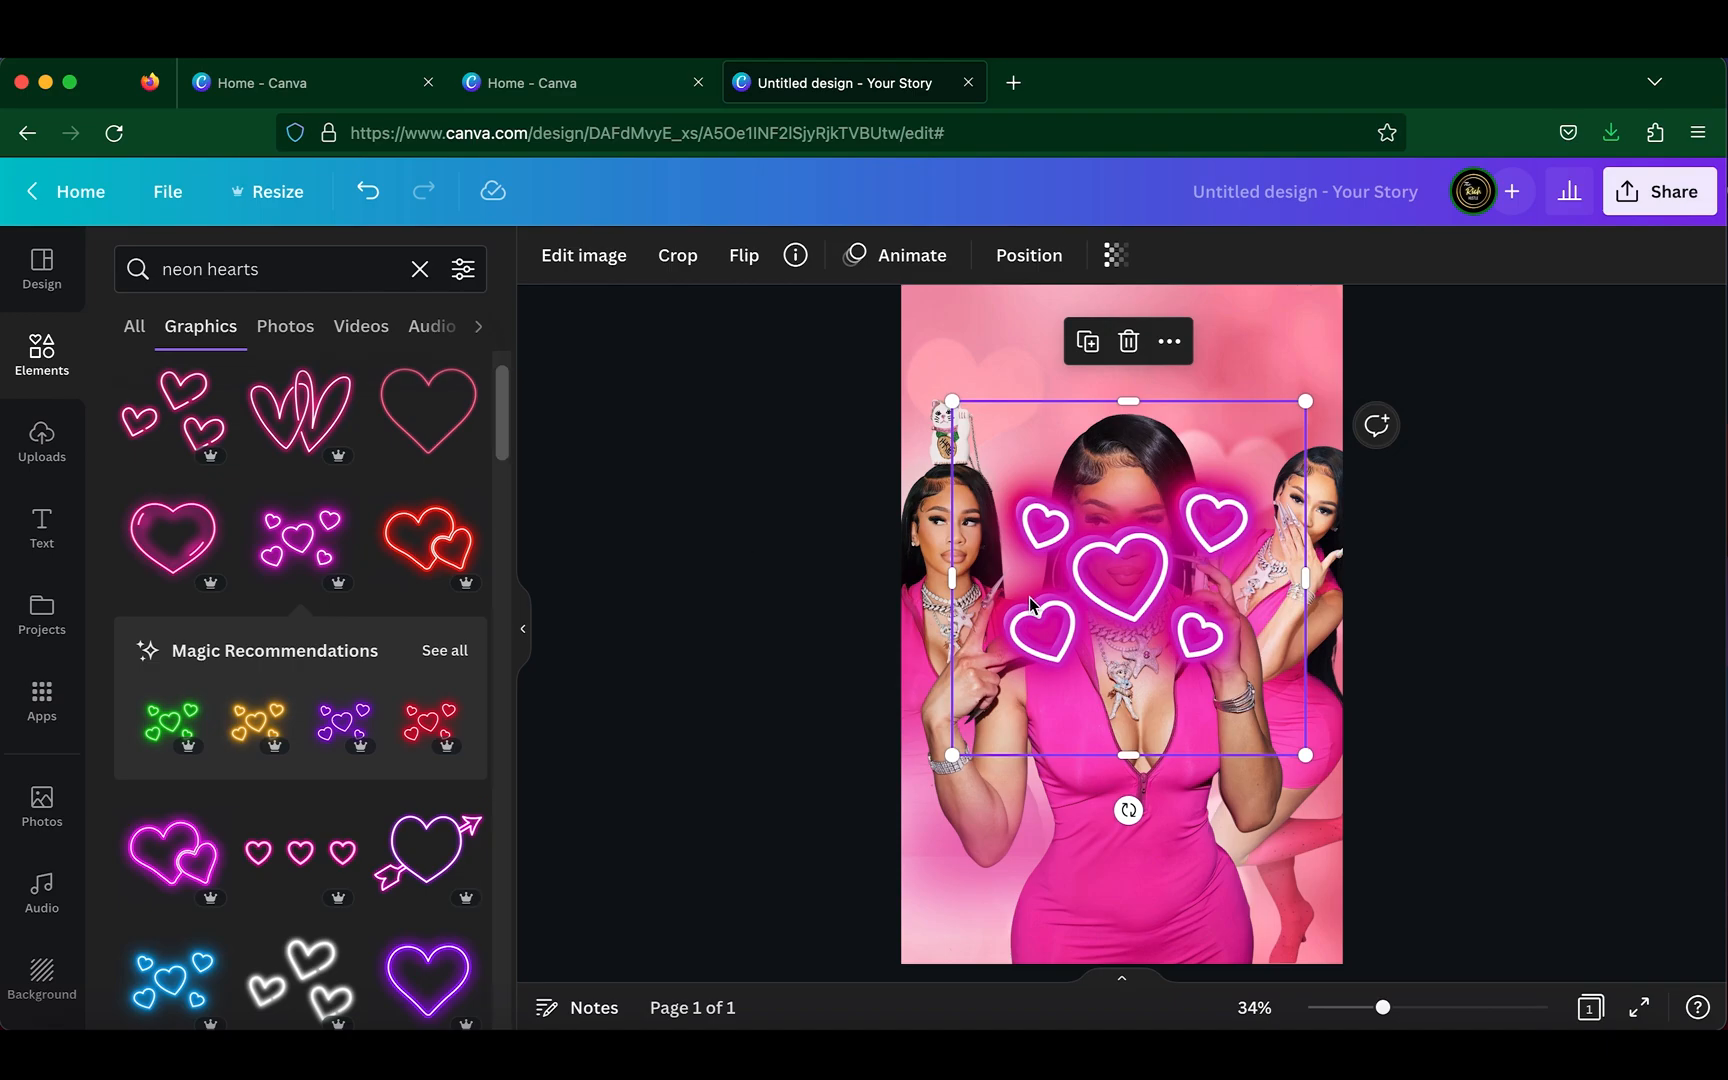
key("ctrl+z")
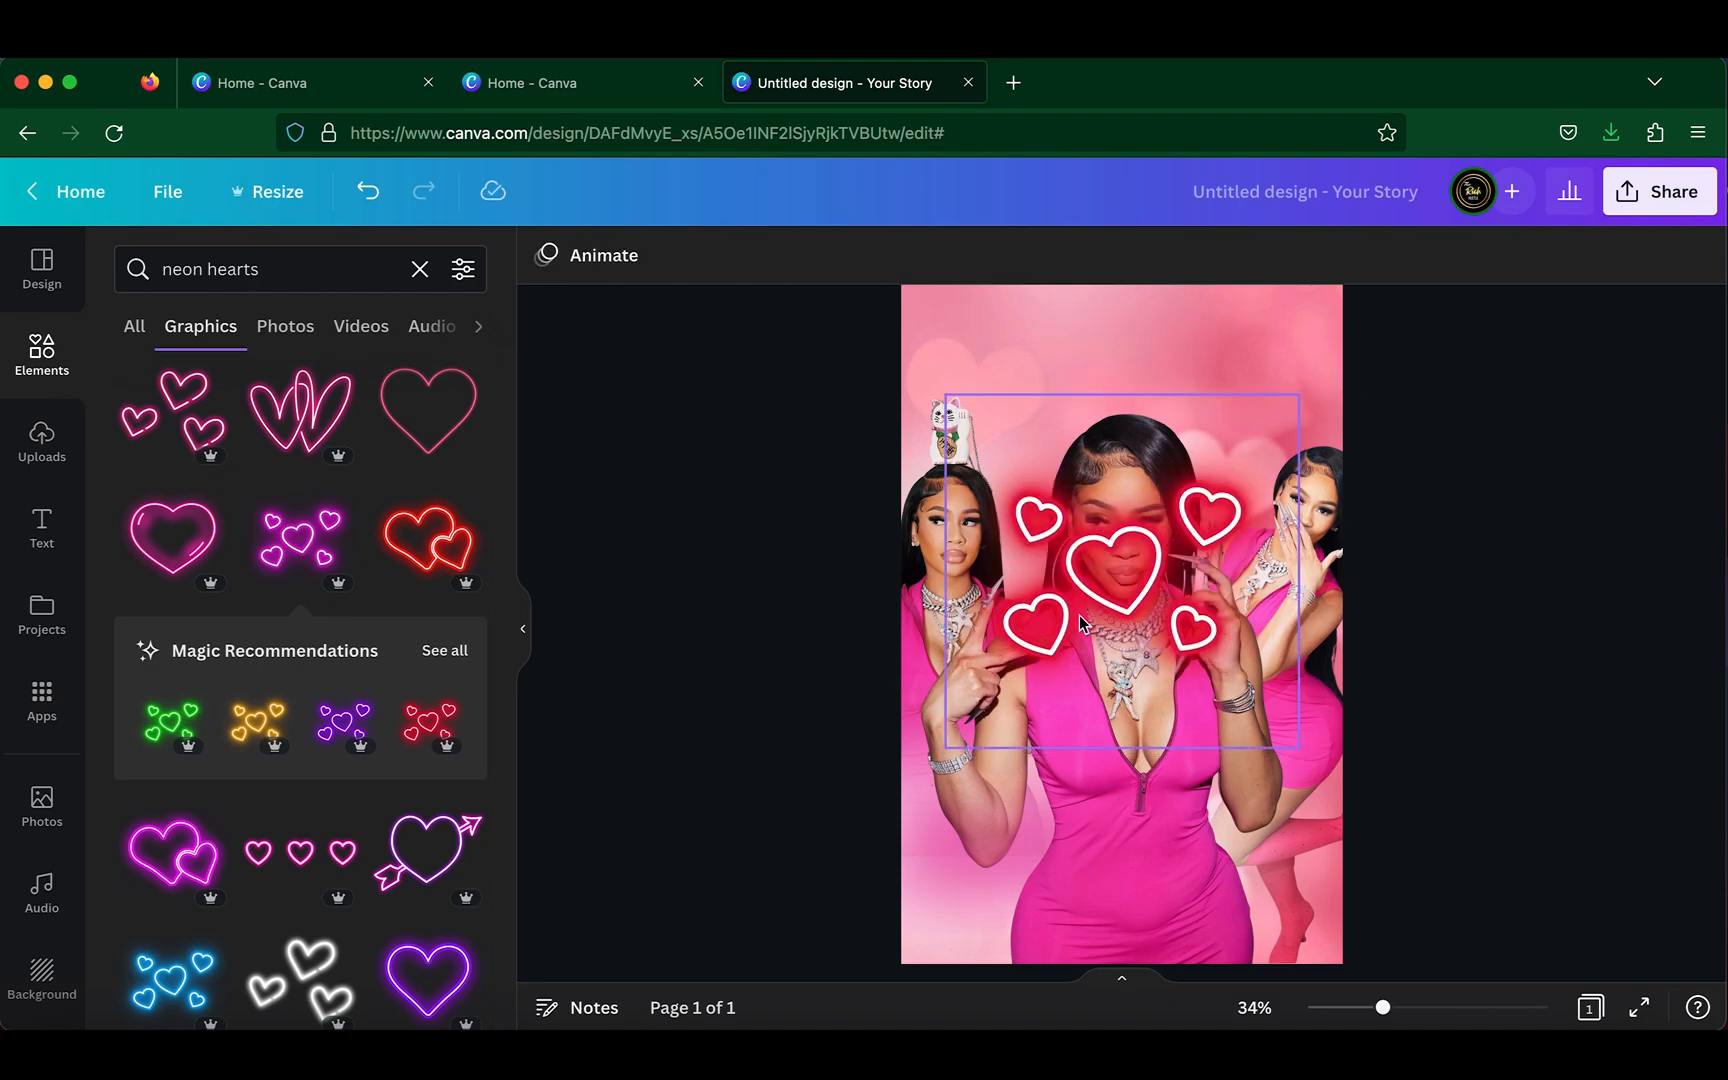
left_click(1262, 661)
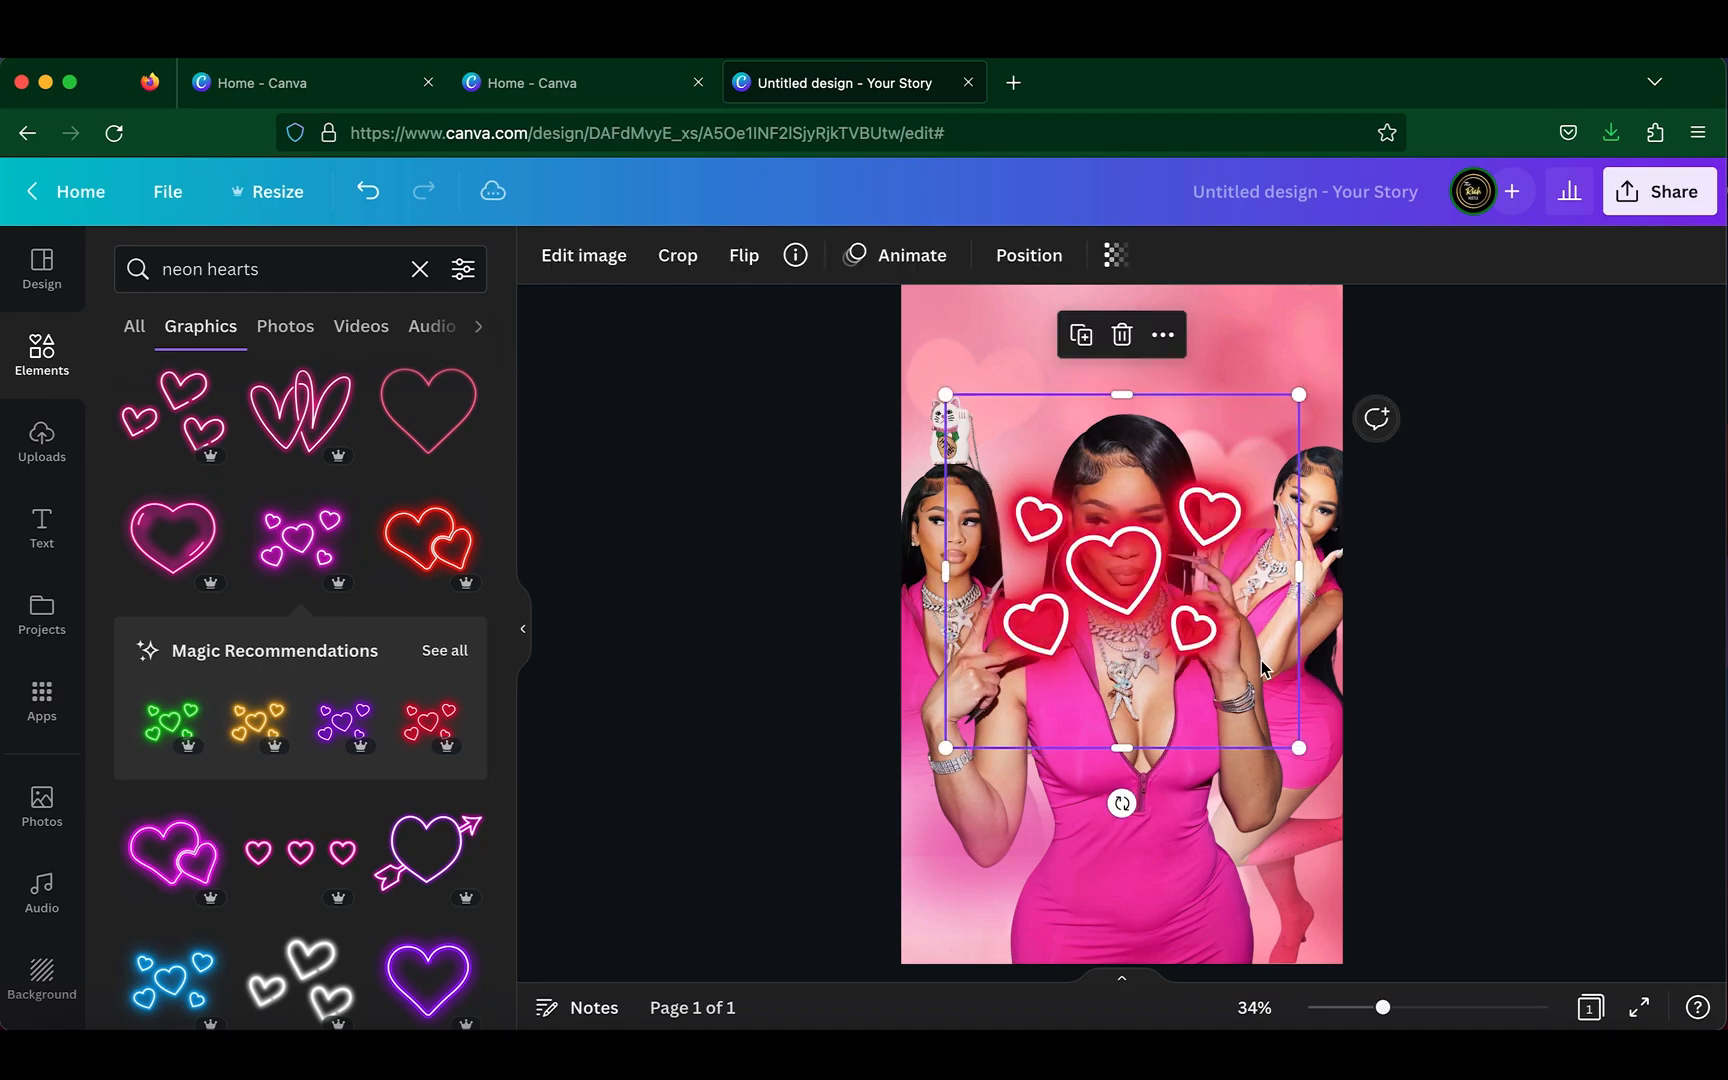
left_click(1120, 336)
- Add the white neon graphic of three hearts to the page and shrink it to a small cluster
scroll(395, 573, "down", 2)
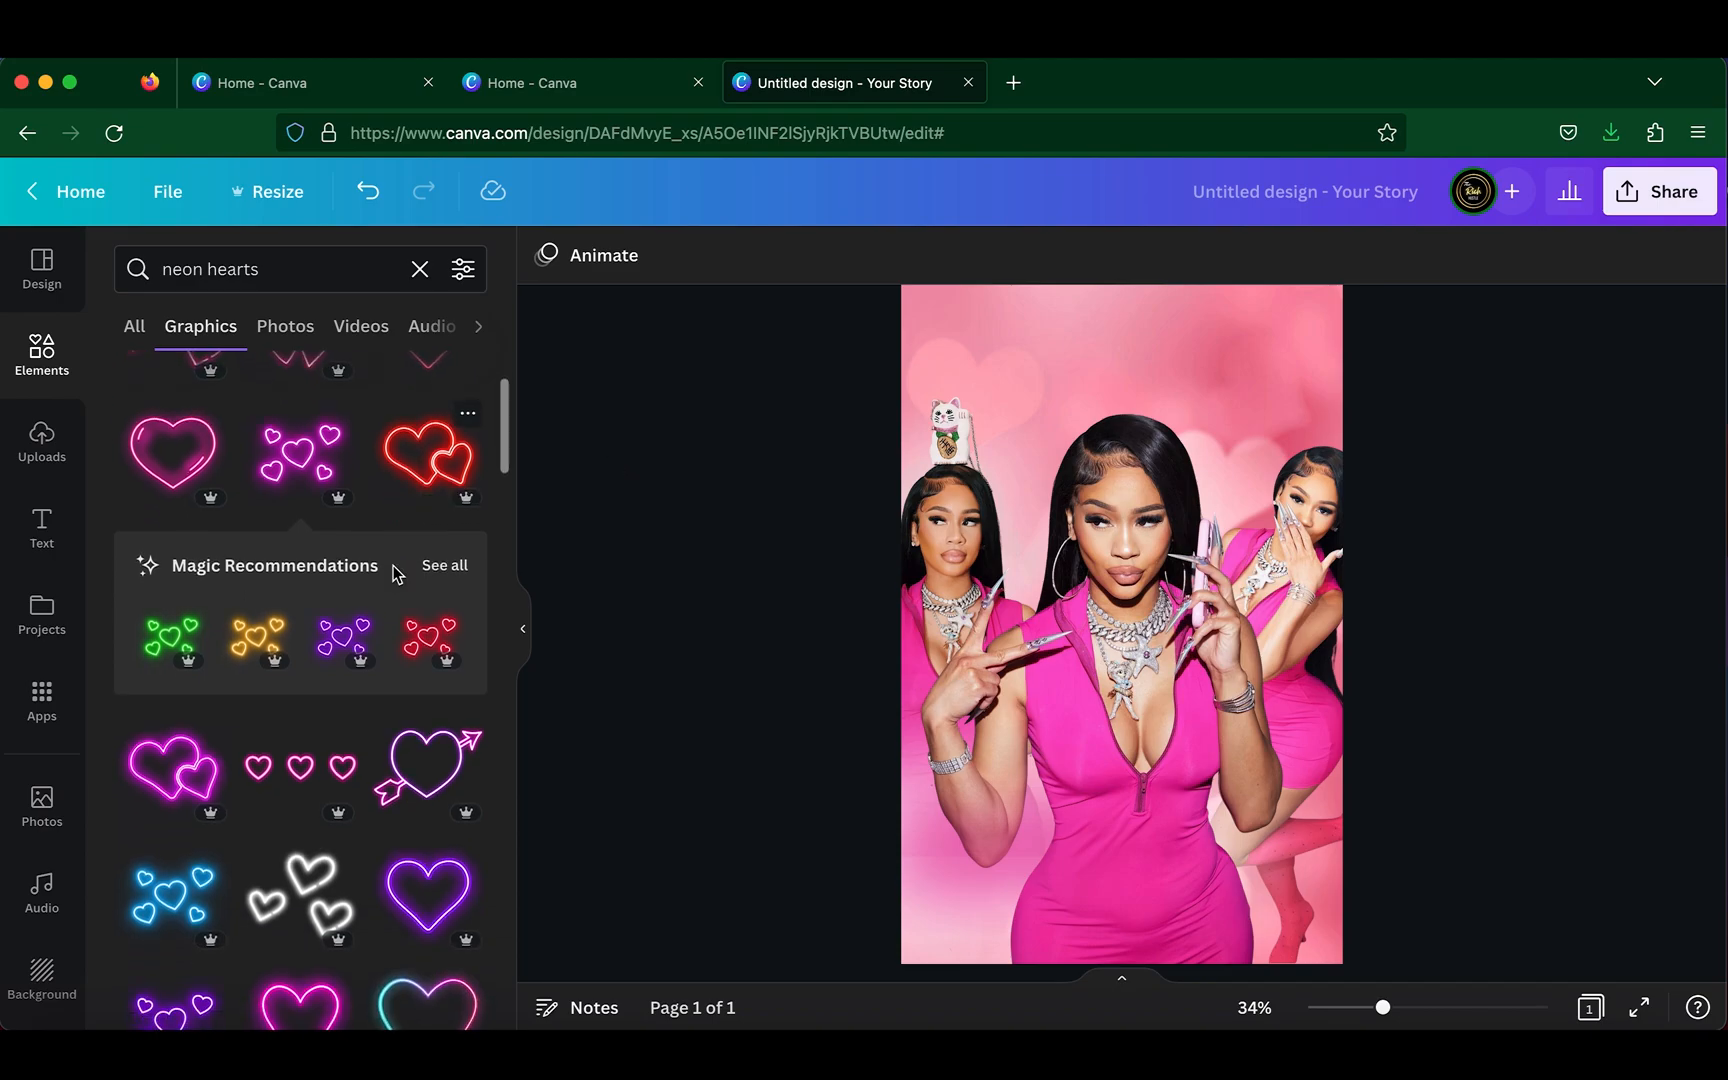
left_click(305, 890)
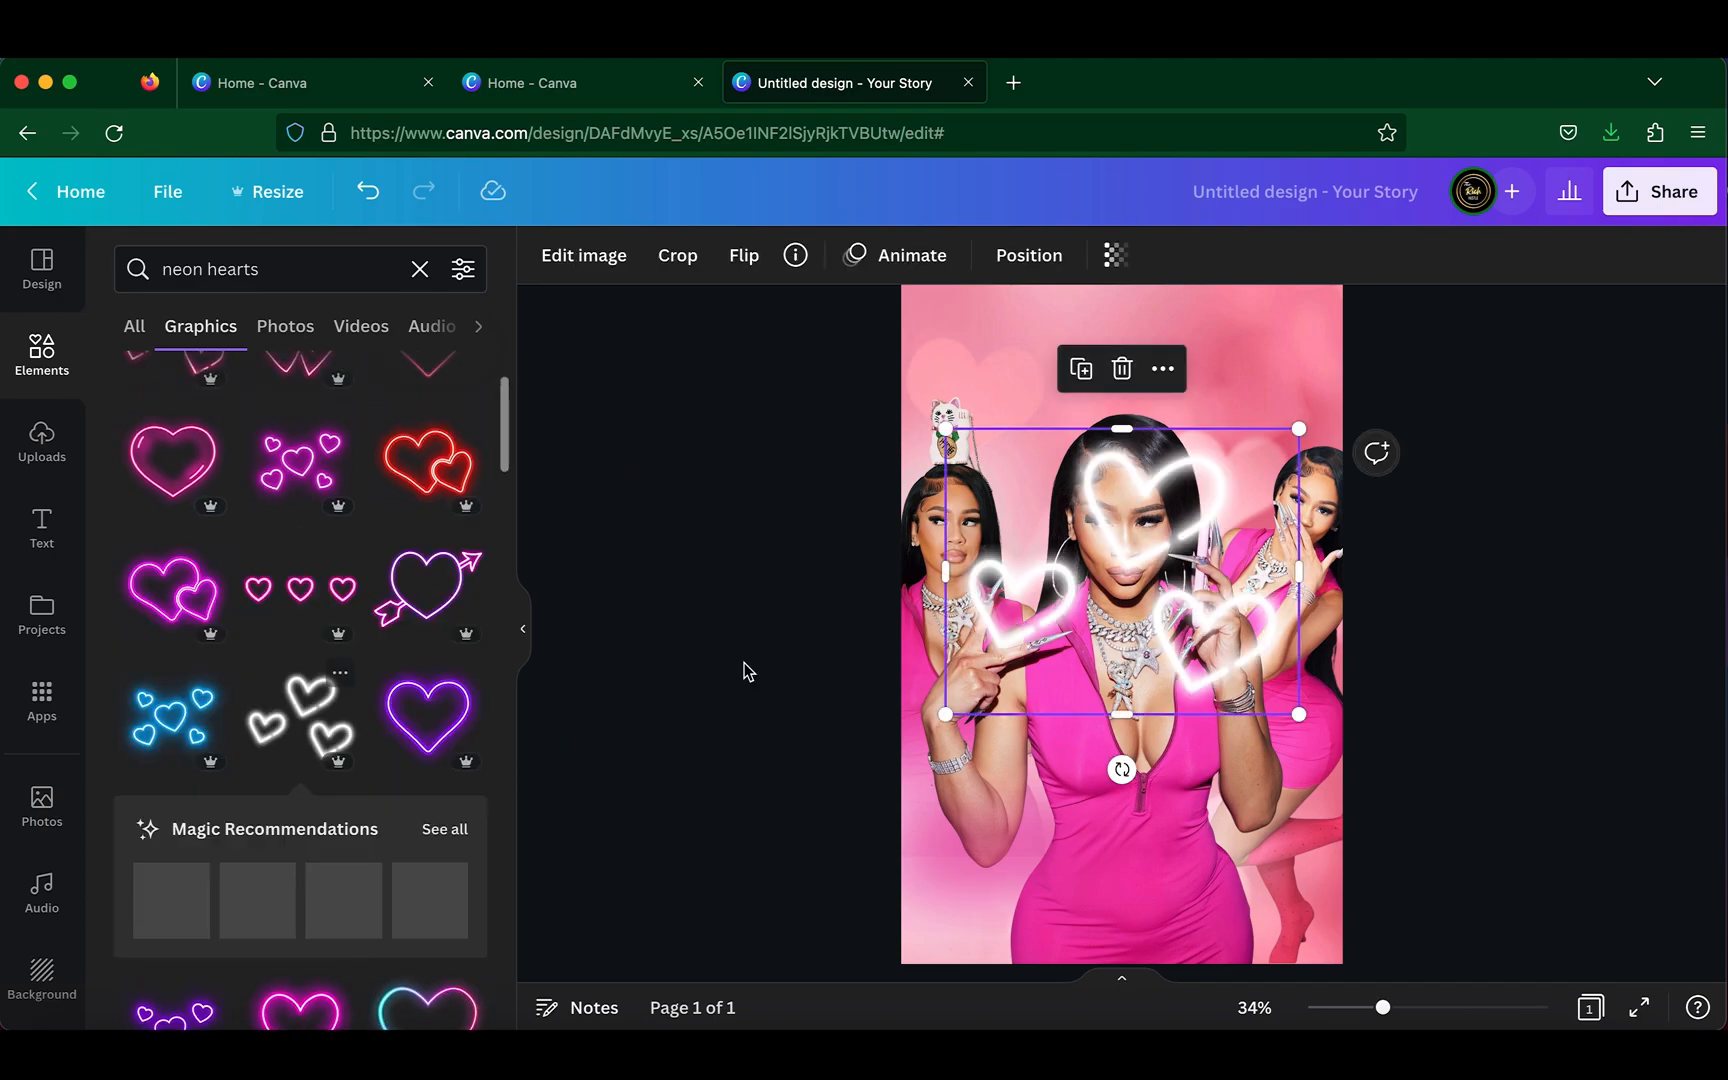
left_click_drag(1296, 709, 1005, 530)
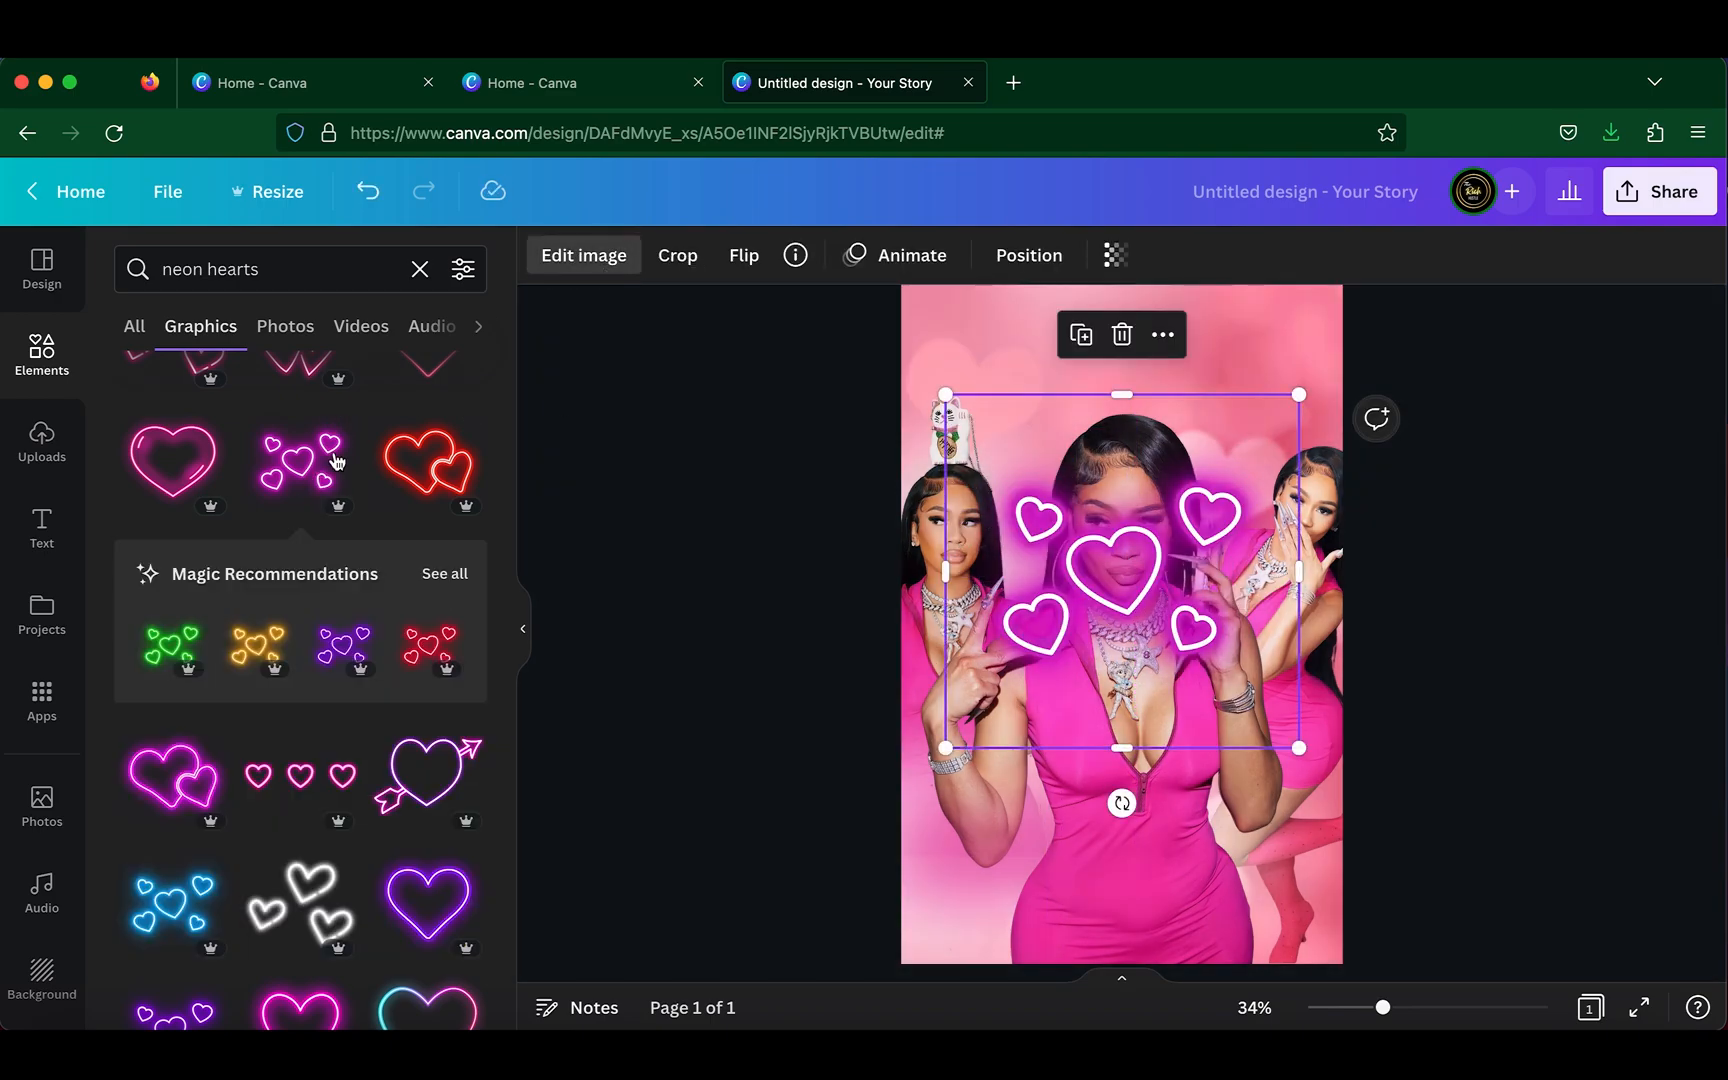
- Try a desaturating Photogenic filter on the magenta neon heart cluster
left_click(584, 255)
left_click_drag(300, 482, 293, 502)
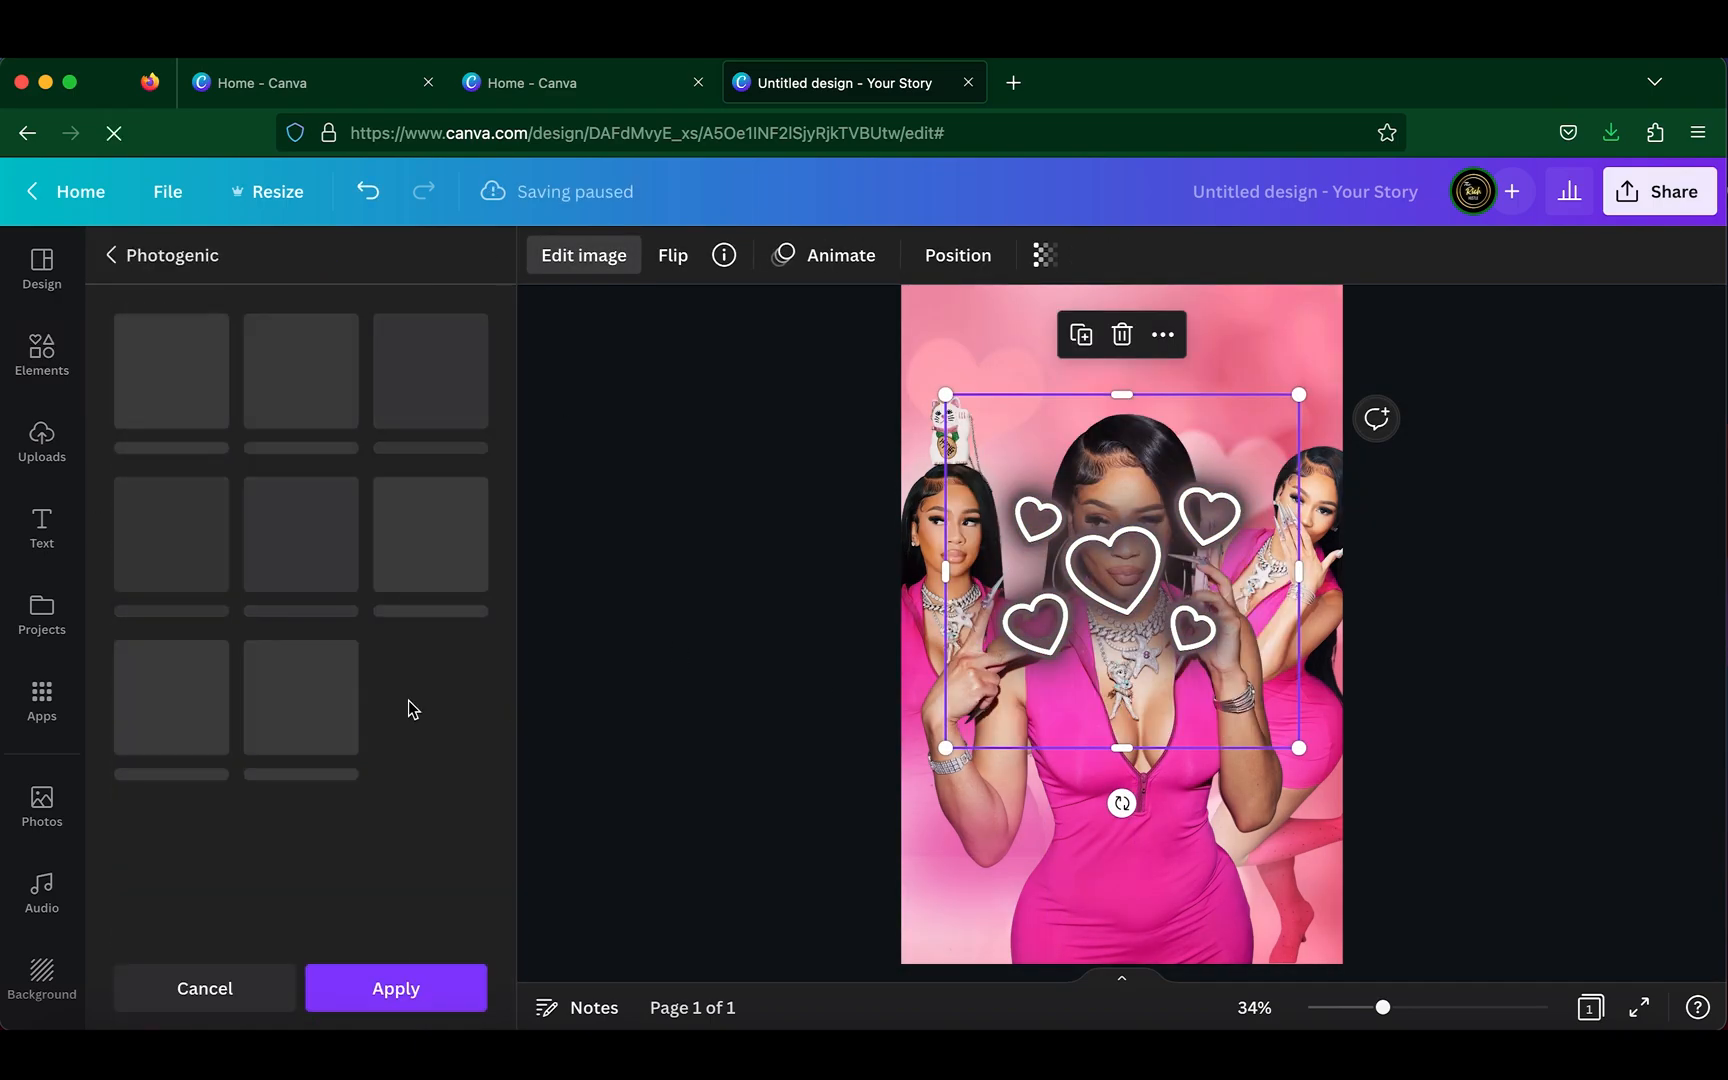
scroll(408, 701, "down", 5)
scroll(385, 698, "down", 3)
left_click(297, 621)
left_click(428, 791)
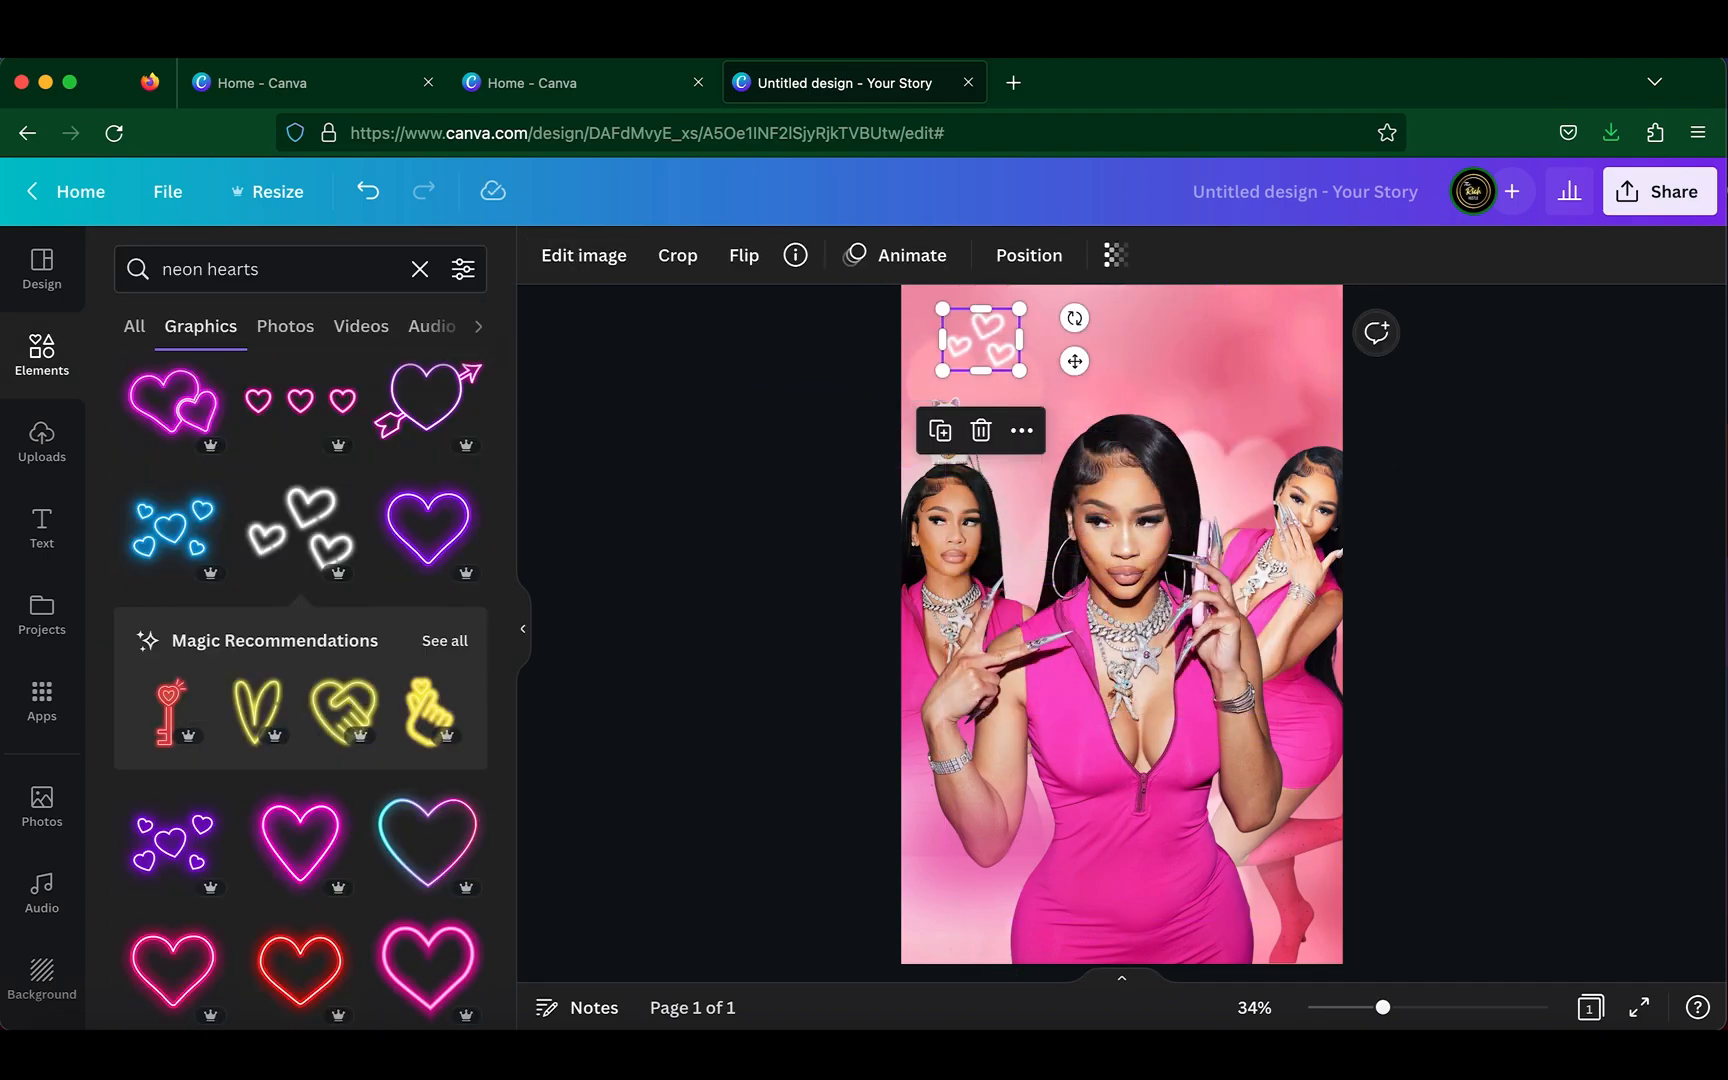
- Shrink the white three-heart graphic at the page's upper left further and search the graphics for white neon hearts
left_click_drag(1020, 371, 987, 346)
scroll(350, 600, "down", 10)
left_click(163, 269)
type("white")
key("Return")
scroll(426, 602, "down", 20)
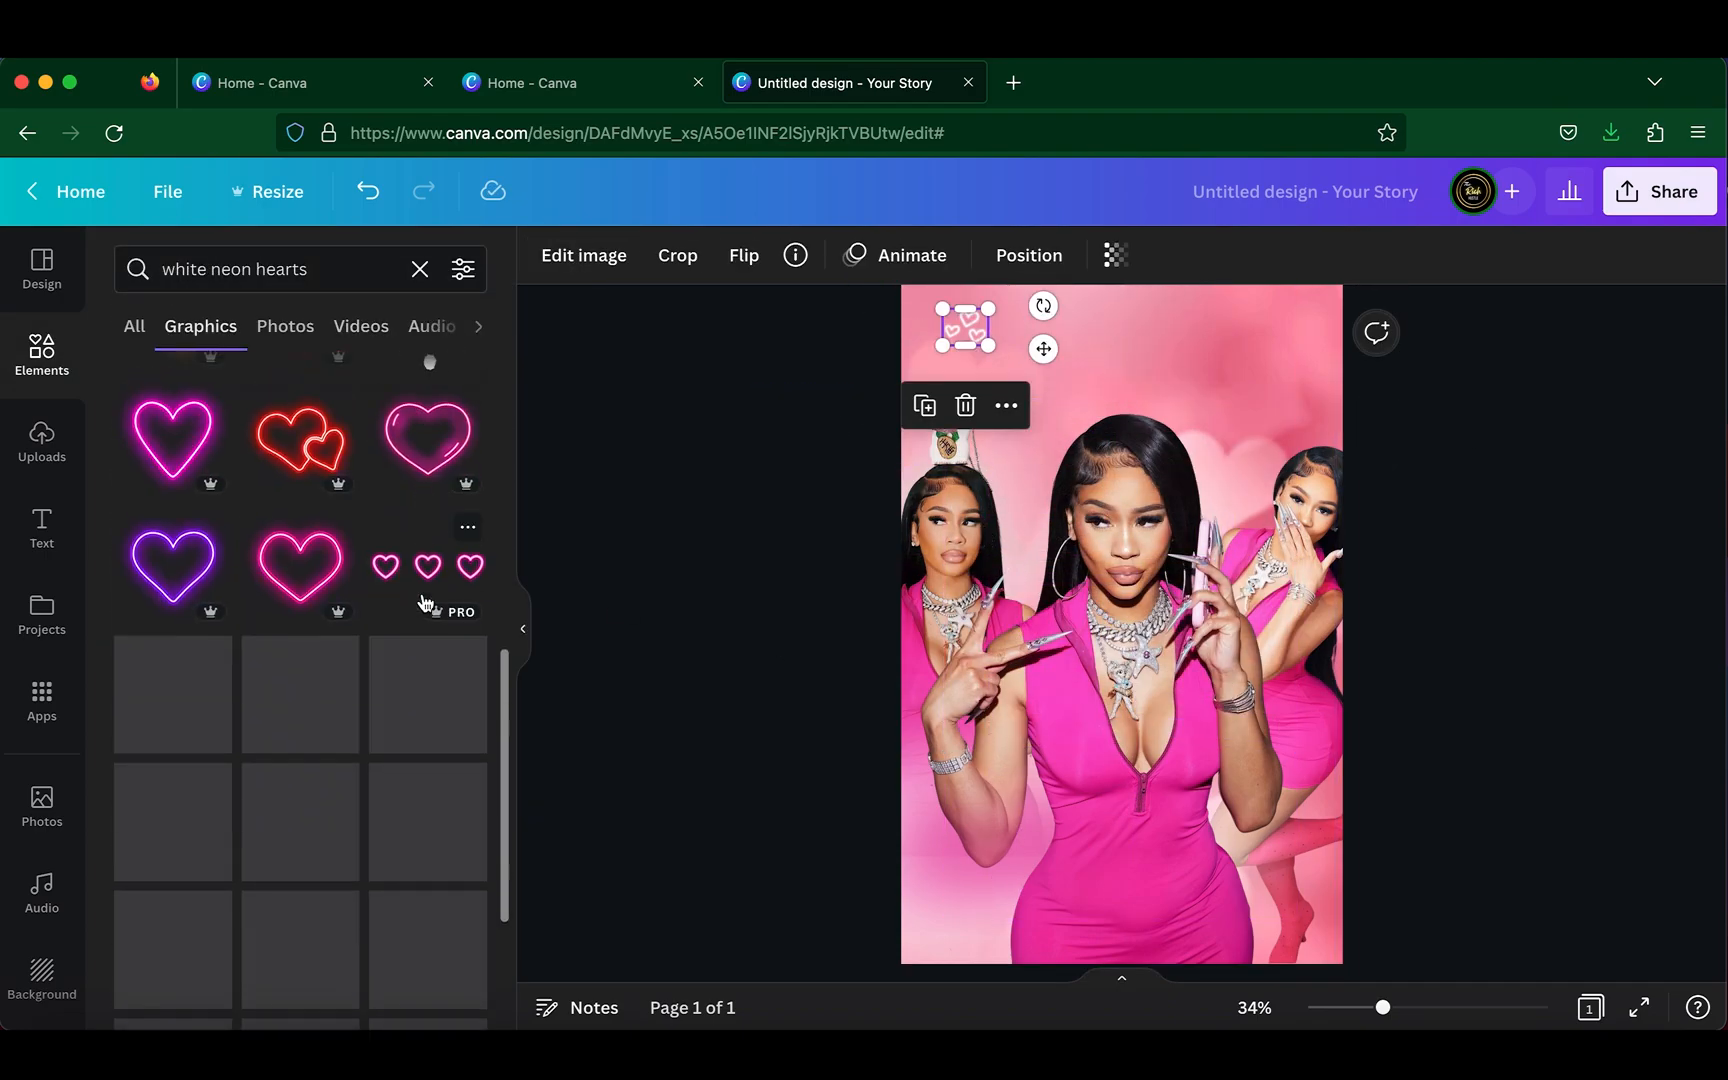
scroll(428, 596, "up", 20)
- Replace the white three-heart graphic with a single white heart outline, shrunk to a small accent near the page's upper left
left_click(173, 417)
left_click(966, 328)
key("Delete")
left_click_drag(1299, 742, 989, 342)
left_click_drag(970, 411, 928, 294)
left_click_drag(1003, 372, 942, 359)
left_click(991, 345)
key("super+z")
- Copy the small white heart, place the copy at the page's left edge above the cat figurine, and compare with the reference
key("super+c")
key("super+v")
left_click_drag(888, 318, 919, 385)
left_click(1423, 953)
key("super+Tab")
key("super+Tab")
- Nudge the original white heart and add further copies along the page's top edge, following the reference flyer
left_click(986, 335)
left_click_drag(986, 335, 973, 331)
key("super+v")
left_click_drag(990, 346, 1116, 309)
key("super+Tab")
key("super+Tab")
key("super+Tab")
key("super+Tab")
left_click(1568, 1058)
- Add a soft light glow around the right-hand woman's cutout, adjust its settings, and compare with the reference flyer
left_click(1345, 458)
left_click(584, 255)
scroll(300, 600, "down", 15)
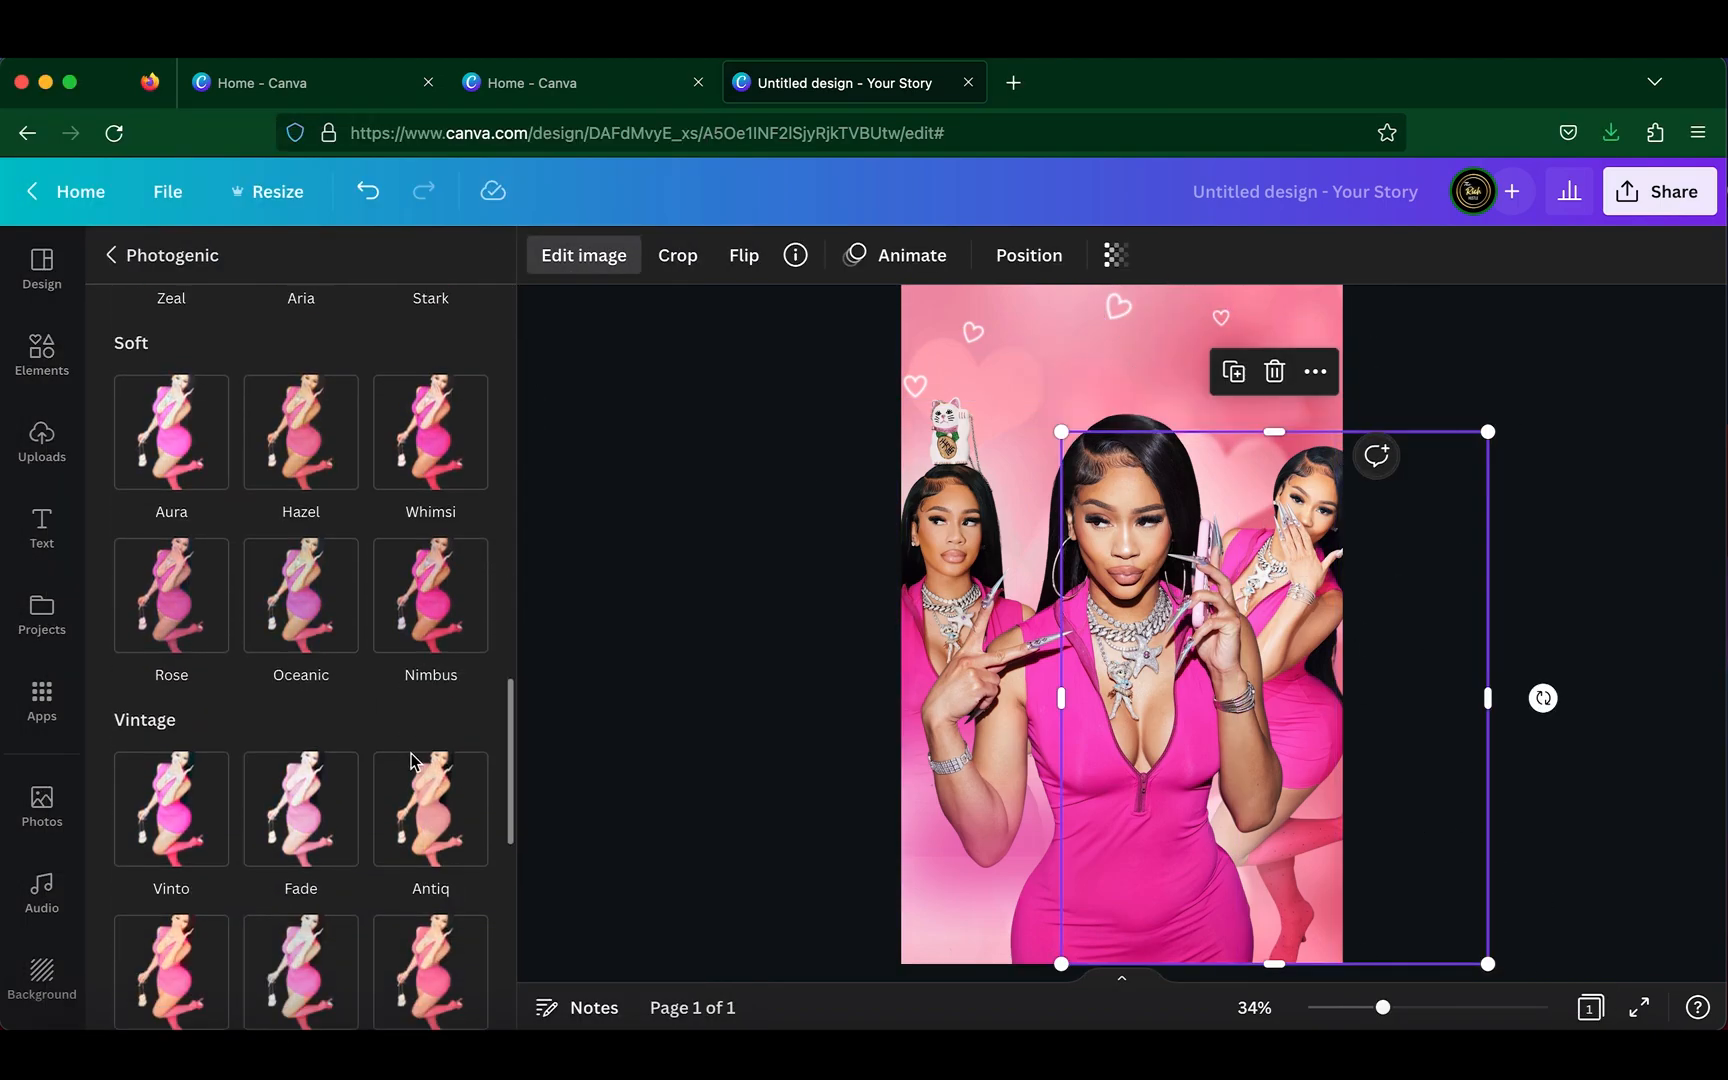
scroll(300, 600, "up", 15)
left_click(461, 476)
left_click(291, 414)
left_click(300, 385)
left_click(457, 582)
left_click(598, 710)
left_click_drag(151, 362, 189, 364)
left_click(1456, 1054)
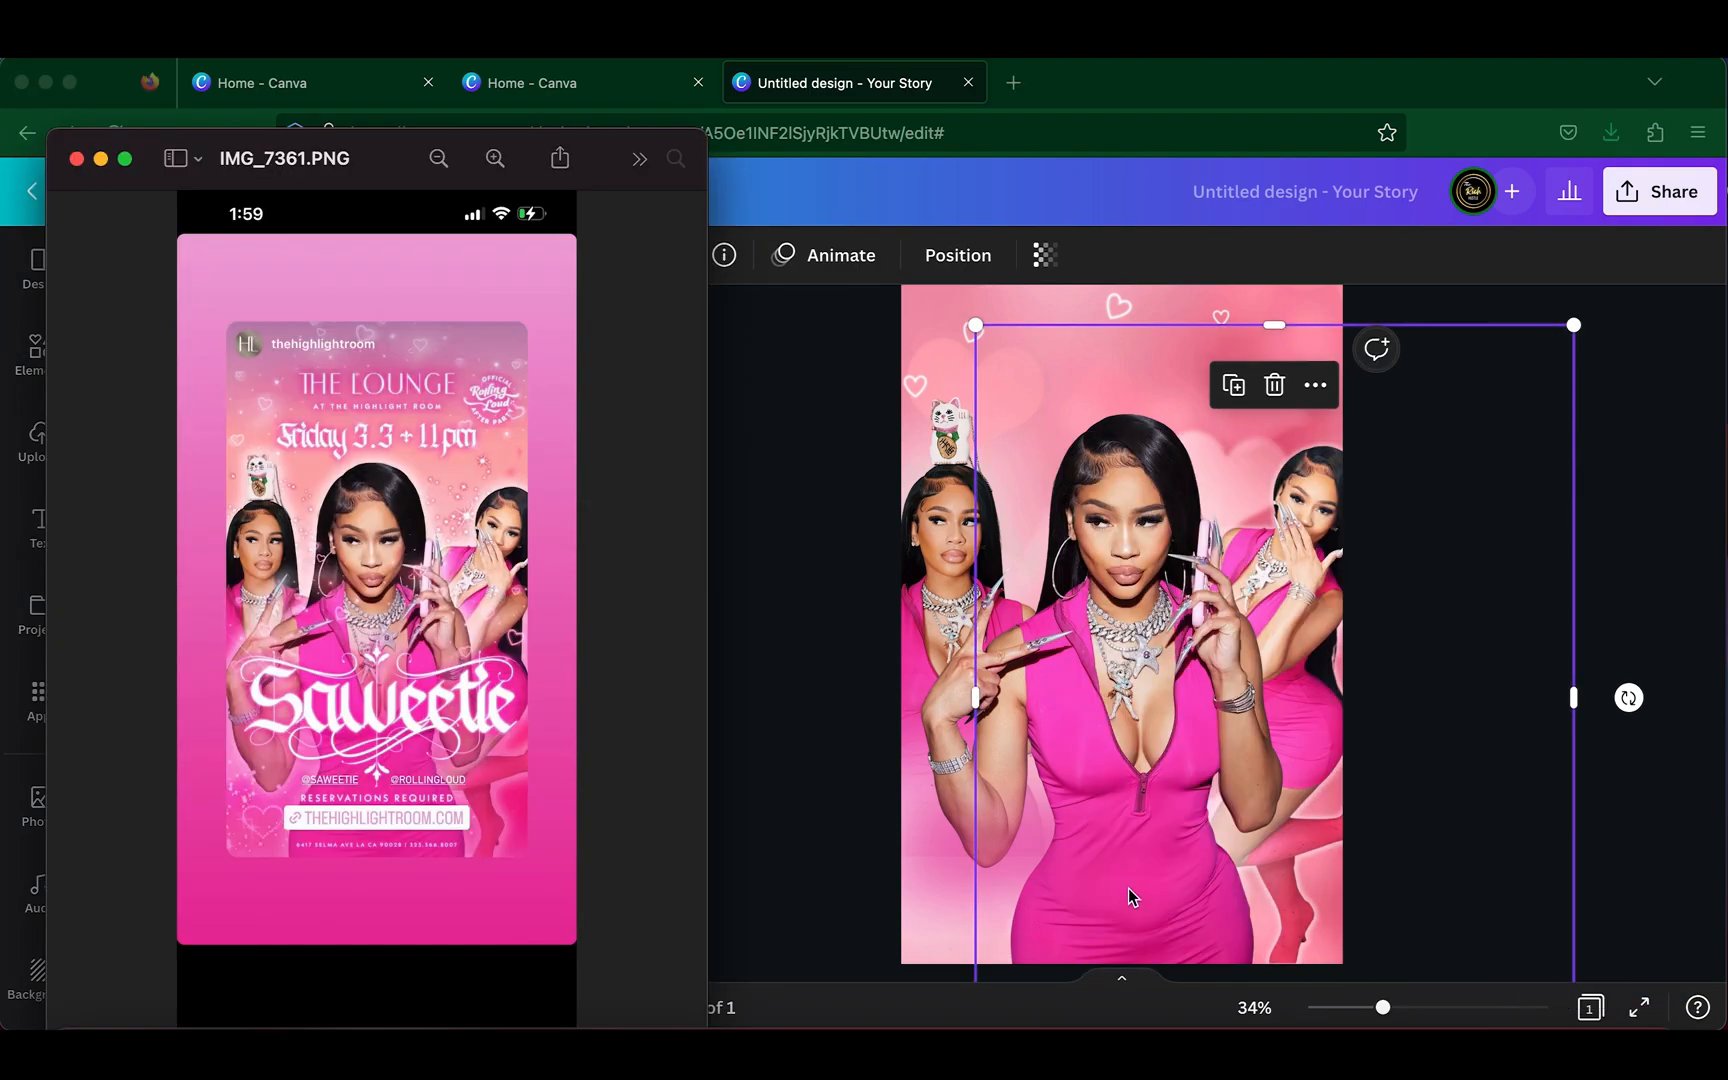
- Duplicate the soft pink blur near the page's lower left and place the copy over the lower right corner, comparing with the reference
left_click(766, 516)
left_click_drag(374, 517, 298, 517)
left_click(394, 988)
left_click(1008, 880)
left_click(948, 700)
left_click_drag(1008, 880, 1354, 900)
key("super+Tab")
key("super+Tab")
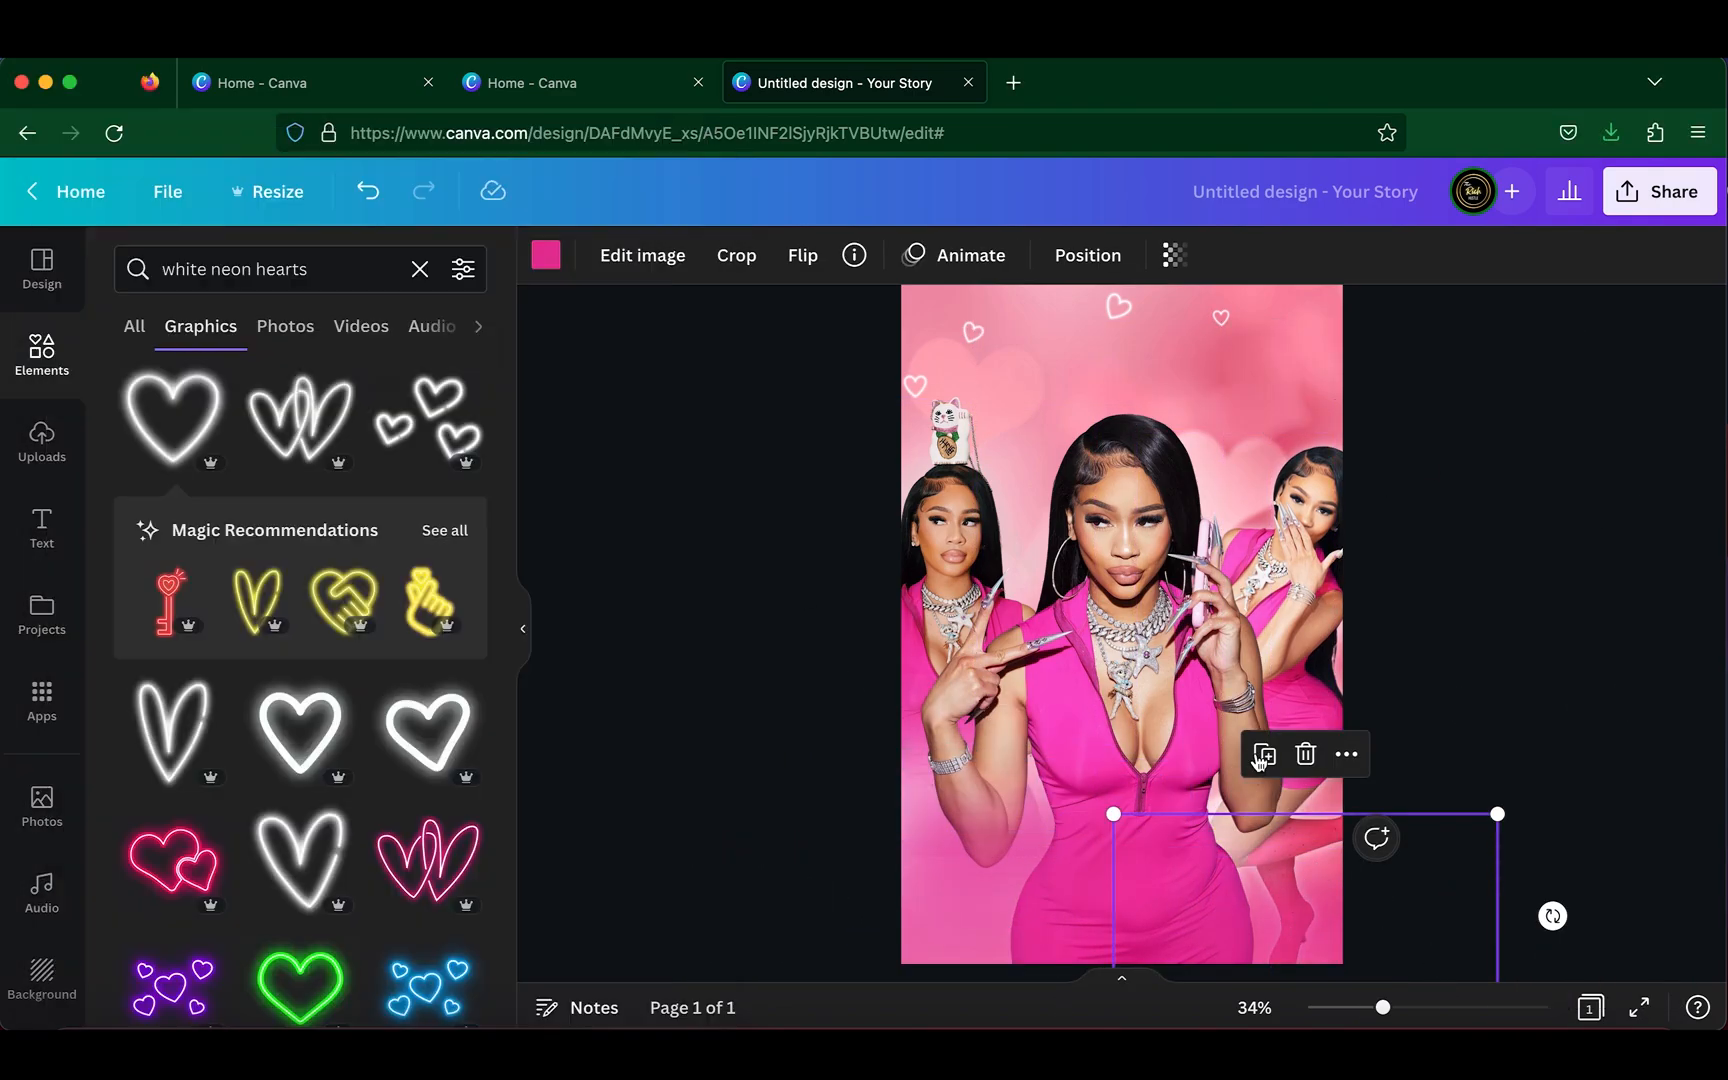
- Nudge the lower-right pink blur slightly upward, send it to the back, and compare with the reference flyer
left_click_drag(1294, 890, 1300, 855)
left_click(1088, 255)
left_click(1090, 371)
left_click(1088, 255)
key("super+Tab")
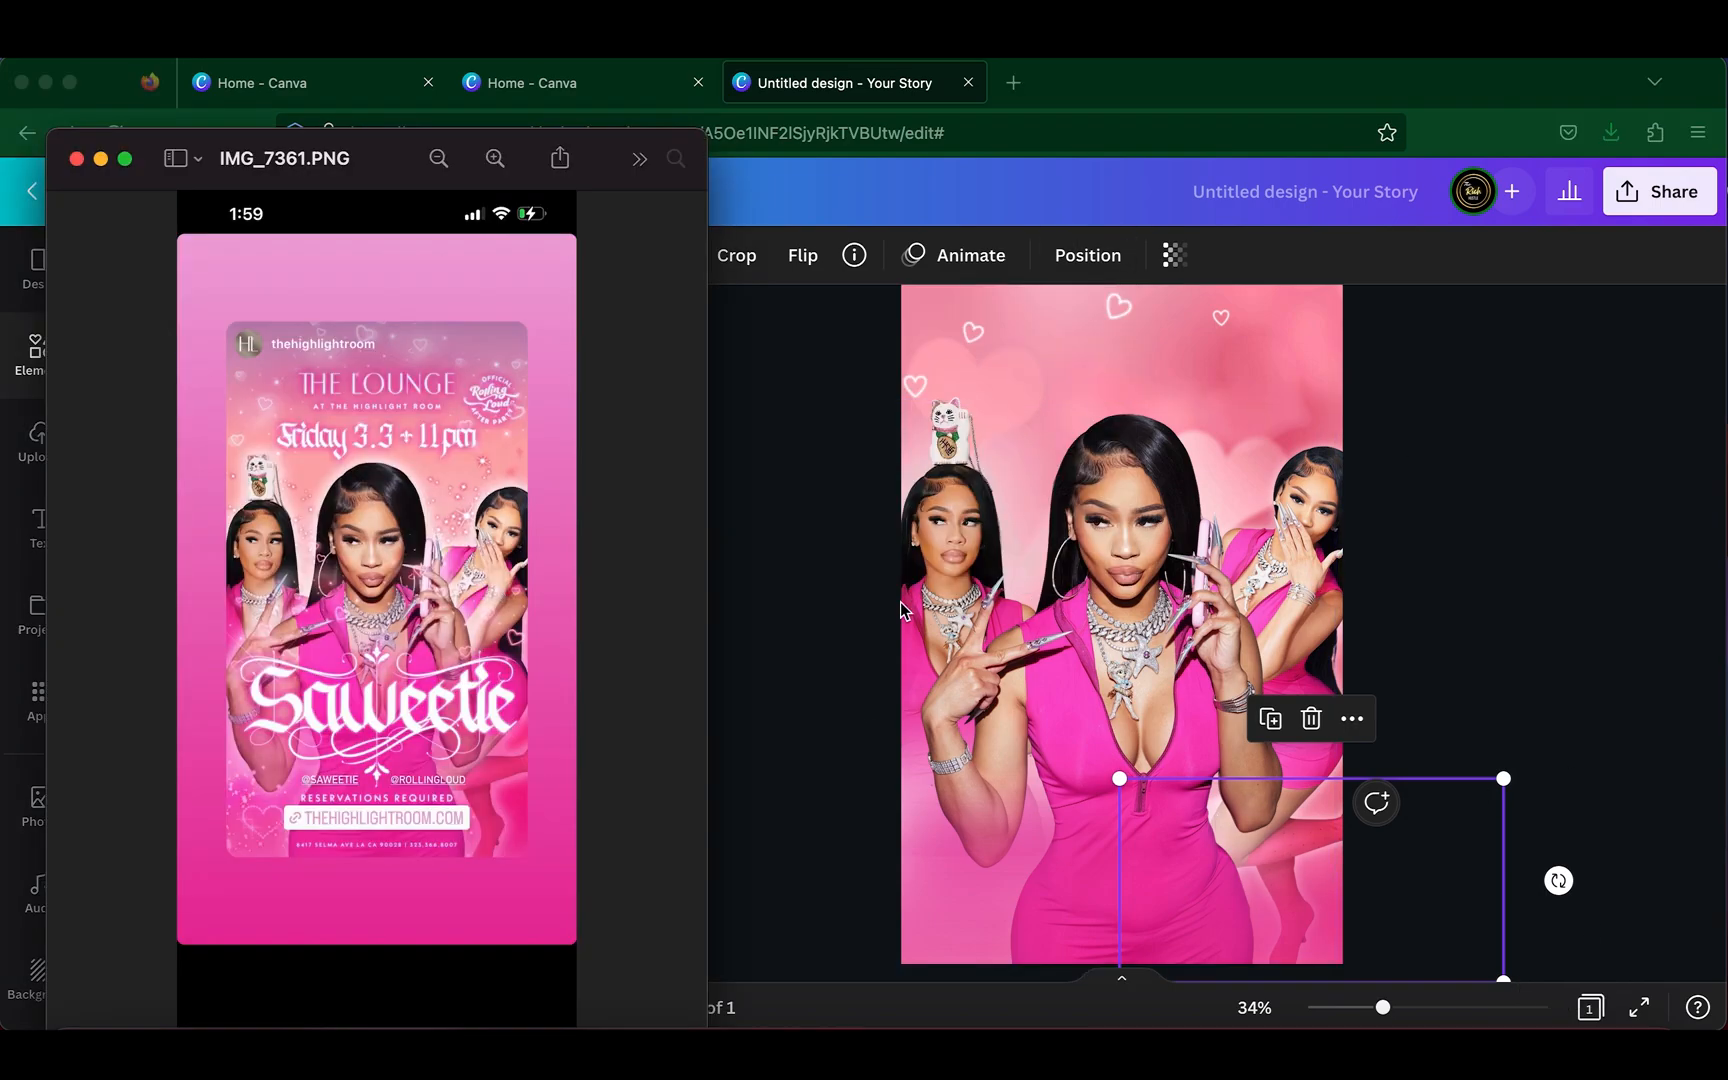
key("super+Tab")
- Duplicate the small white heart and place the copies at the page's top edge beside the larger heart, following the reference
left_click(1221, 317)
key("super+d")
left_click_drag(1225, 320, 1043, 364)
left_click(1068, 420)
key("super+Tab")
left_click(1061, 309)
key("super+Tab")
key("super+Tab")
- Duplicate the small top heart again and place a tiny copy near the page's upper right edge
left_click(1221, 317)
left_click(1182, 389)
left_click_drag(1230, 325, 1328, 329)
left_click(1540, 691)
key("super+Tab")
key("super+Tab")
- Duplicate the larger top heart and place a smaller copy near the right edge, just below the tiny heart
left_click(1118, 306)
left_click(1080, 405)
left_click_drag(1128, 316, 1334, 381)
key("super+Tab")
key("super+Tab")
left_click(1480, 480)
- Search the elements for "sparkle" and browse all matching graphics
left_click(421, 270)
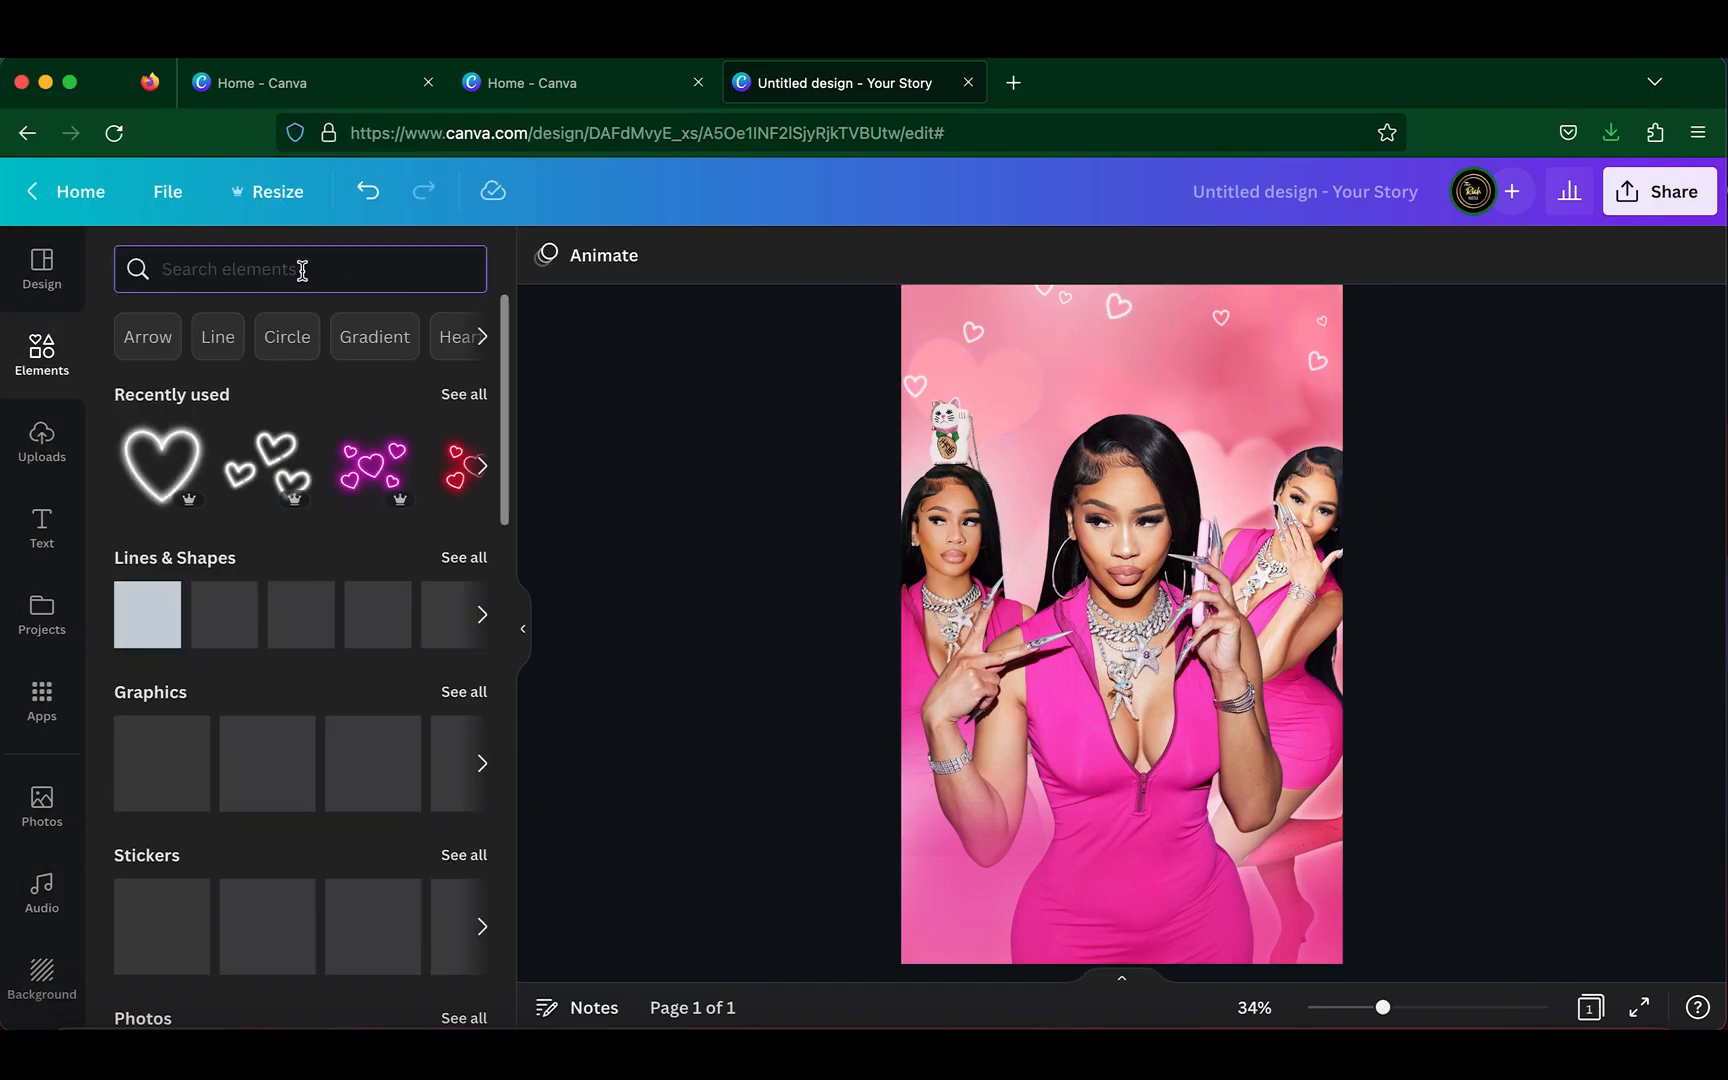
type("s")
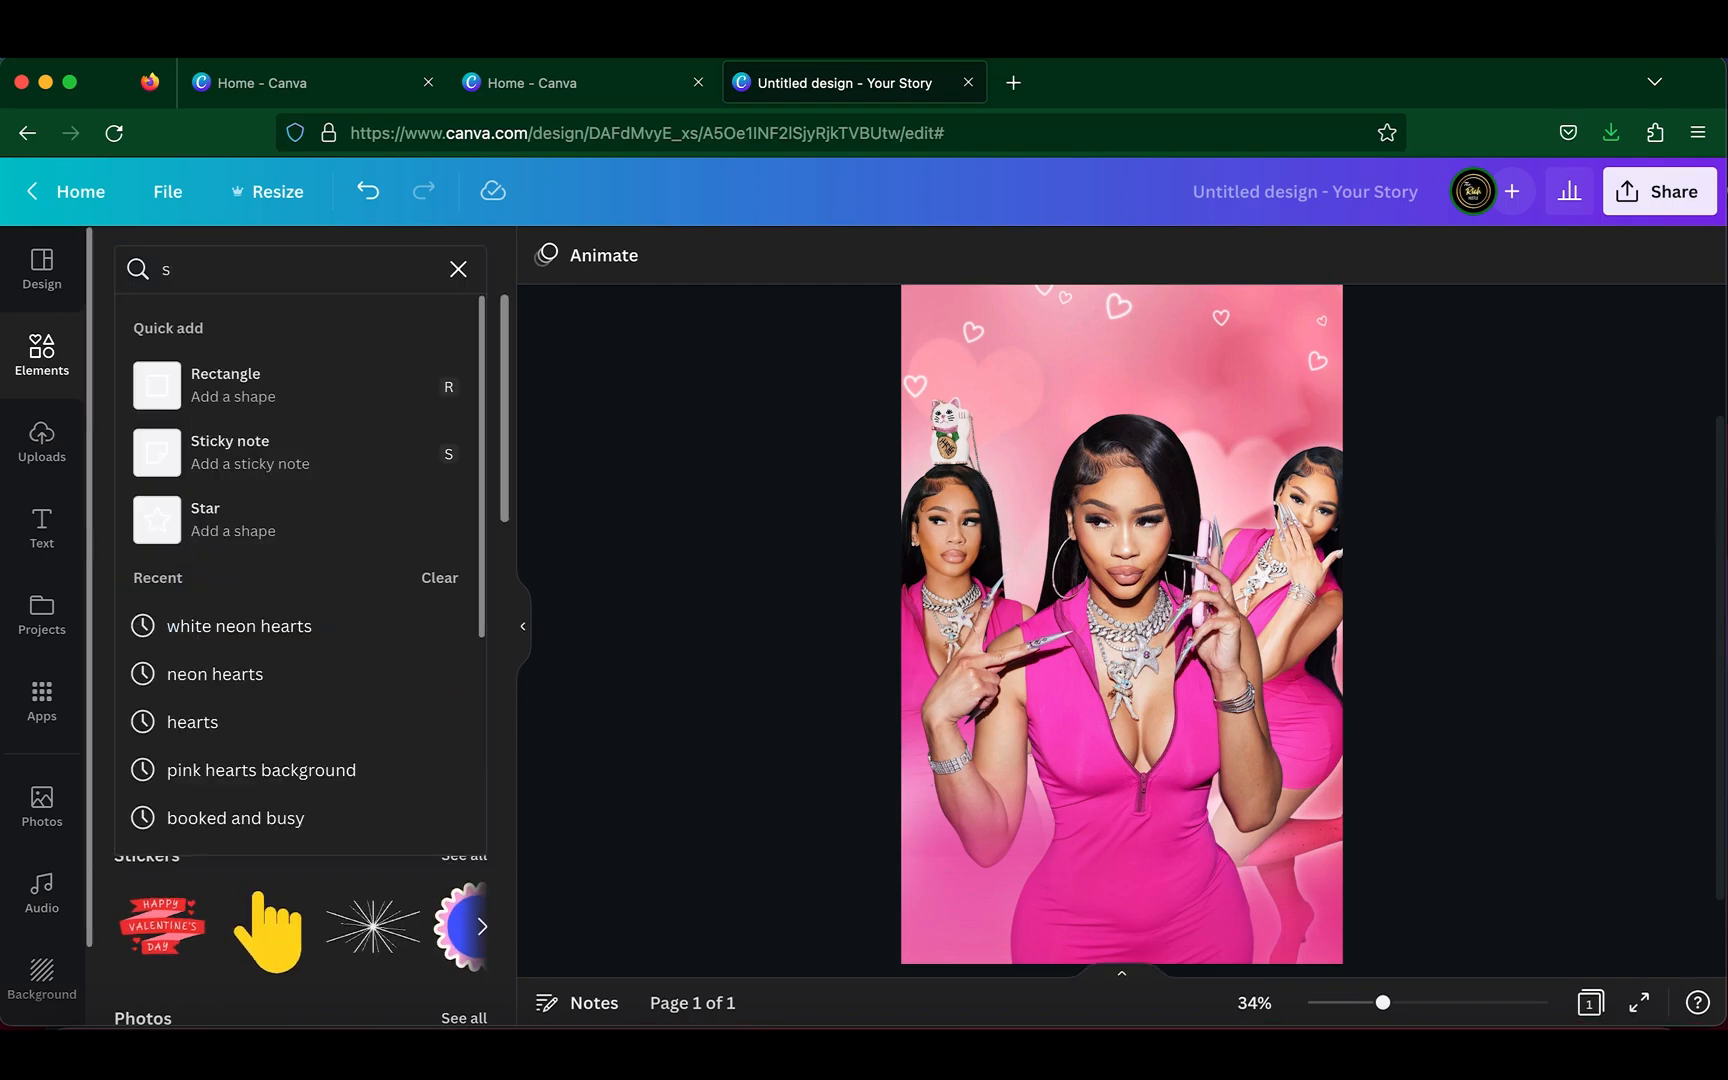
type("parkle")
key("Return")
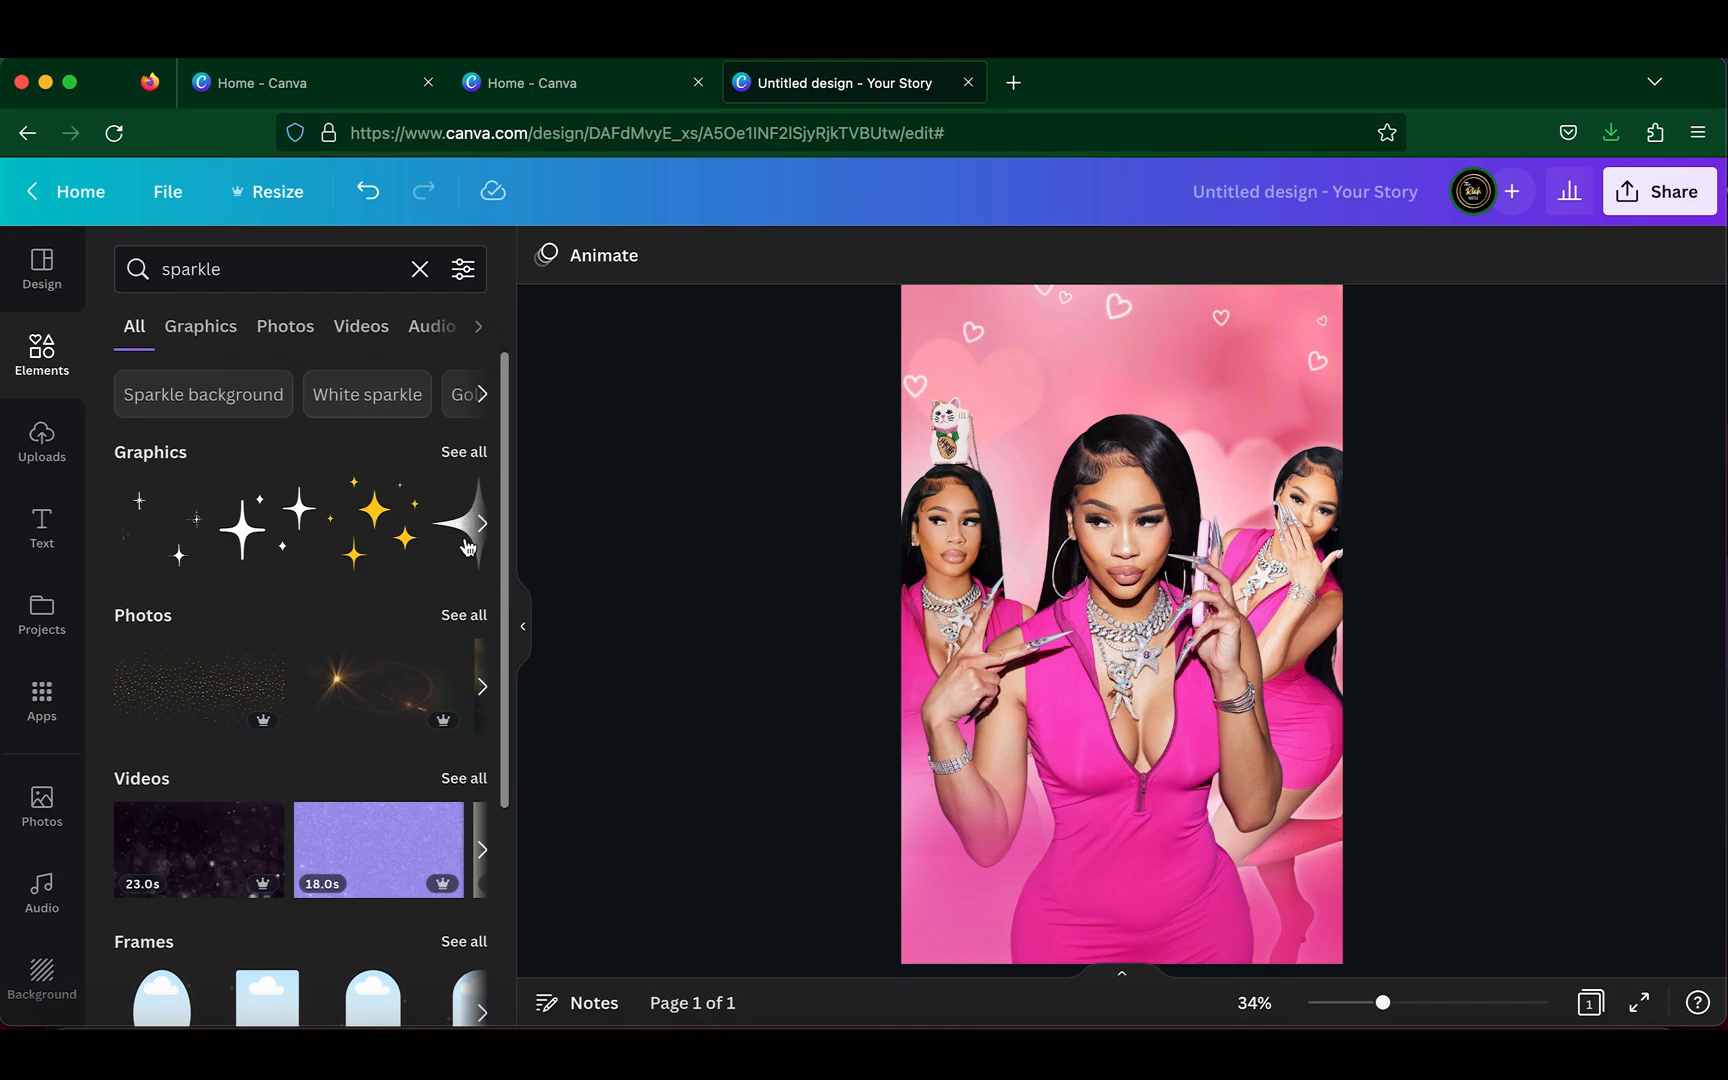
left_click(464, 451)
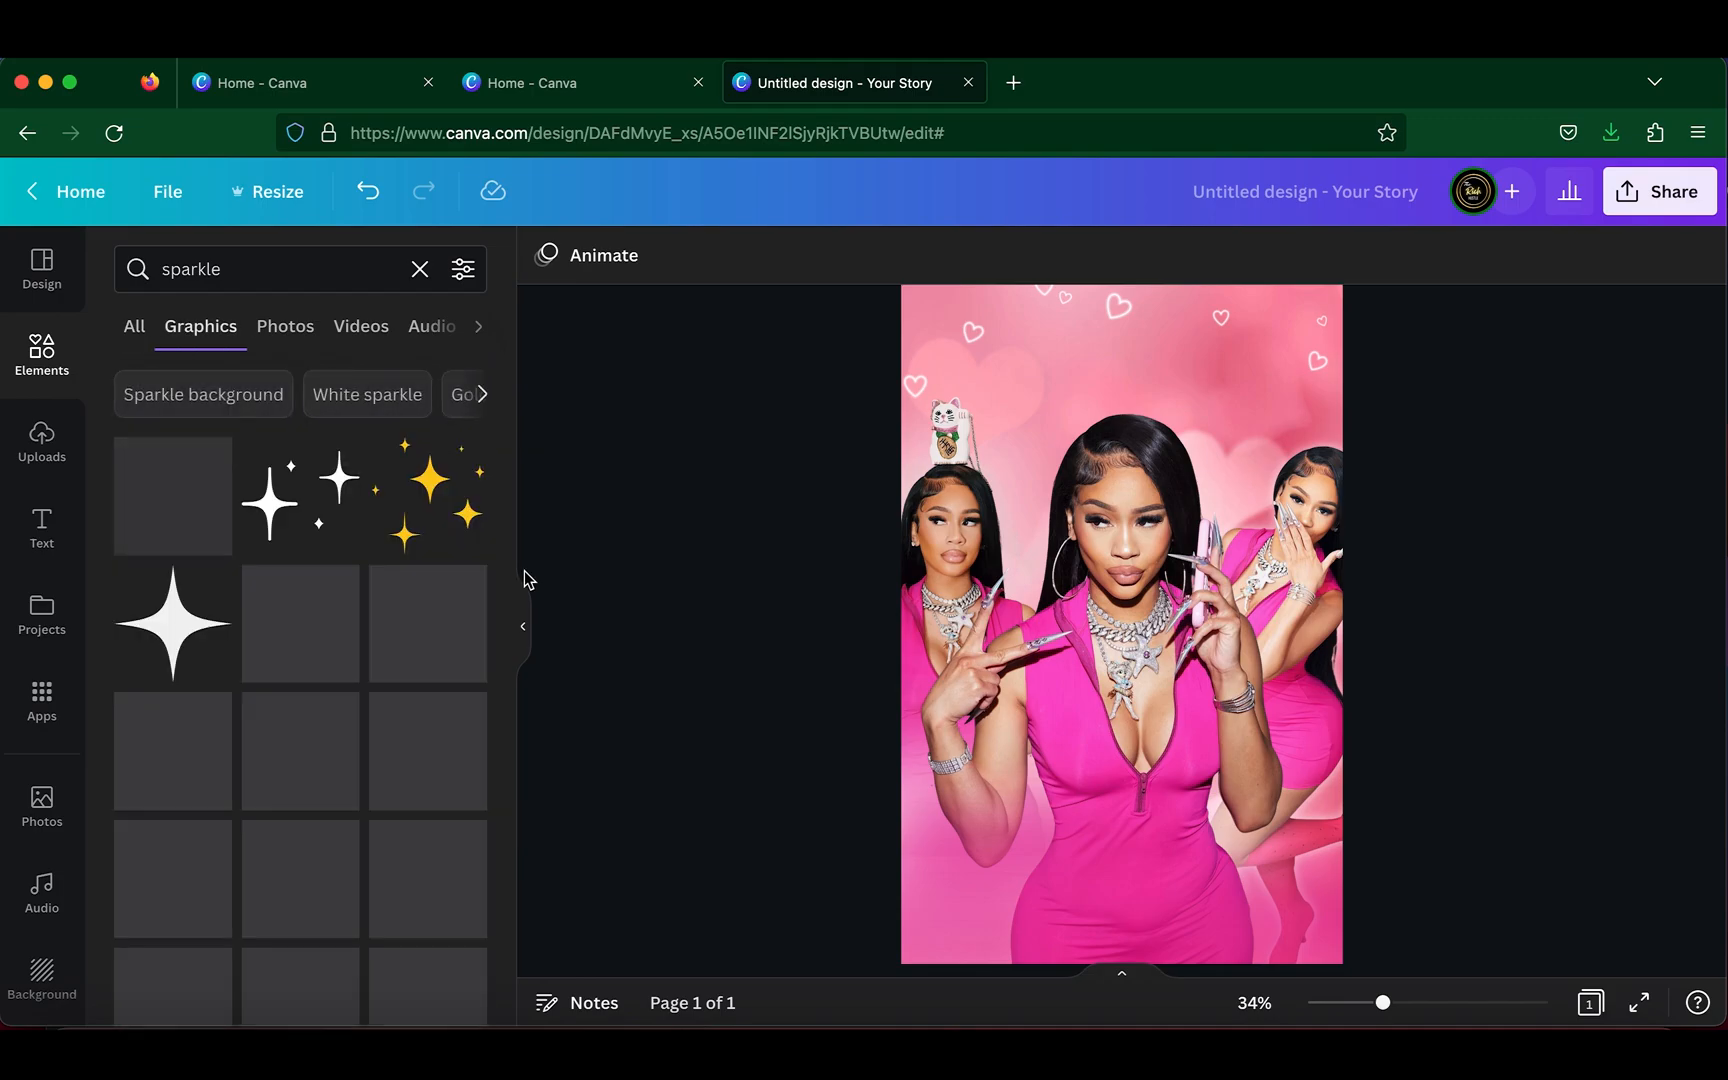
scroll(440, 620, "down", 2)
scroll(435, 613, "down", 1)
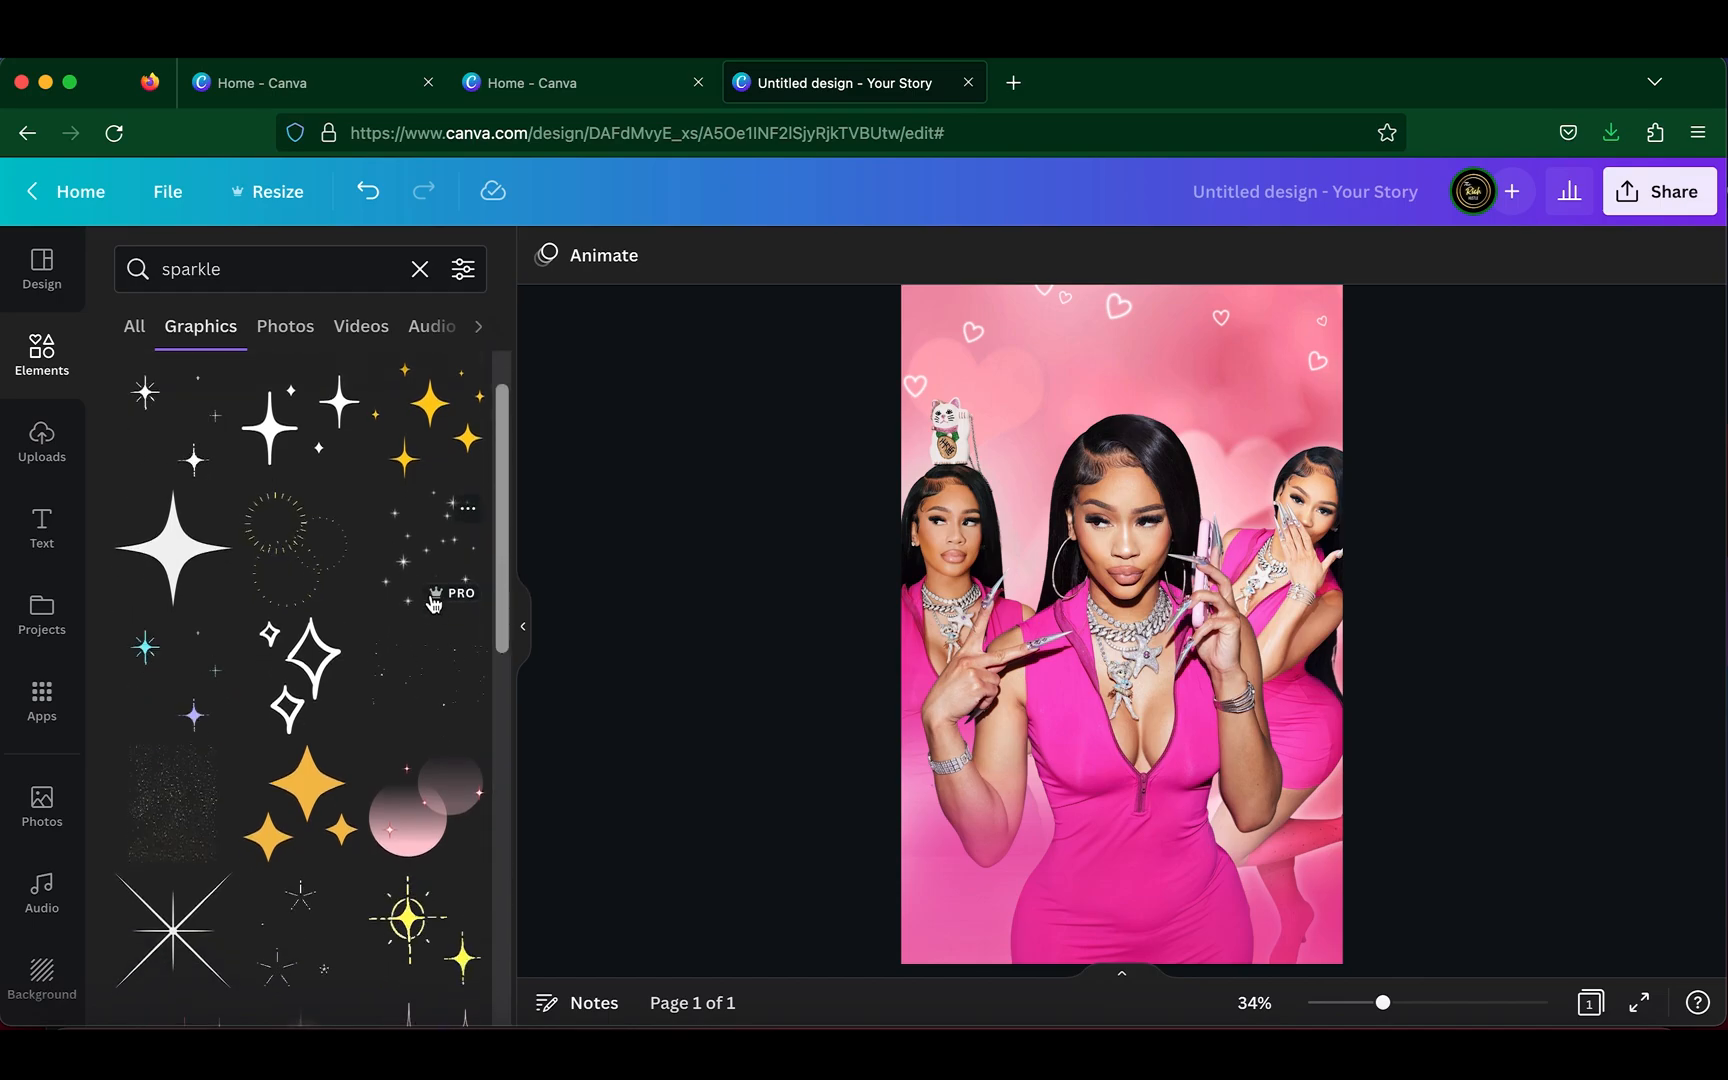
- Add the scattered white sparkle graphic, shrunk to fit between the central woman's hair and the right-hand woman as in the reference
left_click(1562, 1025)
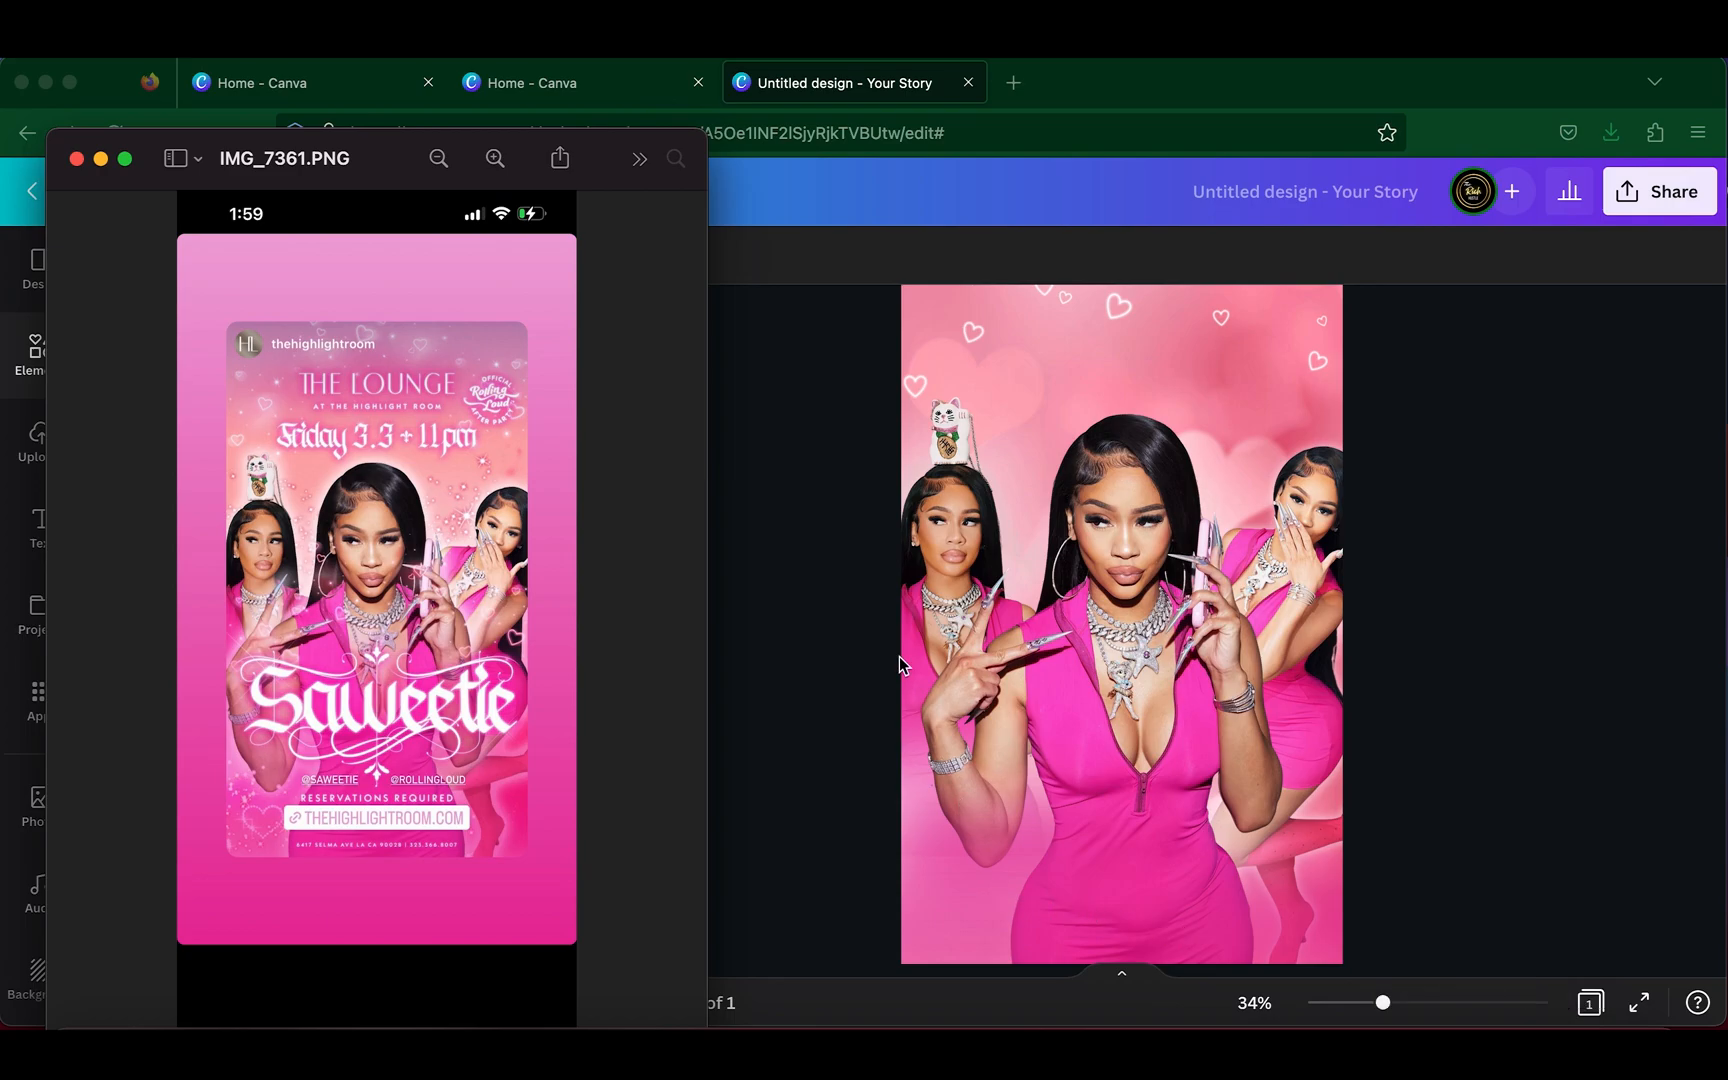
left_click(824, 568)
left_click(428, 552)
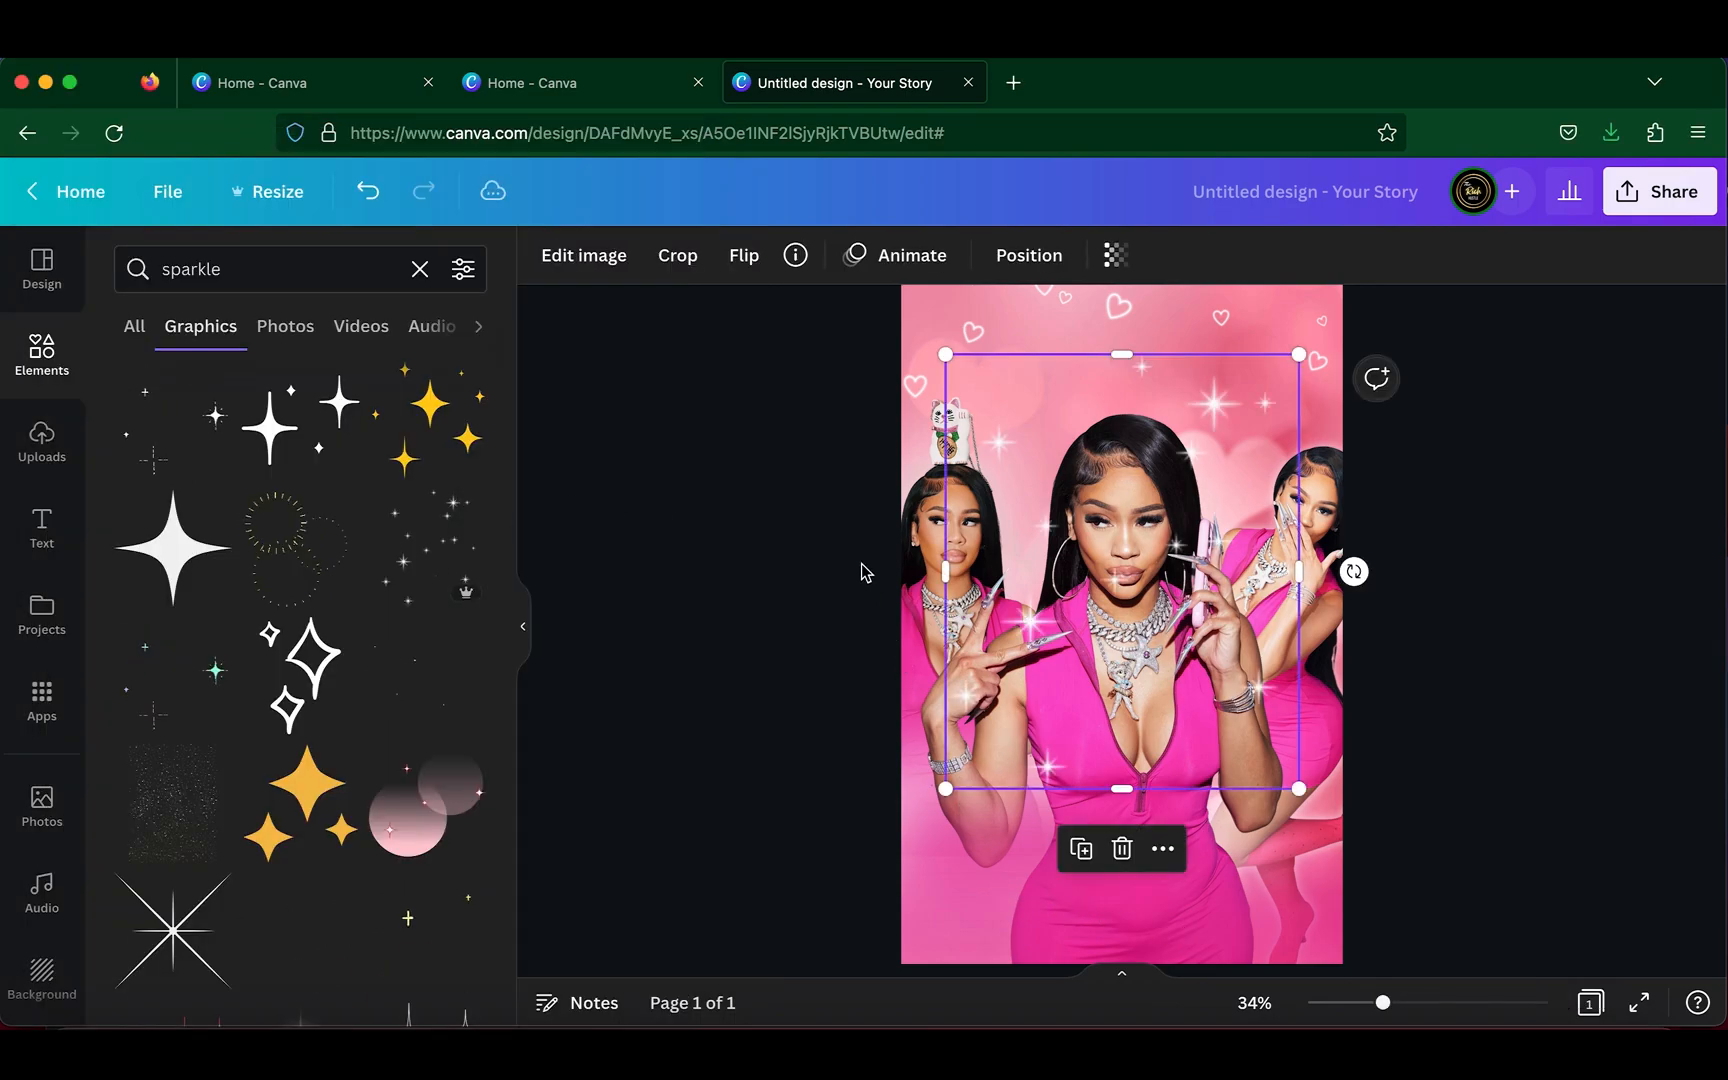
left_click_drag(1250, 527, 1282, 502)
left_click_drag(977, 763, 1190, 522)
left_click_drag(1248, 440, 1210, 507)
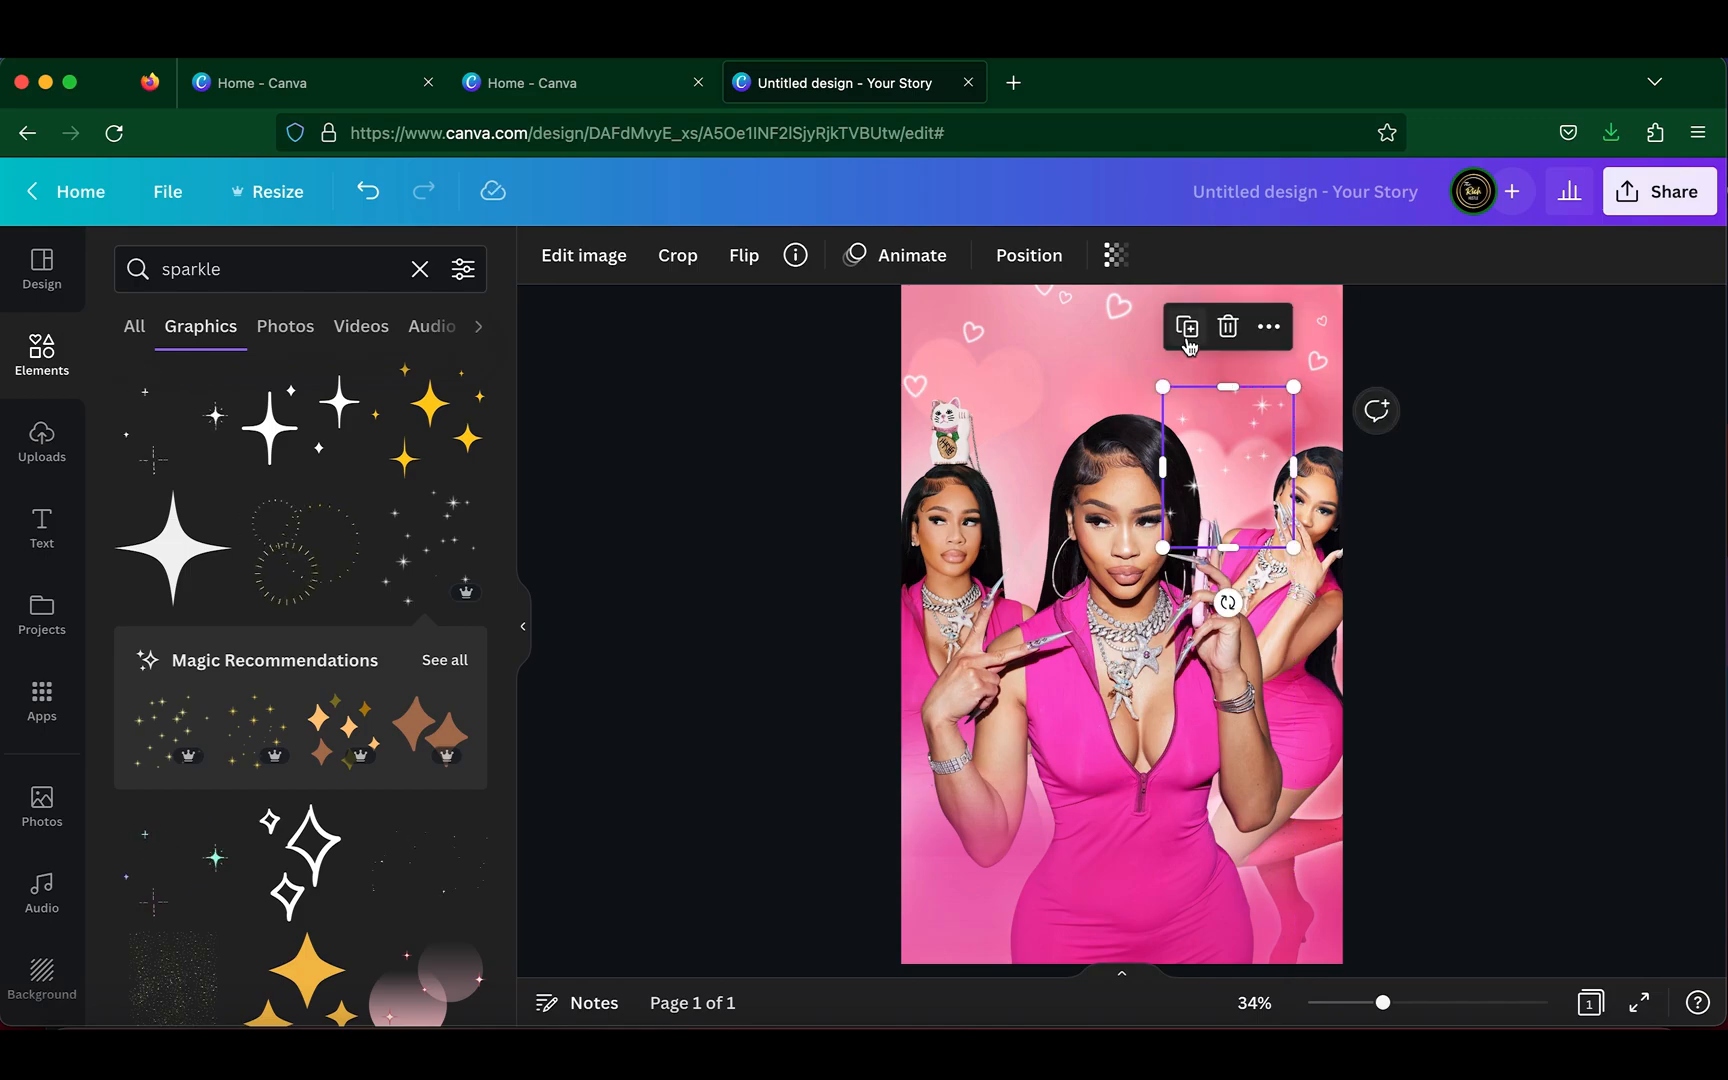
left_click(1450, 439)
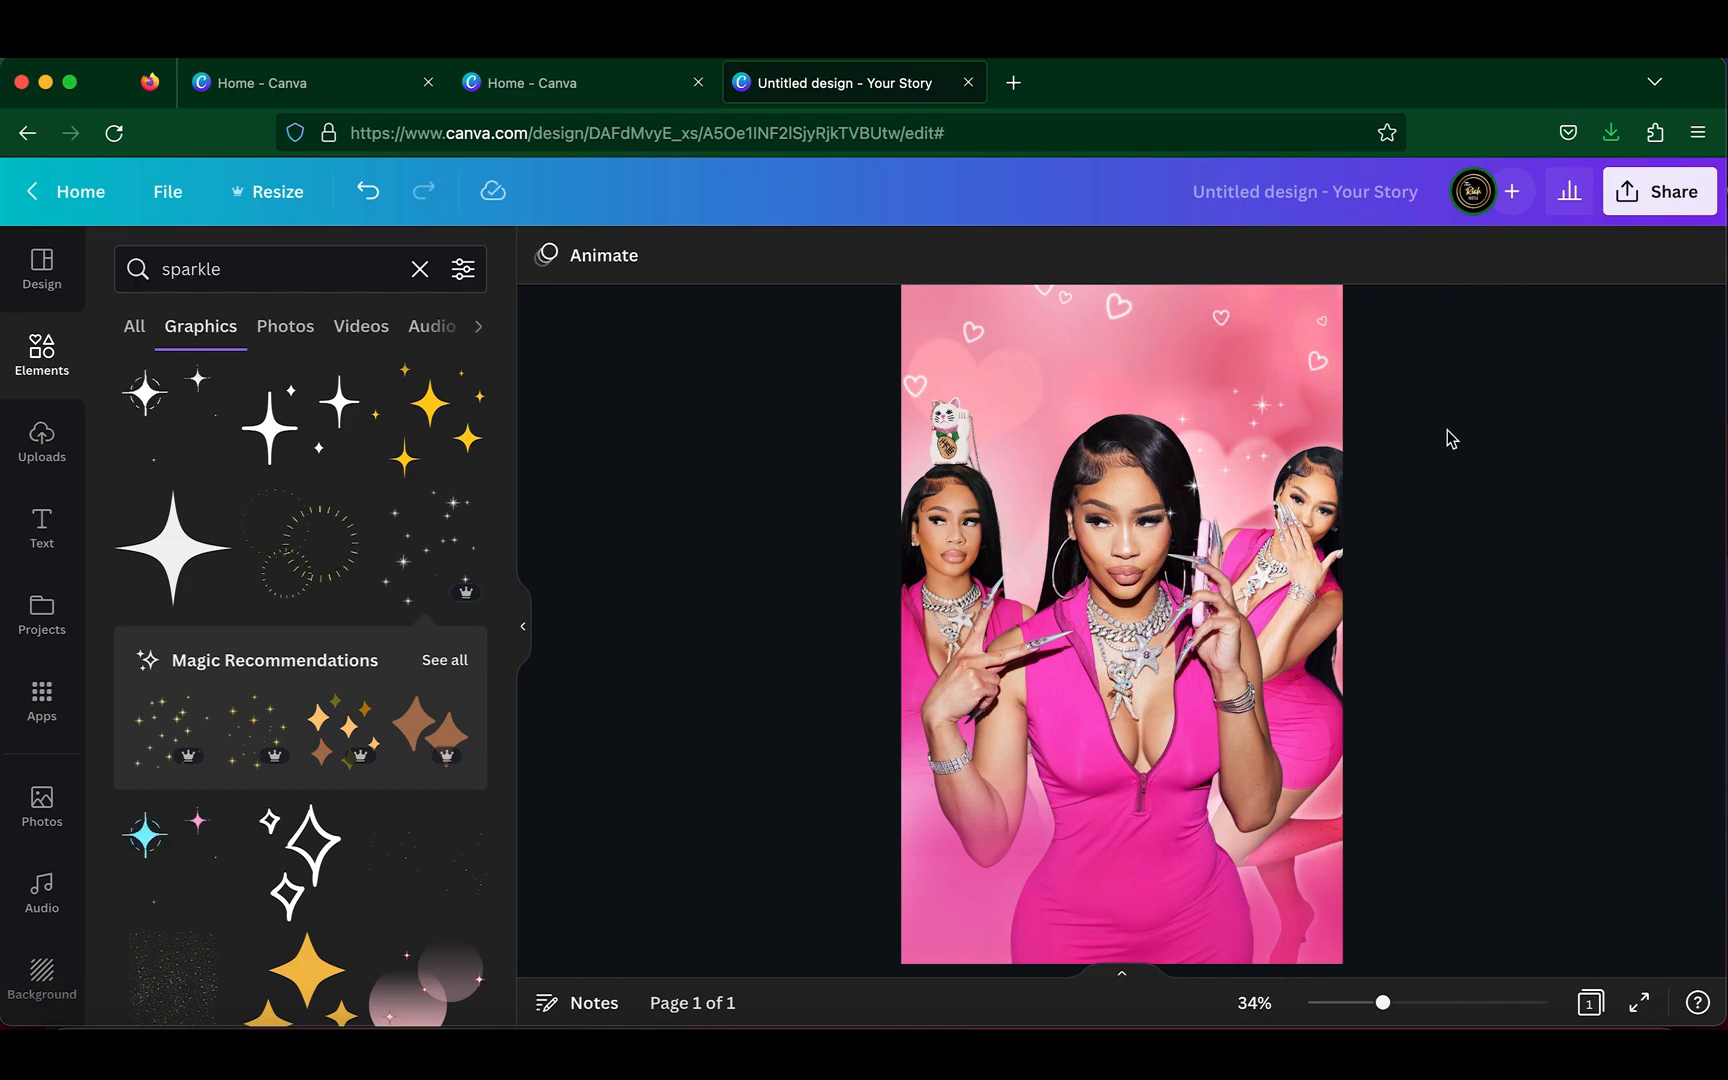
- Send the sparkle cluster backward in the layer order
left_click(1230, 455)
left_click(1020, 258)
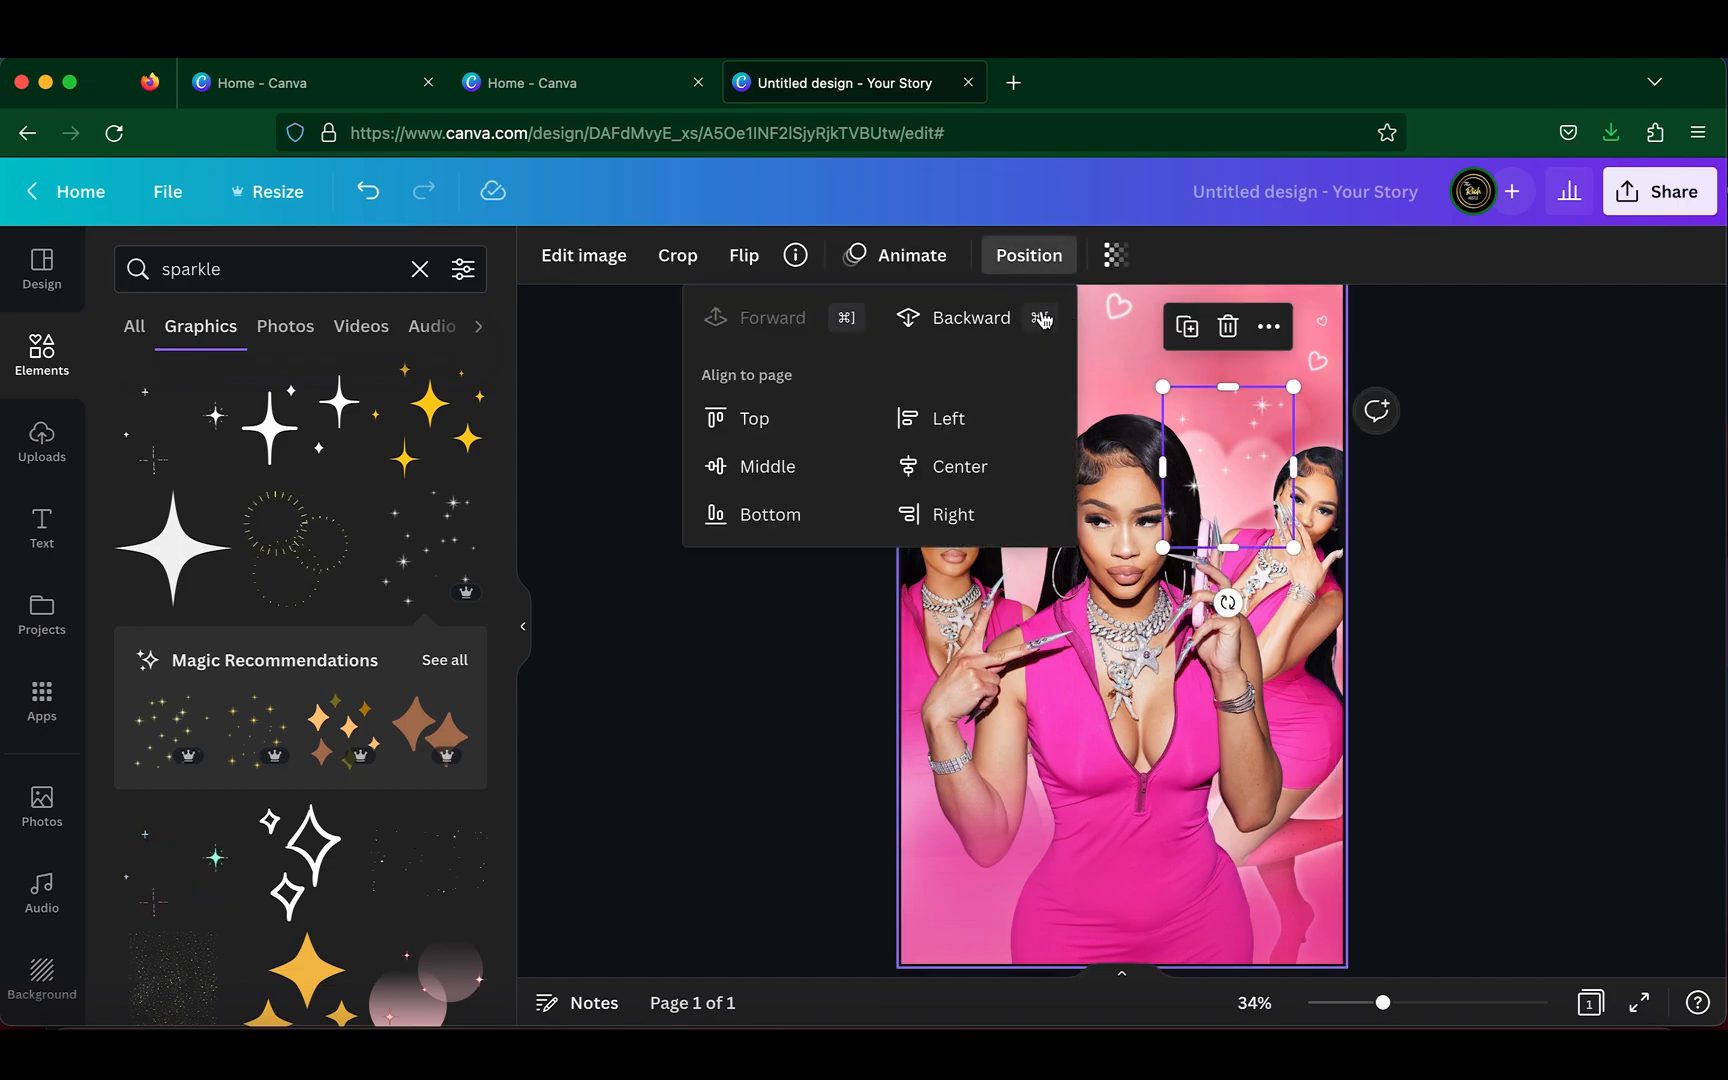
left_click(1605, 625)
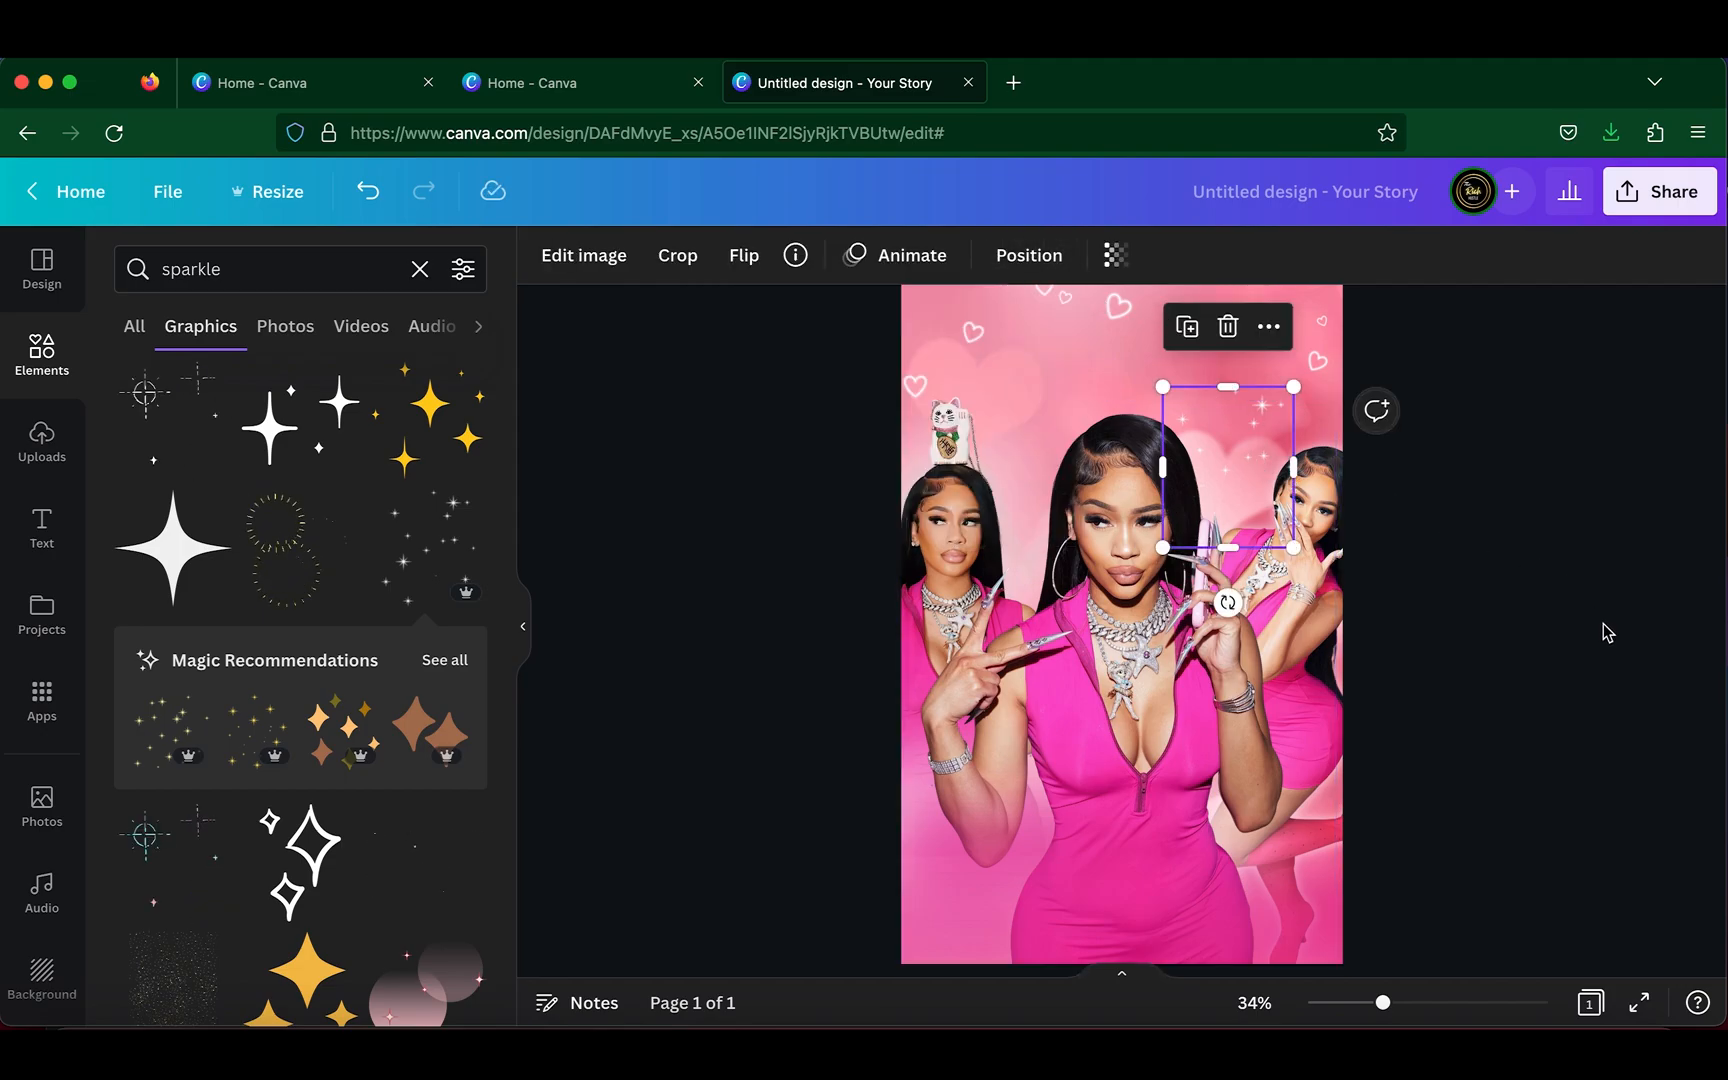
- Duplicate the sparkle cluster, place the copy slightly lower, and send it to the back behind the cutouts
left_click(1189, 328)
left_click_drag(1258, 493, 1258, 526)
left_click(1552, 505)
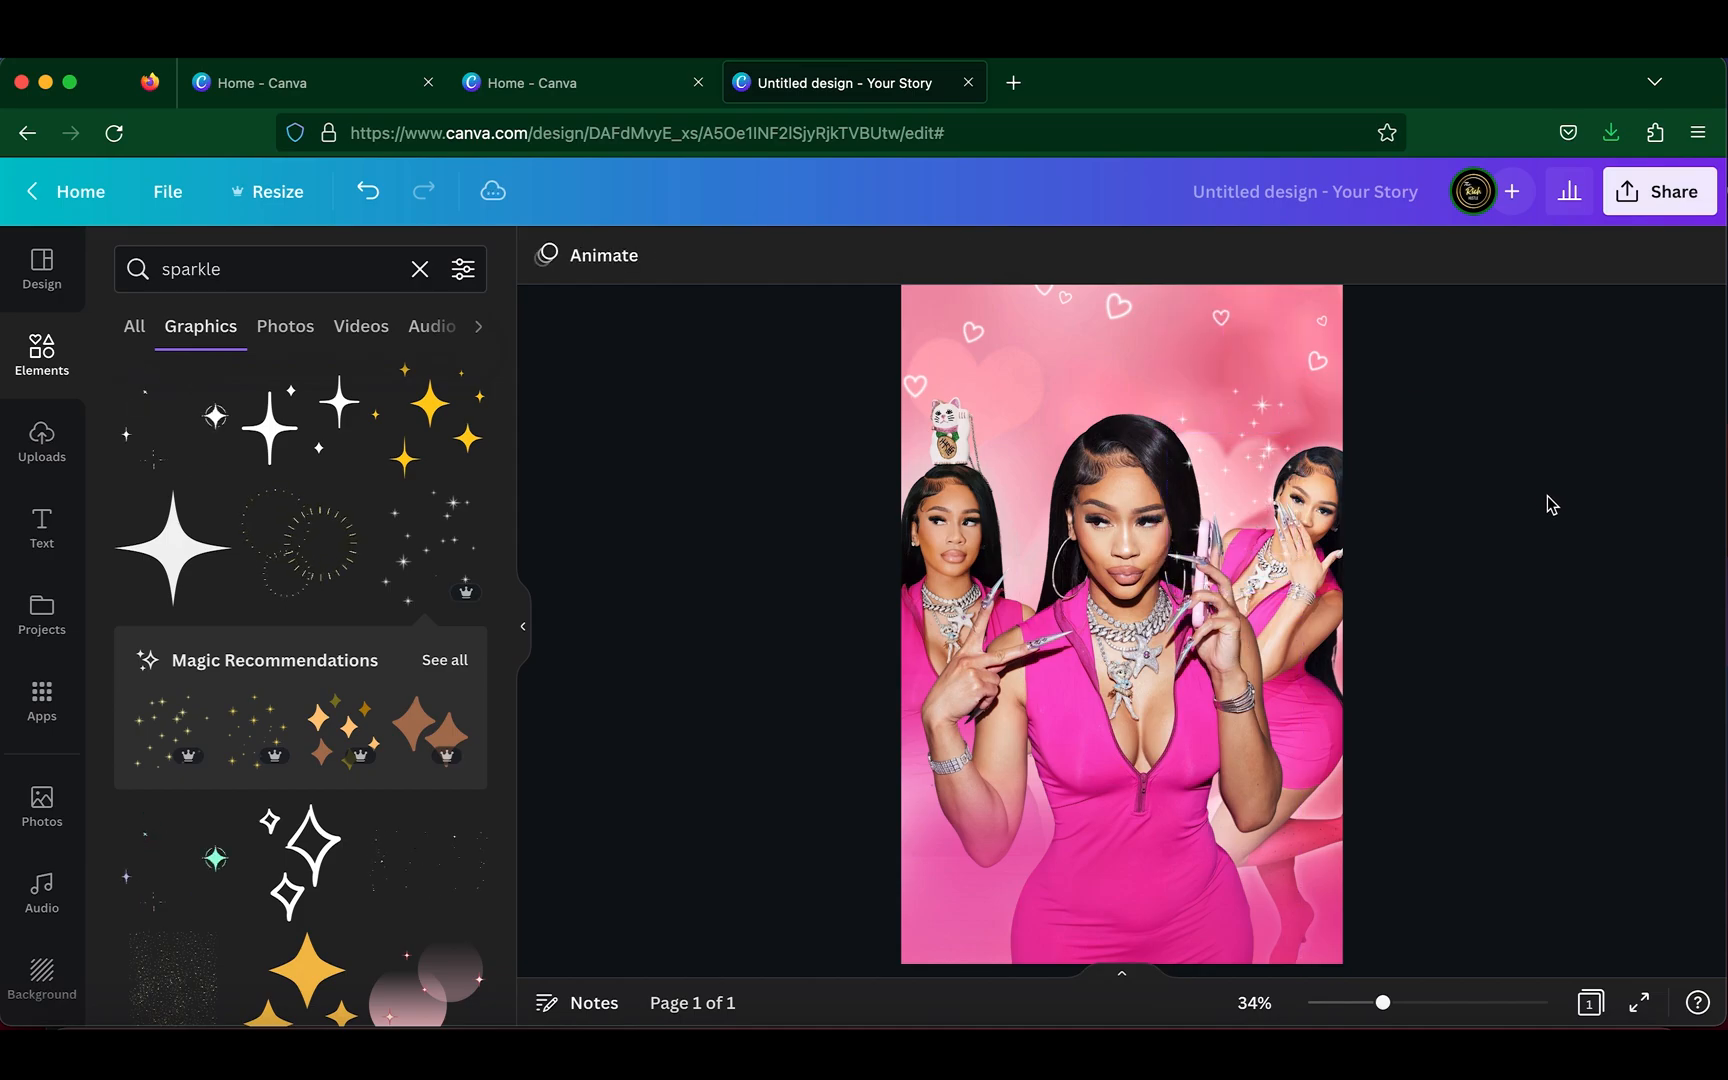
left_click(1263, 472)
left_click(1041, 270)
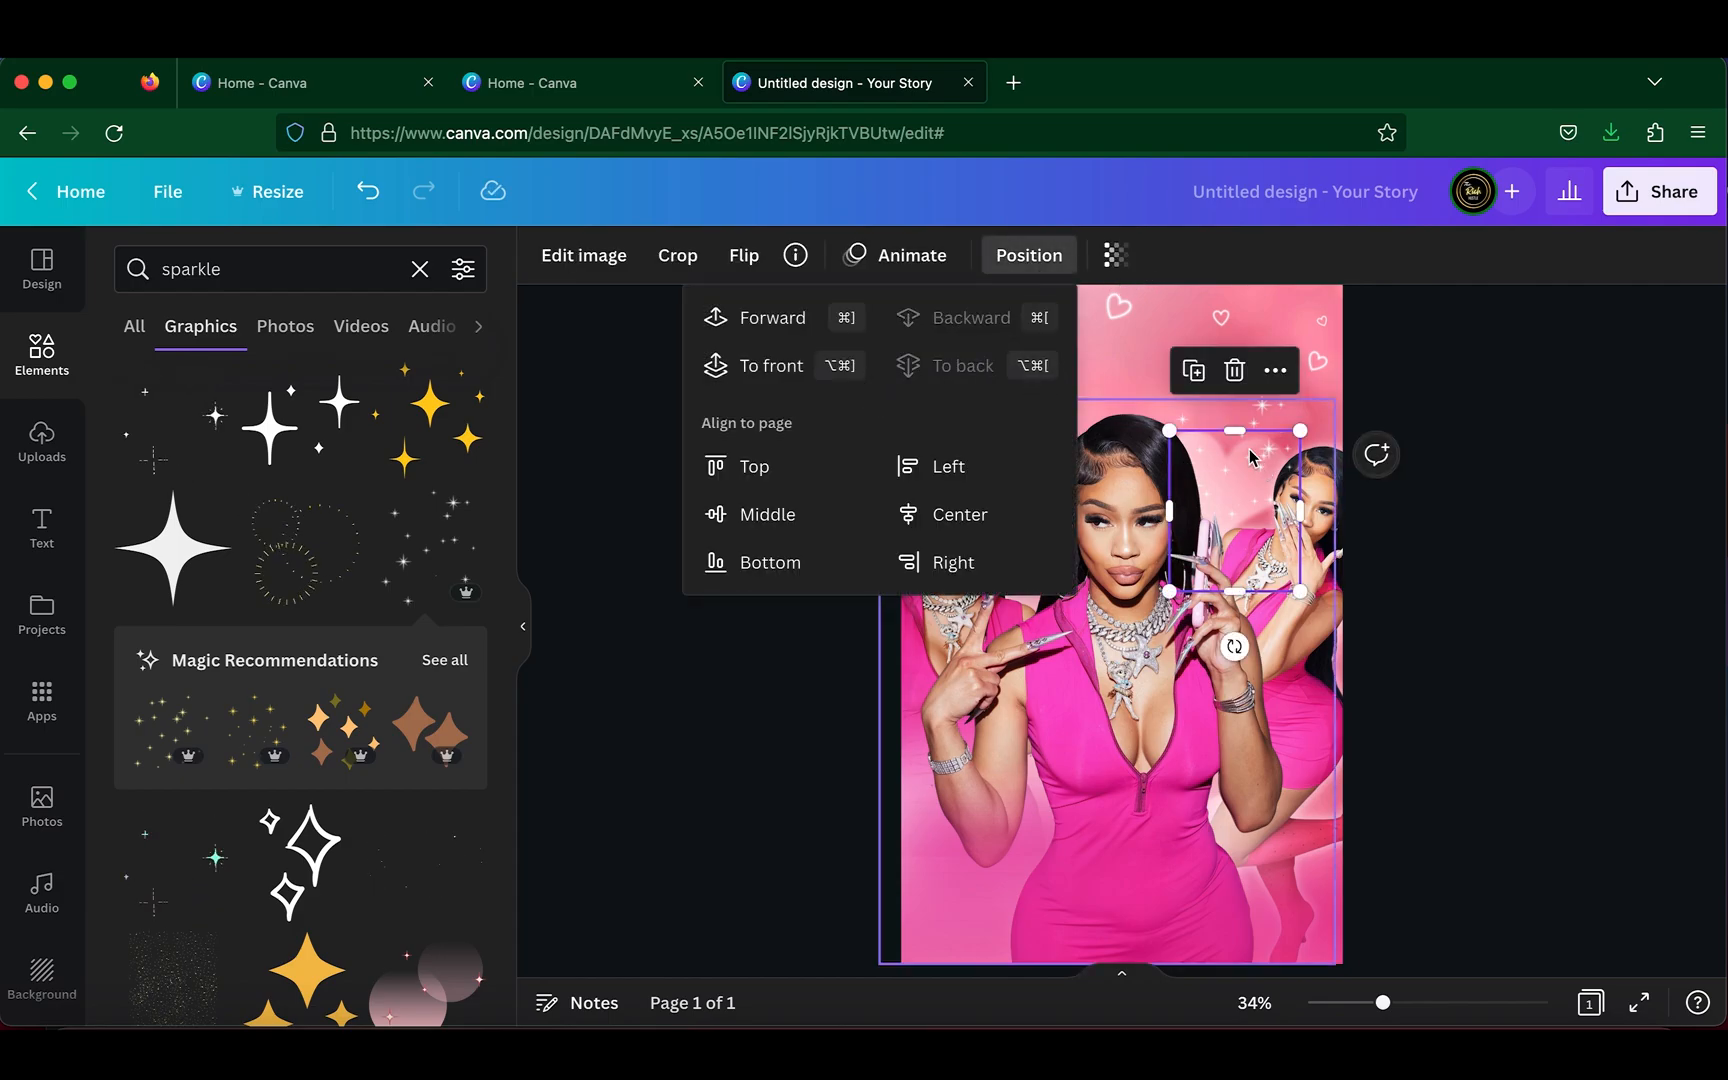
left_click(1608, 607)
left_click(1522, 421)
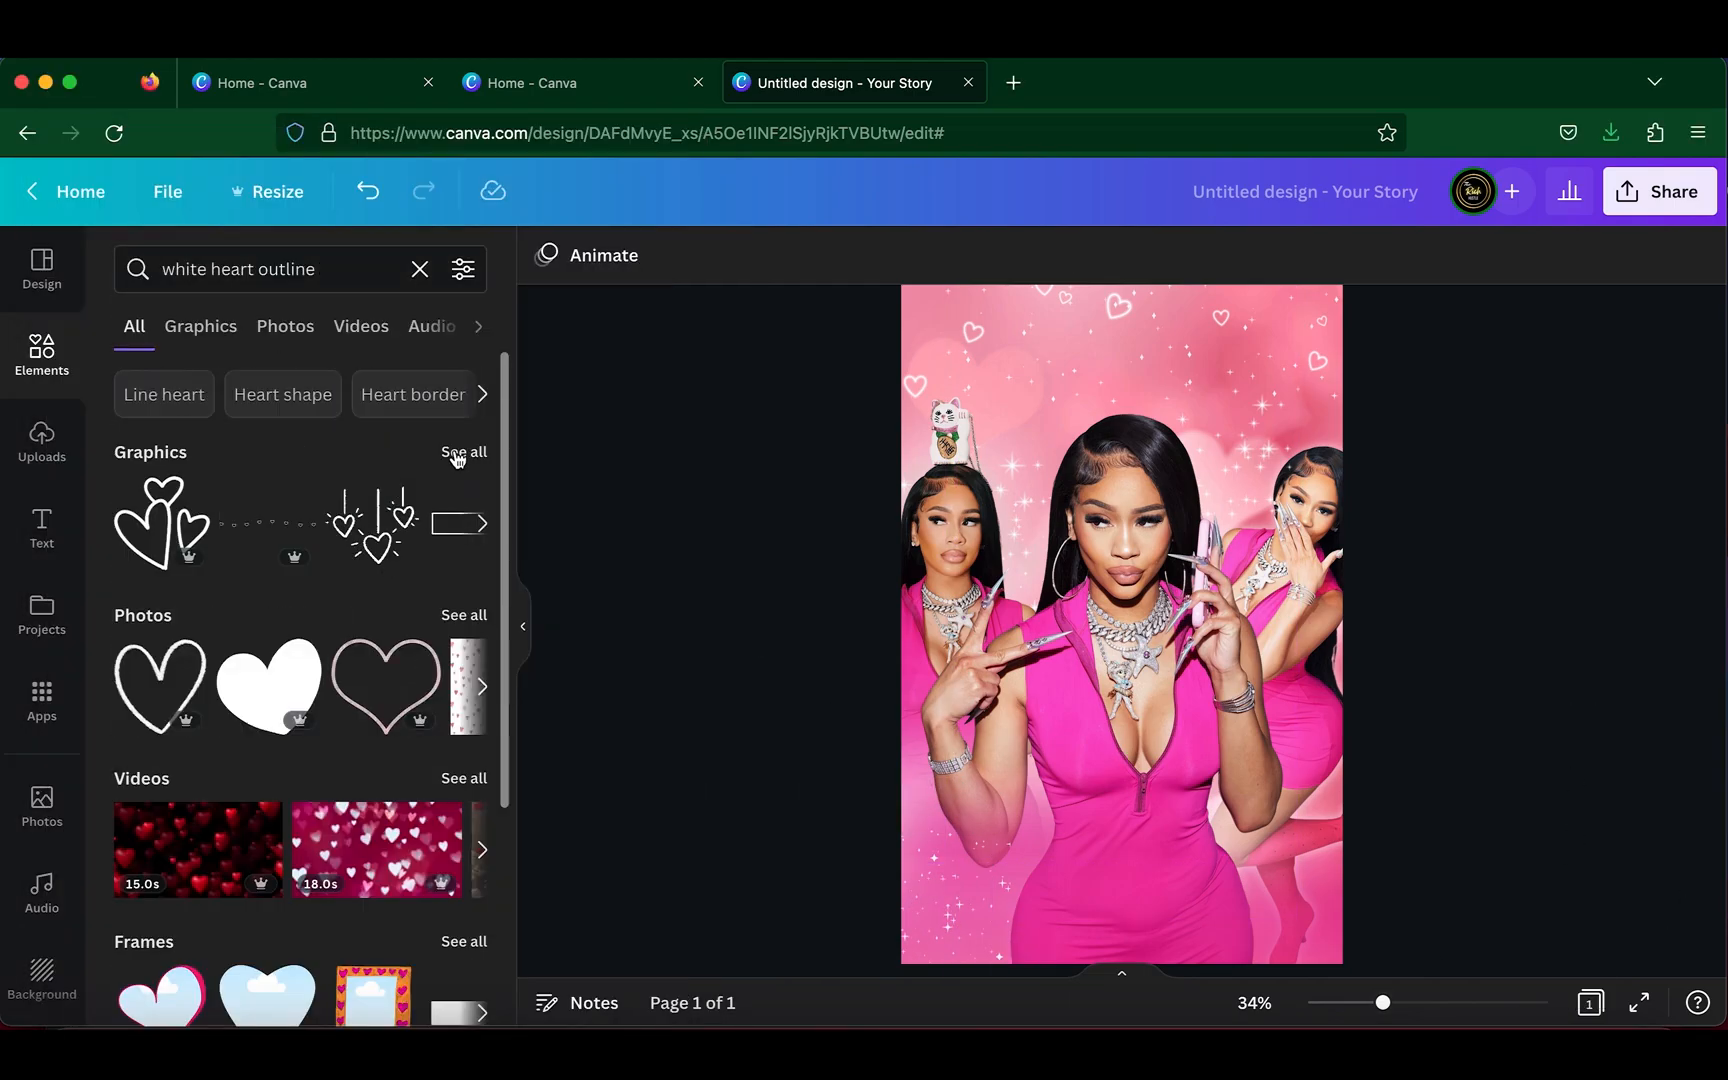
- Add a plain white heart outline from the "white heart outline" graphics and shrink it into the page's lower left corner
left_click(456, 457)
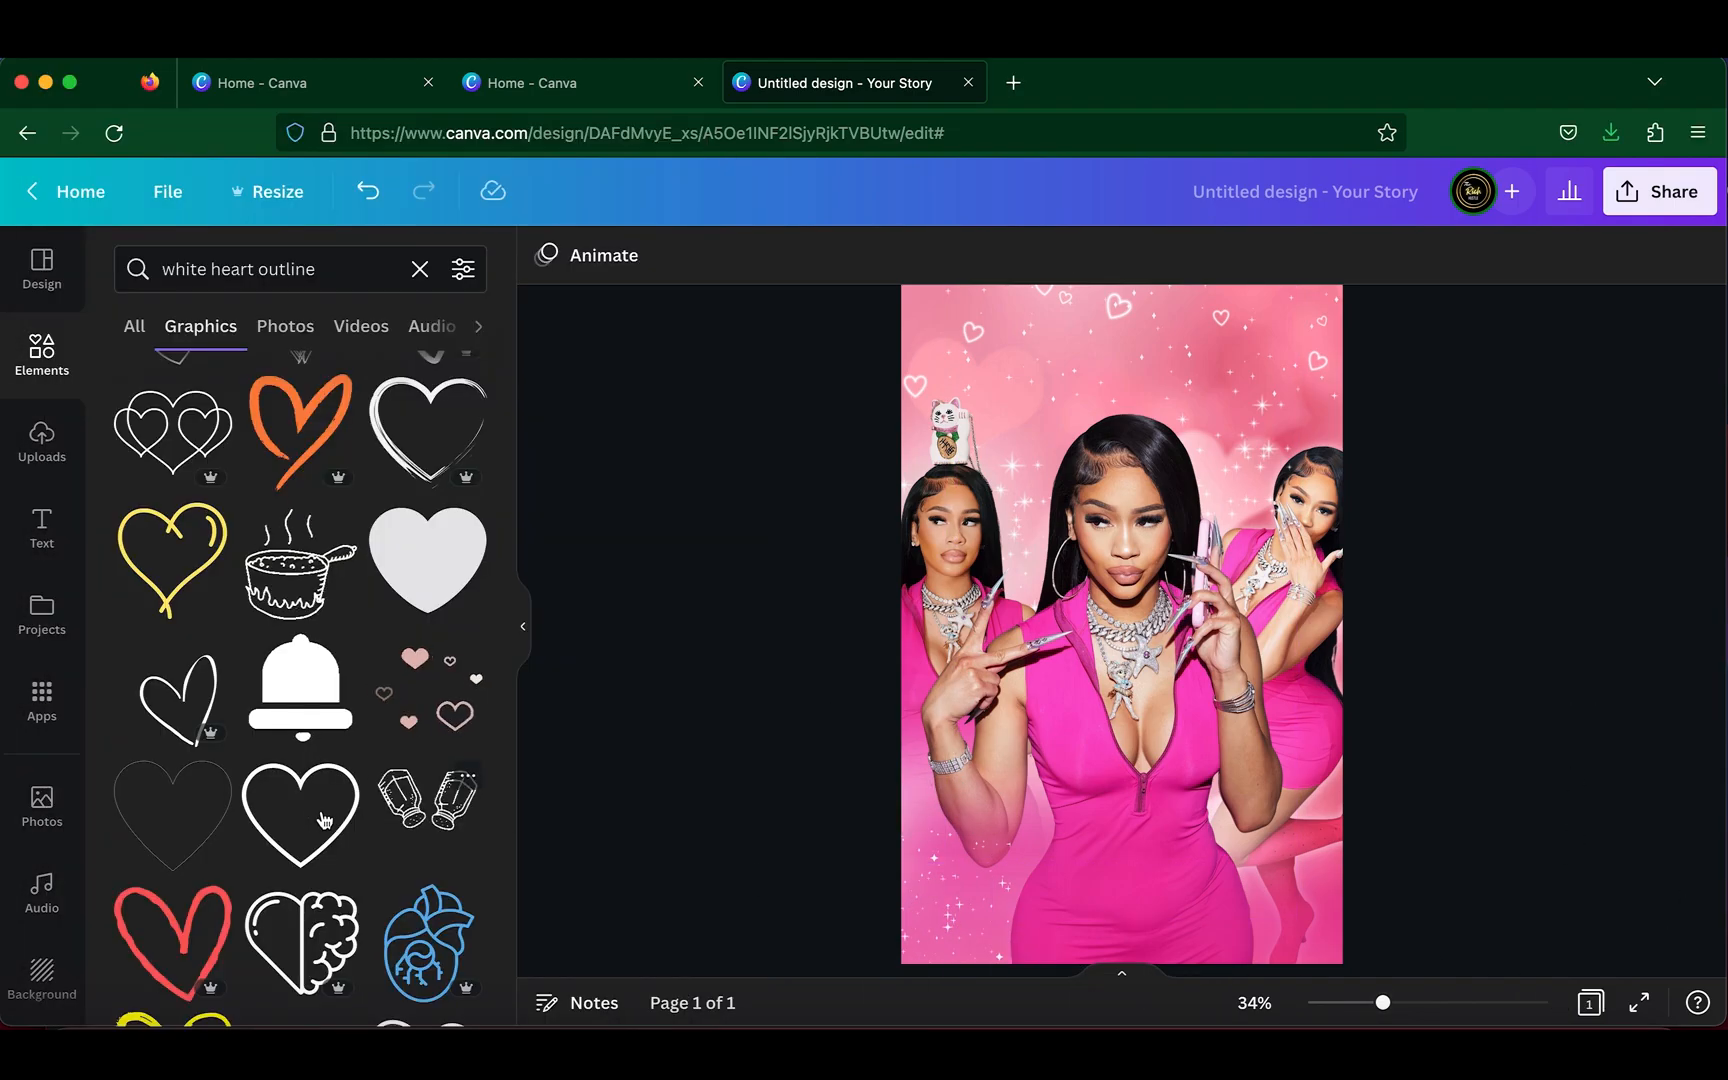
left_click(323, 820)
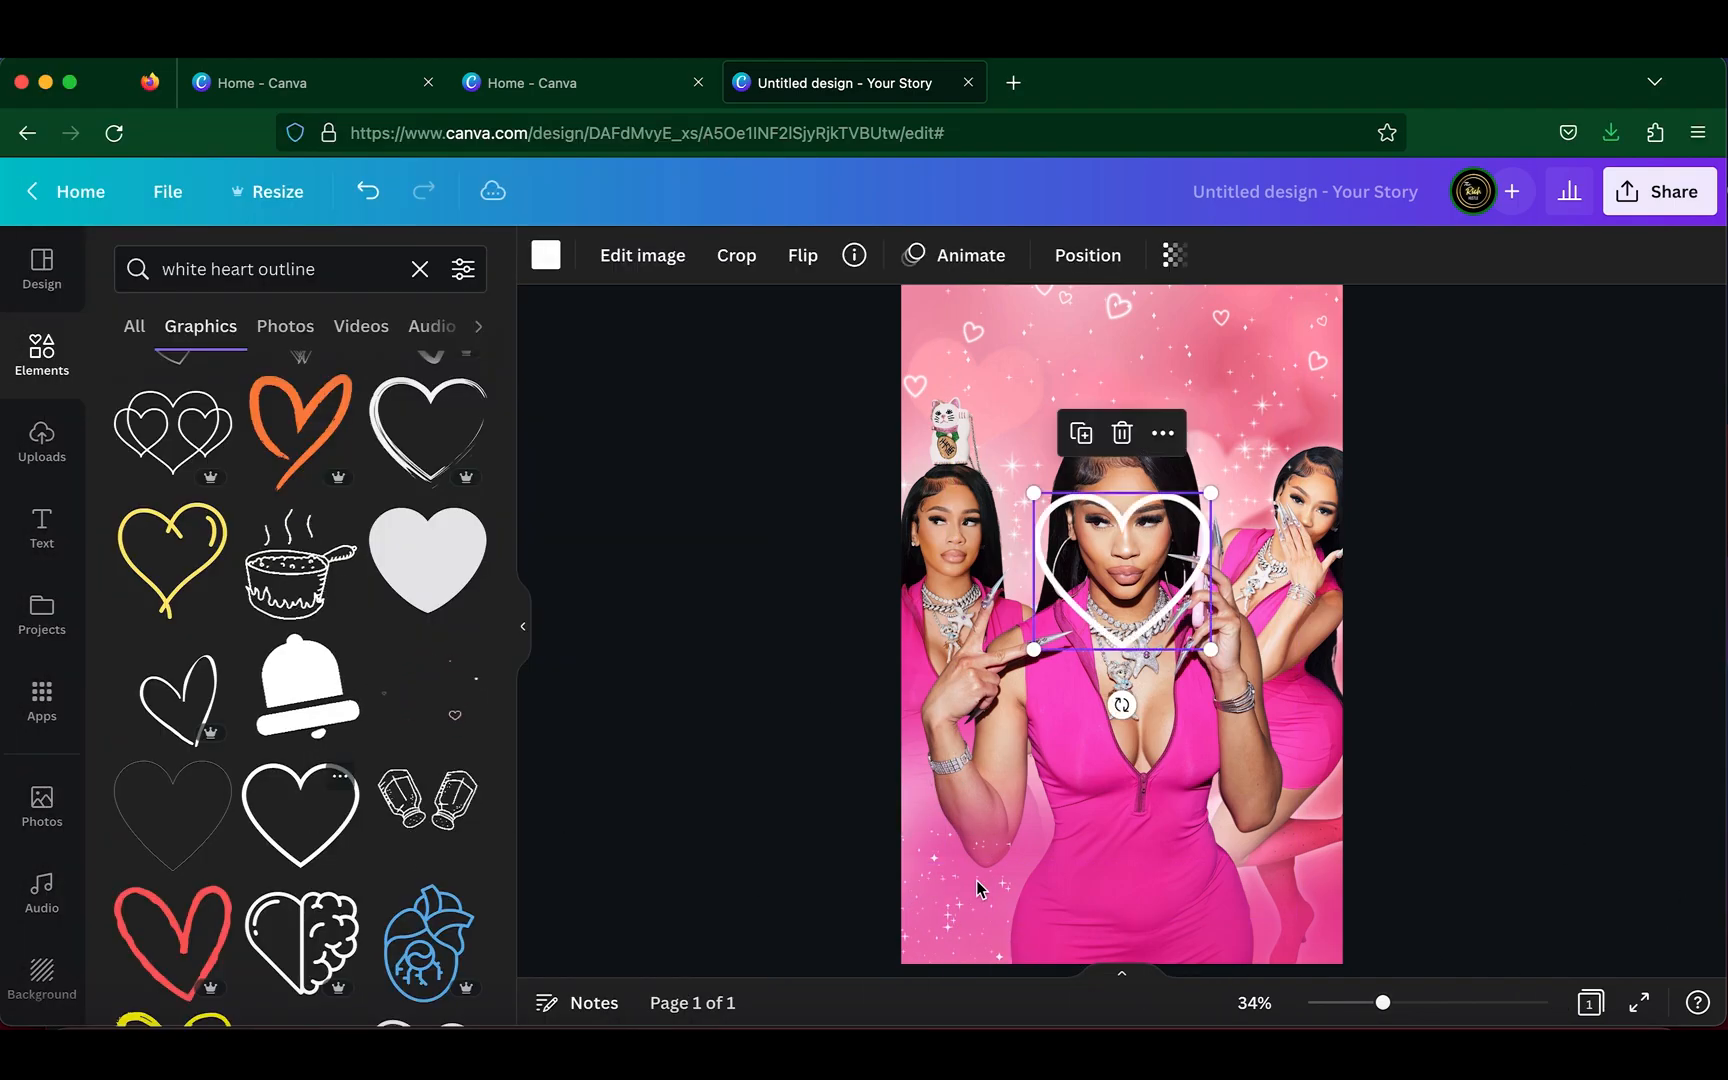
left_click_drag(1118, 599, 976, 900)
left_click_drag(1068, 951, 995, 1014)
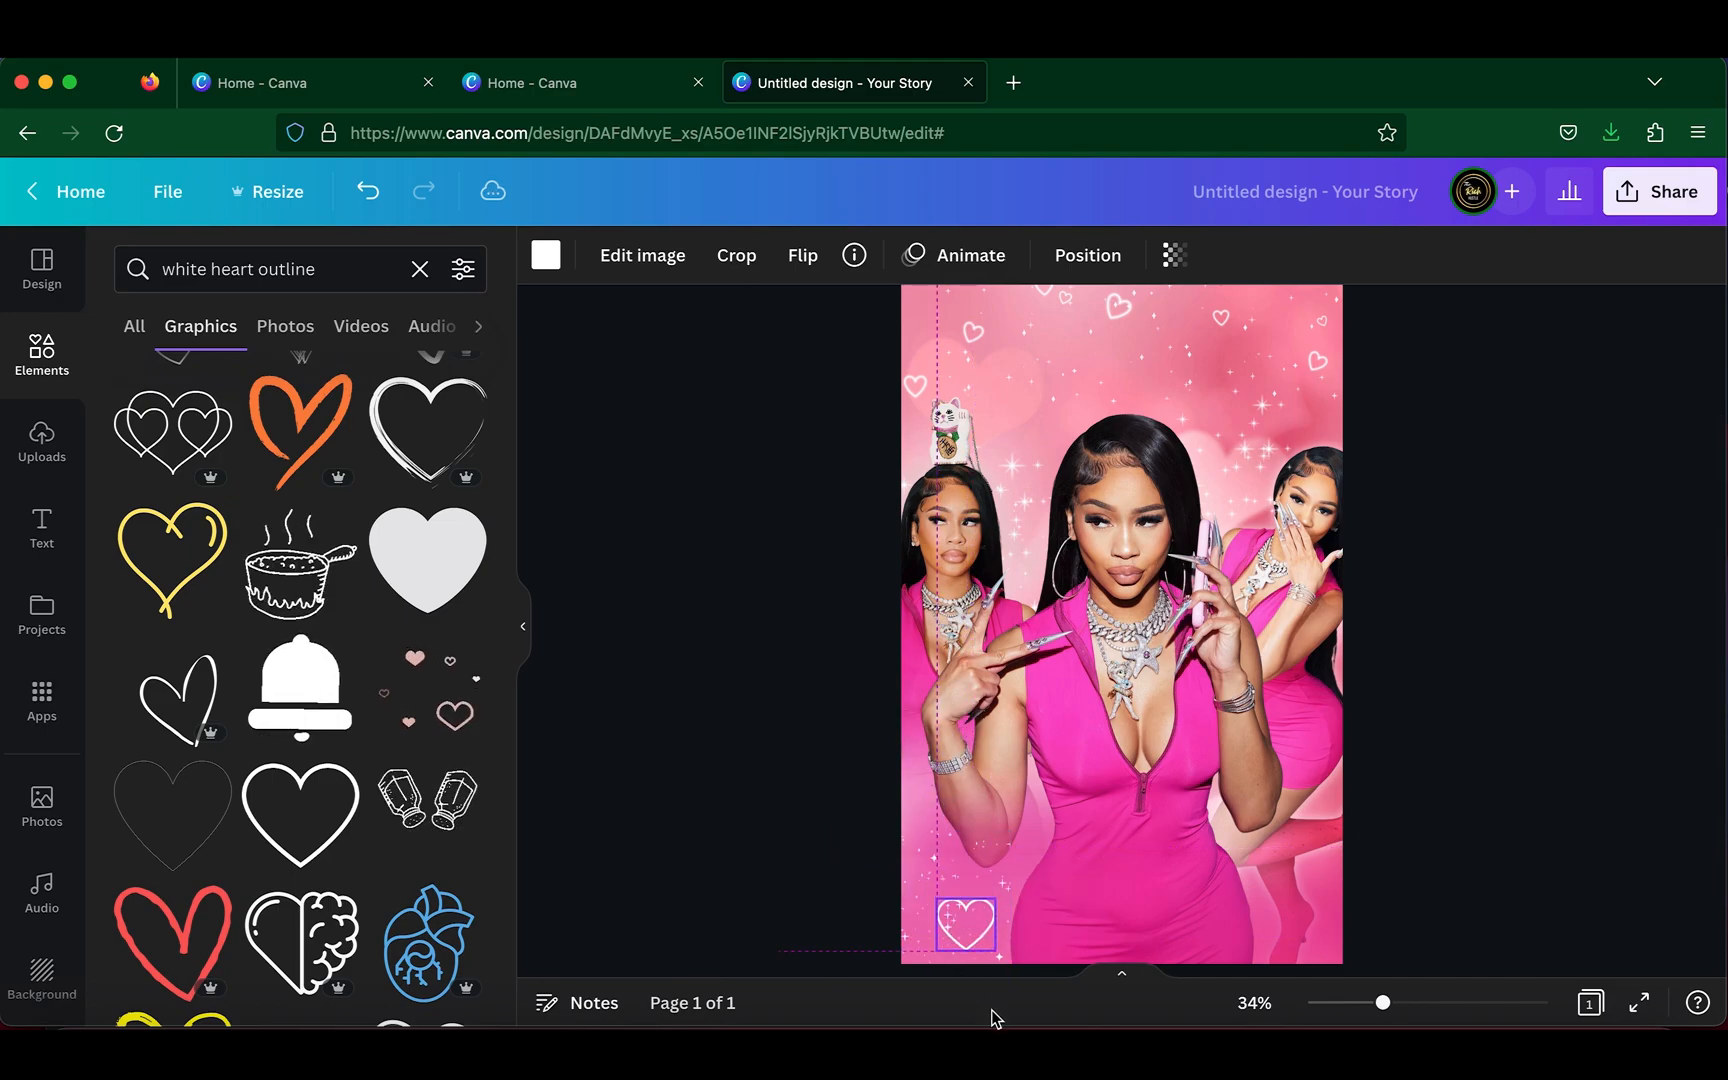
- Shrink the lower-left heart outline further and nudge it upward to match the reference flyer
left_click(1562, 1015)
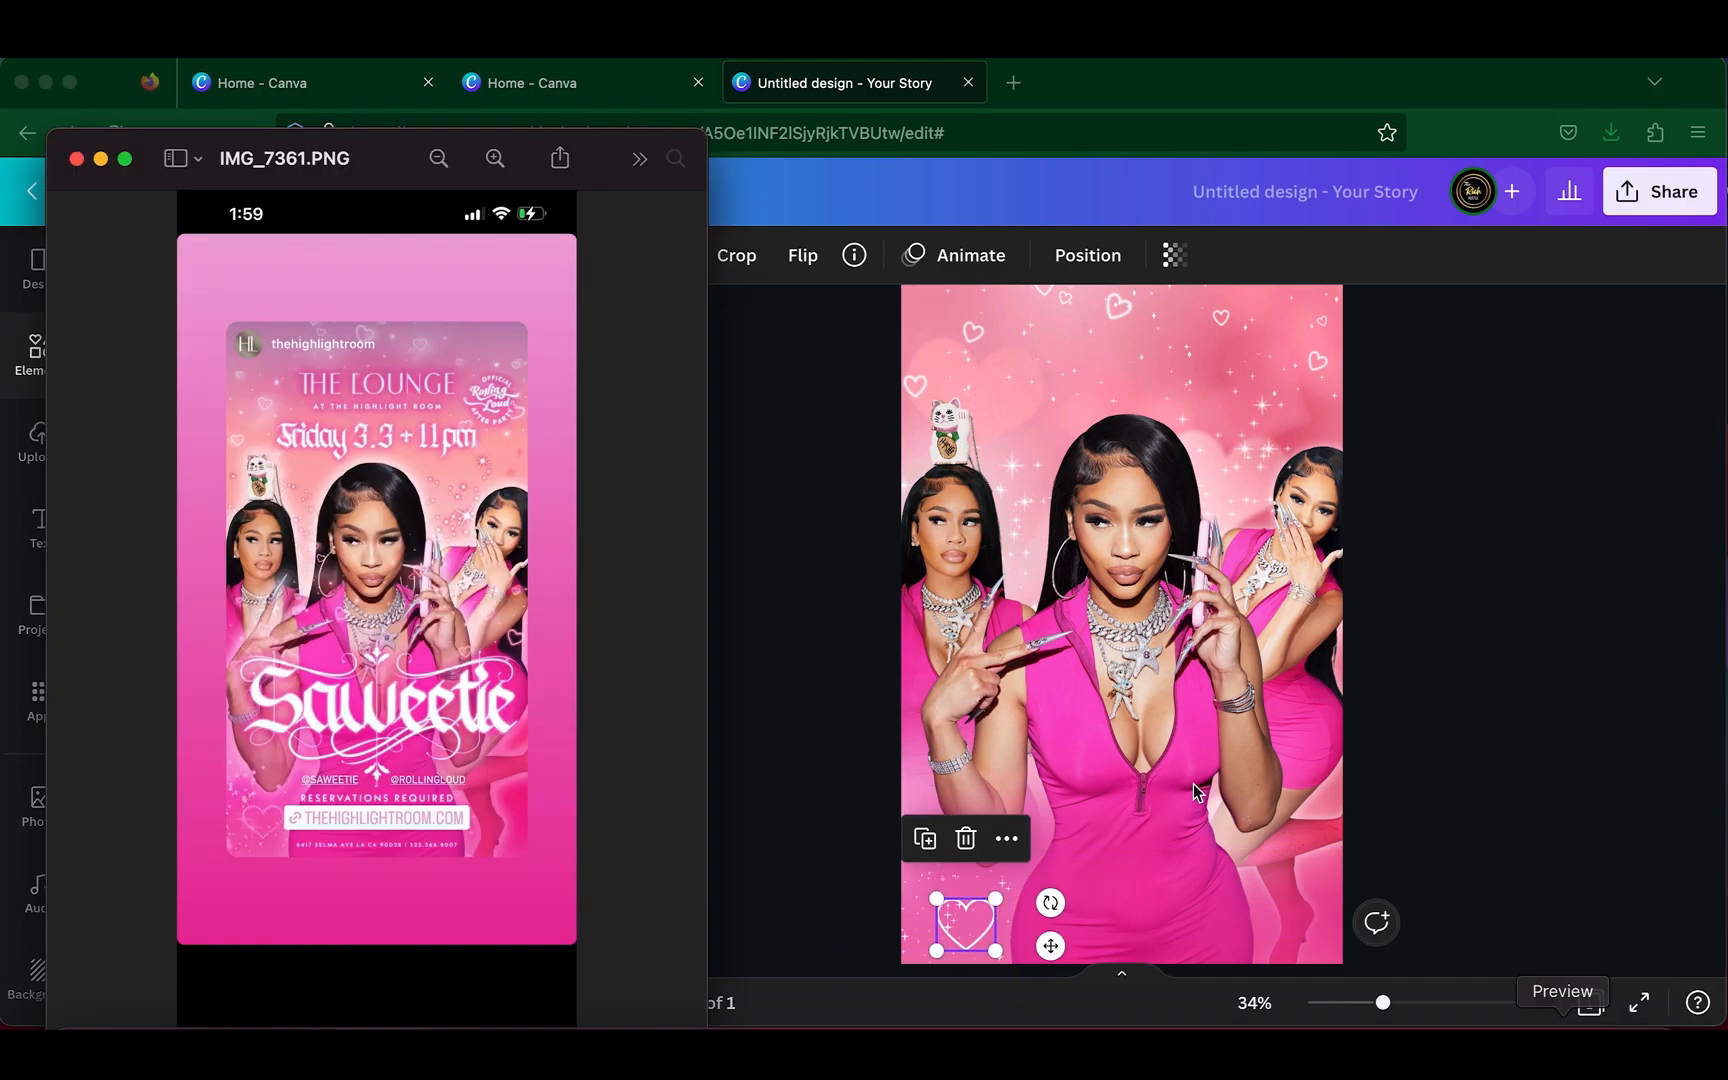
left_click(995, 956)
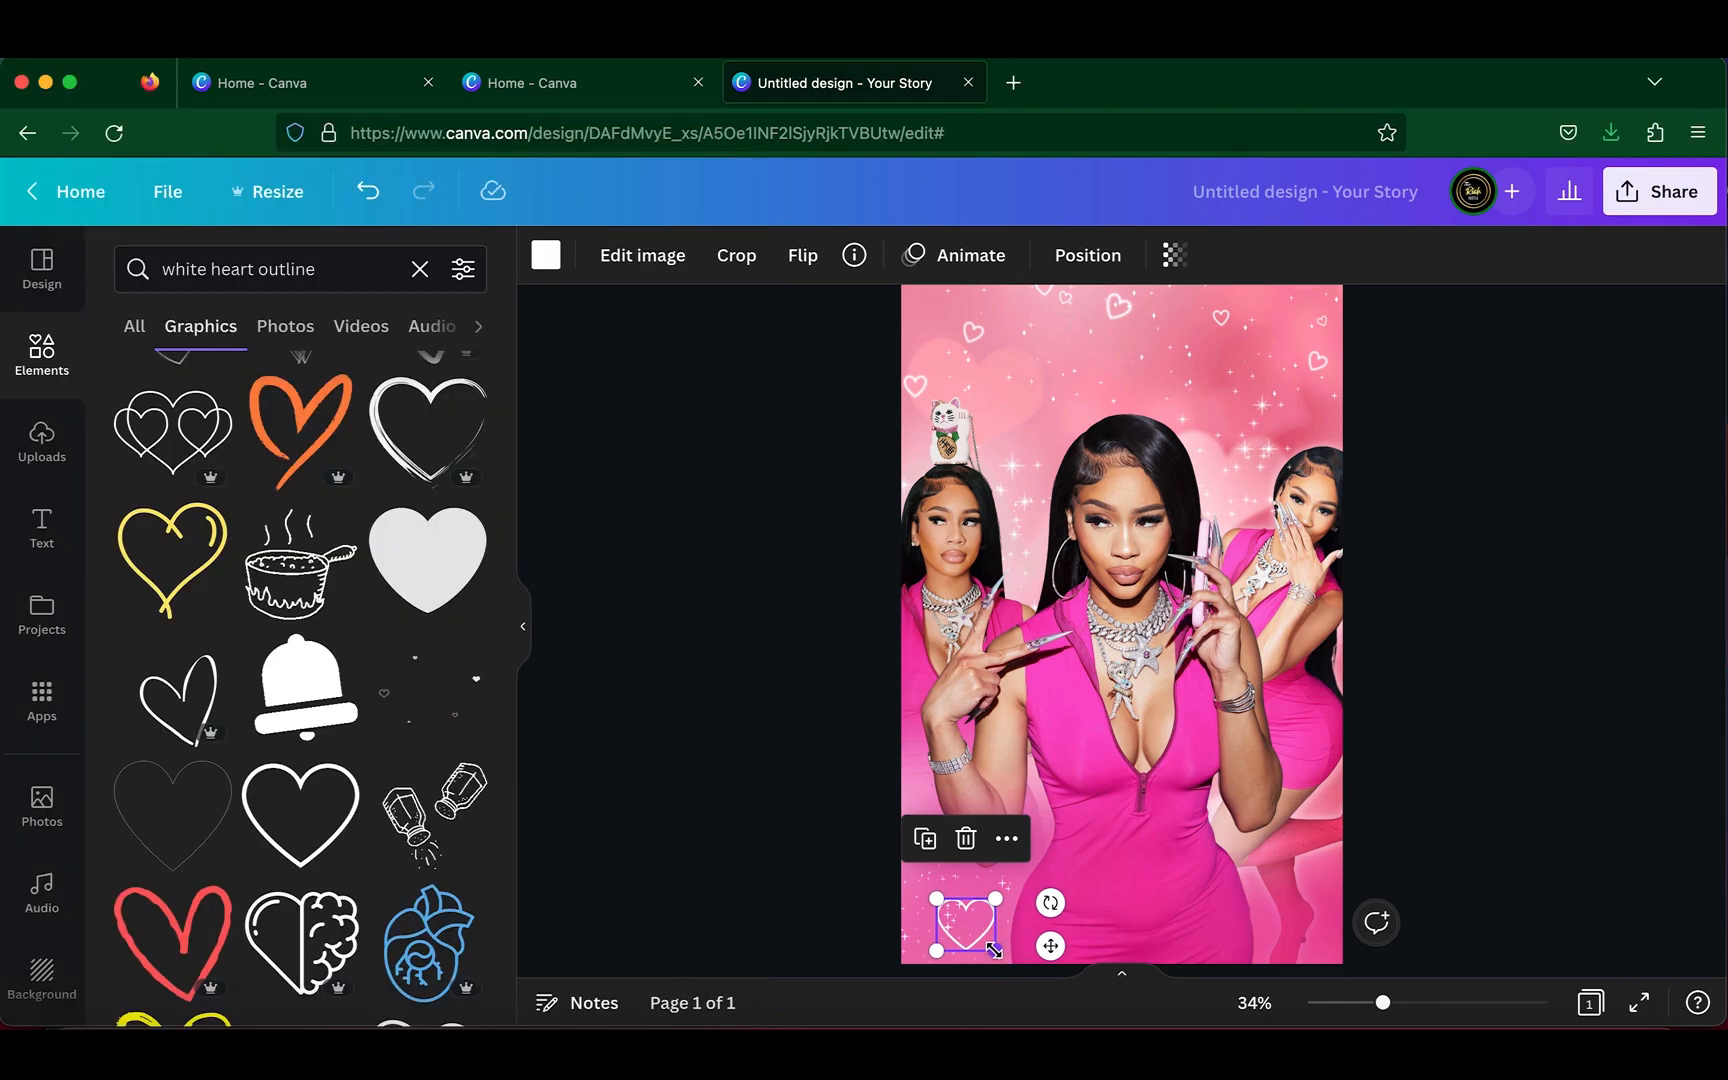
left_click_drag(995, 950, 1051, 955)
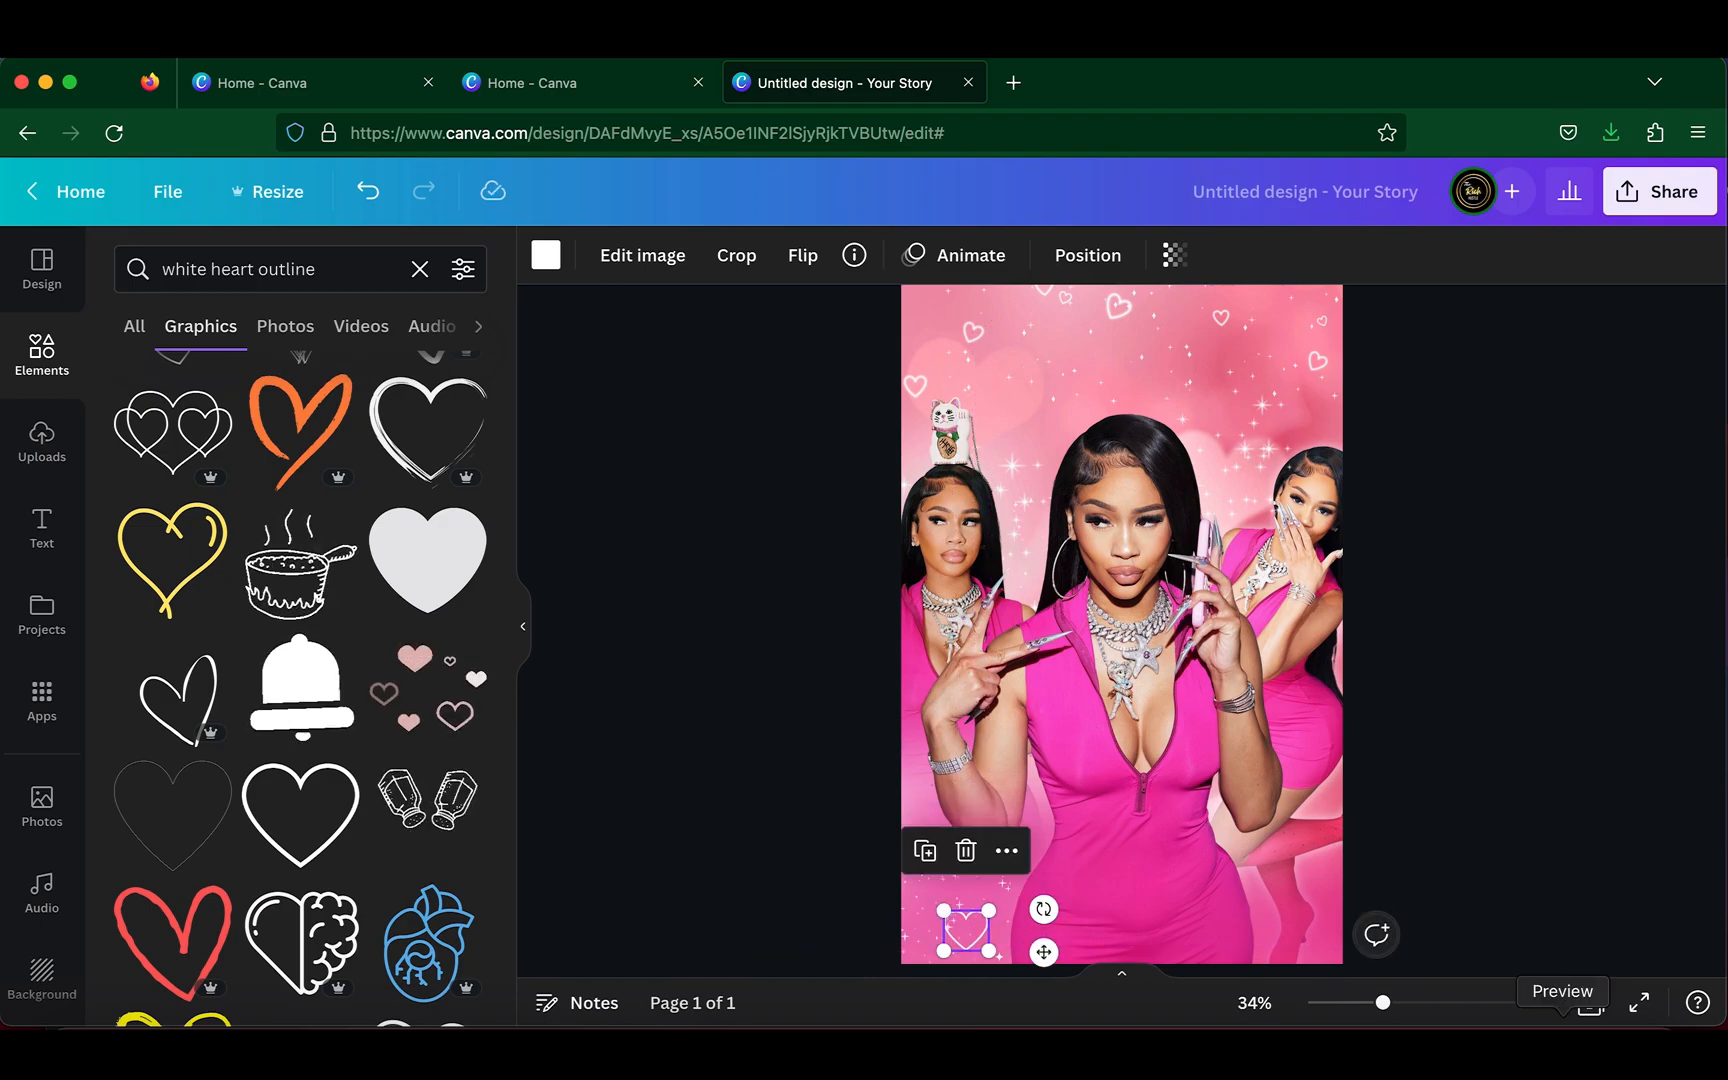
left_click(1563, 1044)
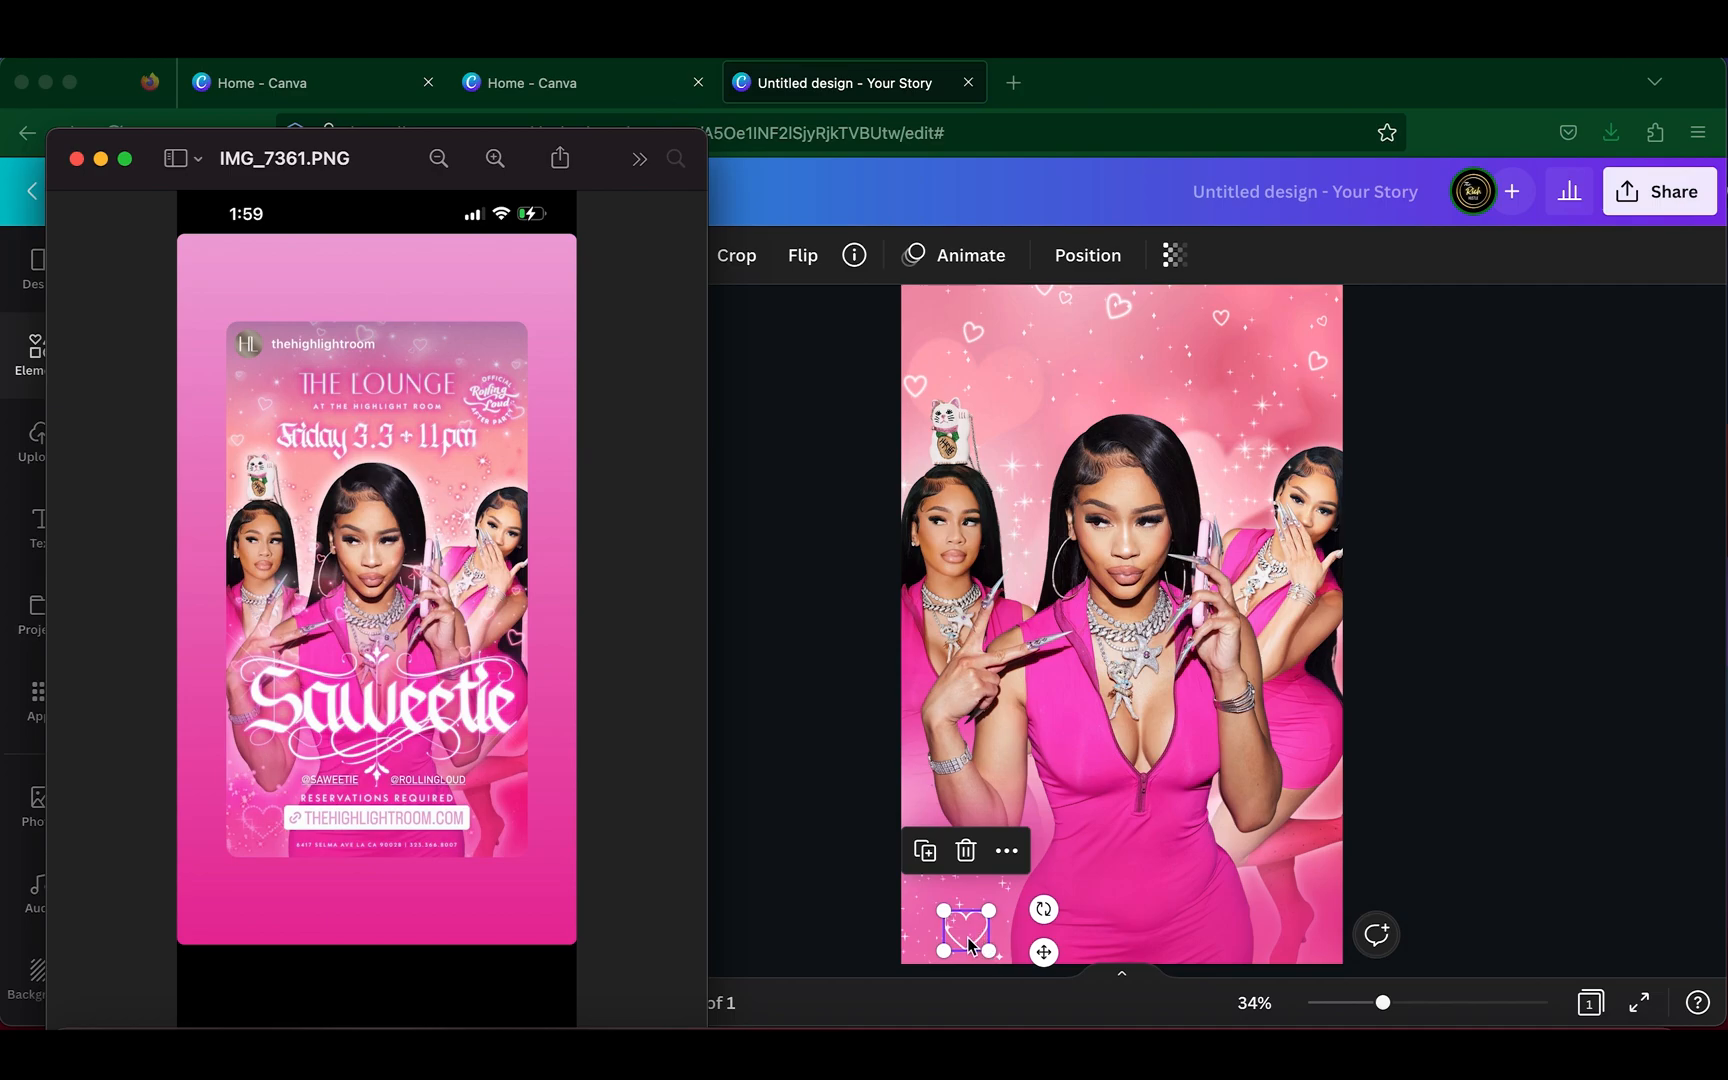
left_click(1042, 955)
left_click_drag(1044, 952, 1043, 940)
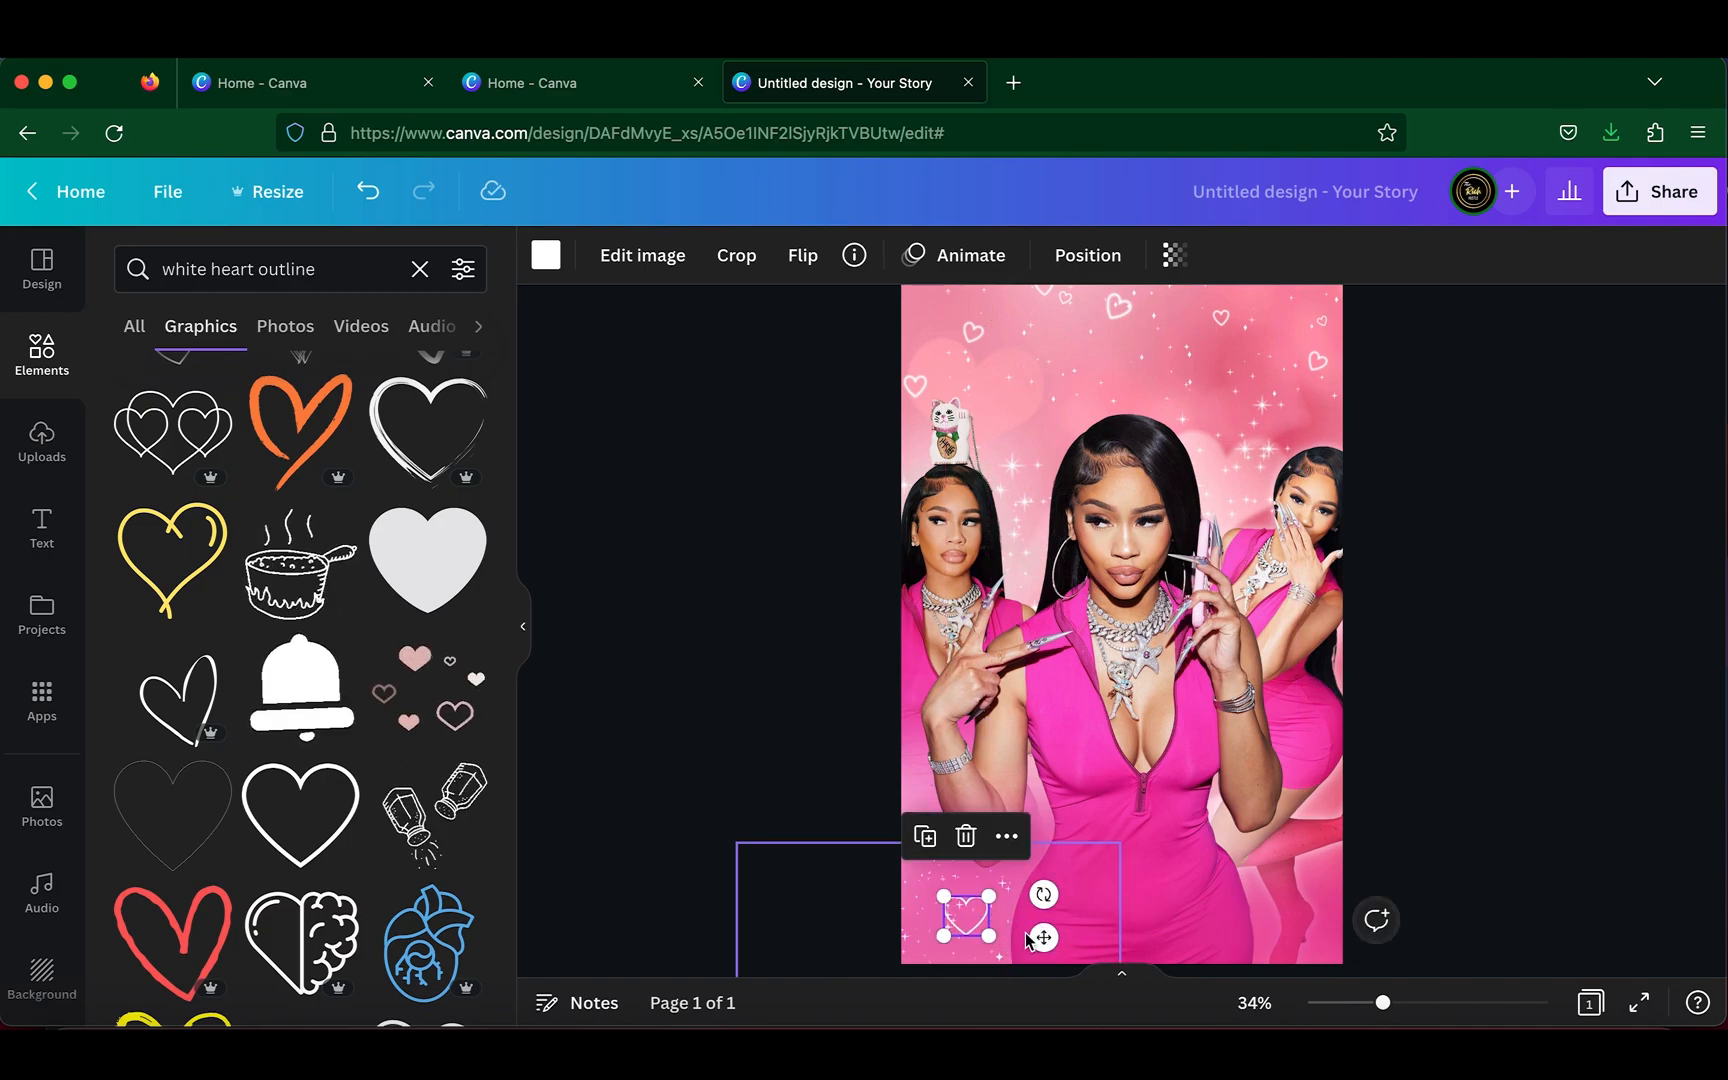
- Set the lower-left heart outline's transparency to 47
left_click(1083, 253)
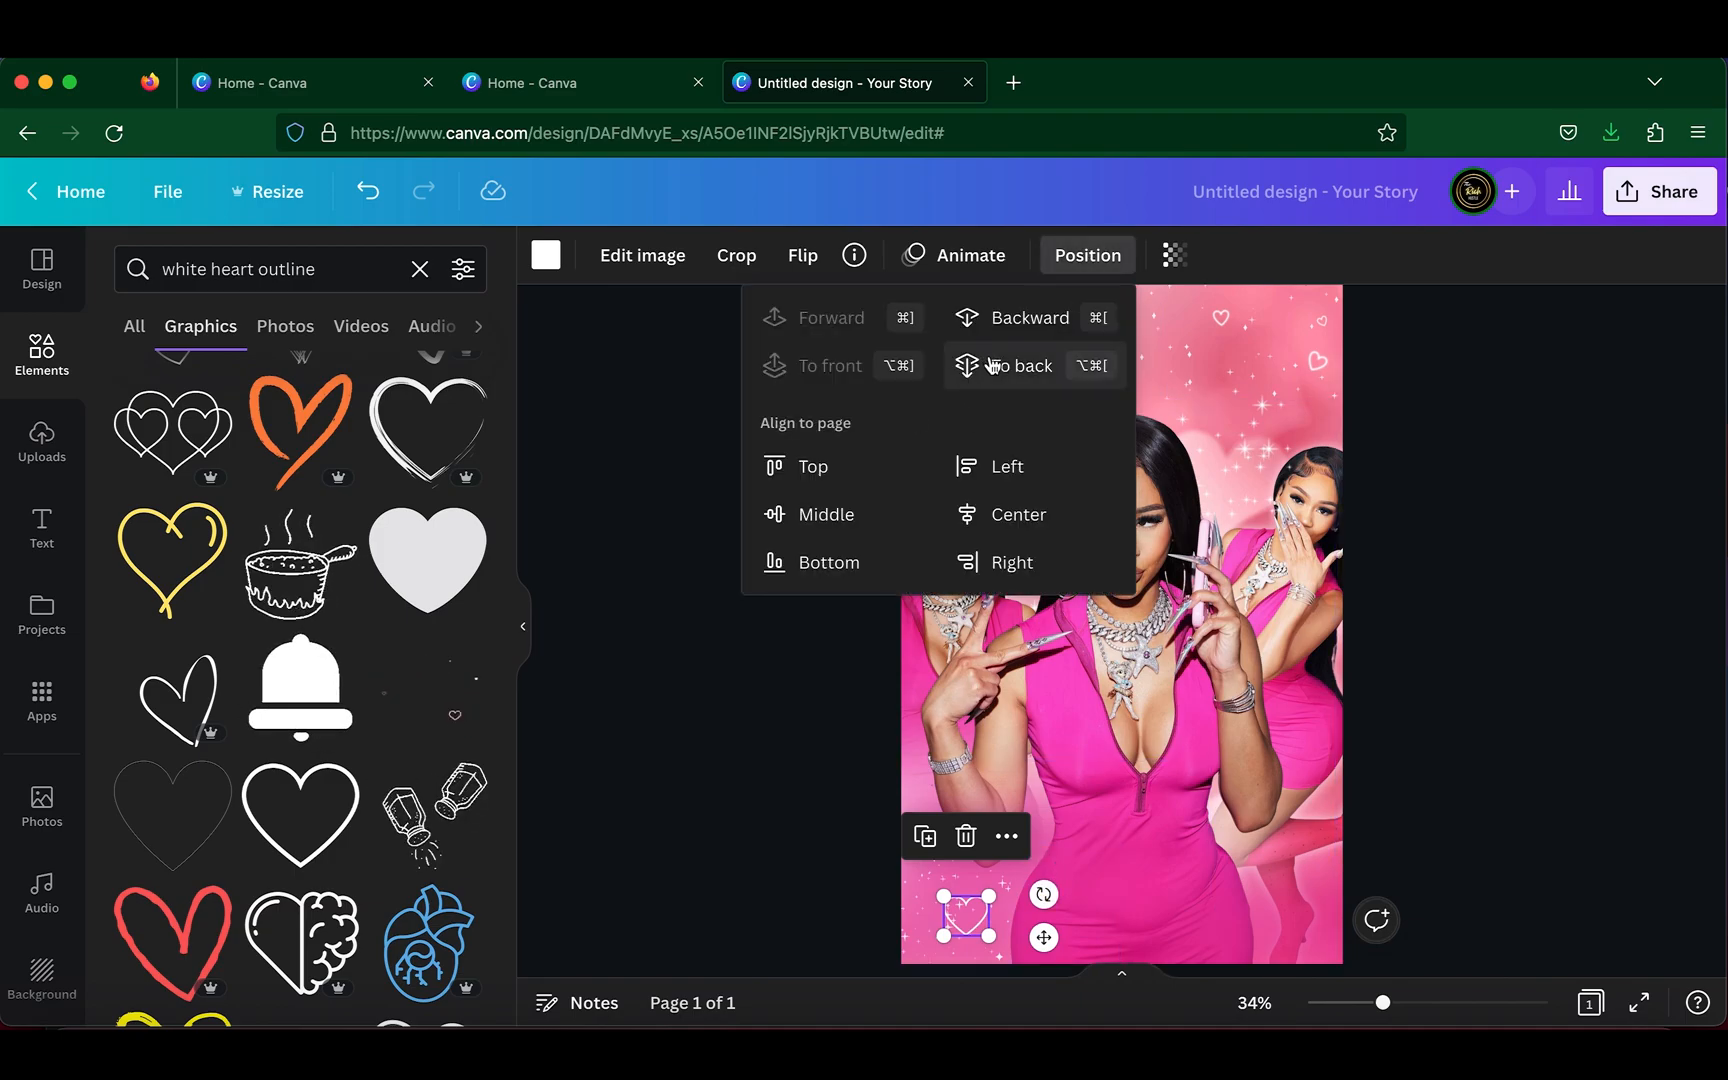
left_click(675, 728)
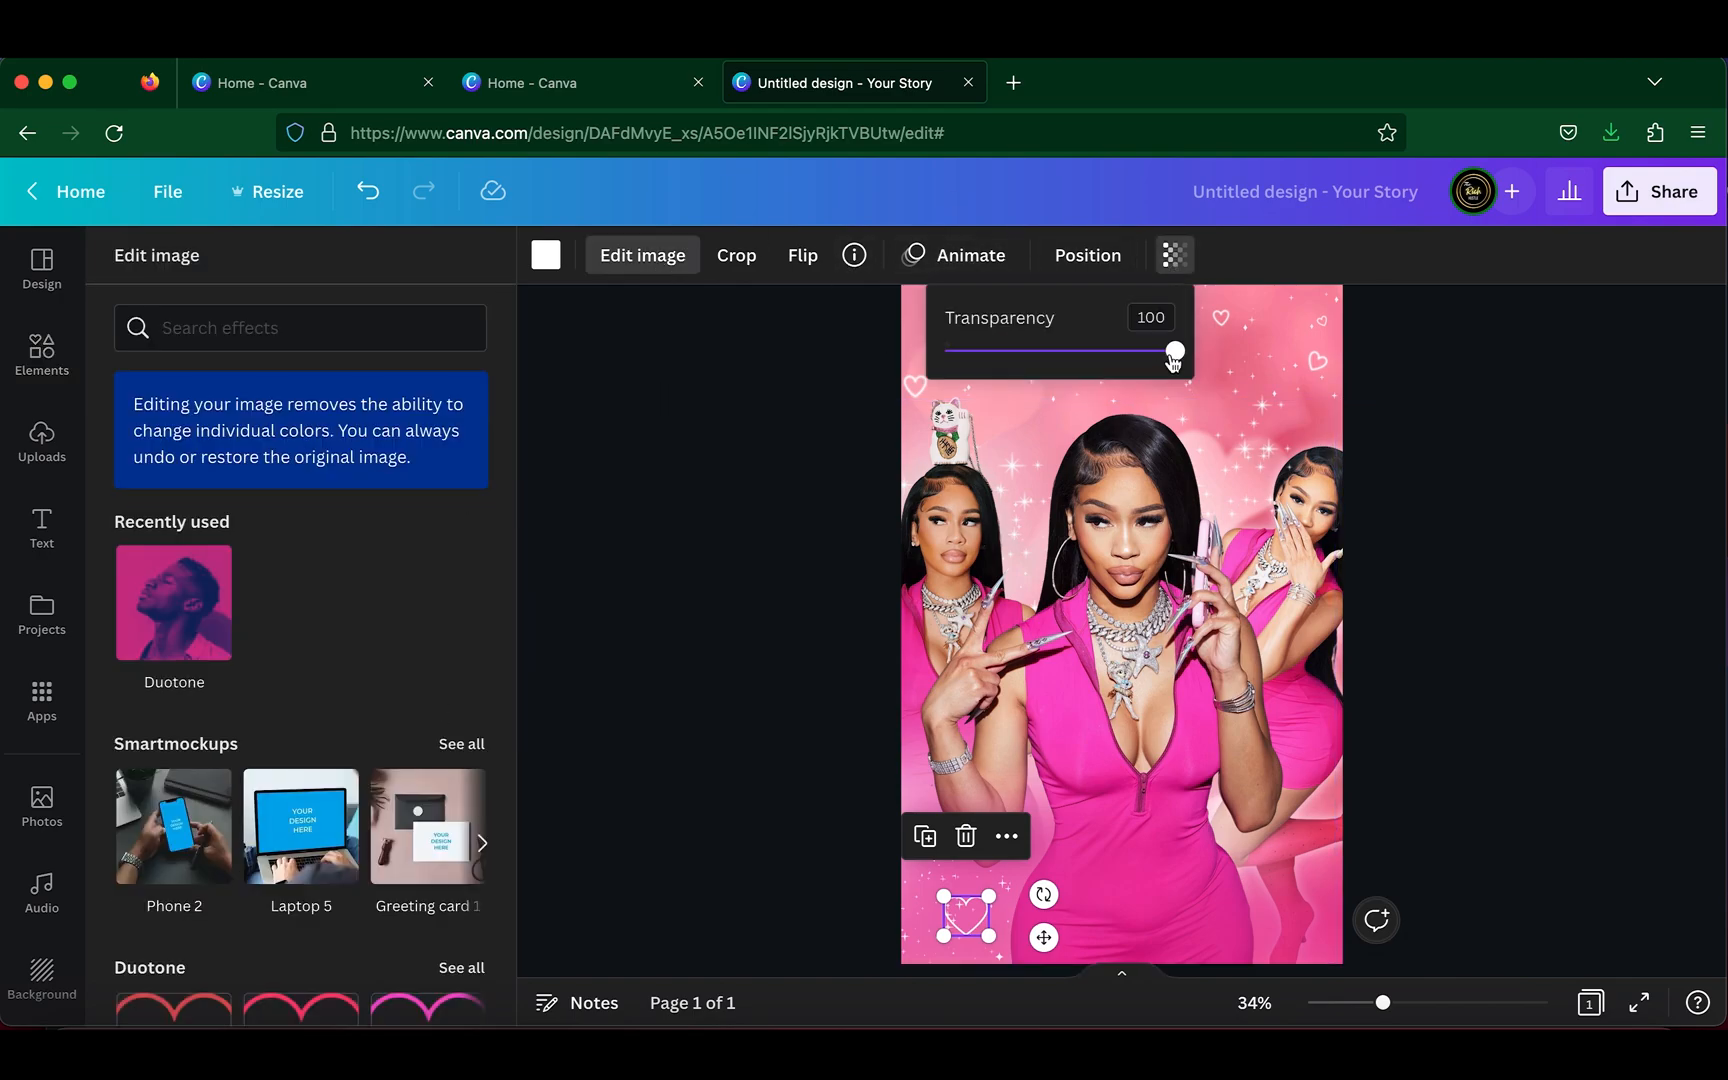
left_click(960, 255)
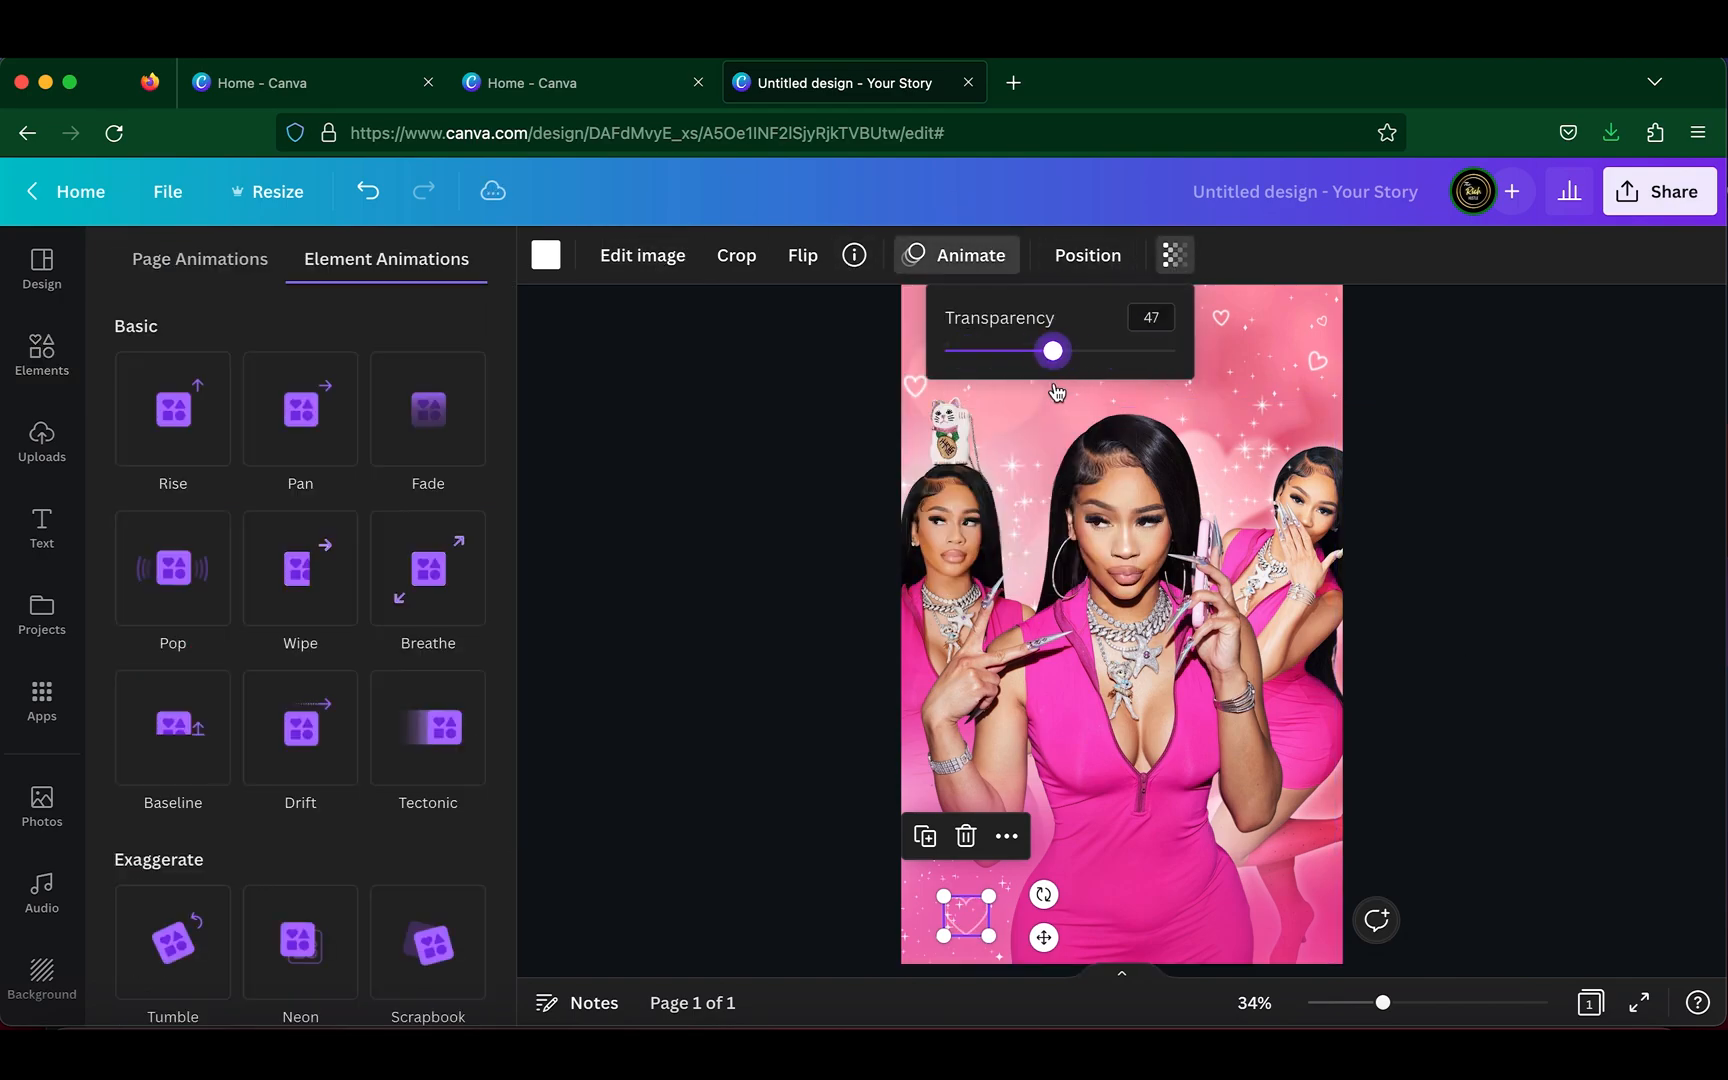
- Reposition the soft blur at the page's lower left corner beside the heart outline
left_click_drag(760, 845, 1110, 965)
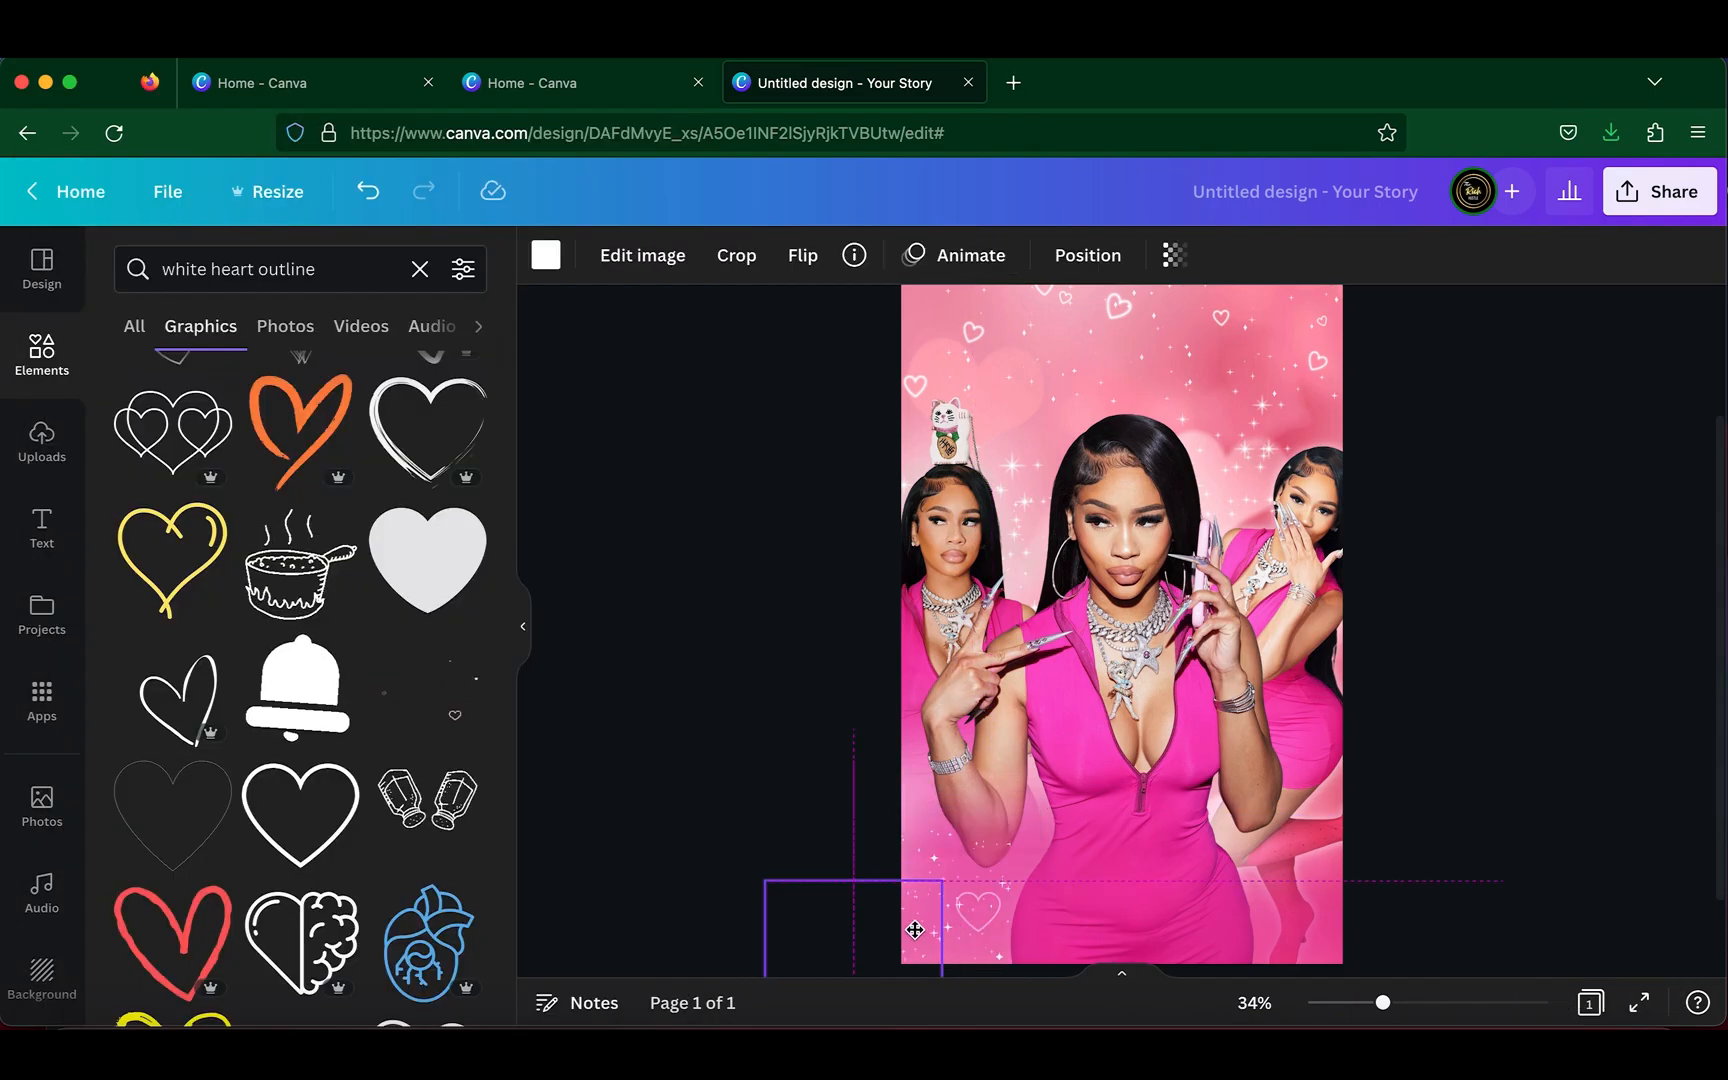
left_click_drag(915, 930, 920, 935)
left_click(1508, 663)
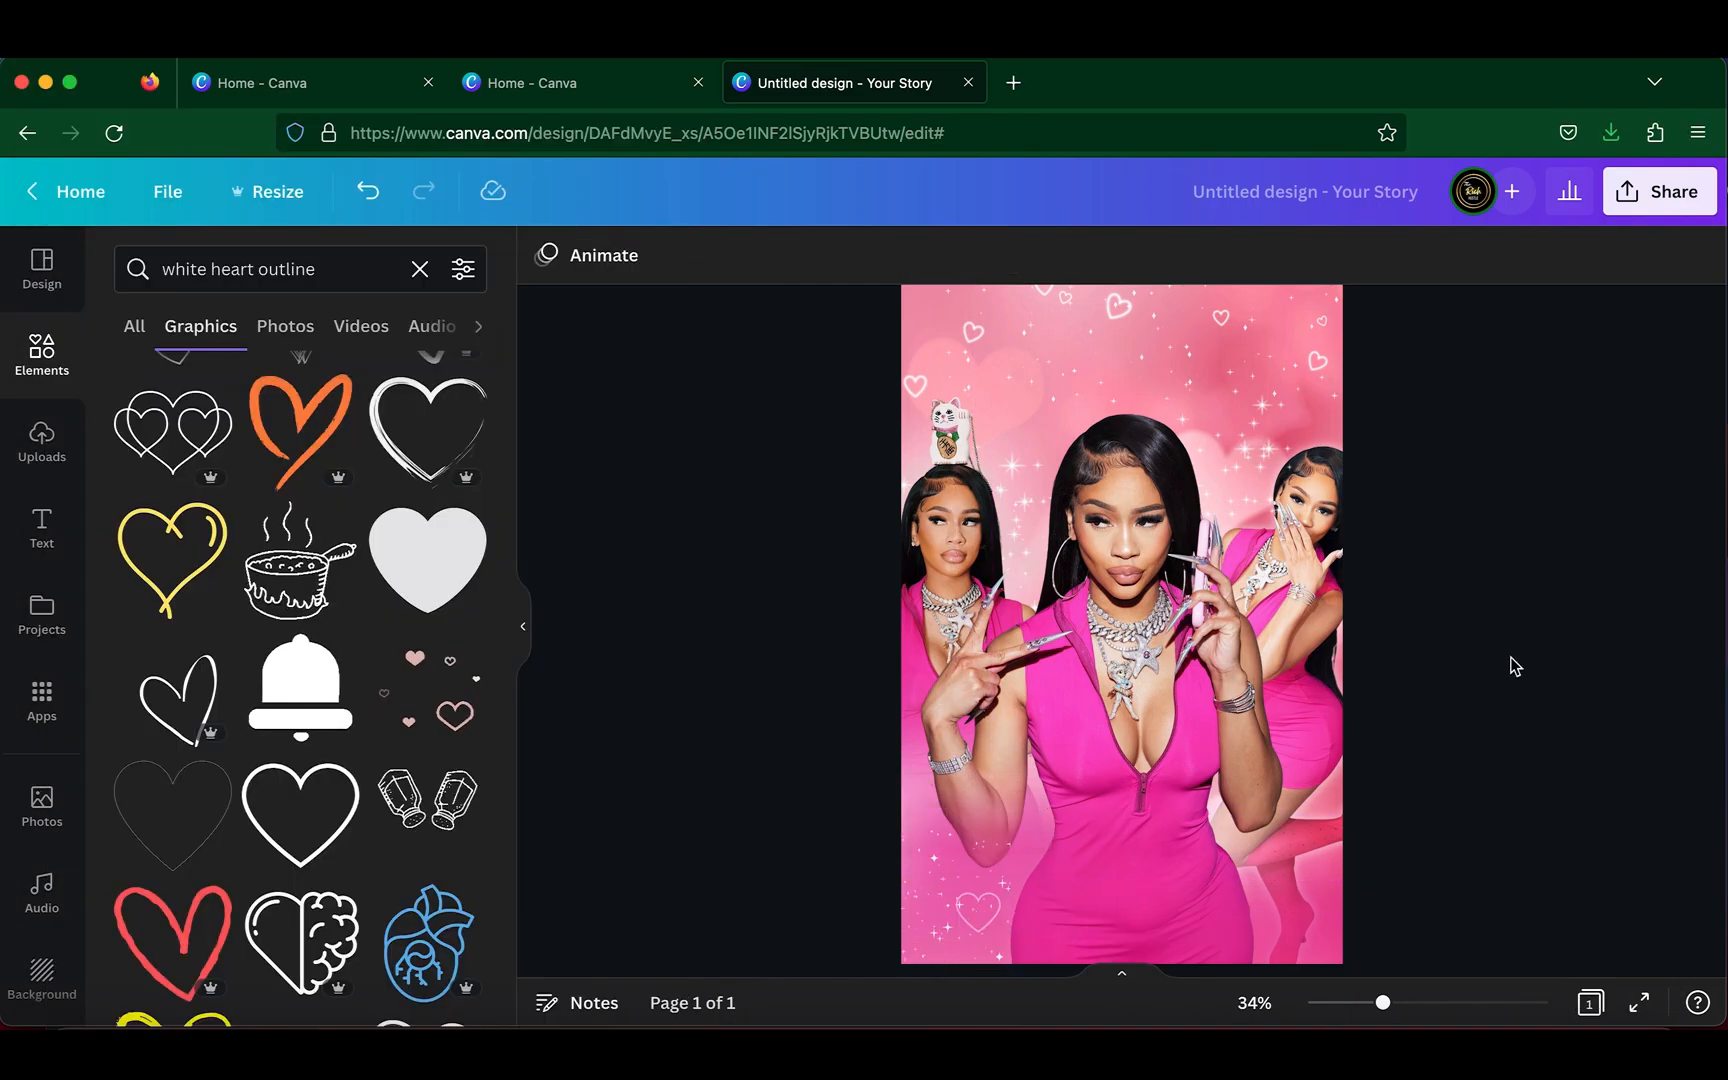
- Compare the design with the reference flyer, enlarging the reference to examine its upper lettering
left_click(1562, 1022)
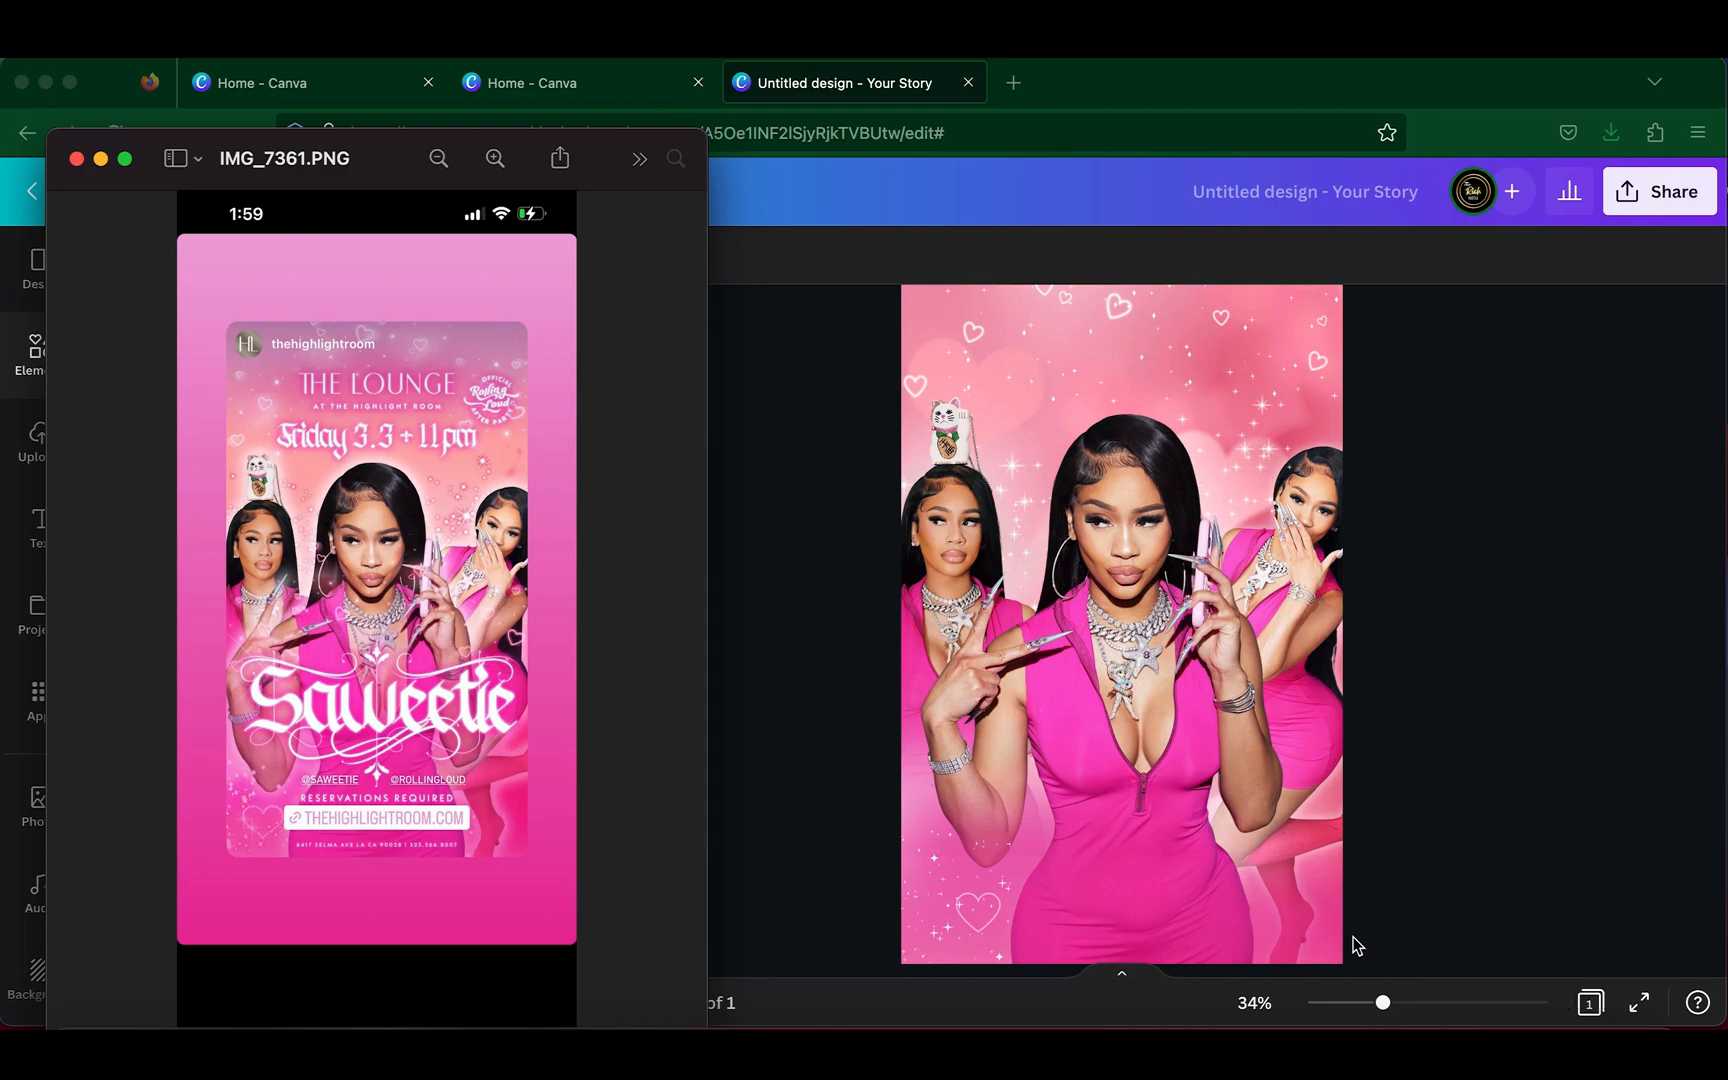
left_click(494, 160)
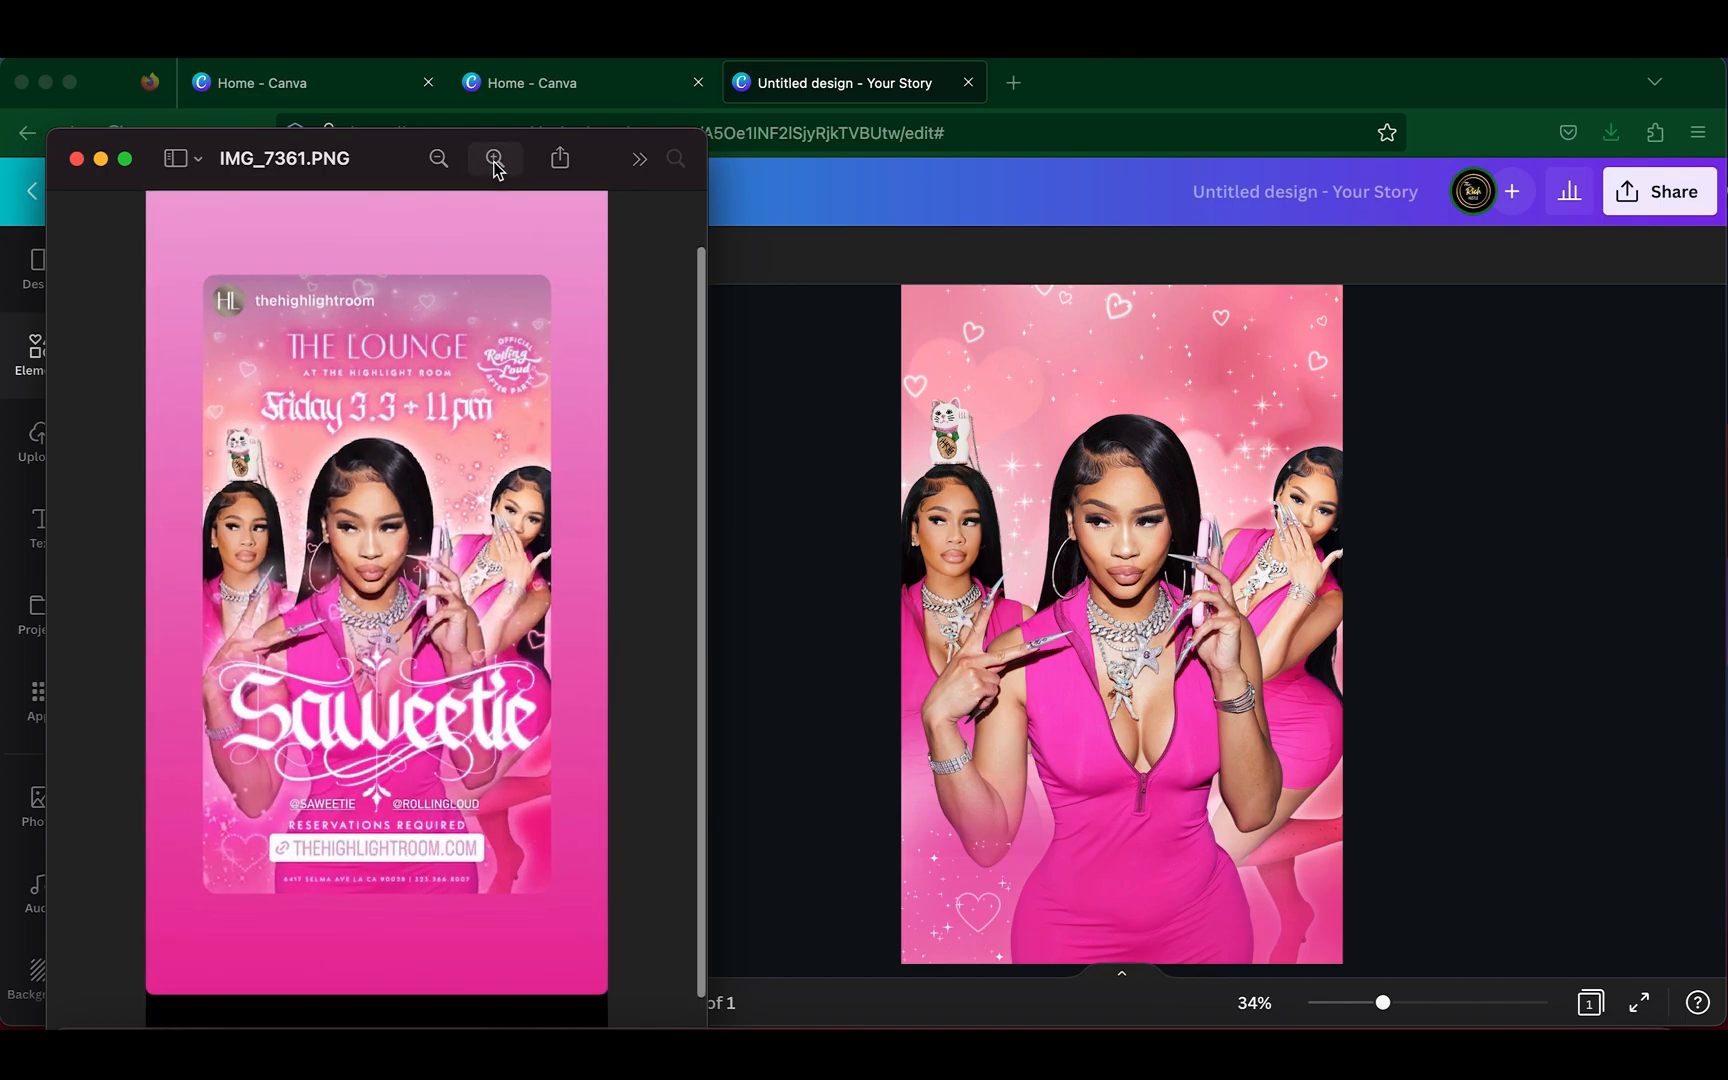
left_click(494, 160)
scroll(423, 364, "up", 3)
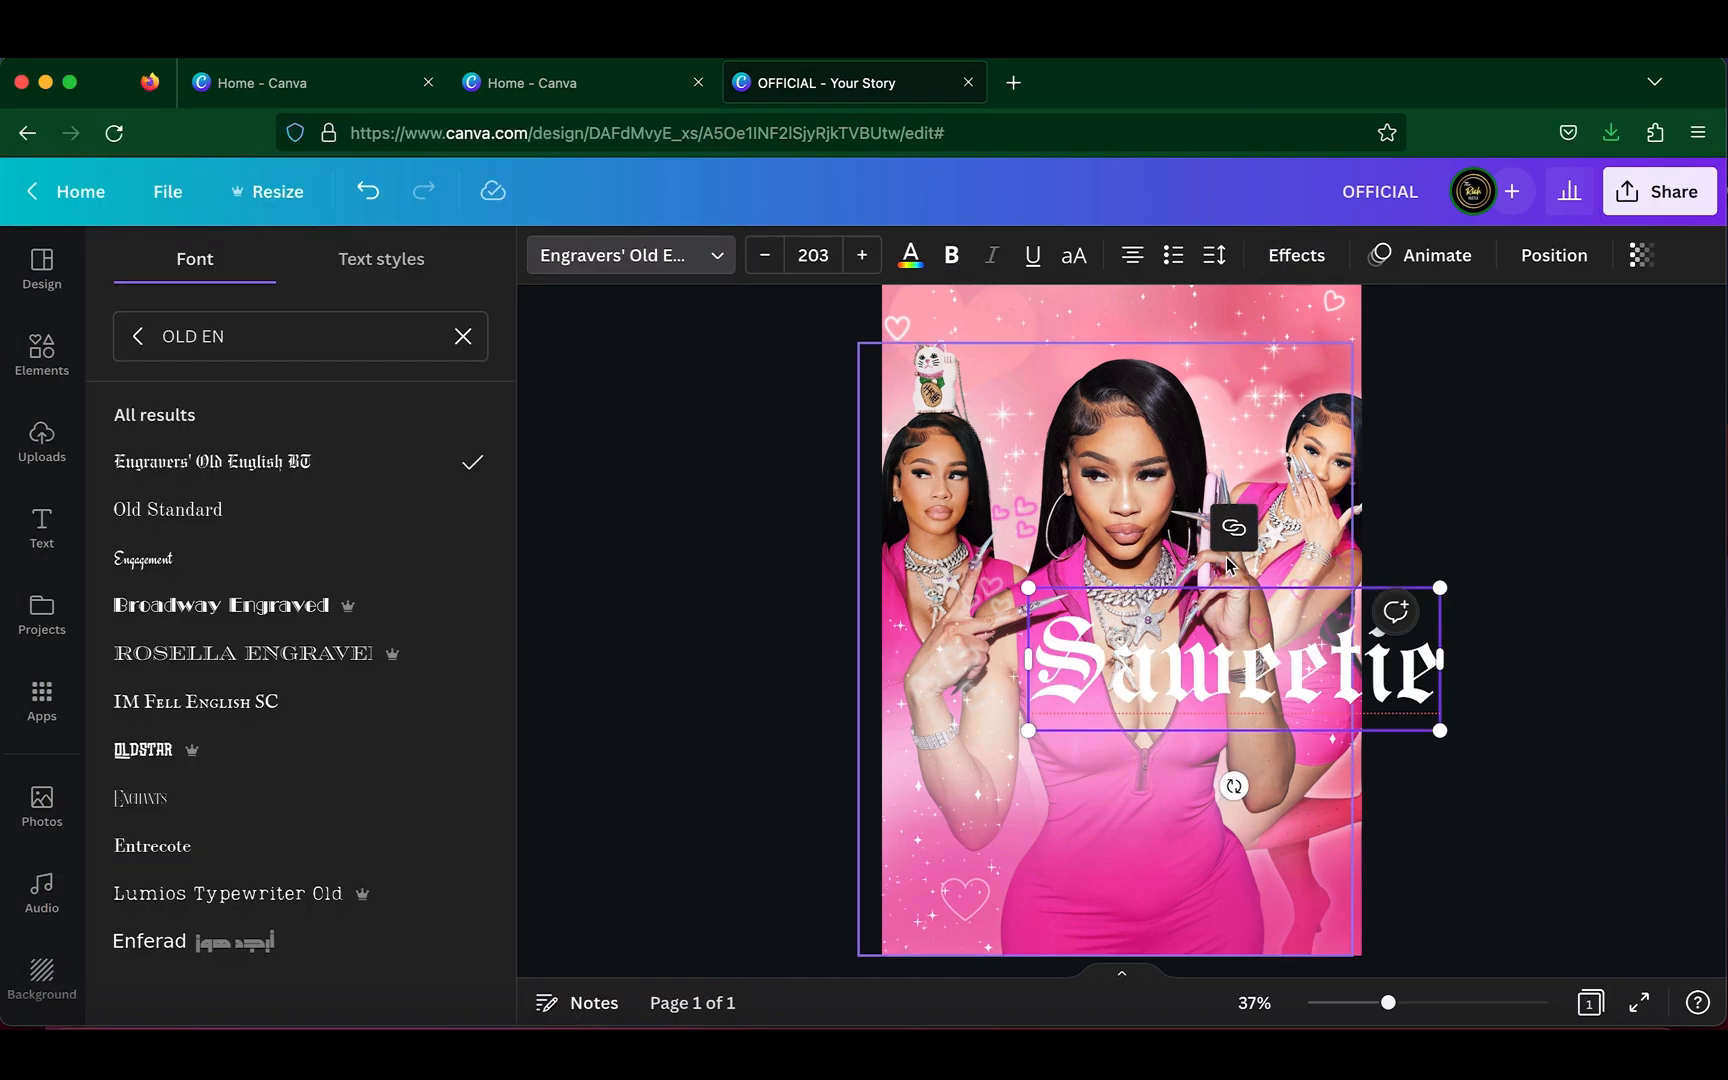
- Try the Engagement font on the "Saweetie" title and switch it back to Engravers' Old English BT
double_click(1208, 705)
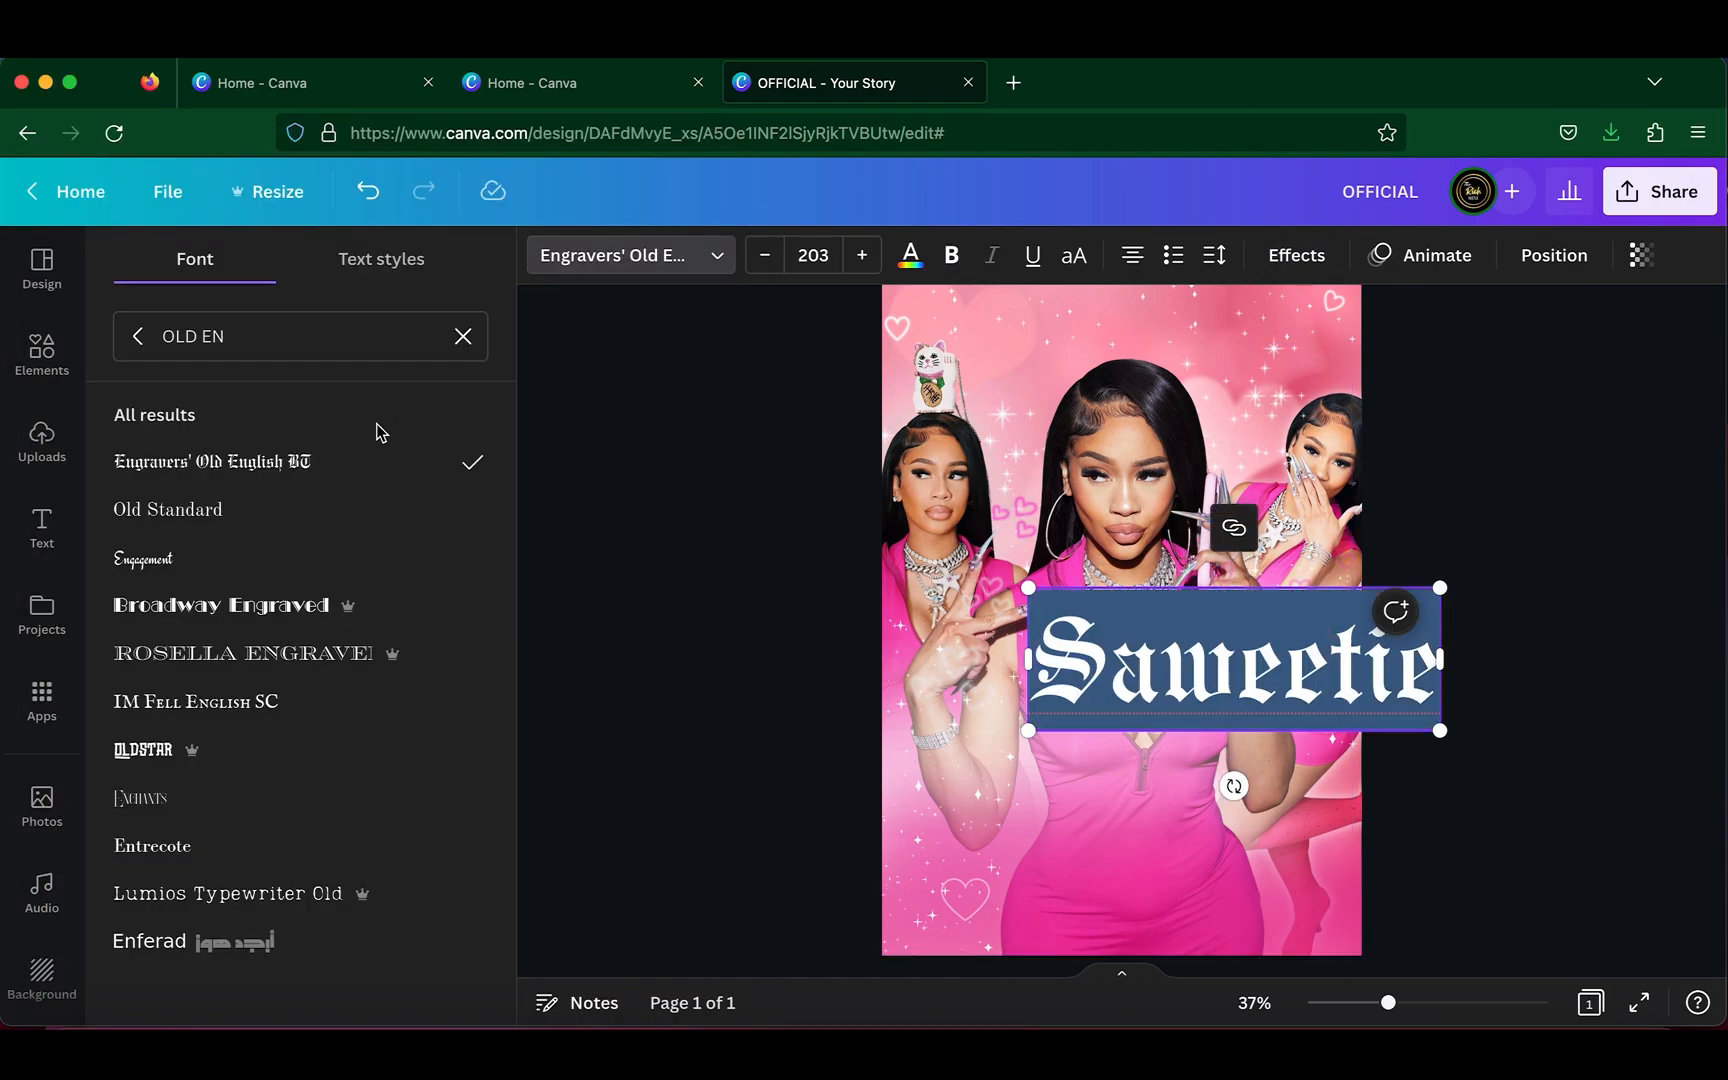
left_click(230, 556)
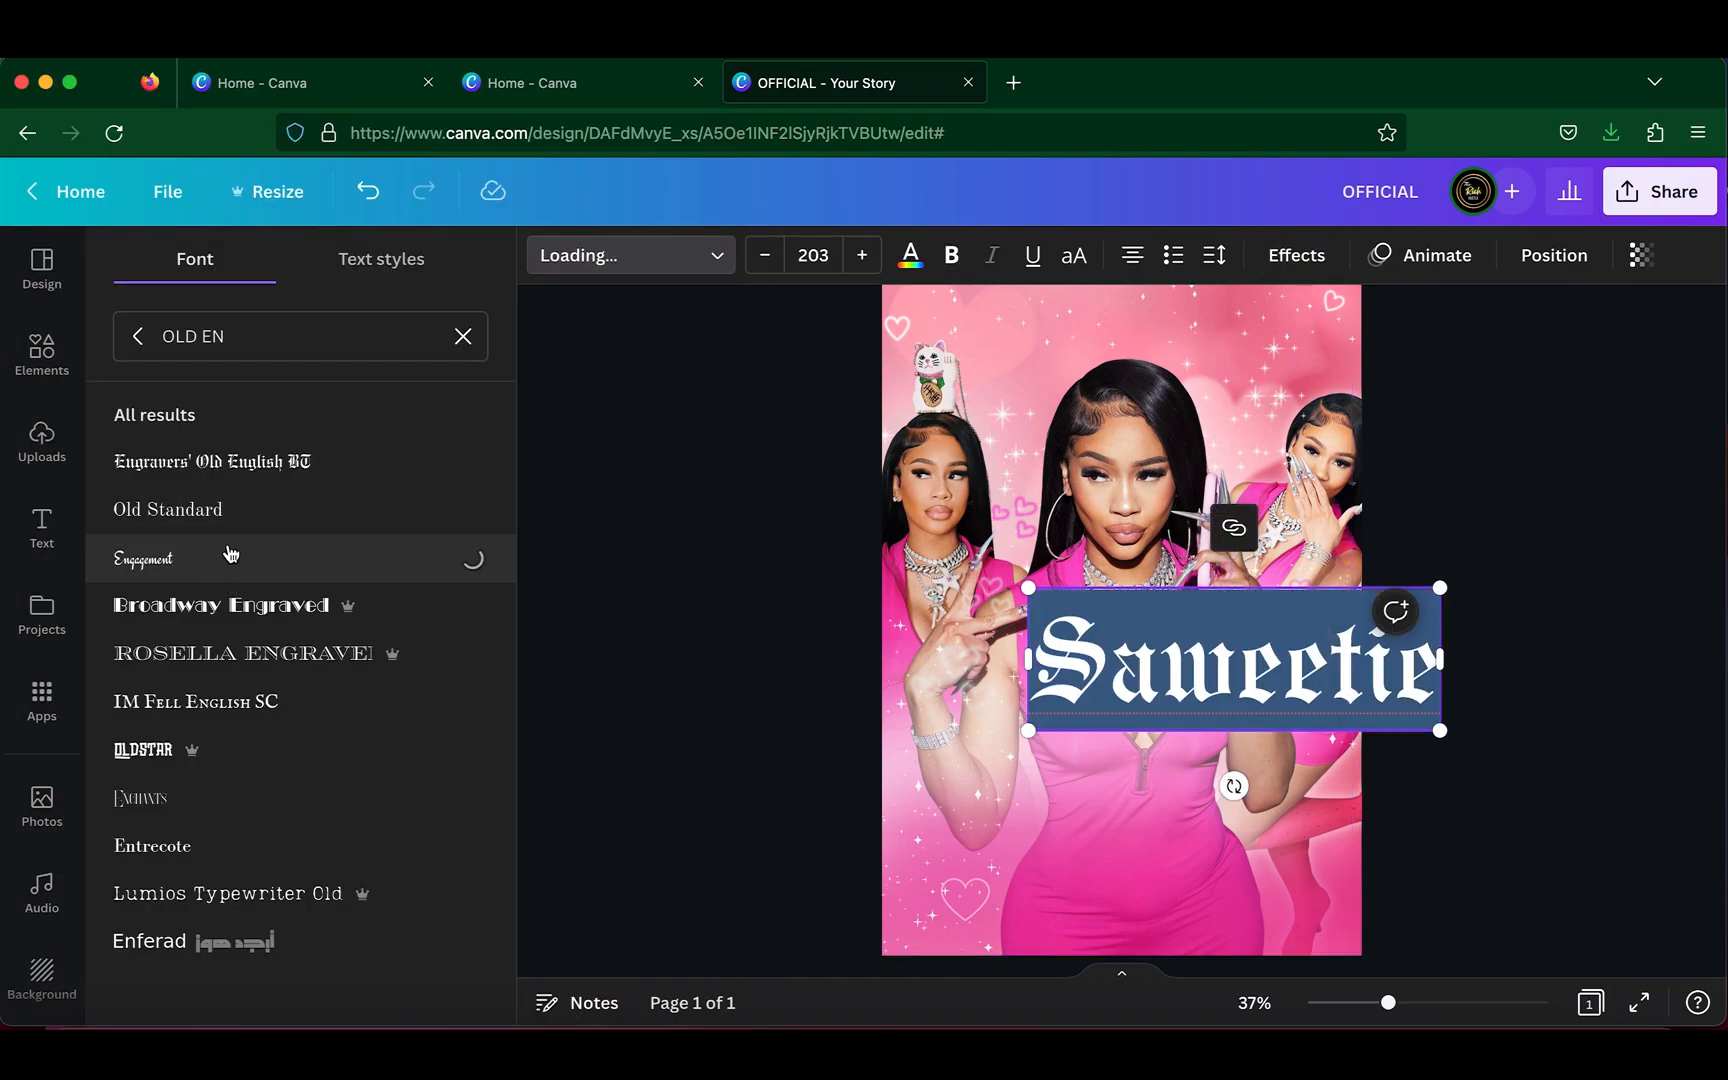
left_click(250, 483)
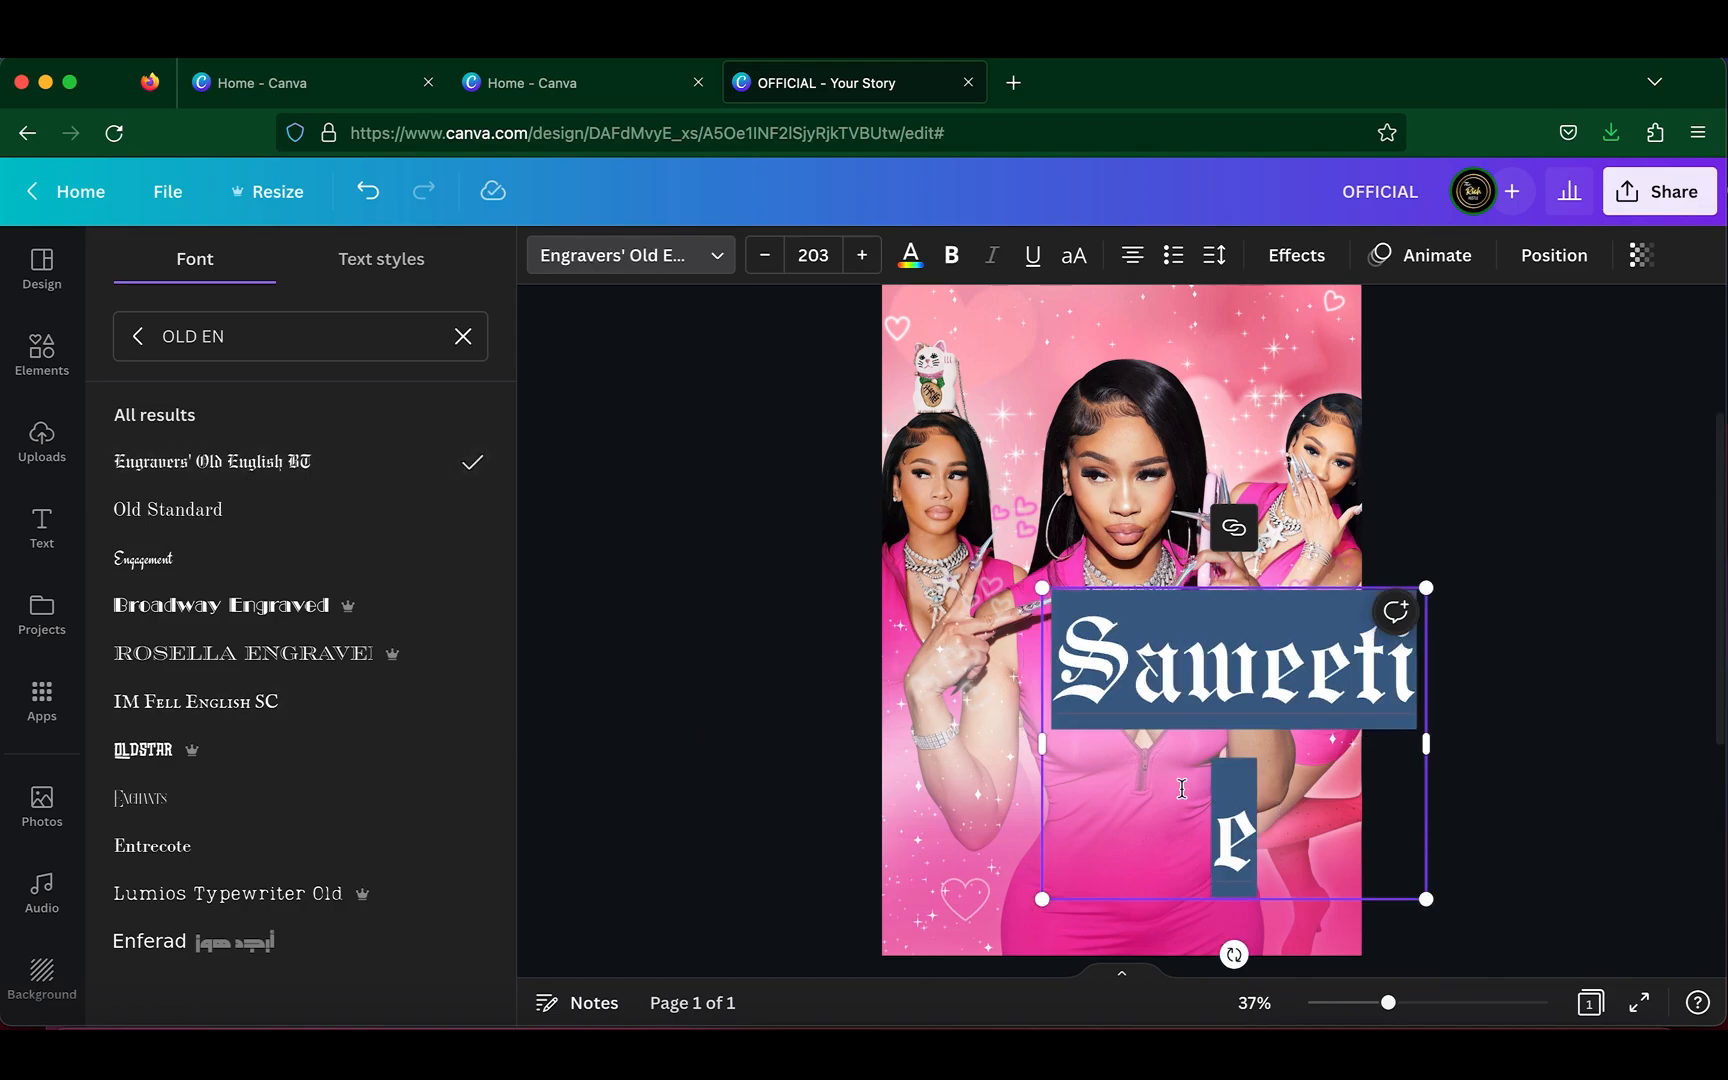
- Widen the "Saweetie" text box until the word fits on one line and enlarge it to font size 227
left_click_drag(1038, 743, 882, 743)
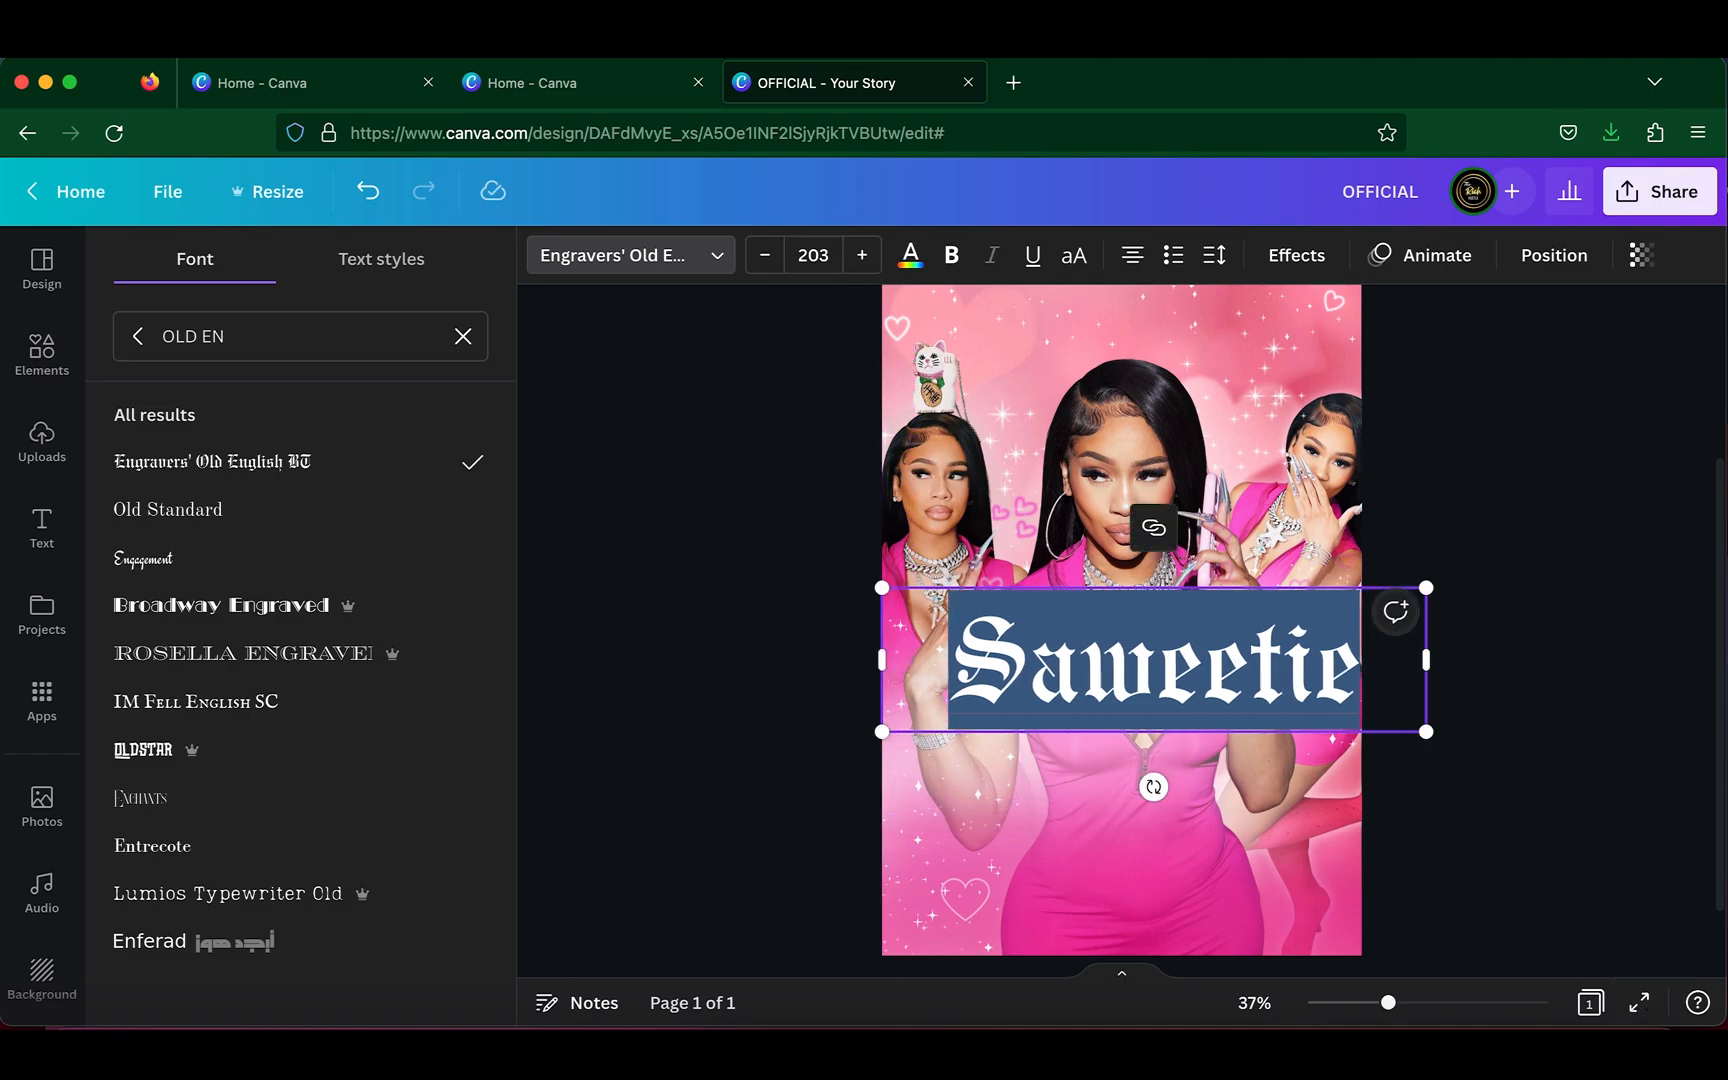
left_click(1563, 1018)
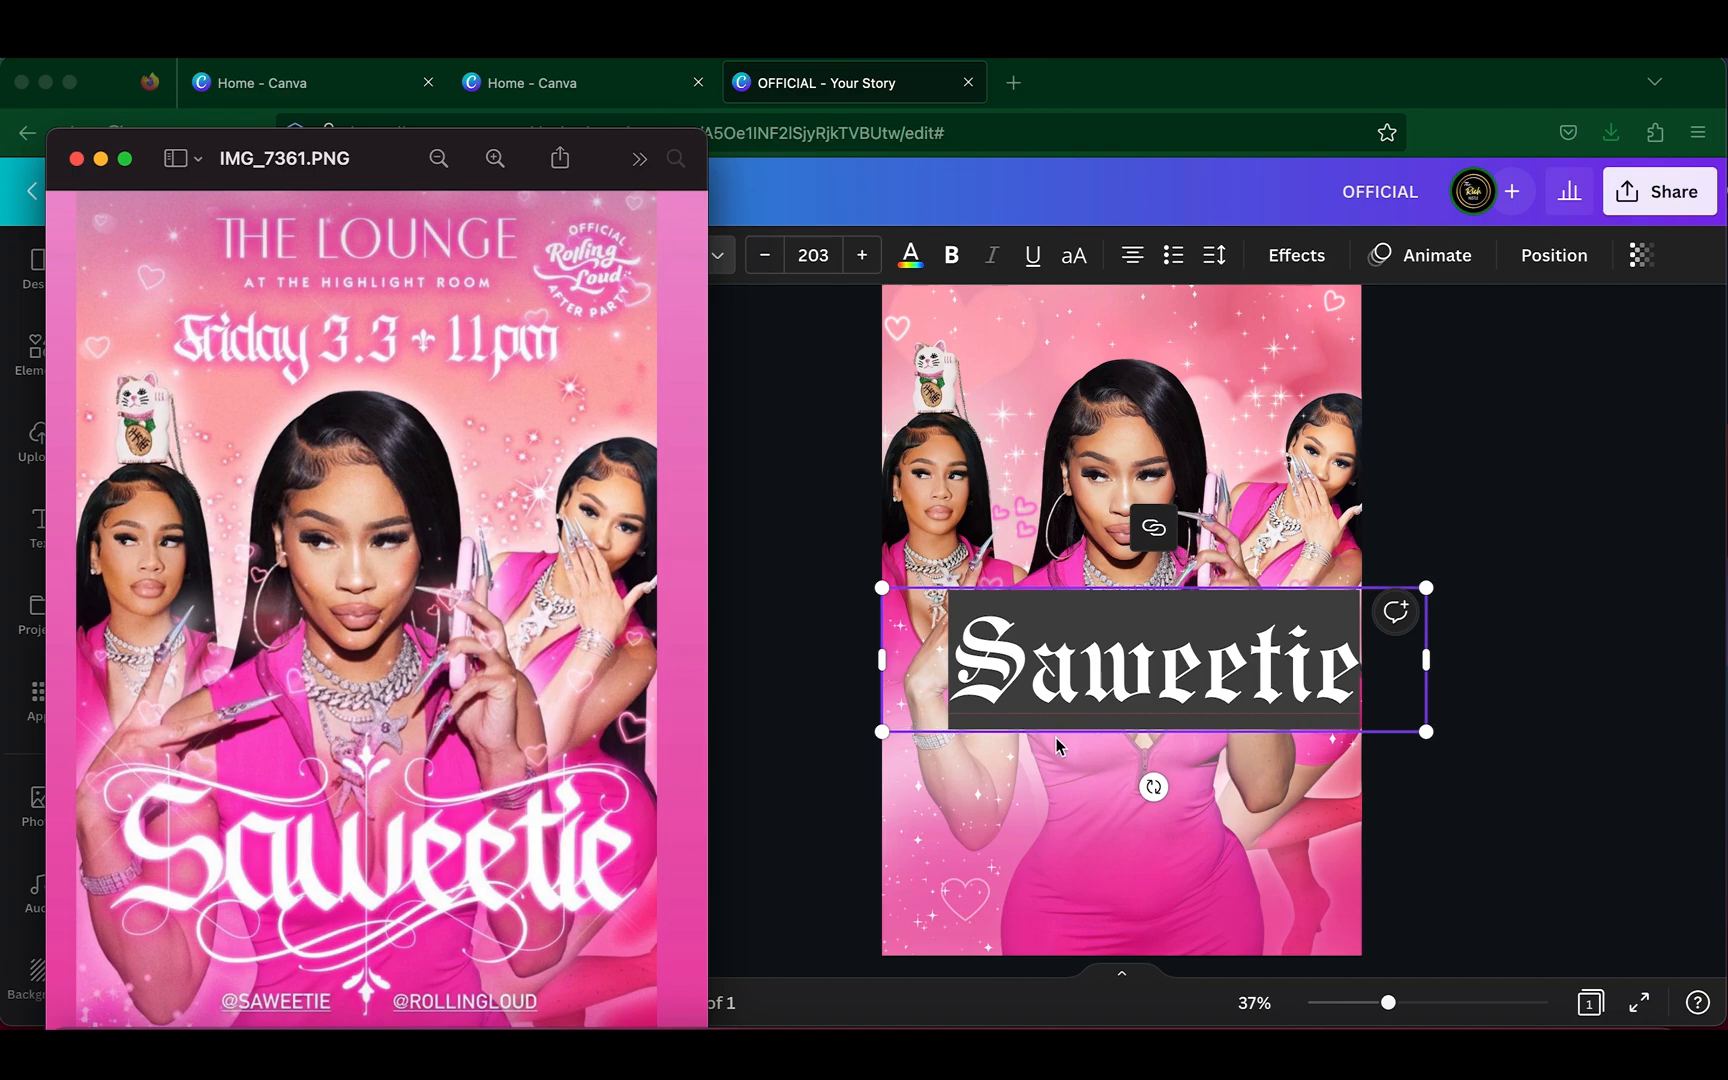
left_click(887, 732)
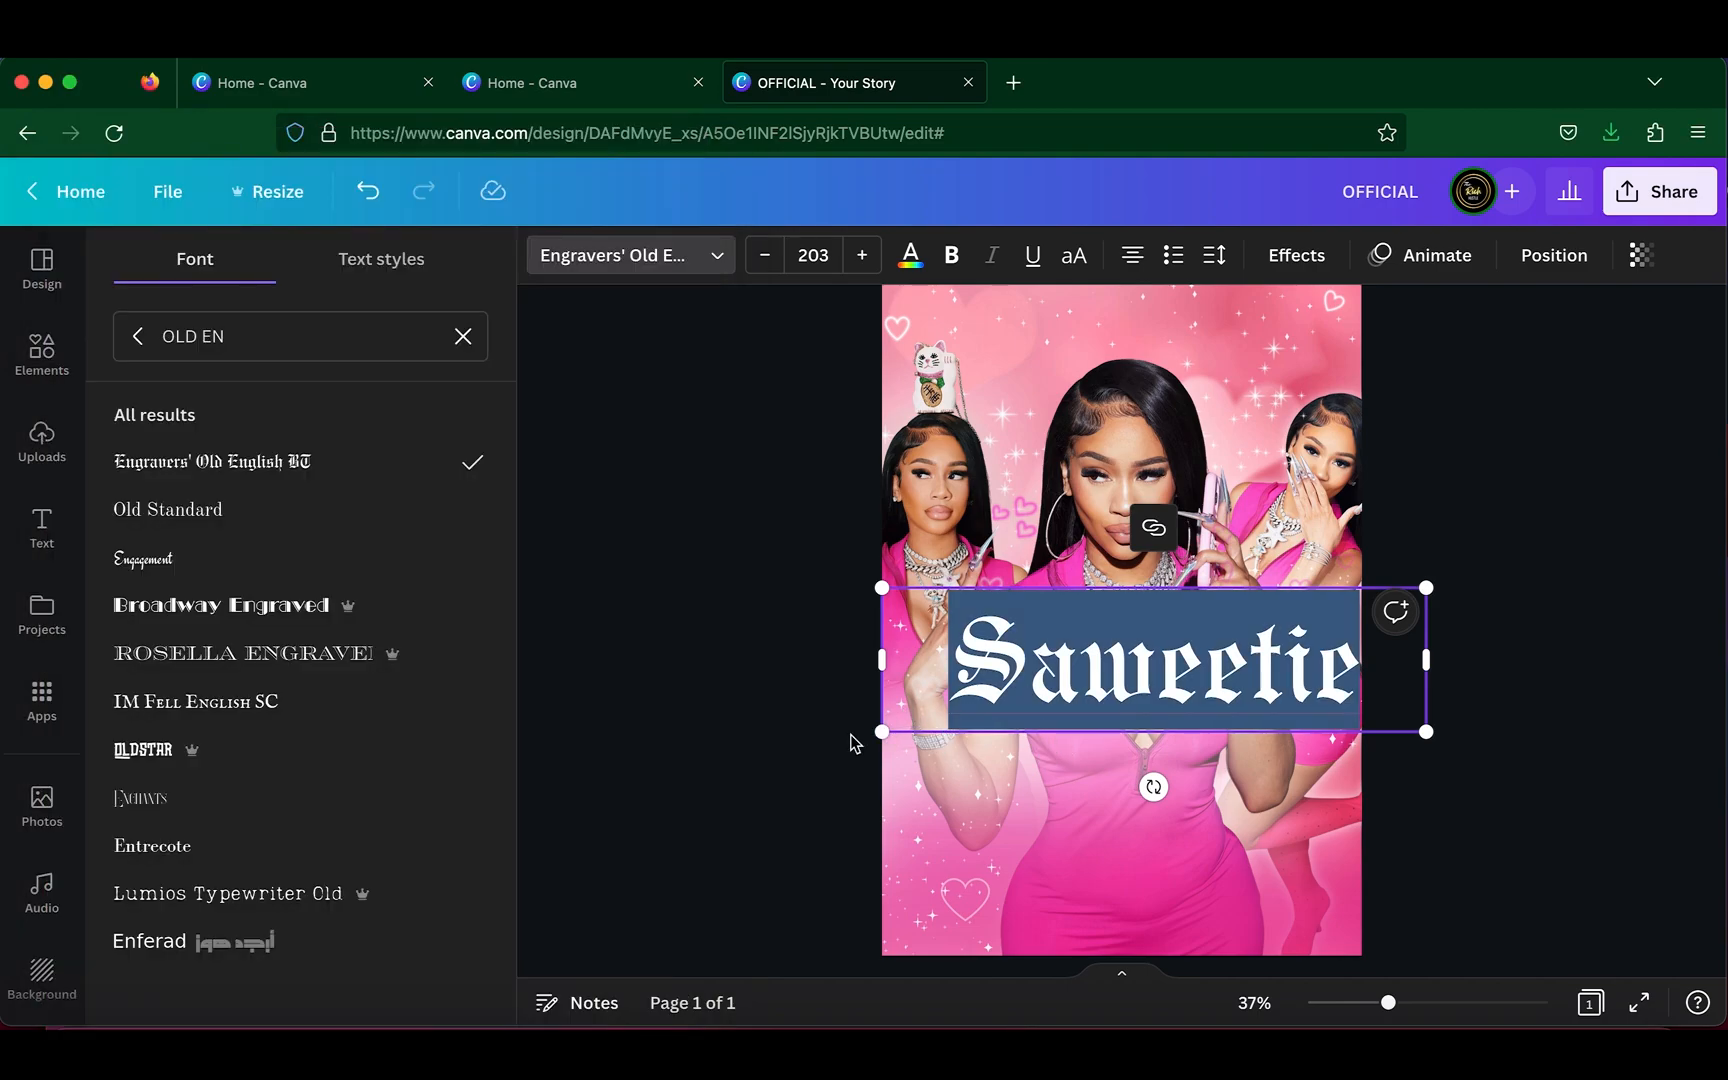
left_click_drag(884, 733, 822, 780)
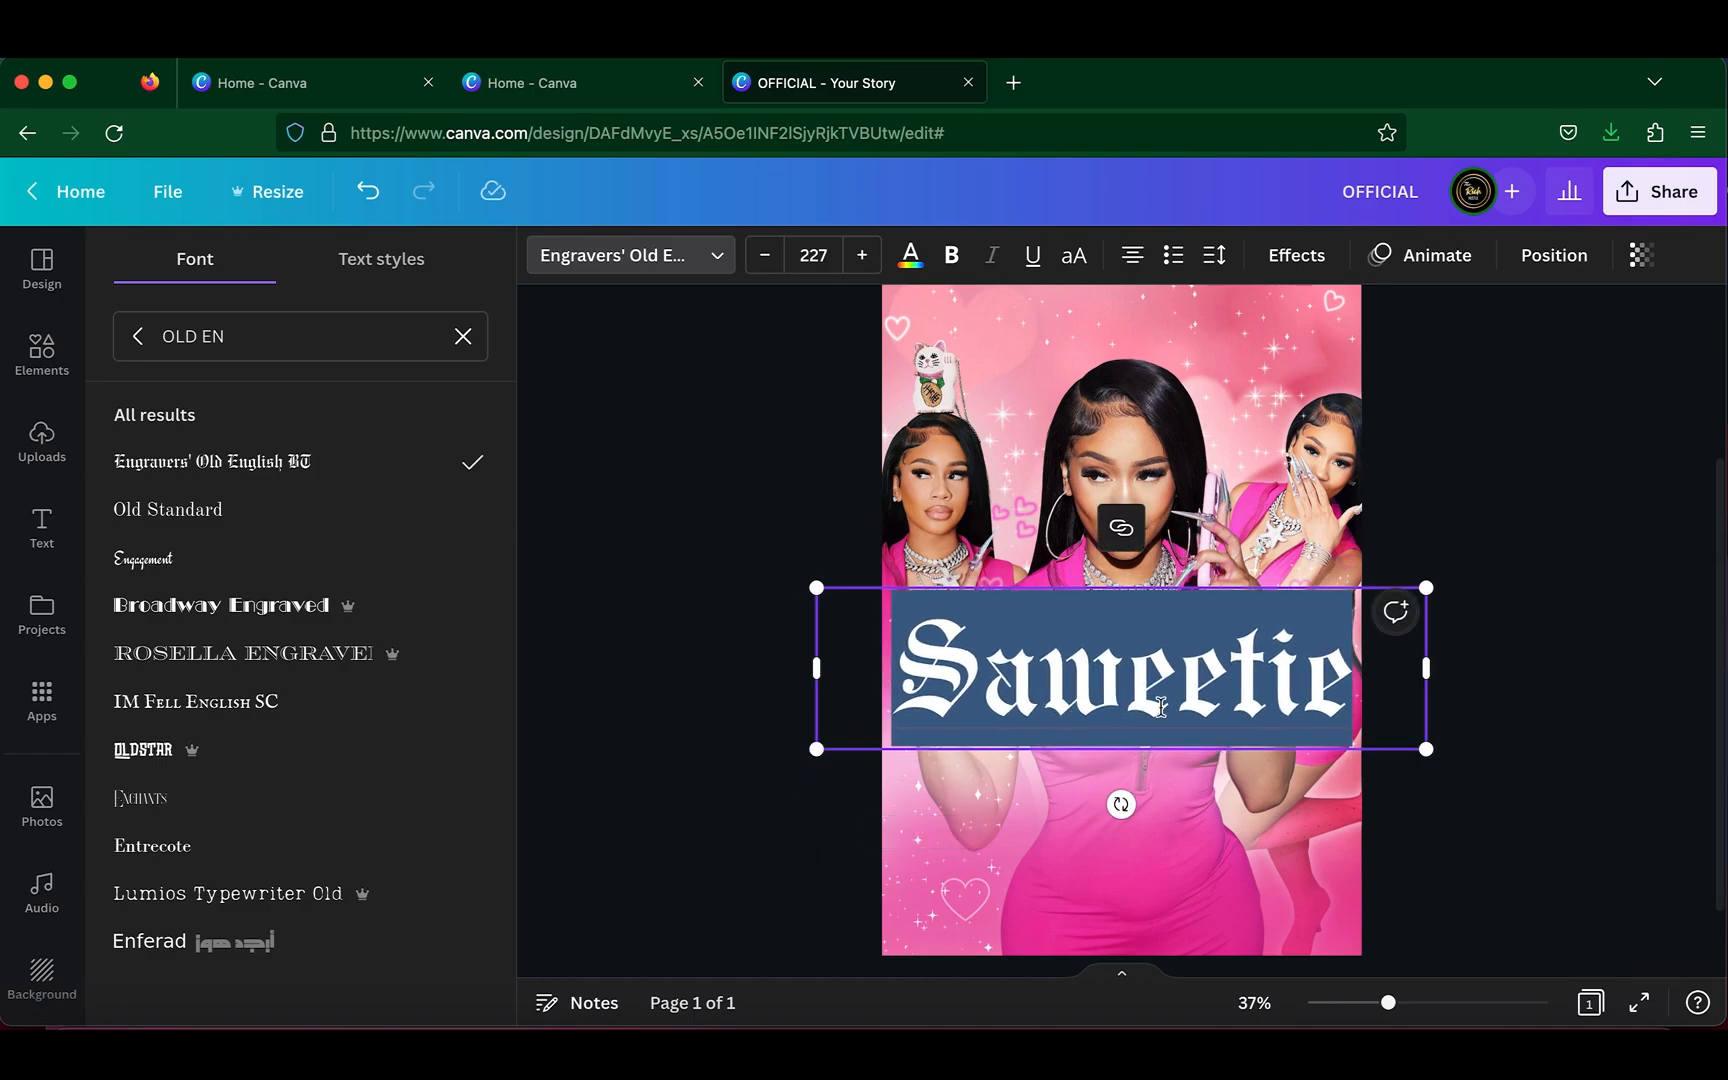
- Move the "Saweetie" title down over the main figure's torso and check its placement against the reference flyer
left_click(1158, 597)
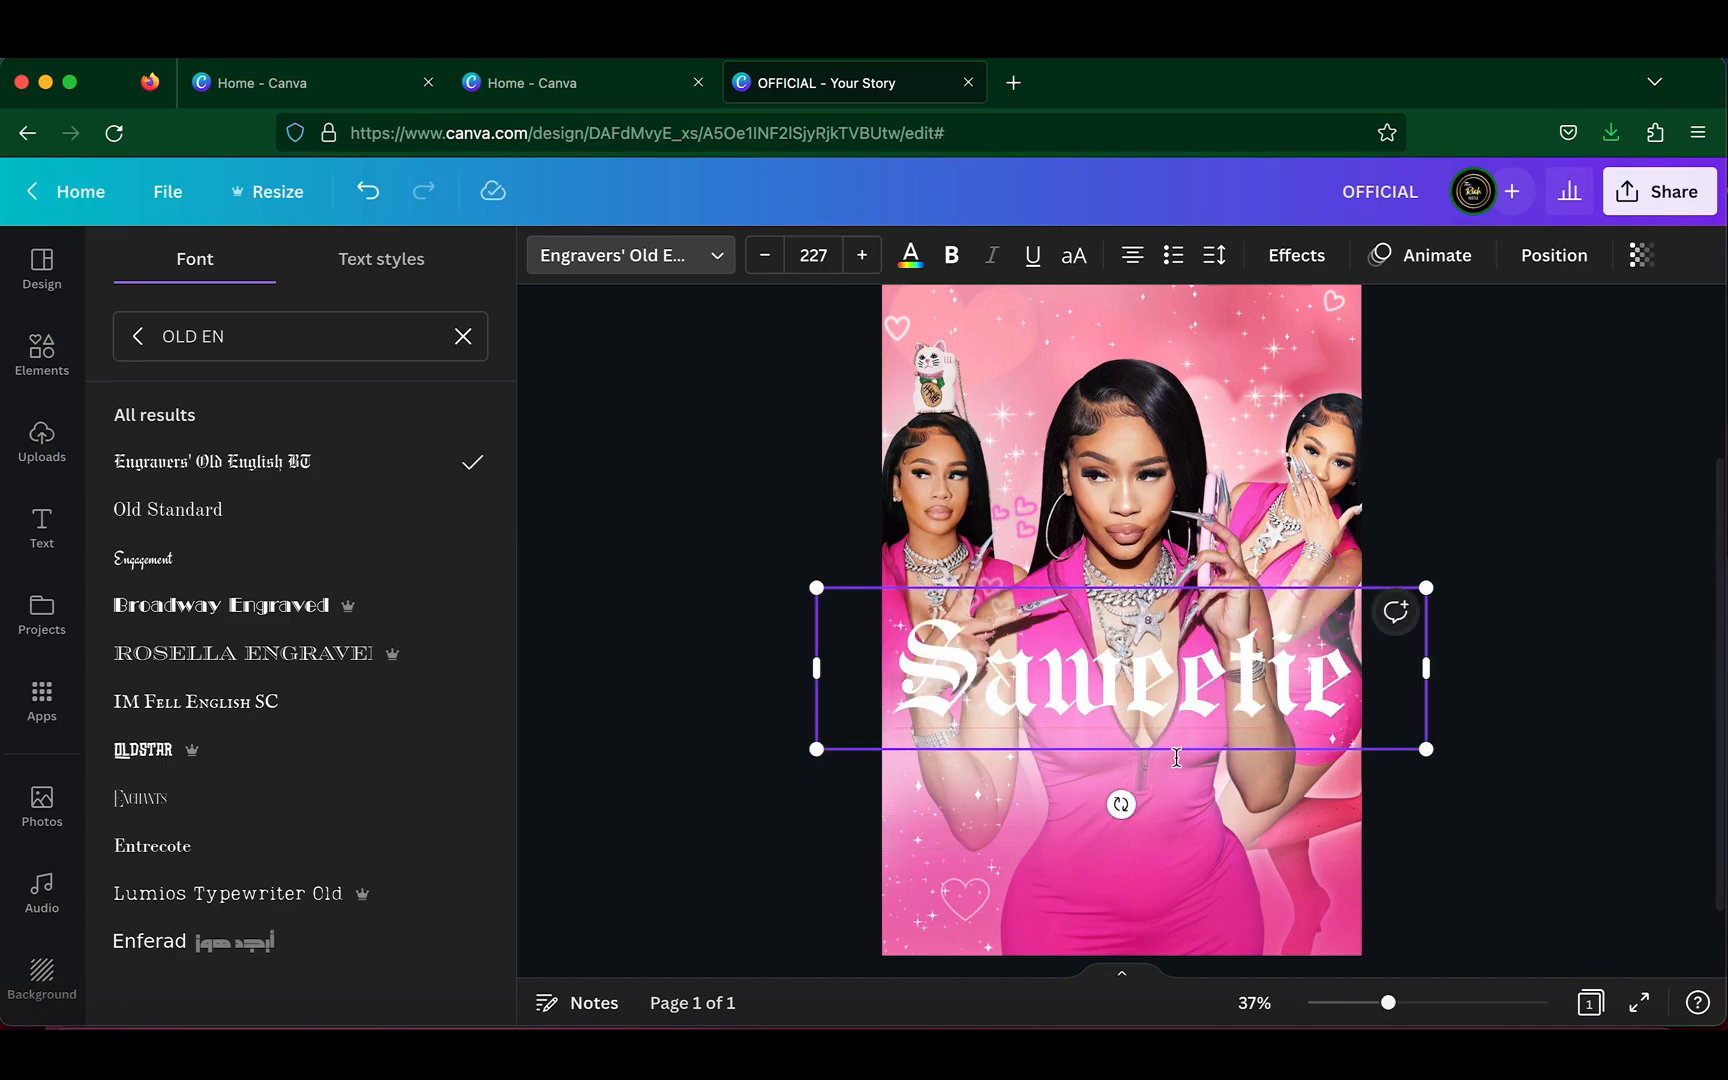
left_click_drag(1170, 800, 1174, 879)
left_click(1563, 1045)
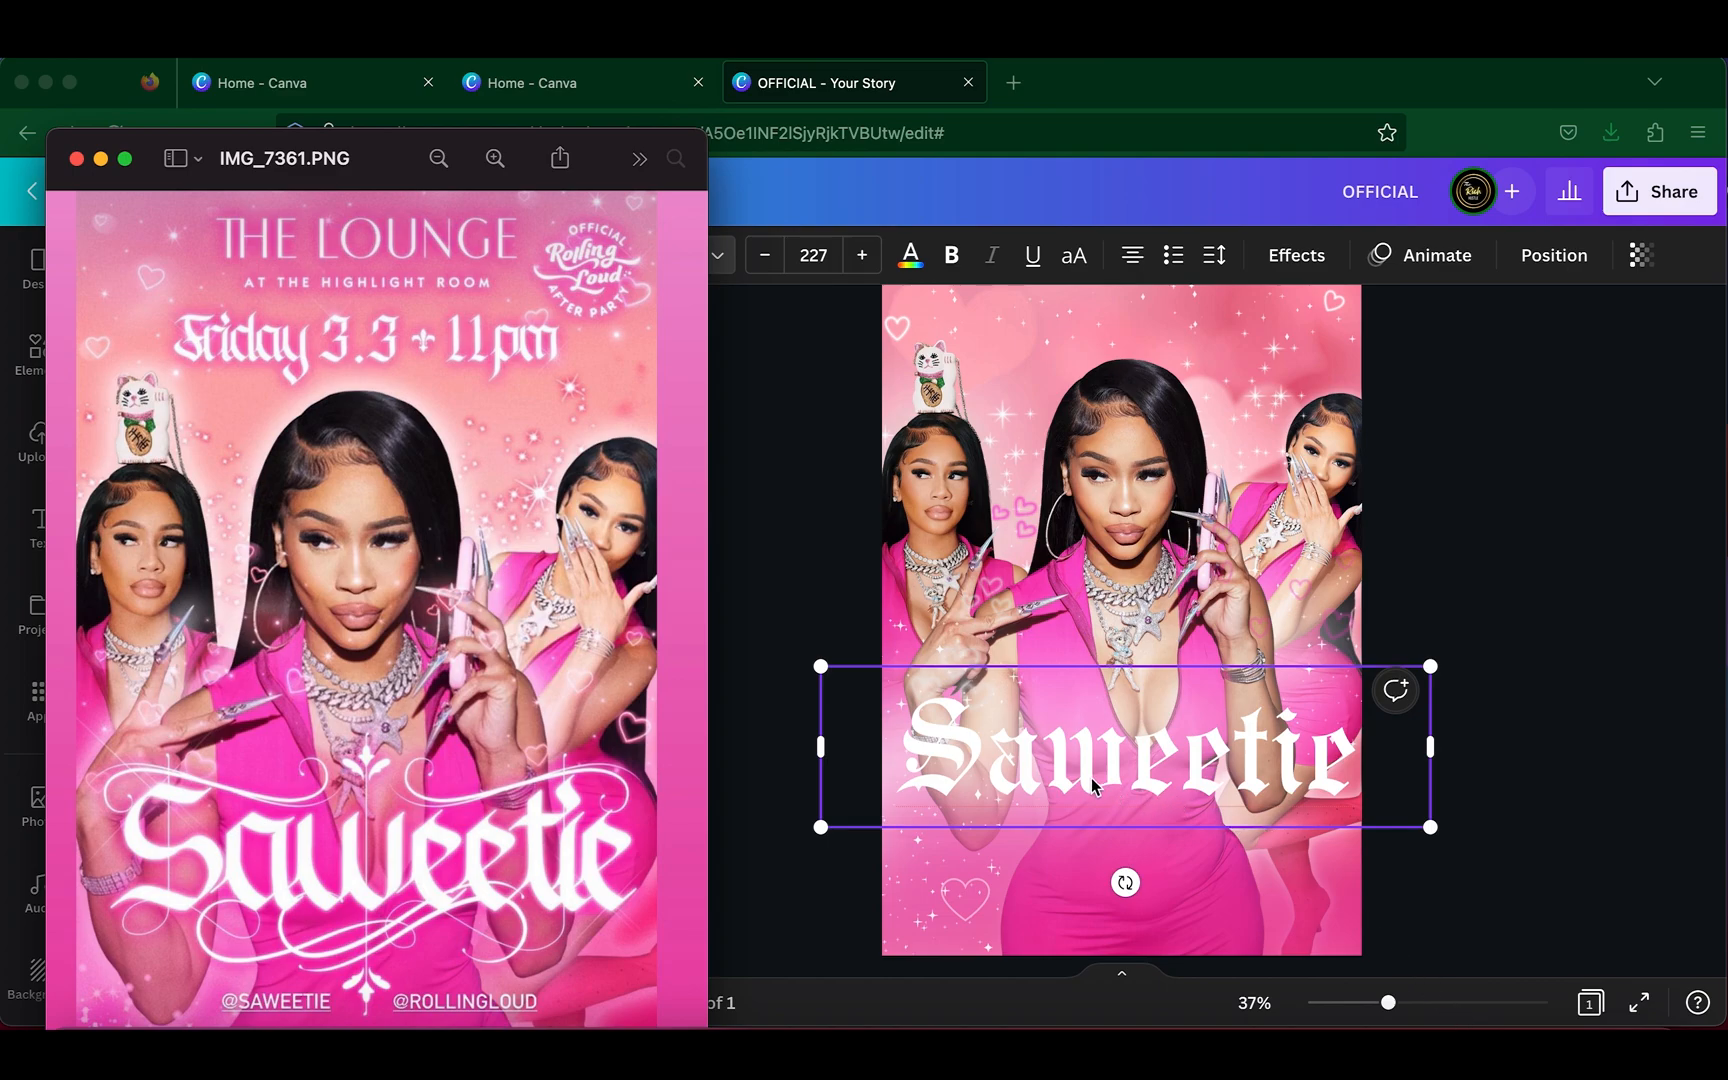
left_click(1136, 680)
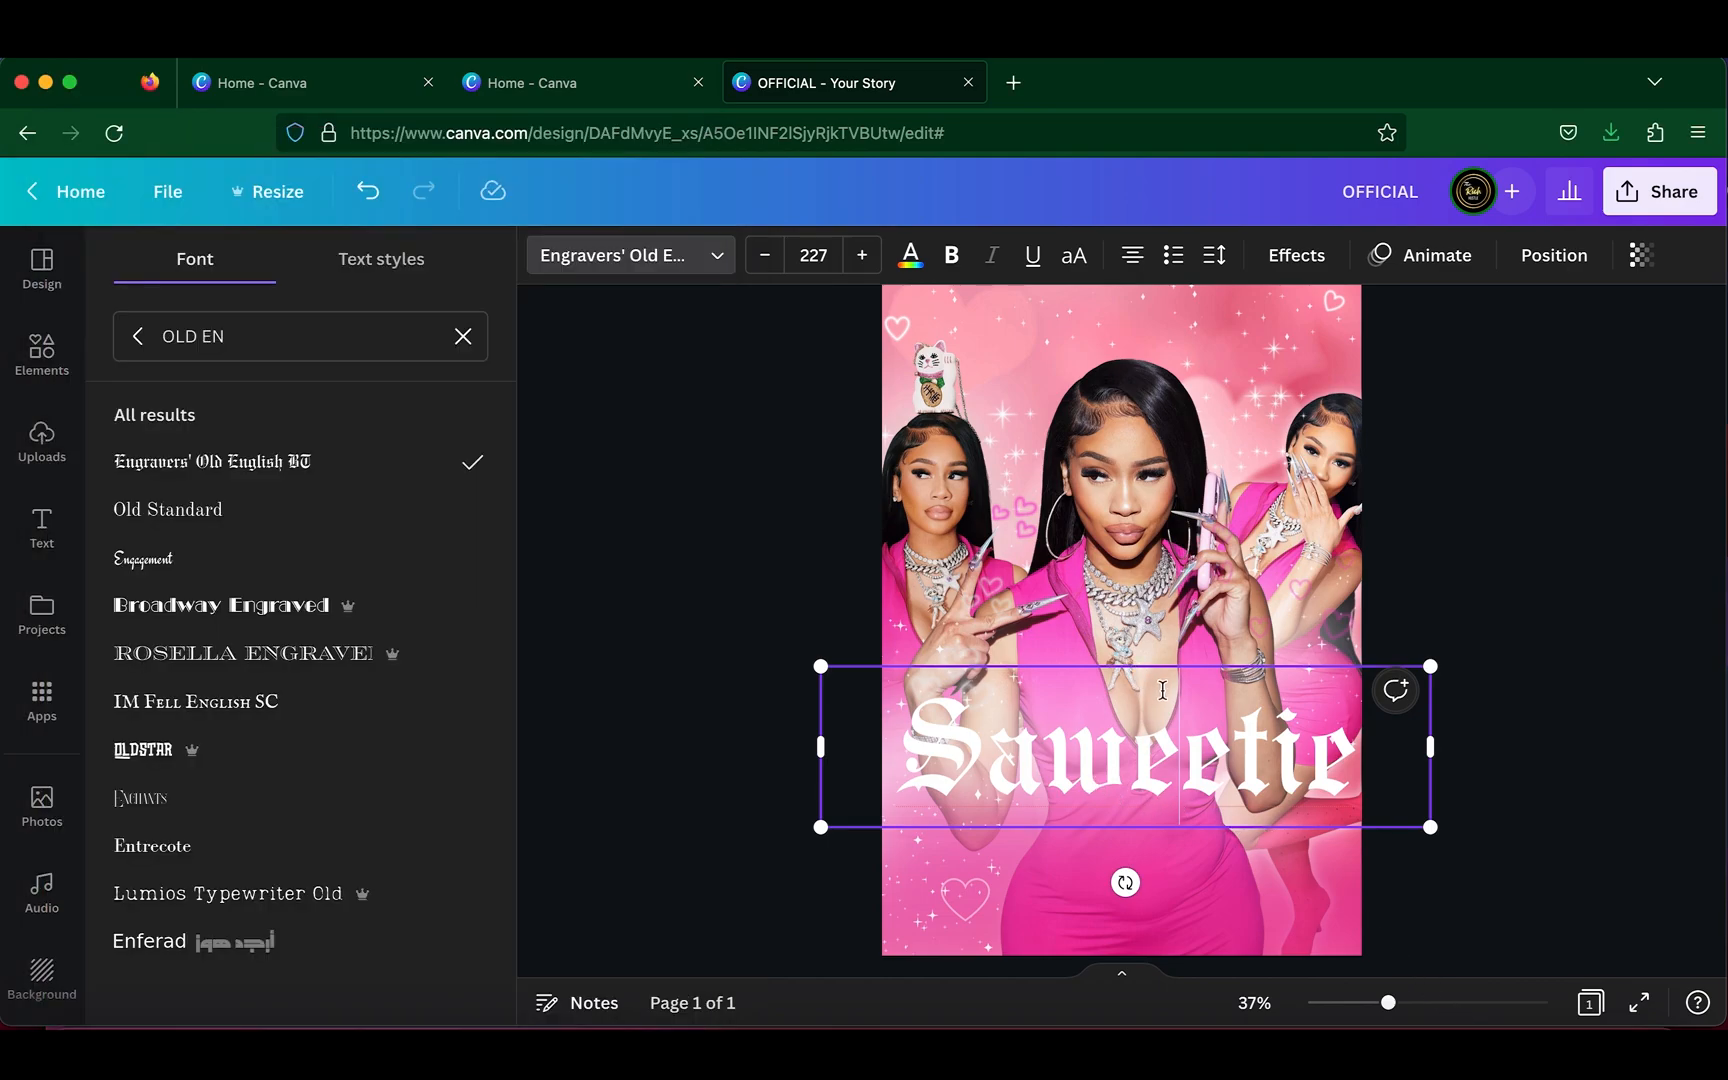
- Make the "Saweetie" title bold and scale it down to font size 209
double_click(1157, 770)
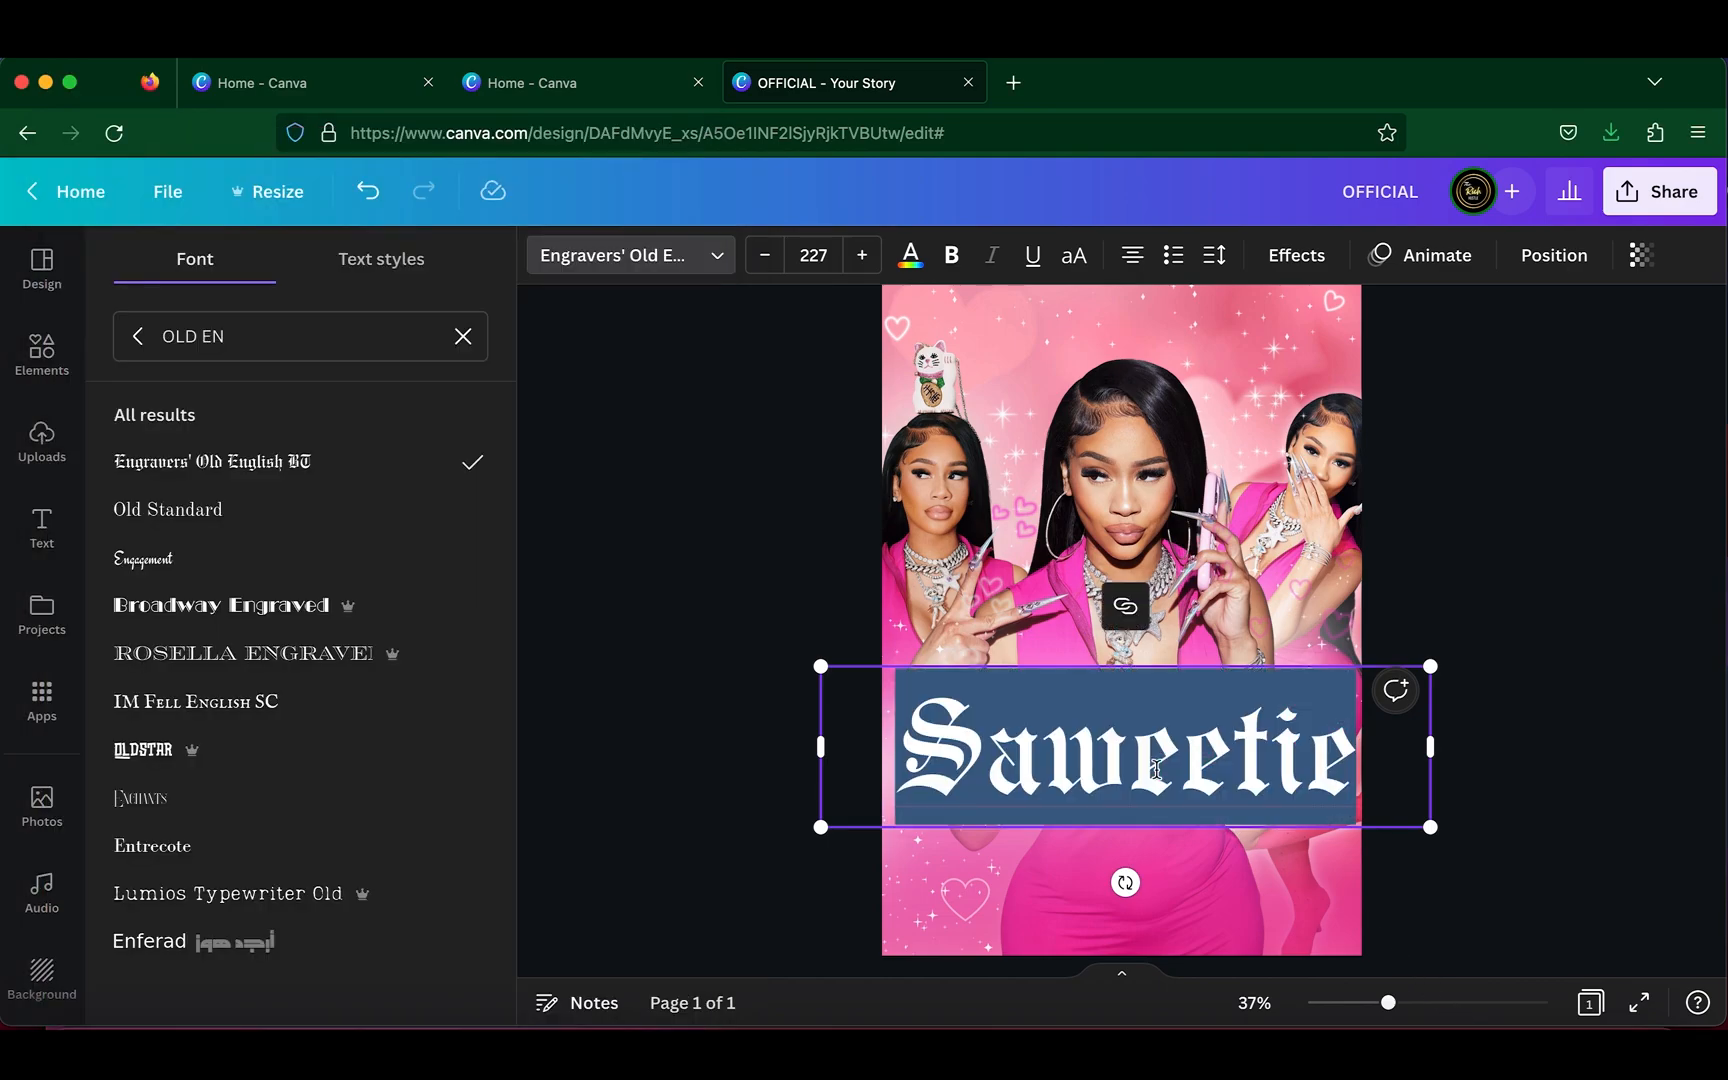
left_click(951, 257)
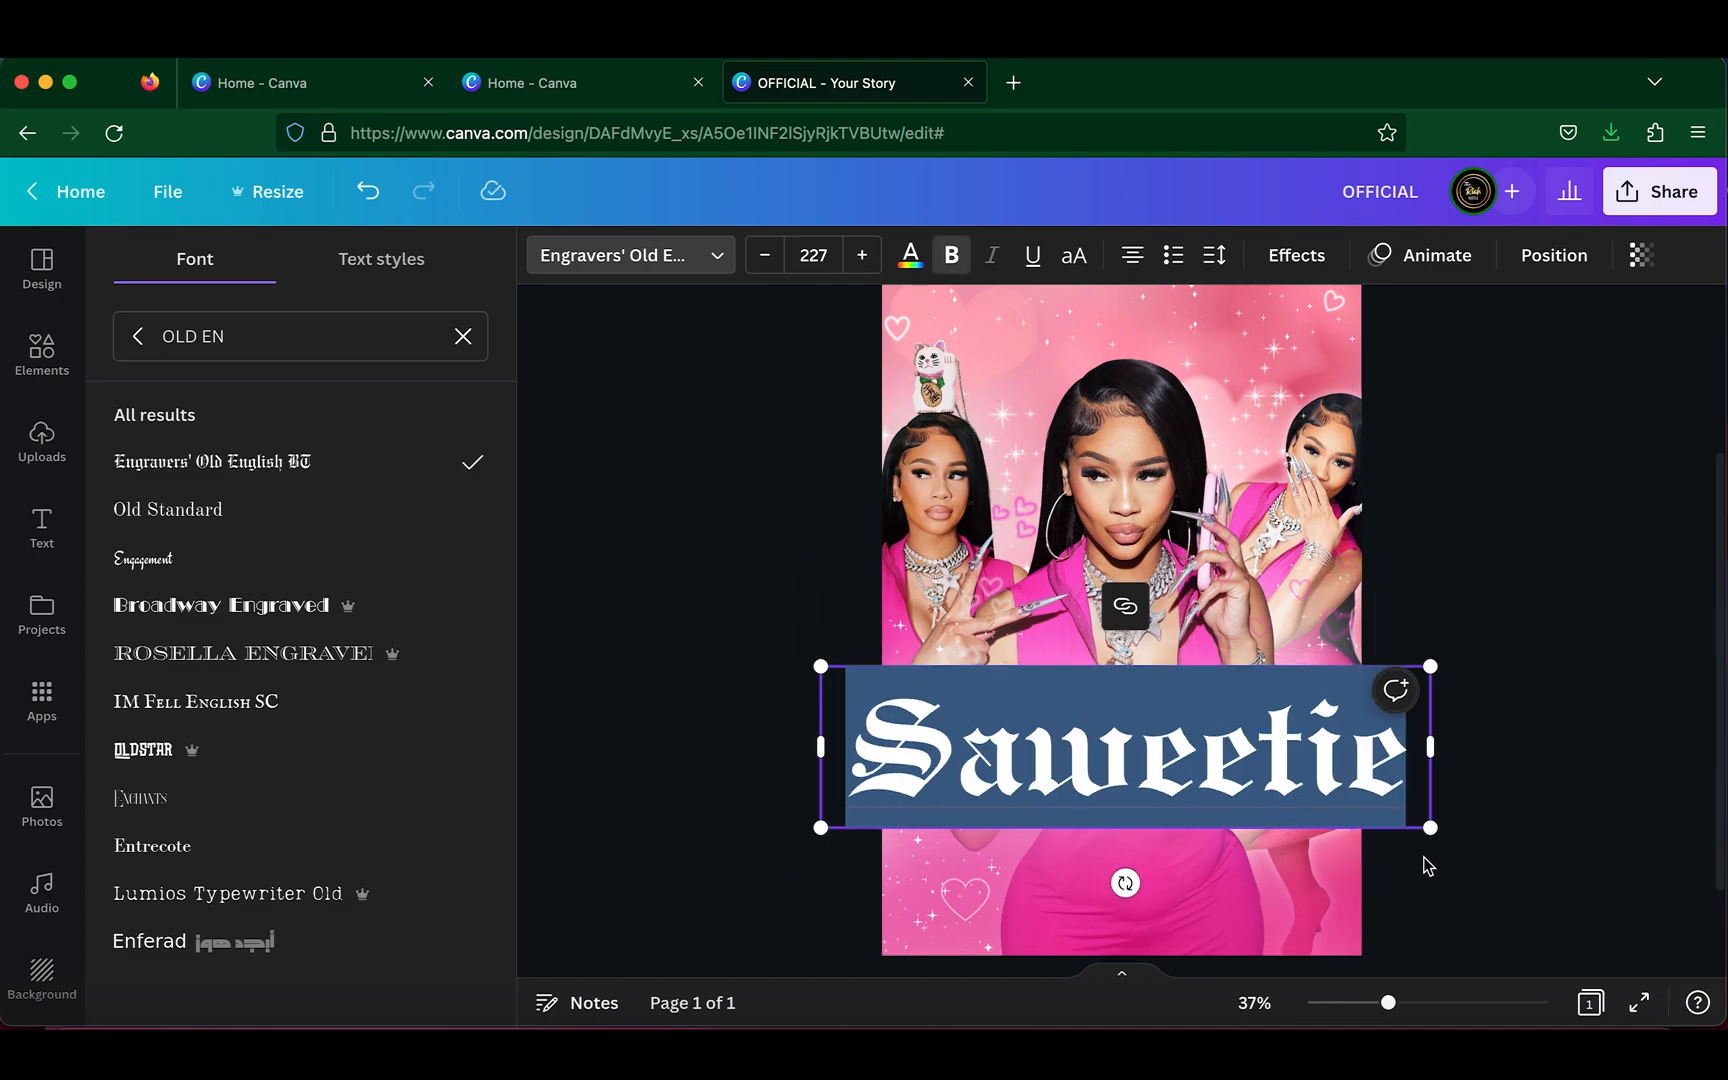
left_click_drag(1428, 832, 1380, 822)
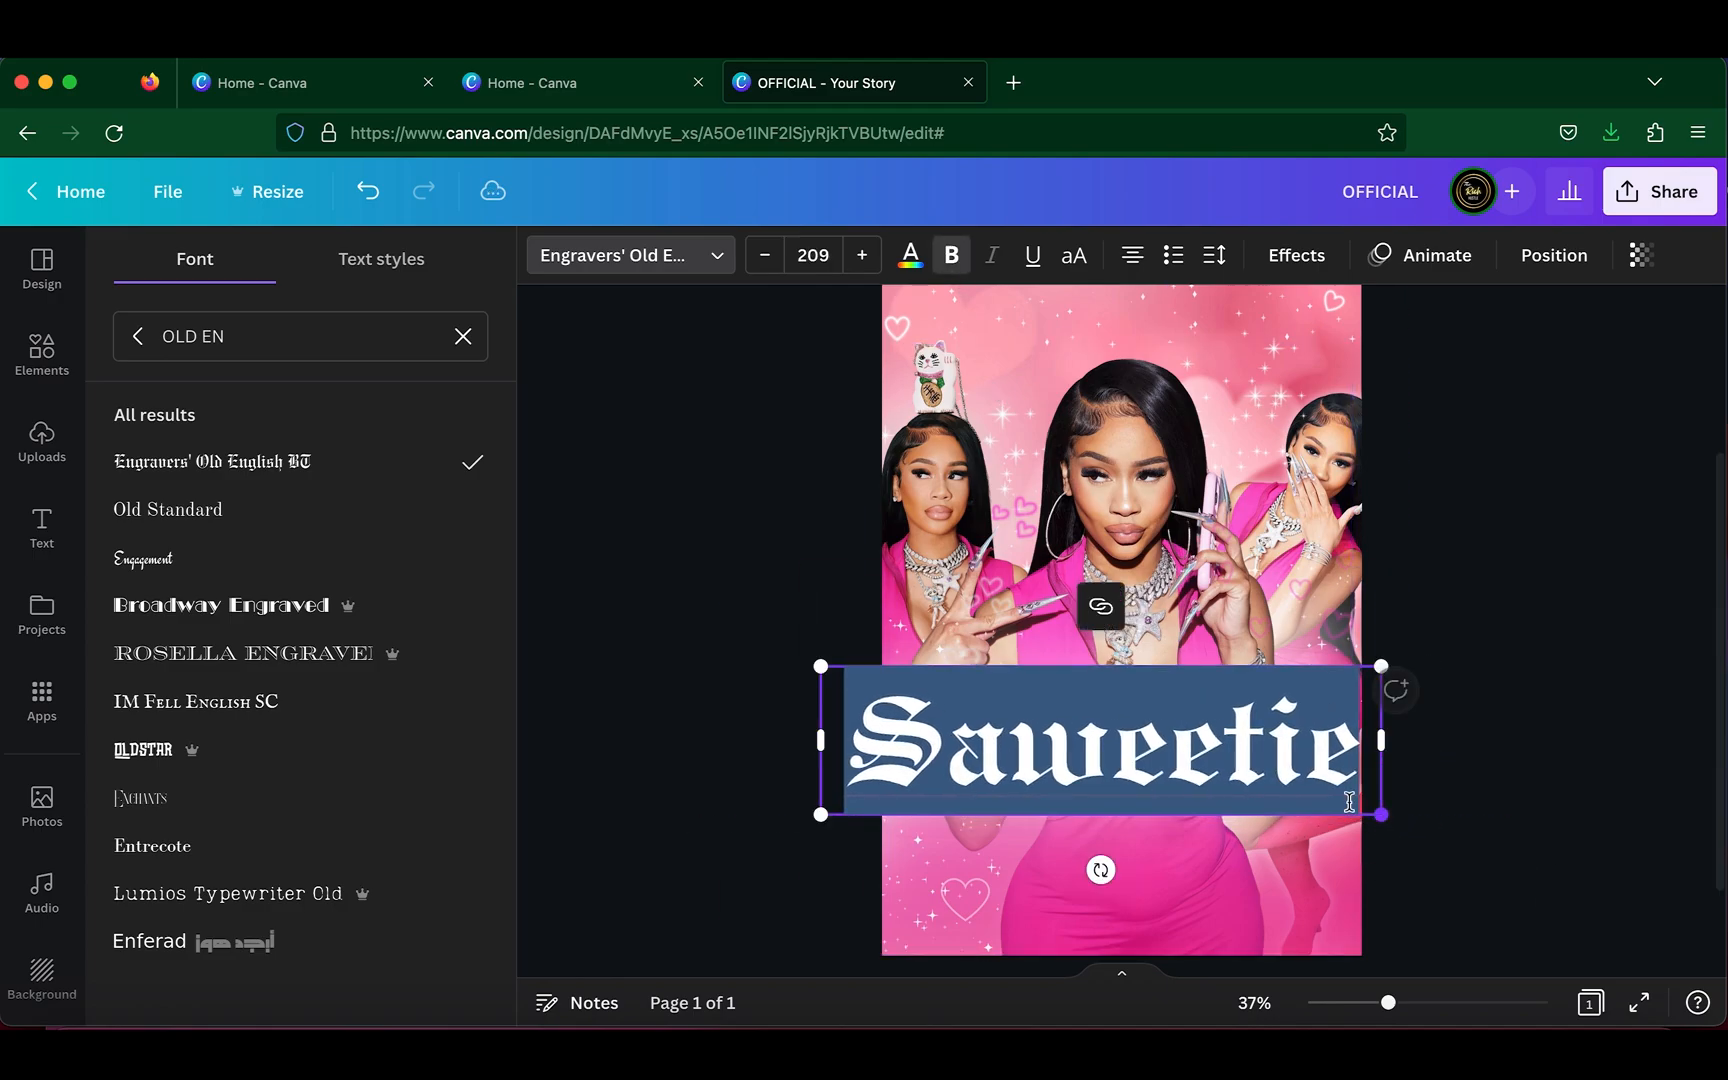
- Undo the accidental shift of the blur graphic, then reposition the title within the page and shrink it to size 186
left_click(1135, 853)
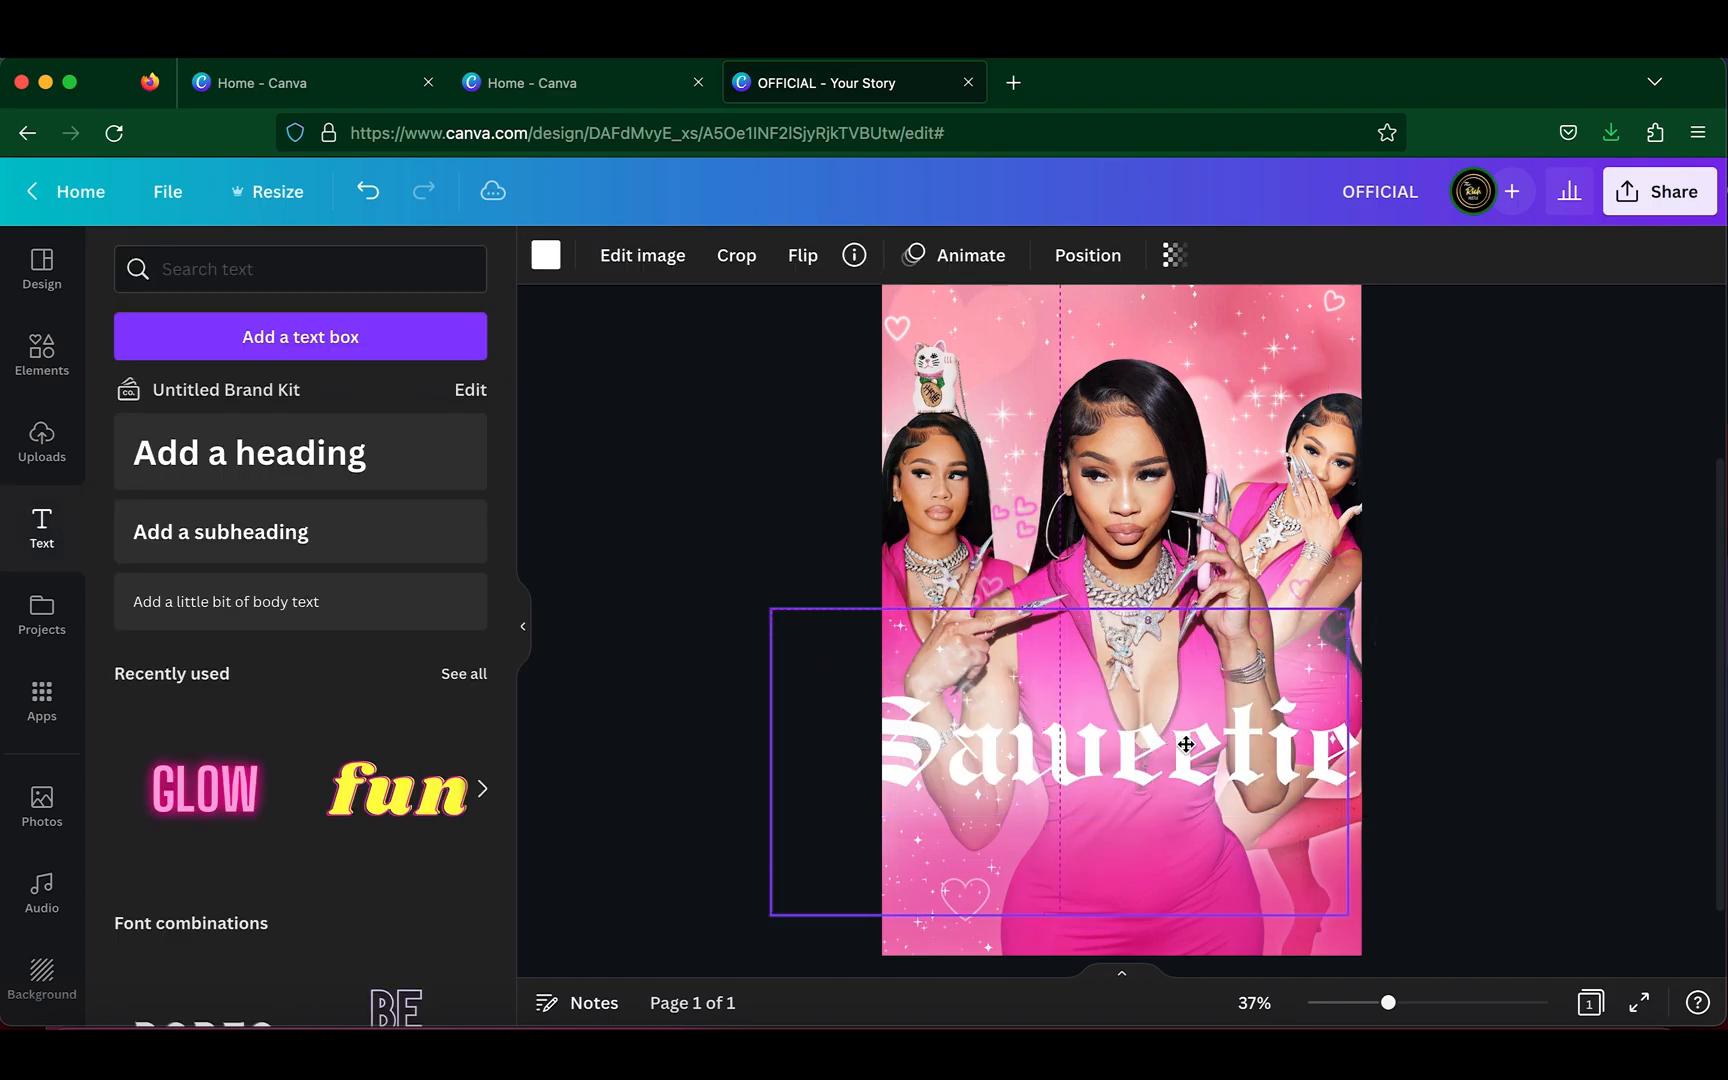
left_click(370, 192)
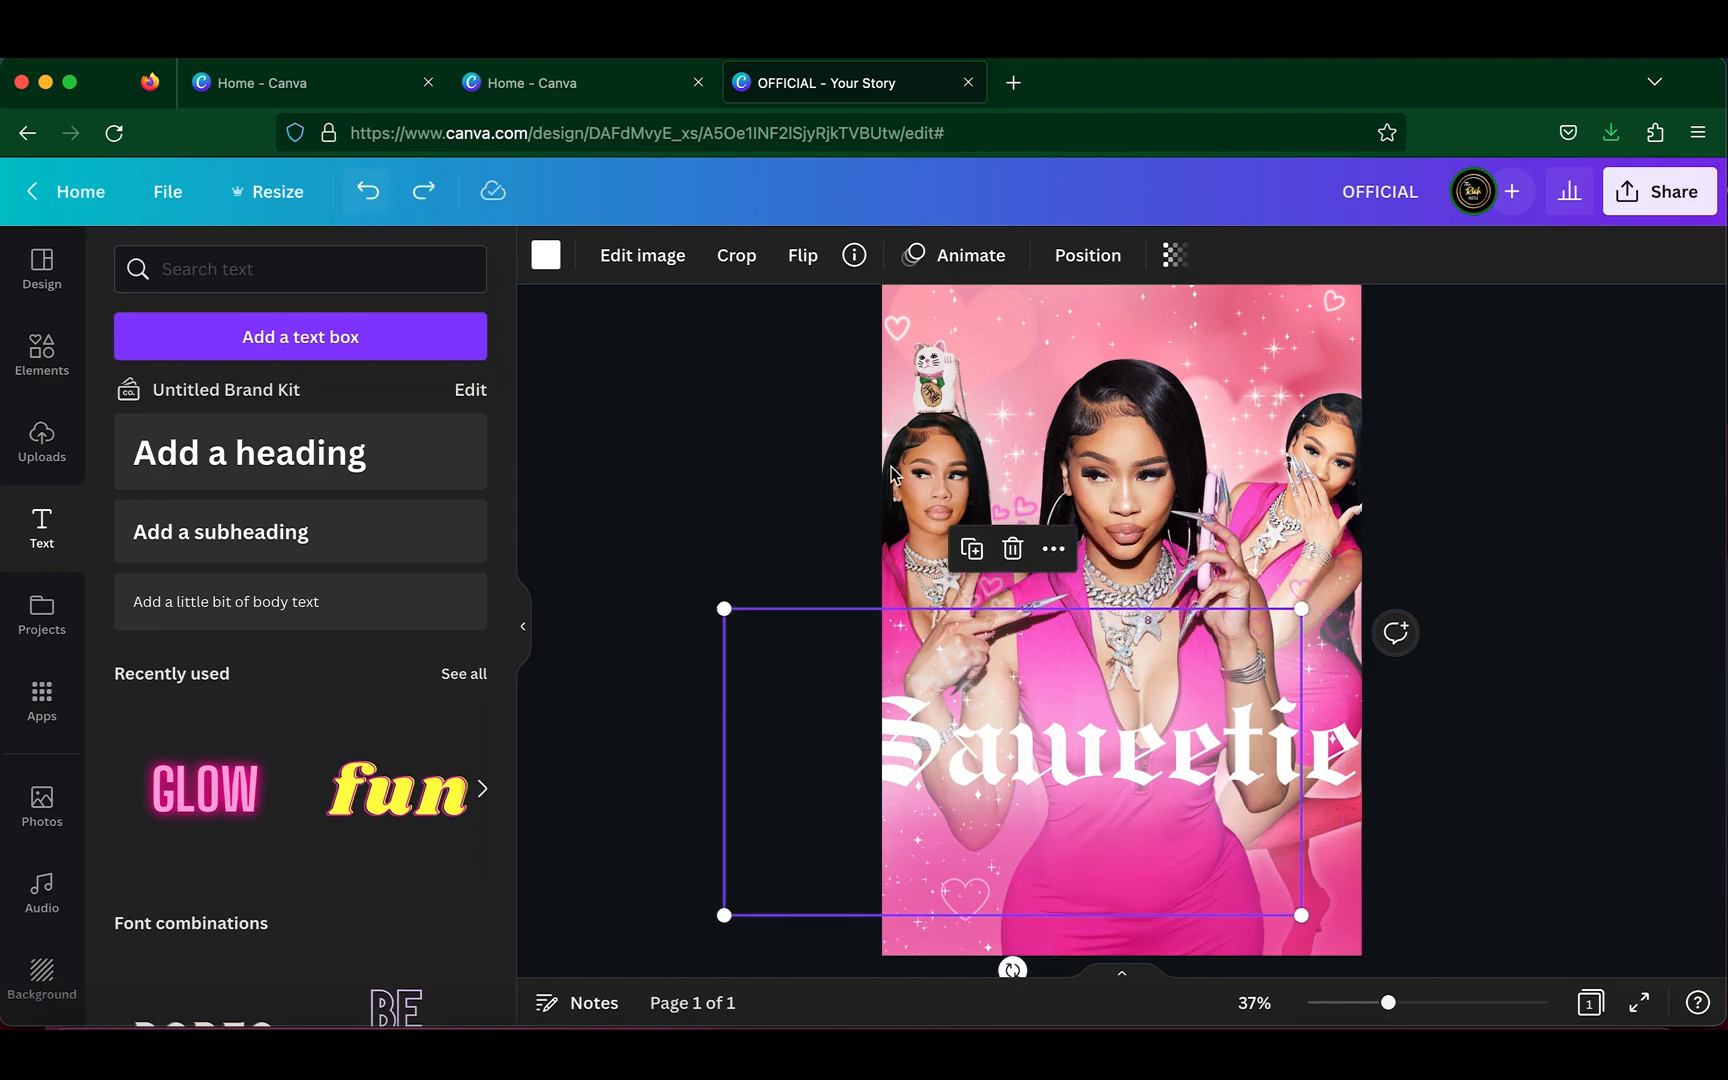
left_click(1310, 735)
left_click_drag(1312, 762, 1356, 750)
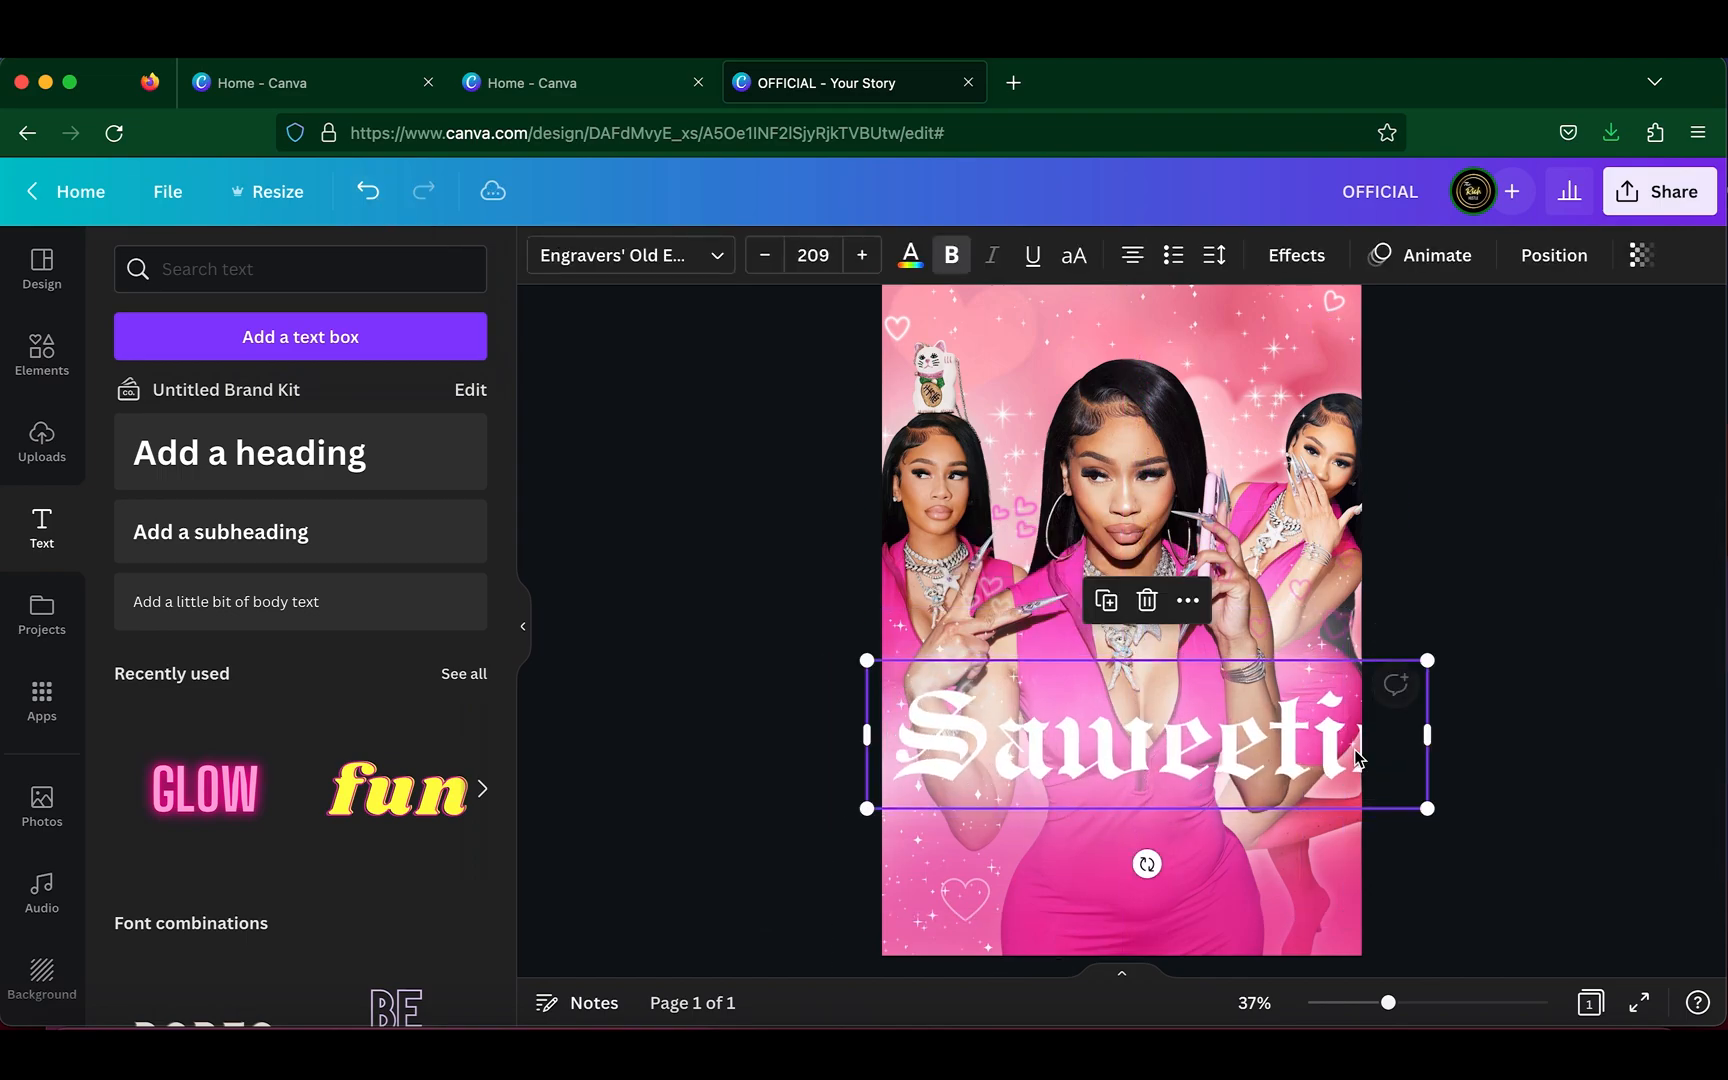
left_click_drag(1427, 802, 1372, 781)
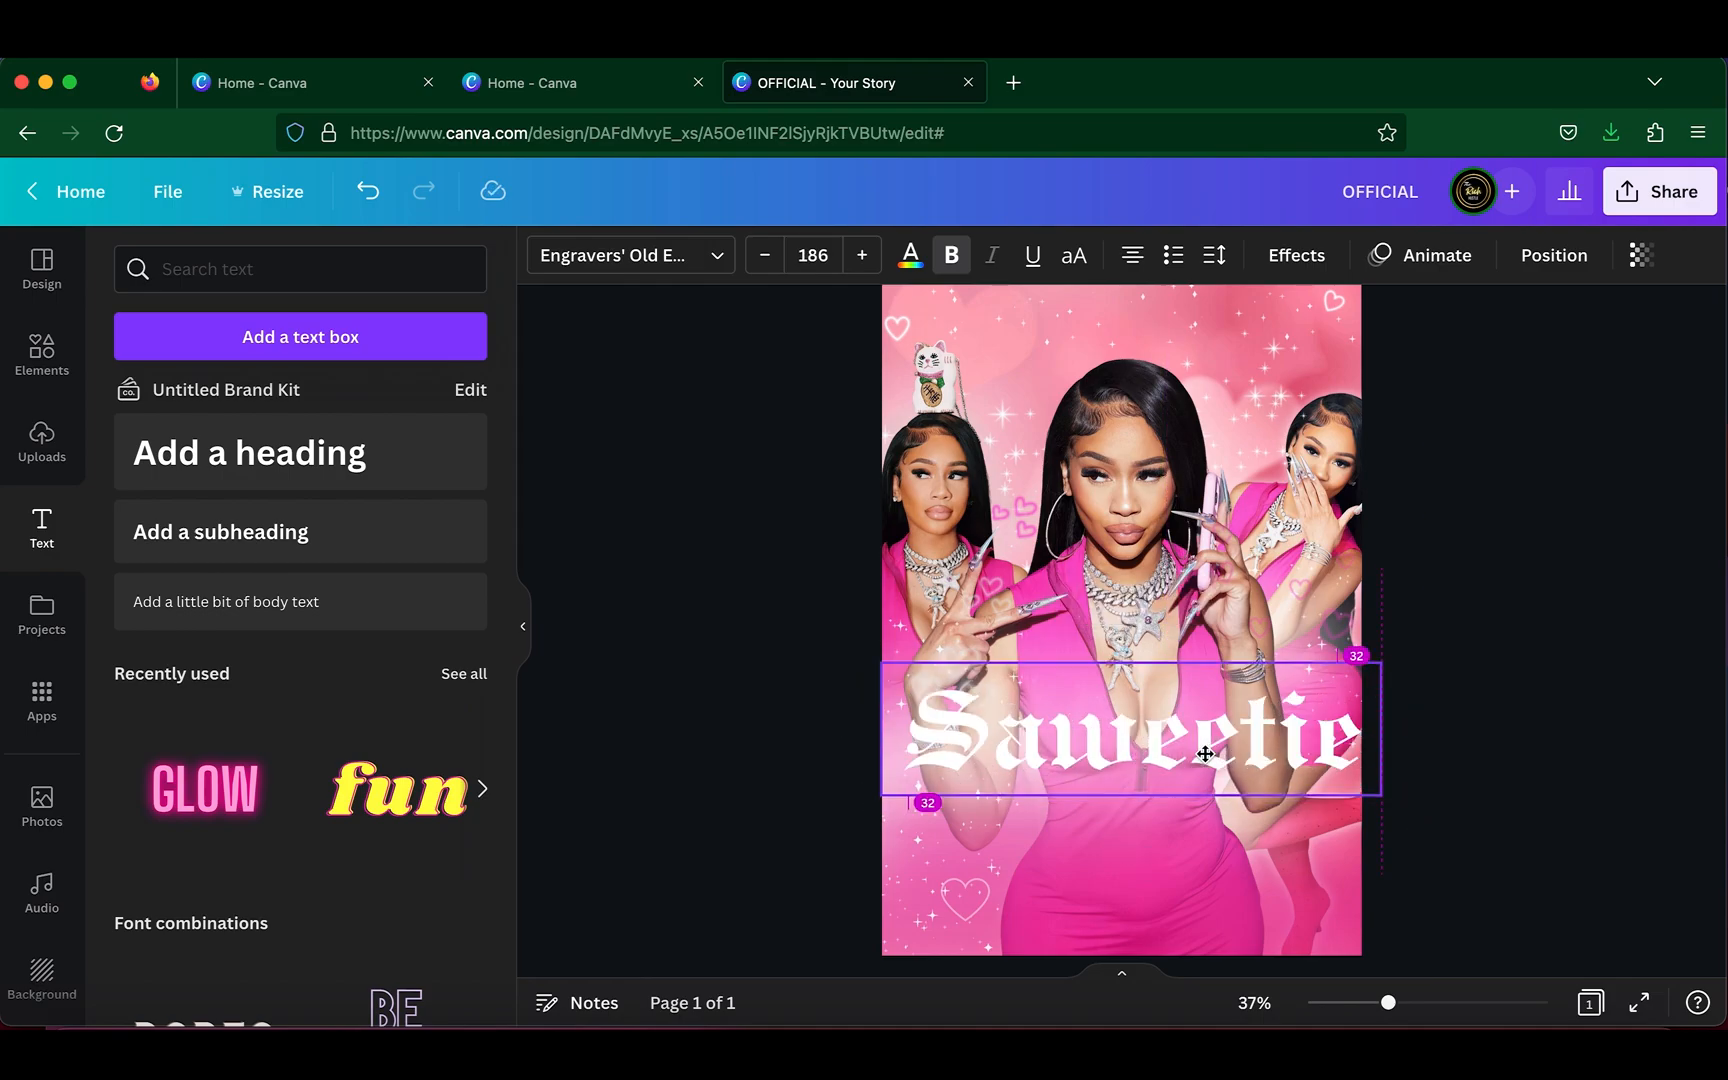
- Apply a pink Outline text effect to the "Saweetie" title
left_click(1074, 256)
left_click(1074, 256)
left_click(1296, 256)
left_click(422, 718)
left_click(910, 256)
left_click(268, 692)
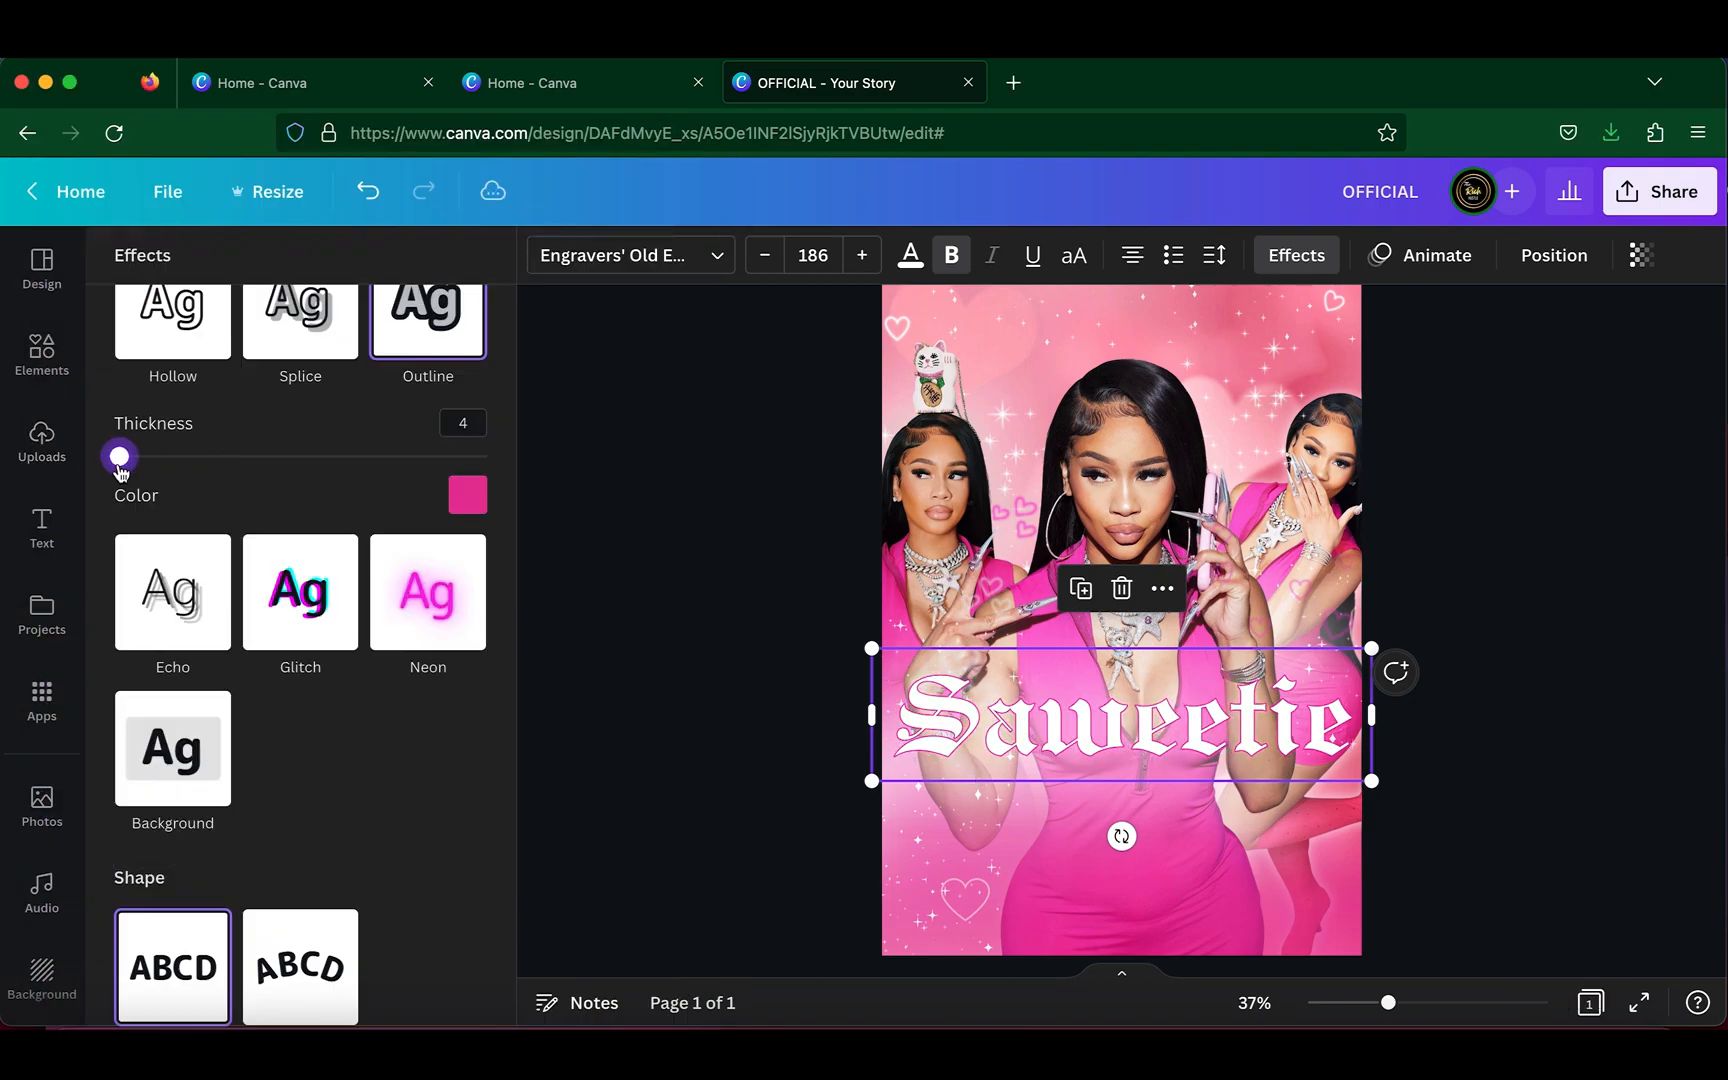
- Try other text effects on the title, return to Outline and set its thickness to 45
left_click(428, 586)
left_click(300, 458)
left_click(300, 350)
left_click(428, 377)
left_click_drag(207, 532, 192, 532)
- Give the title's outline a lighter custom pink
left_click(467, 571)
left_click(212, 698)
left_click(154, 698)
left_click_drag(424, 765, 317, 765)
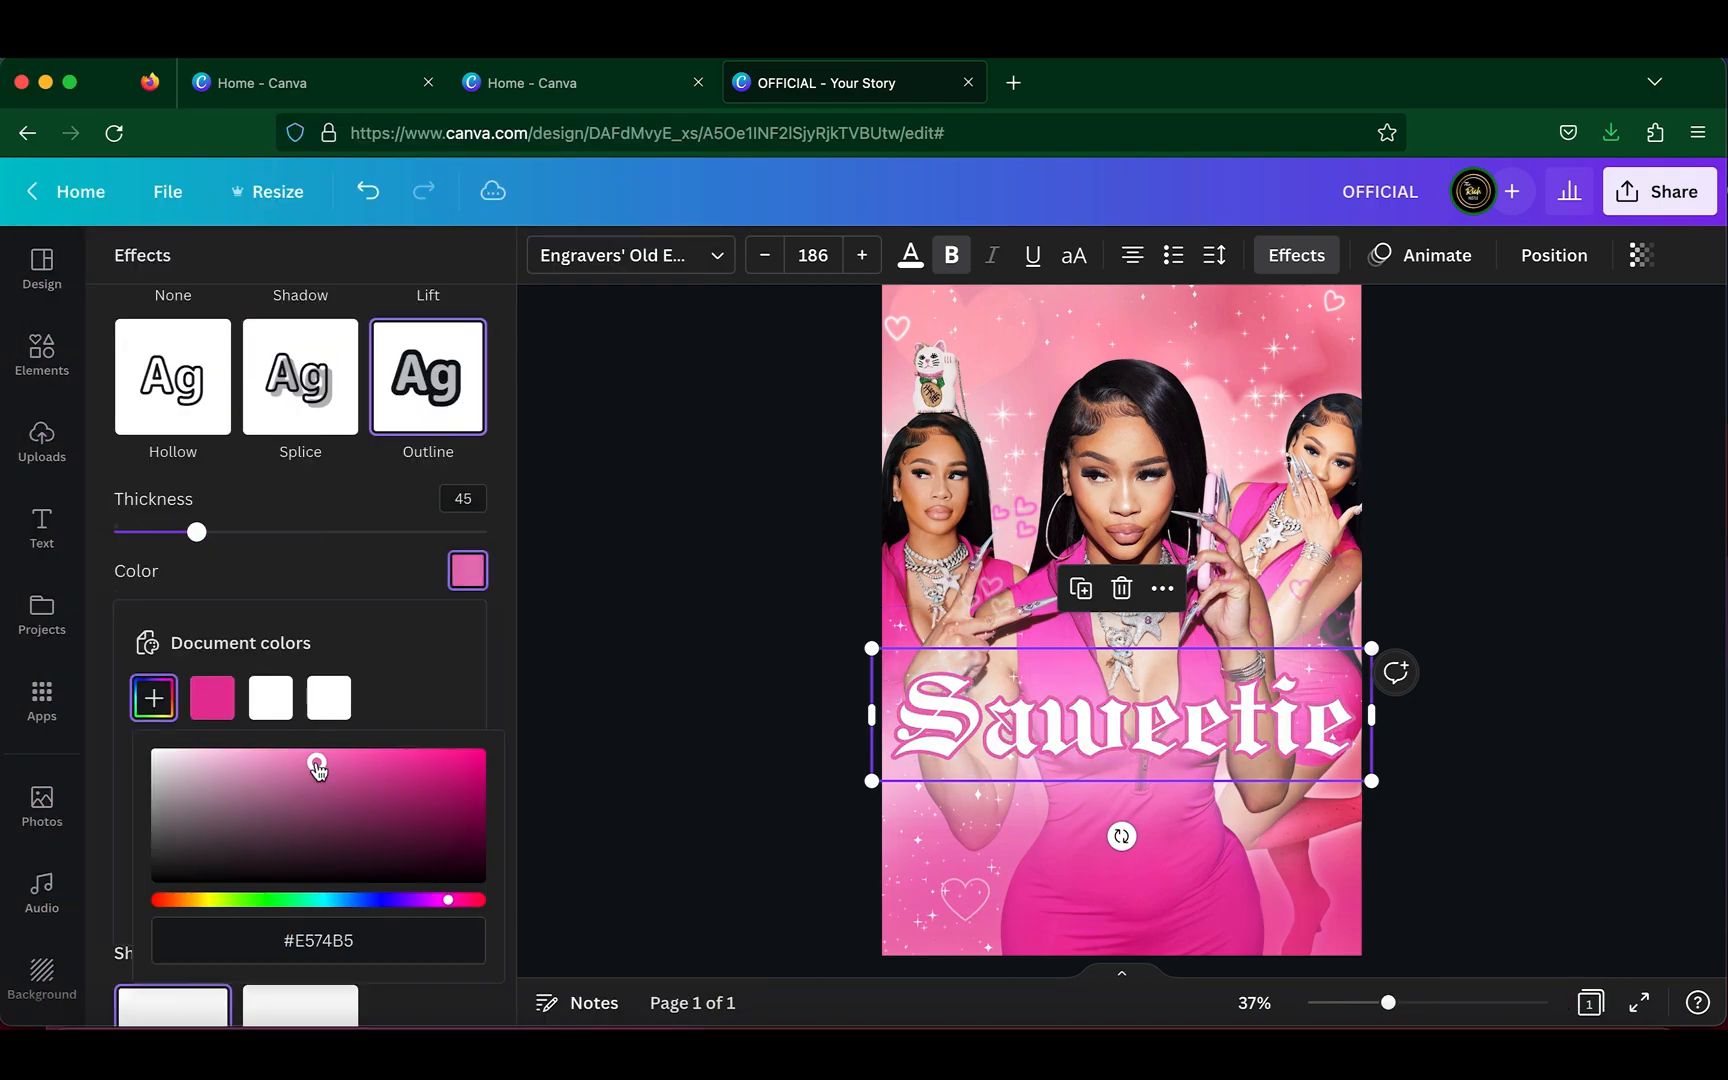
- Check the title against the reference flyer and centre it horizontally on the page
left_click(1563, 1040)
left_click(1121, 715)
left_click_drag(1121, 715, 1101, 723)
left_click_drag(1352, 723, 1362, 735)
left_click_drag(1106, 723, 1121, 721)
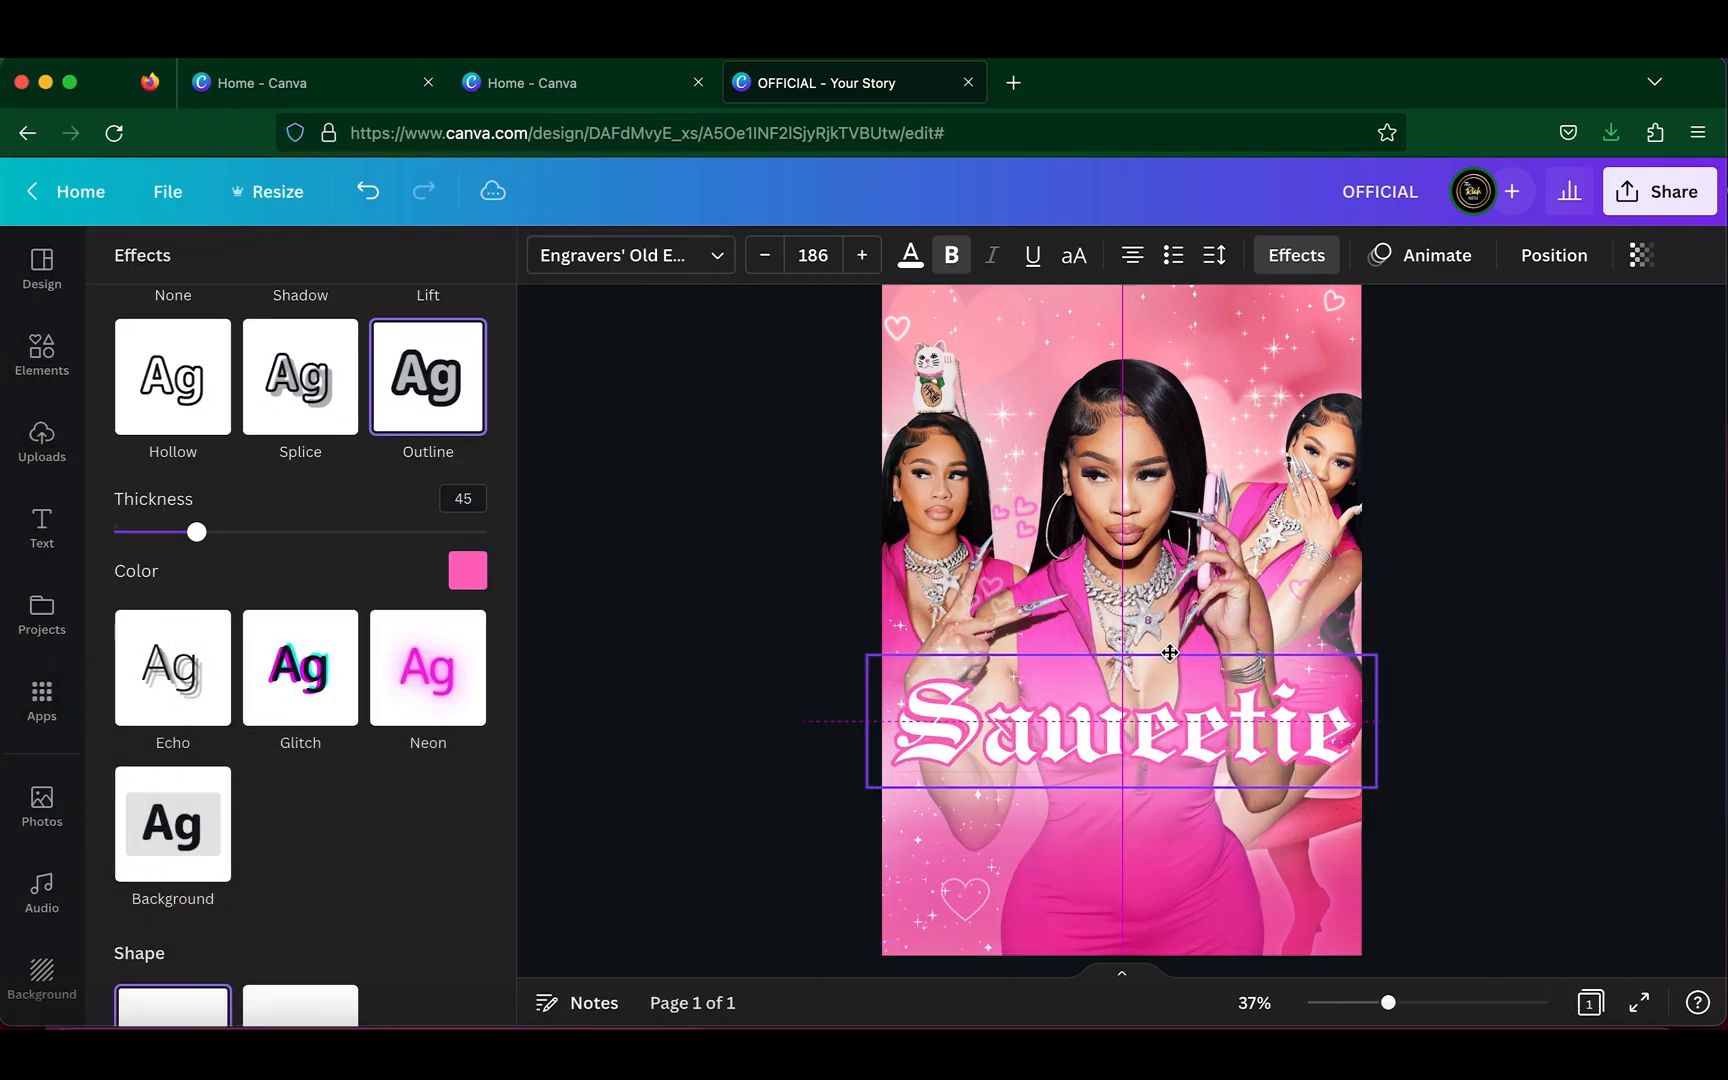
- Search the elements for "swirl" and browse the graphics for flourishes like those around the reference title
left_click(1563, 1040)
left_click(32, 355)
left_click(214, 272)
type("swirl")
key("Return")
left_click(453, 452)
left_click(1563, 1040)
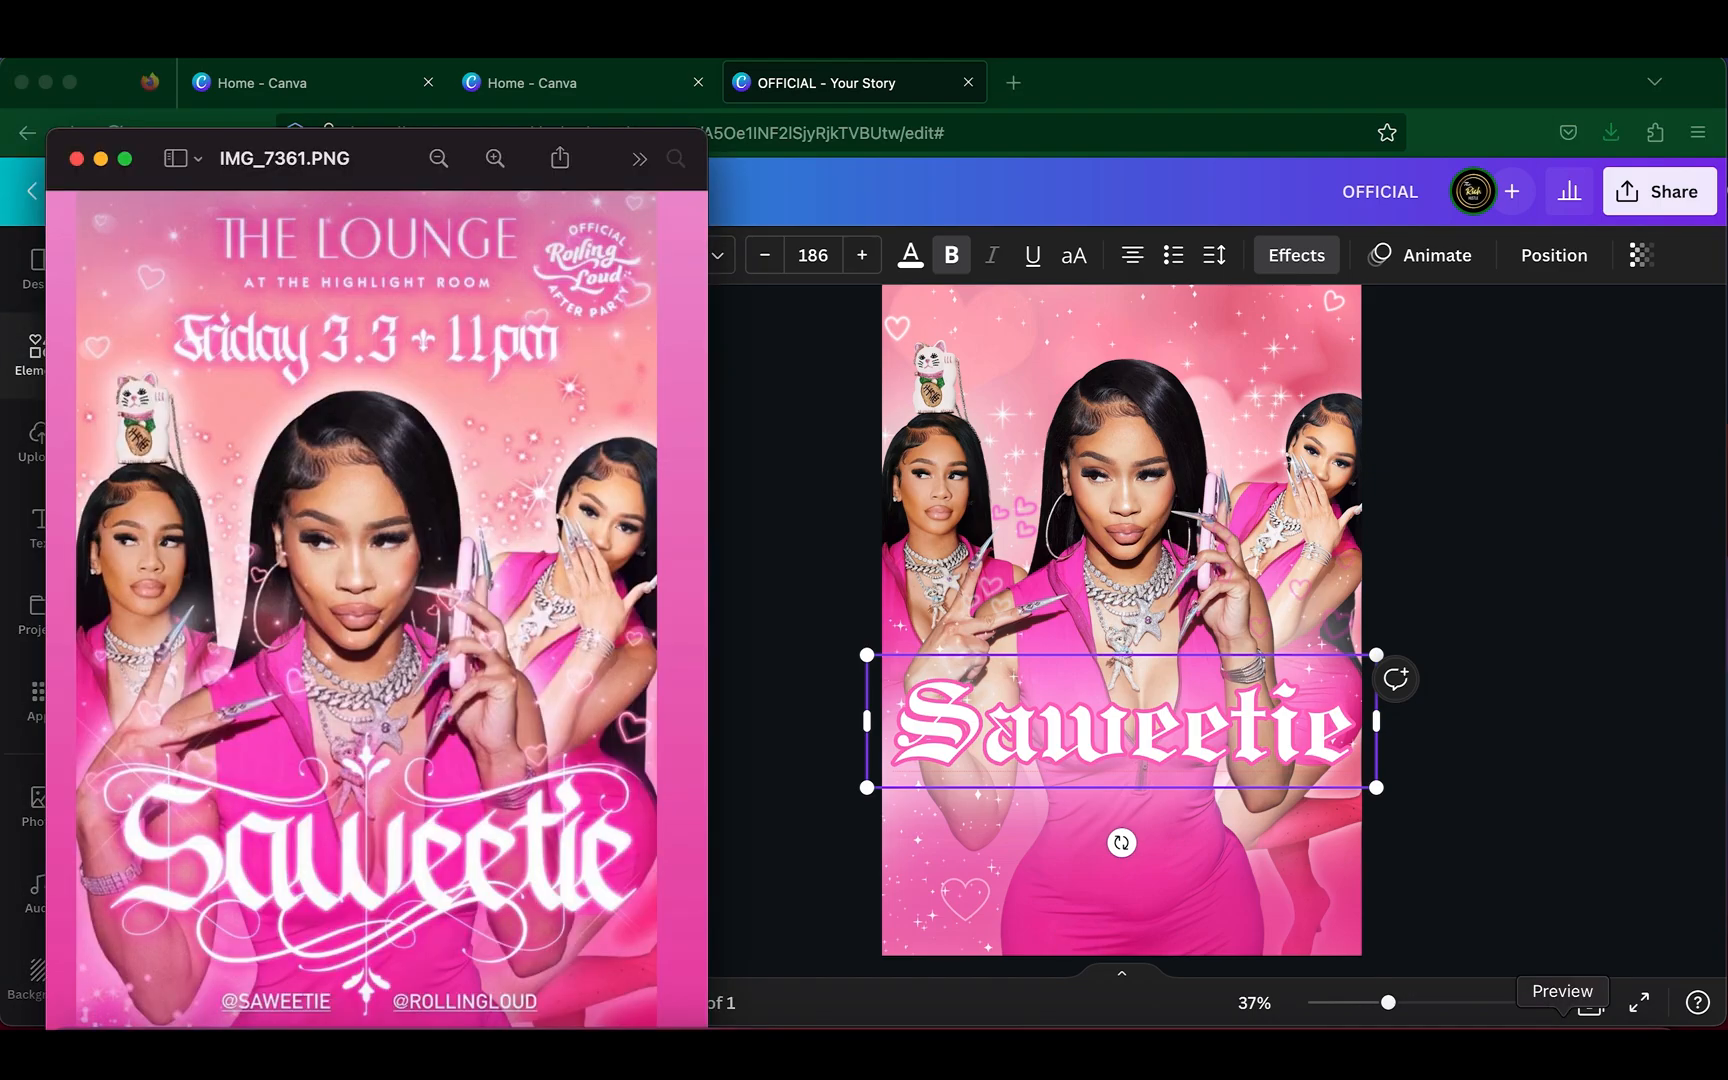
scroll(350, 640, "down", 10)
left_click(300, 626)
scroll(408, 847, "down", 10)
- Add a curled swirl graphic, recolour it white and place it over the title's left end
left_click(172, 465)
left_click(545, 255)
left_click(397, 399)
left_click(1140, 529)
left_click_drag(1121, 529, 890, 643)
key("Delete")
scroll(366, 490, "down", 15)
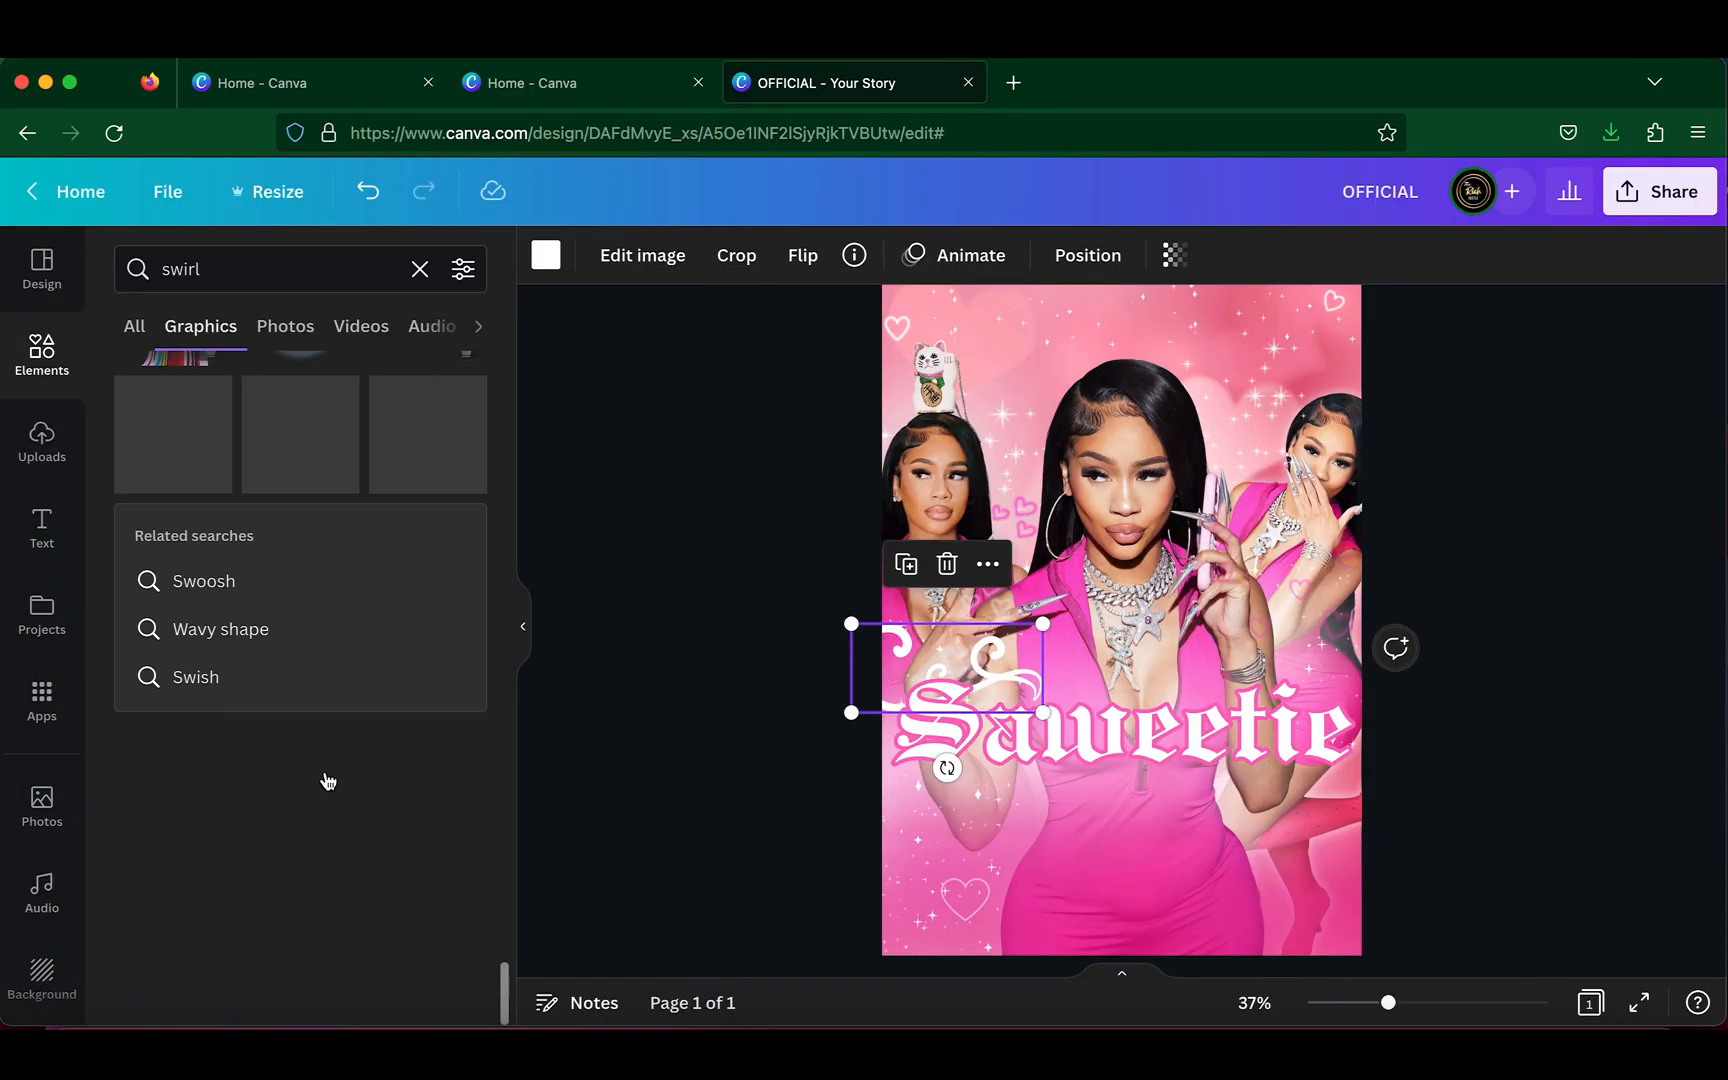
- Replace the swirl with another graphic, recolour it white and place it at the title's left end
left_click(1563, 1040)
left_click(786, 850)
scroll(420, 864, "up", 10)
key("Delete")
left_click(174, 820)
left_click(545, 255)
left_click(397, 400)
left_click_drag(1121, 523, 917, 664)
- Shrink the "Saweetie" title slightly from its lower-left corner and compare it with the reference flyer
left_click(1143, 713)
left_click_drag(866, 787, 941, 768)
left_click(1508, 1035)
- Swap the swirl for a thin swirl line graphic and move it beside the title
scroll(366, 780, "down", 8)
left_click(174, 903)
key("Delete")
left_click(545, 255)
left_click_drag(1168, 518, 1240, 670)
- Arrange thin white swirl lines above and below the title's left end
left_click(915, 584)
left_click_drag(1243, 752, 1238, 820)
left_click_drag(1262, 670, 941, 782)
left_click(1563, 1040)
left_click(958, 652)
left_click_drag(1046, 699, 1136, 730)
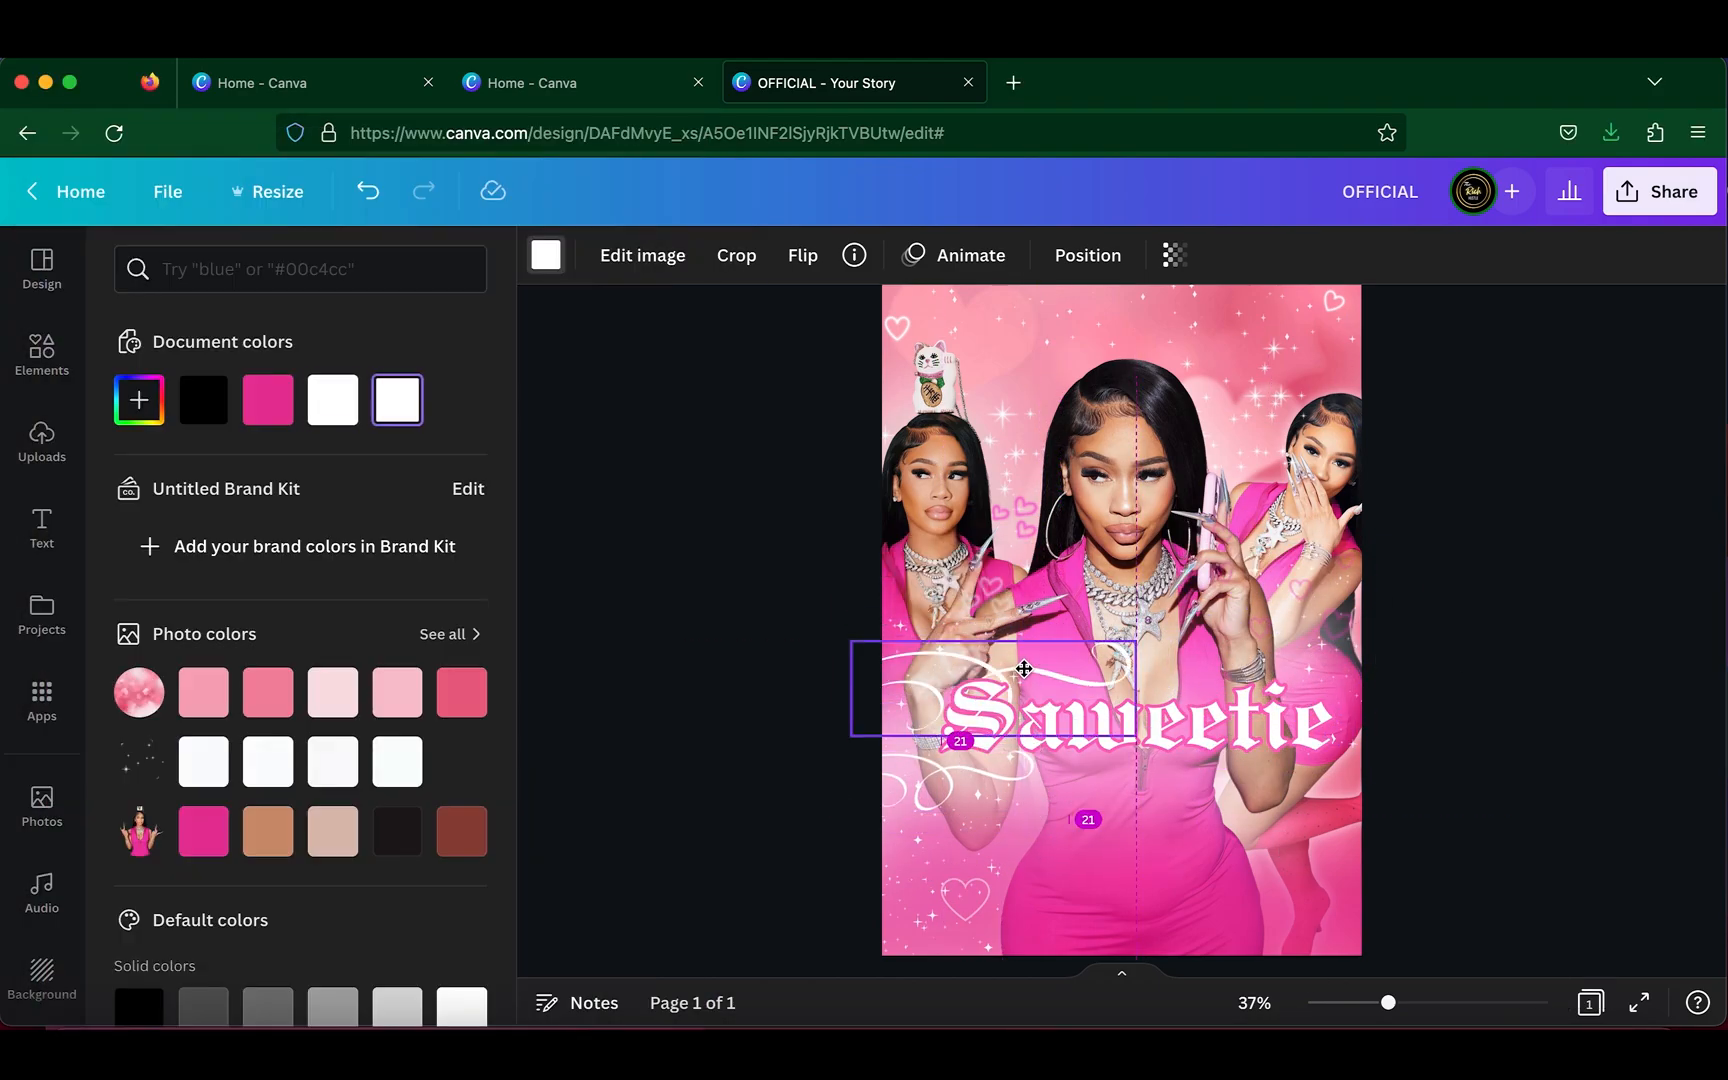
- Replace the thin swirl lines with the curled gold swirl from the "Swirl line" results, placed near the title's left end
left_click(1563, 1040)
left_click(36, 354)
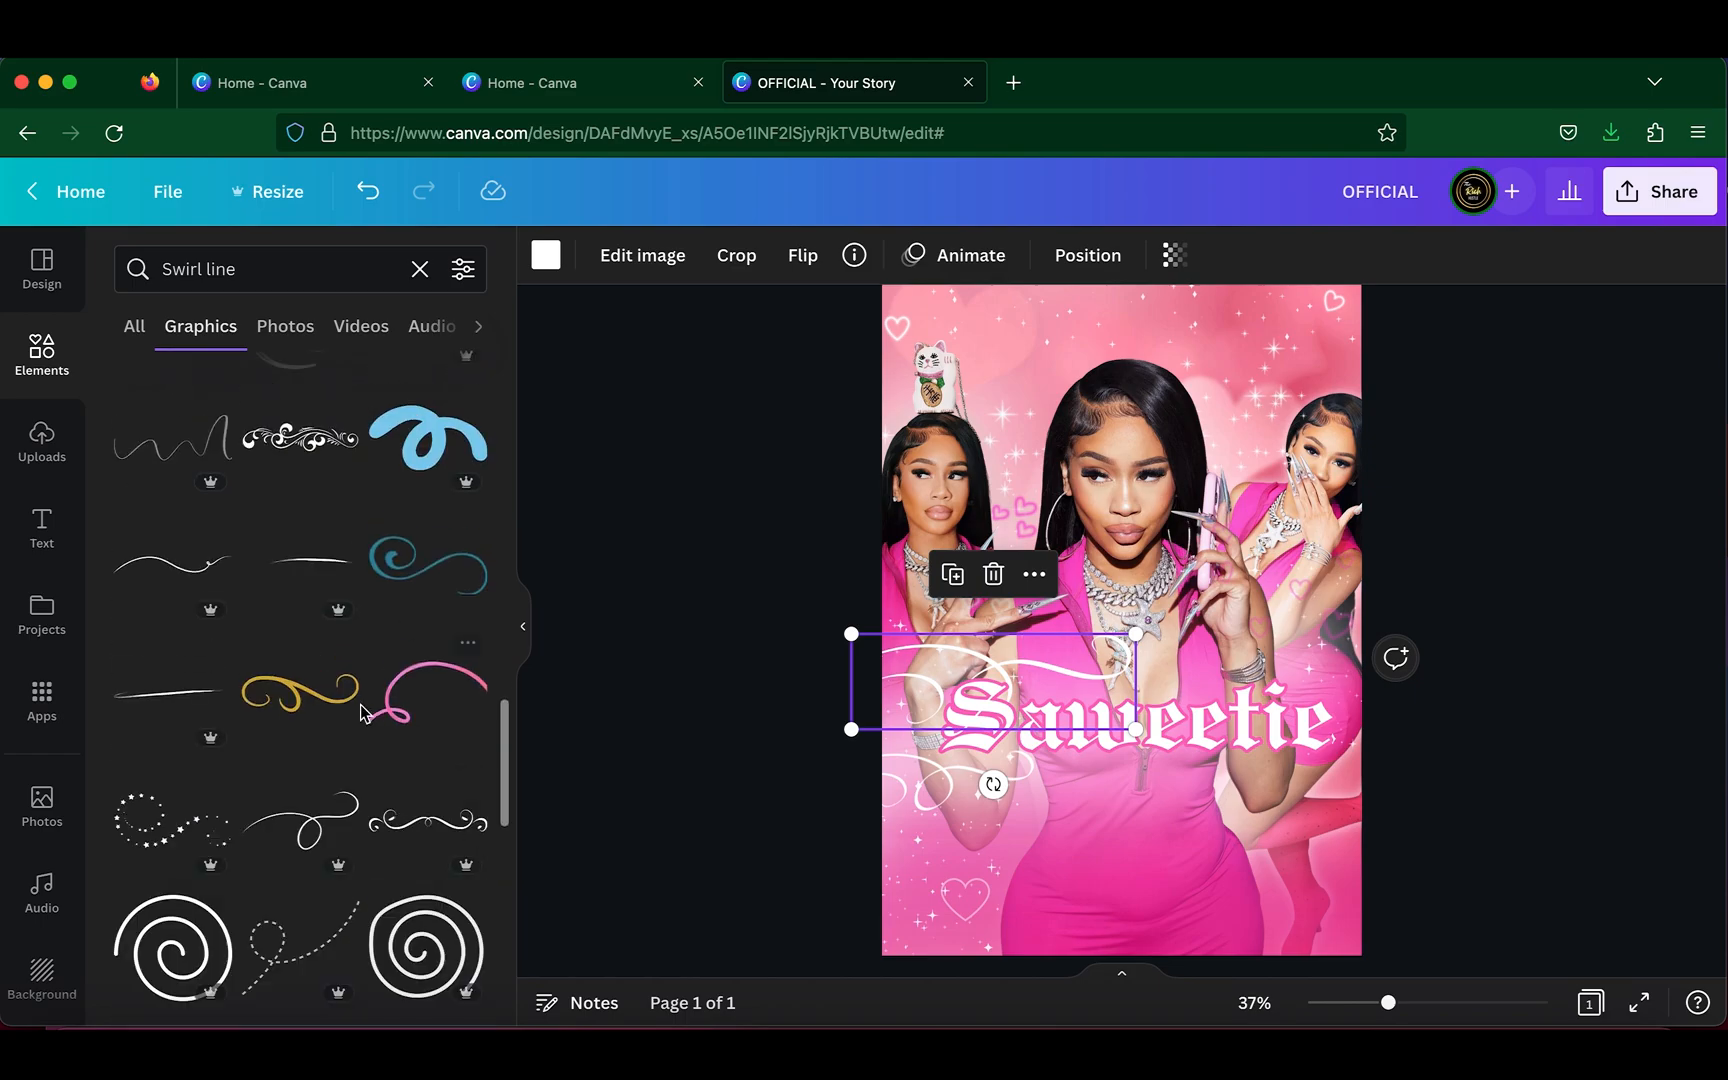
left_click(305, 695)
left_click(930, 655)
key("Delete")
left_click_drag(1118, 532, 974, 668)
- Move the "Saweetie" title lower and resize the white swirl above its left end
left_click(1563, 1040)
left_click_drag(1140, 722, 1136, 795)
left_click(975, 665)
left_click_drag(873, 702, 863, 712)
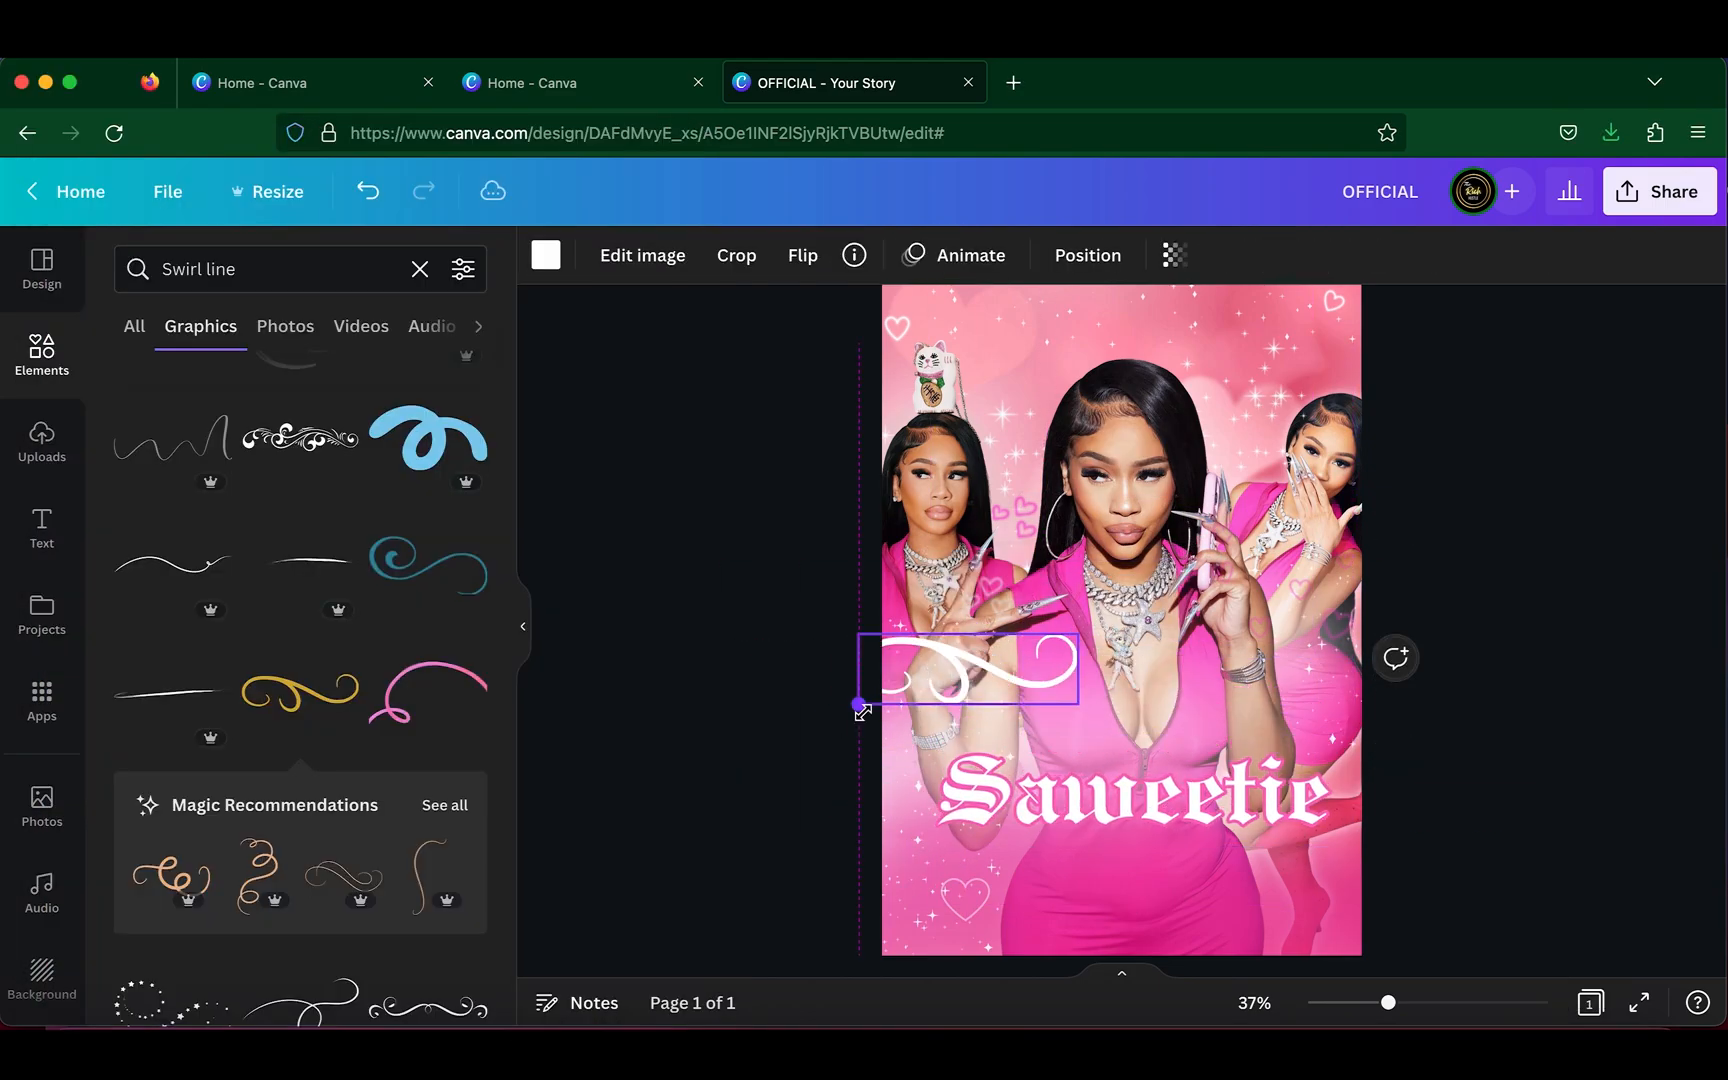
- Bring the title under the swirl and add a horizontally flipped copy of the swirl above the title's right end
left_click_drag(1136, 795, 1304, 680)
left_click(1020, 670)
left_click(1088, 256)
left_click(1022, 317)
left_click(953, 602)
left_click(803, 255)
left_click(870, 317)
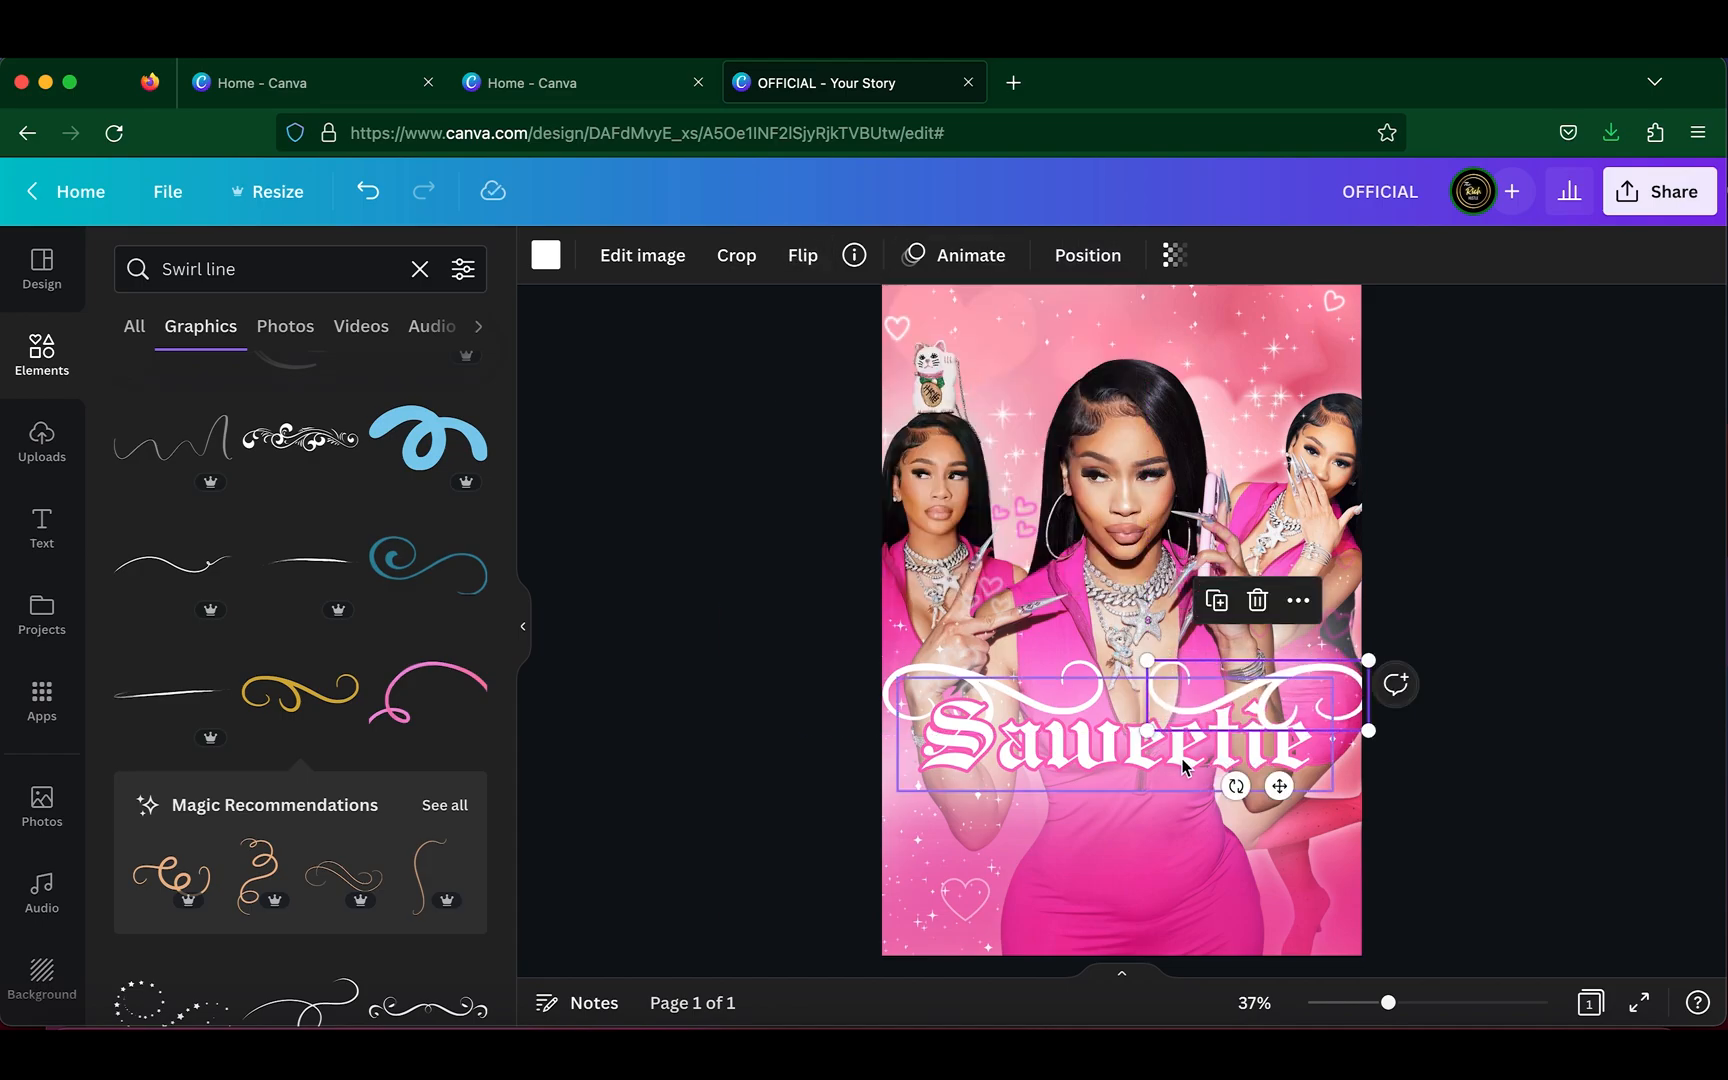
- Add a thin looping line from the "Swirl line" graphics, recolour it white and move it below the title
left_click(1563, 1040)
left_click(776, 801)
left_click(1563, 1040)
scroll(455, 679, "down", 3)
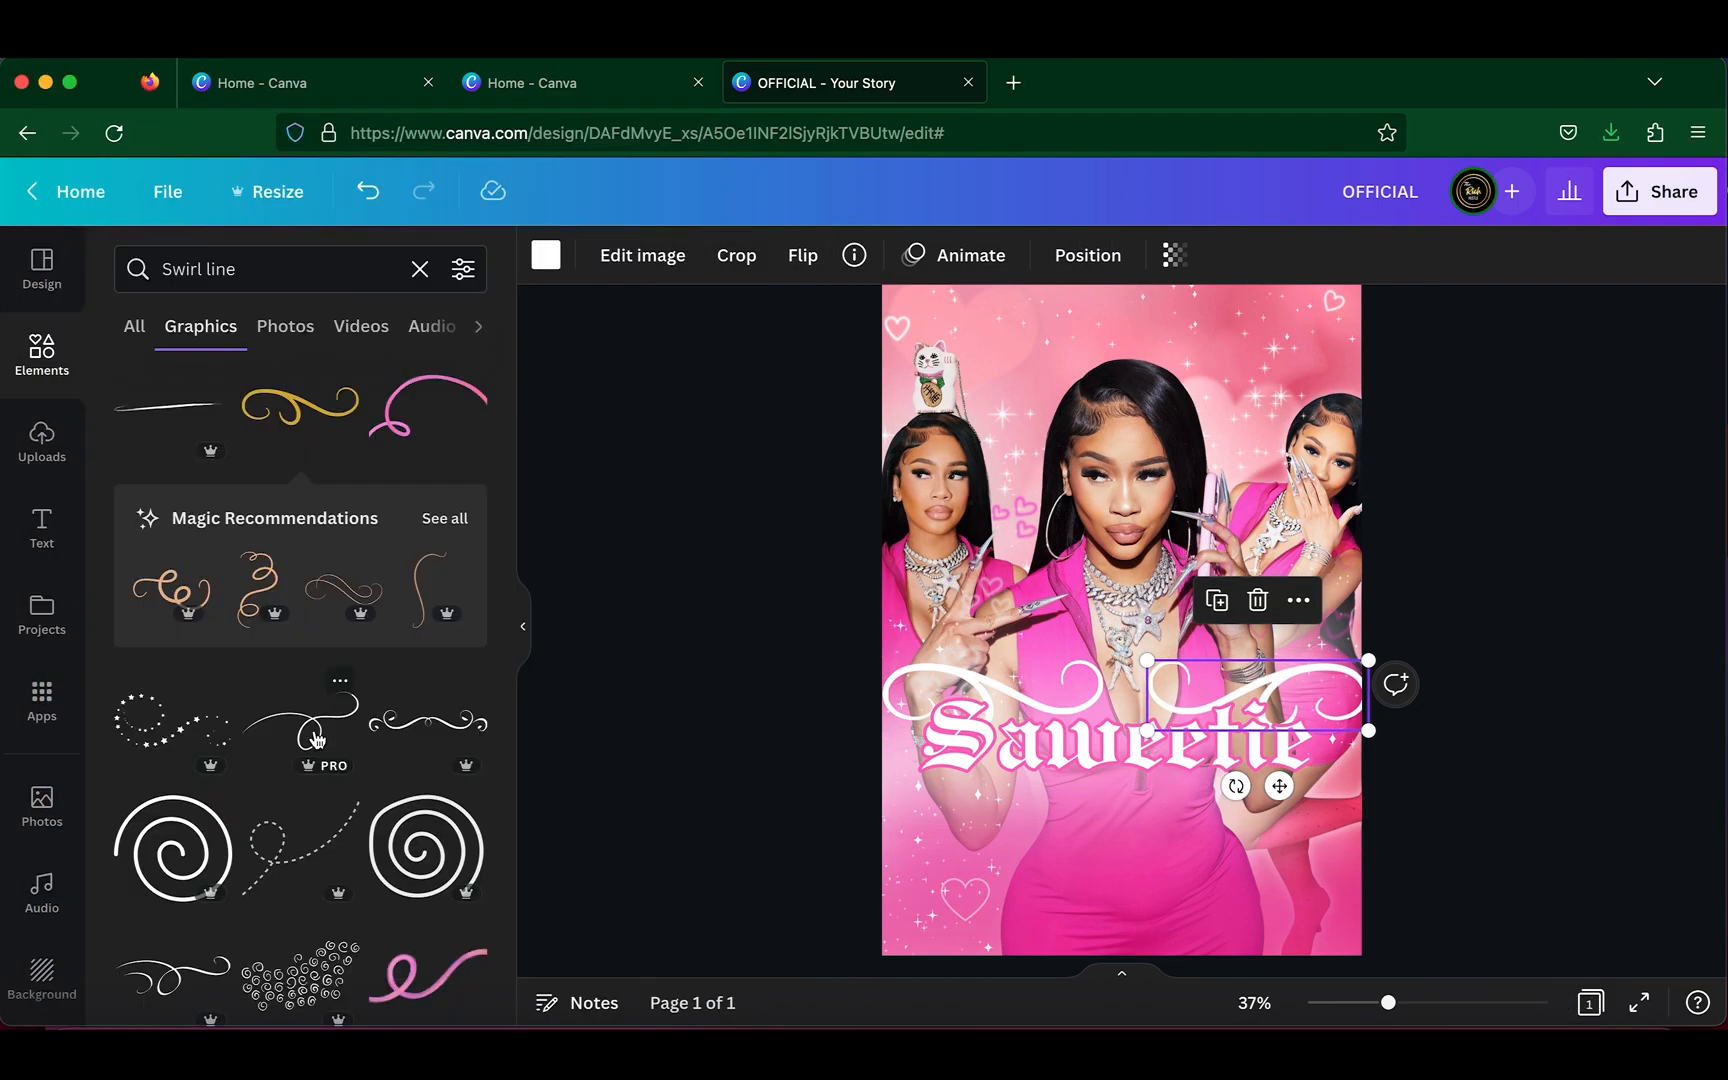
left_click(316, 733)
left_click(546, 255)
left_click(397, 400)
left_click_drag(1170, 560, 1170, 816)
- Add a recently used curled swirl in white and place it centred just below the "Saweetie" title
left_click(1563, 1040)
left_click(42, 355)
left_click(358, 474)
left_click(1122, 420)
left_click(239, 465)
left_click_drag(1125, 530, 1133, 795)
left_click(546, 255)
left_click(397, 400)
left_click(1563, 1040)
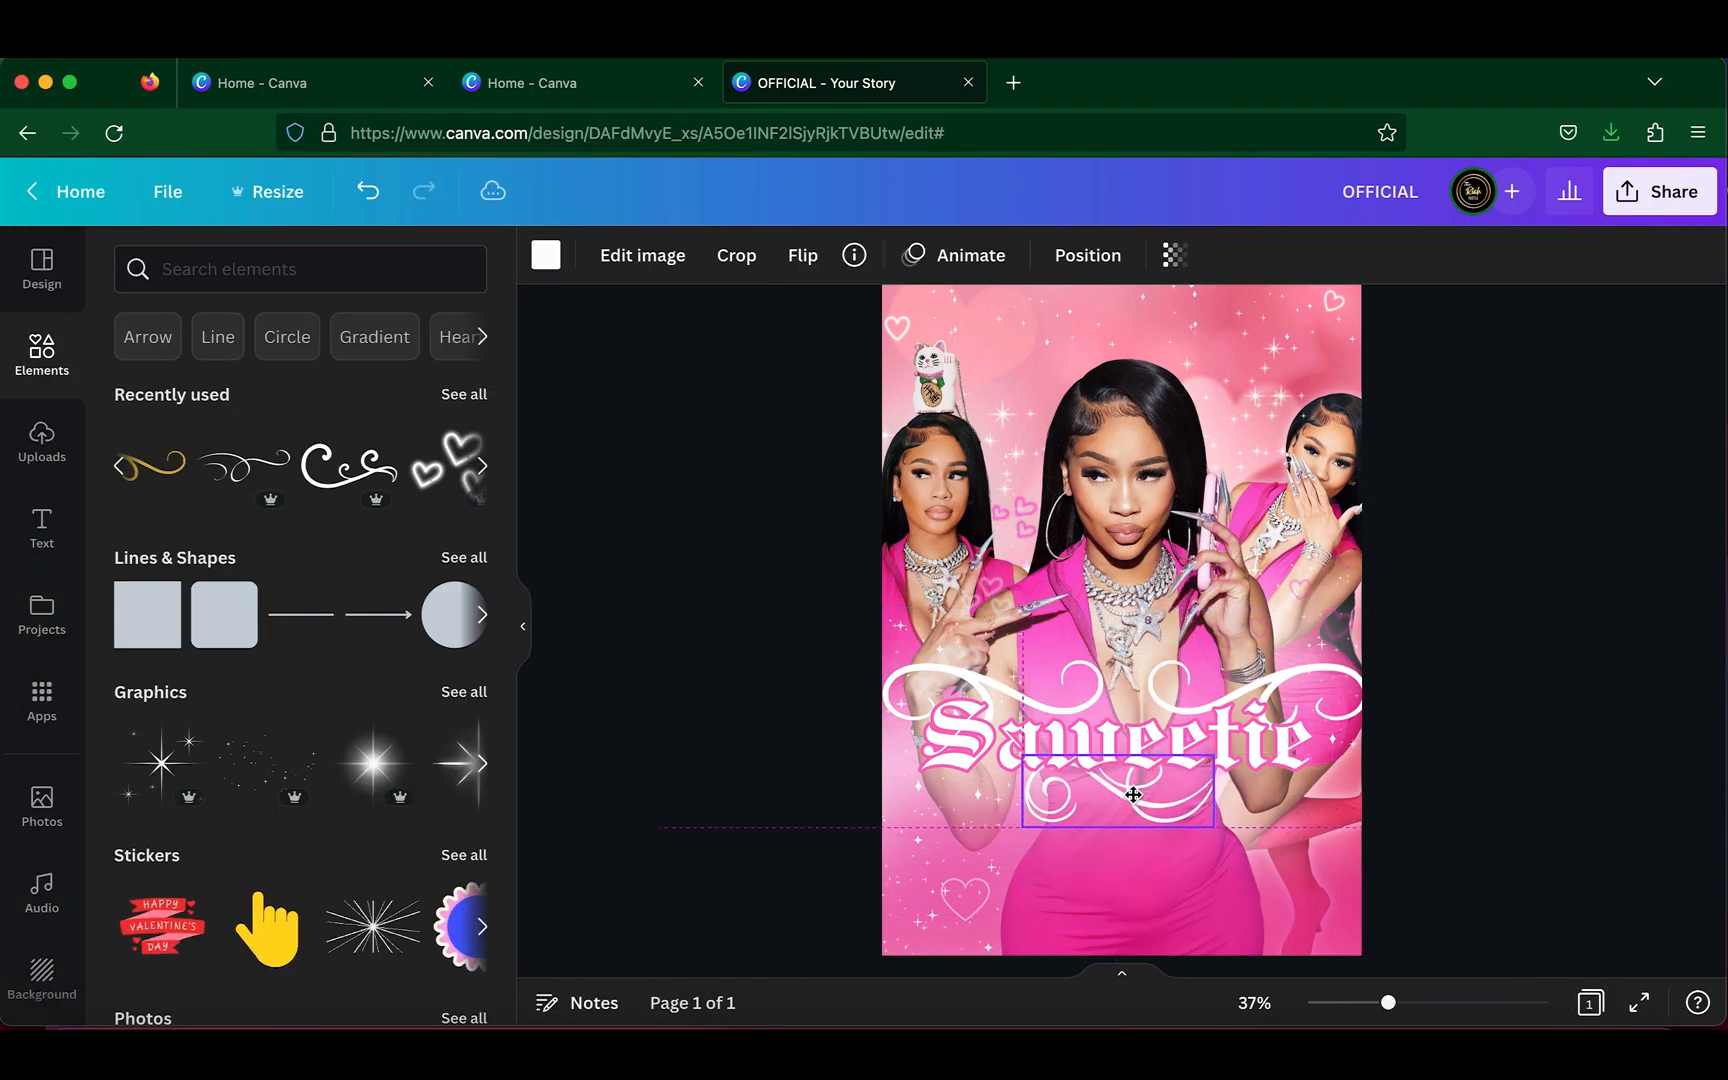
- Search the element graphics for "pointer", "pointer design" and "abstract head" to find the reference's pointed ornament
left_click(1563, 1040)
left_click(297, 269)
type("pointer")
key("Return")
left_click(202, 326)
scroll(350, 602, "down", 10)
left_click(290, 269)
type("design")
key("Return")
left_click(420, 269)
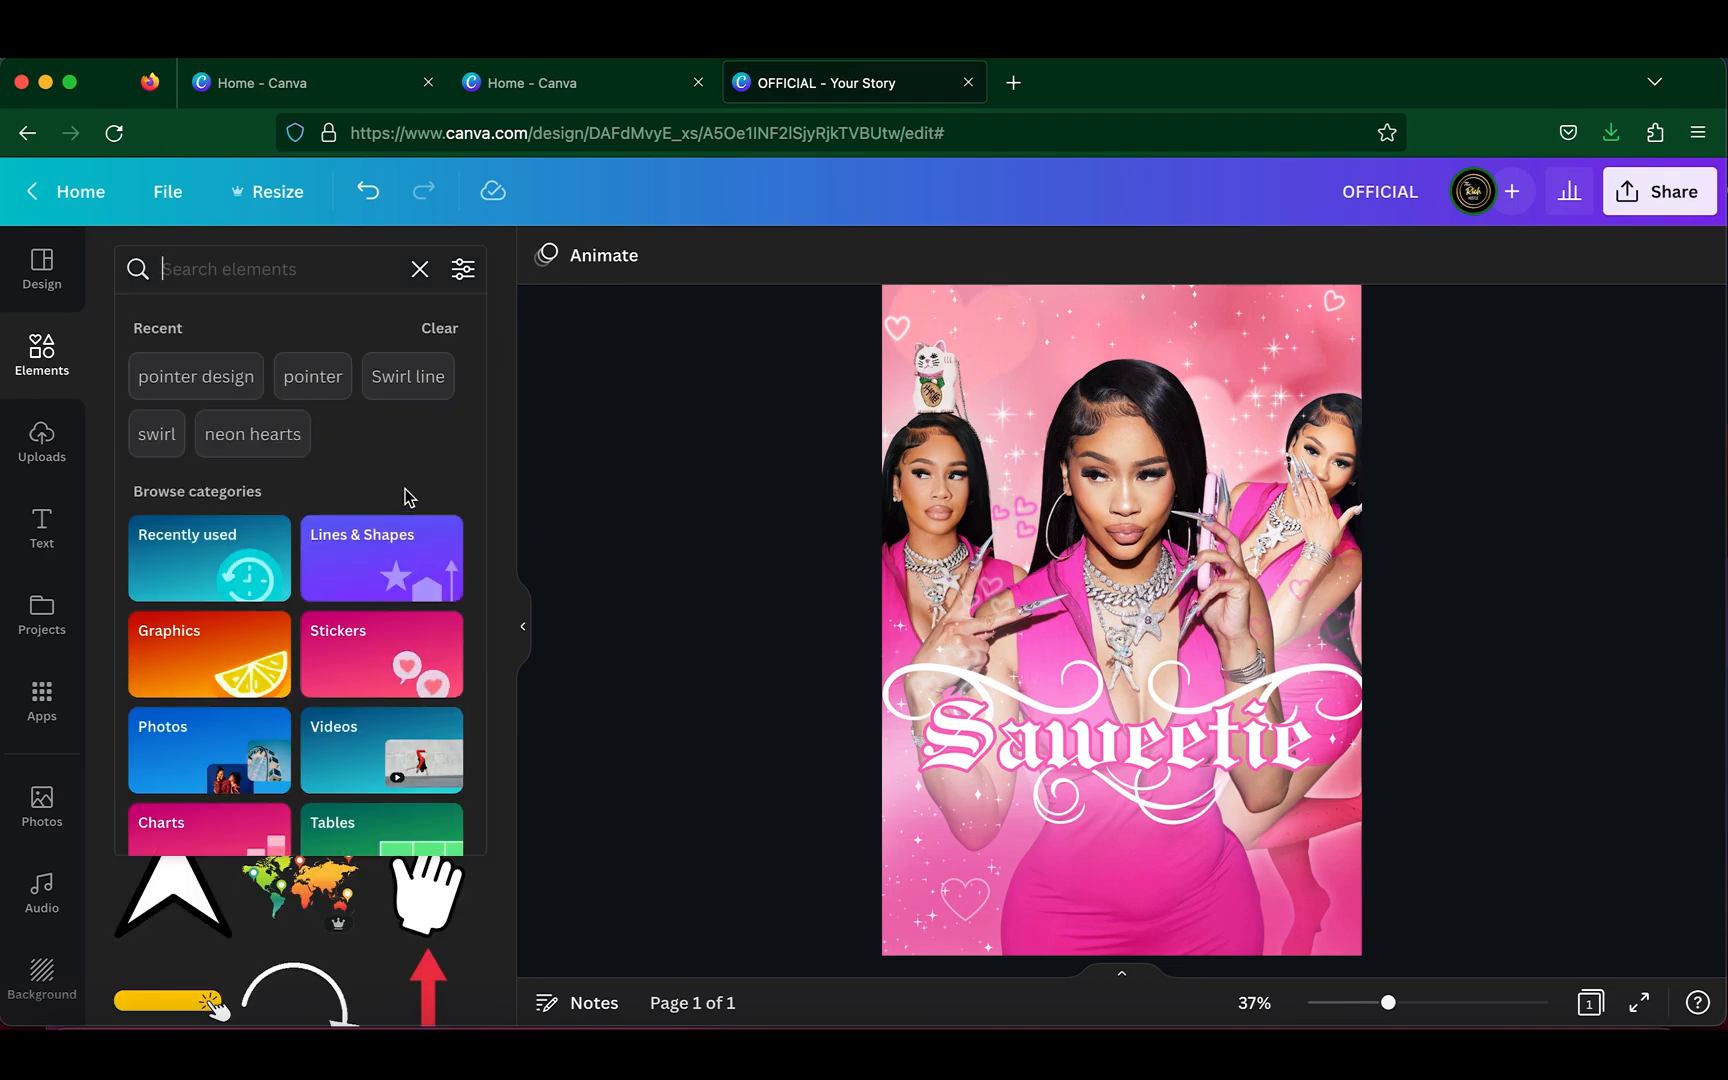
left_click(266, 272)
type("abstract head")
key("Return")
- Search for "point design", add a white four-pointed star graphic and compare it with the reference title's ornaments
left_click(420, 269)
type("point design")
key("Return")
left_click(235, 400)
scroll(340, 711, "down", 15)
left_click(184, 586)
left_click(444, 679)
scroll(310, 665, "down", 10)
left_click(133, 263)
scroll(295, 663, "down", 10)
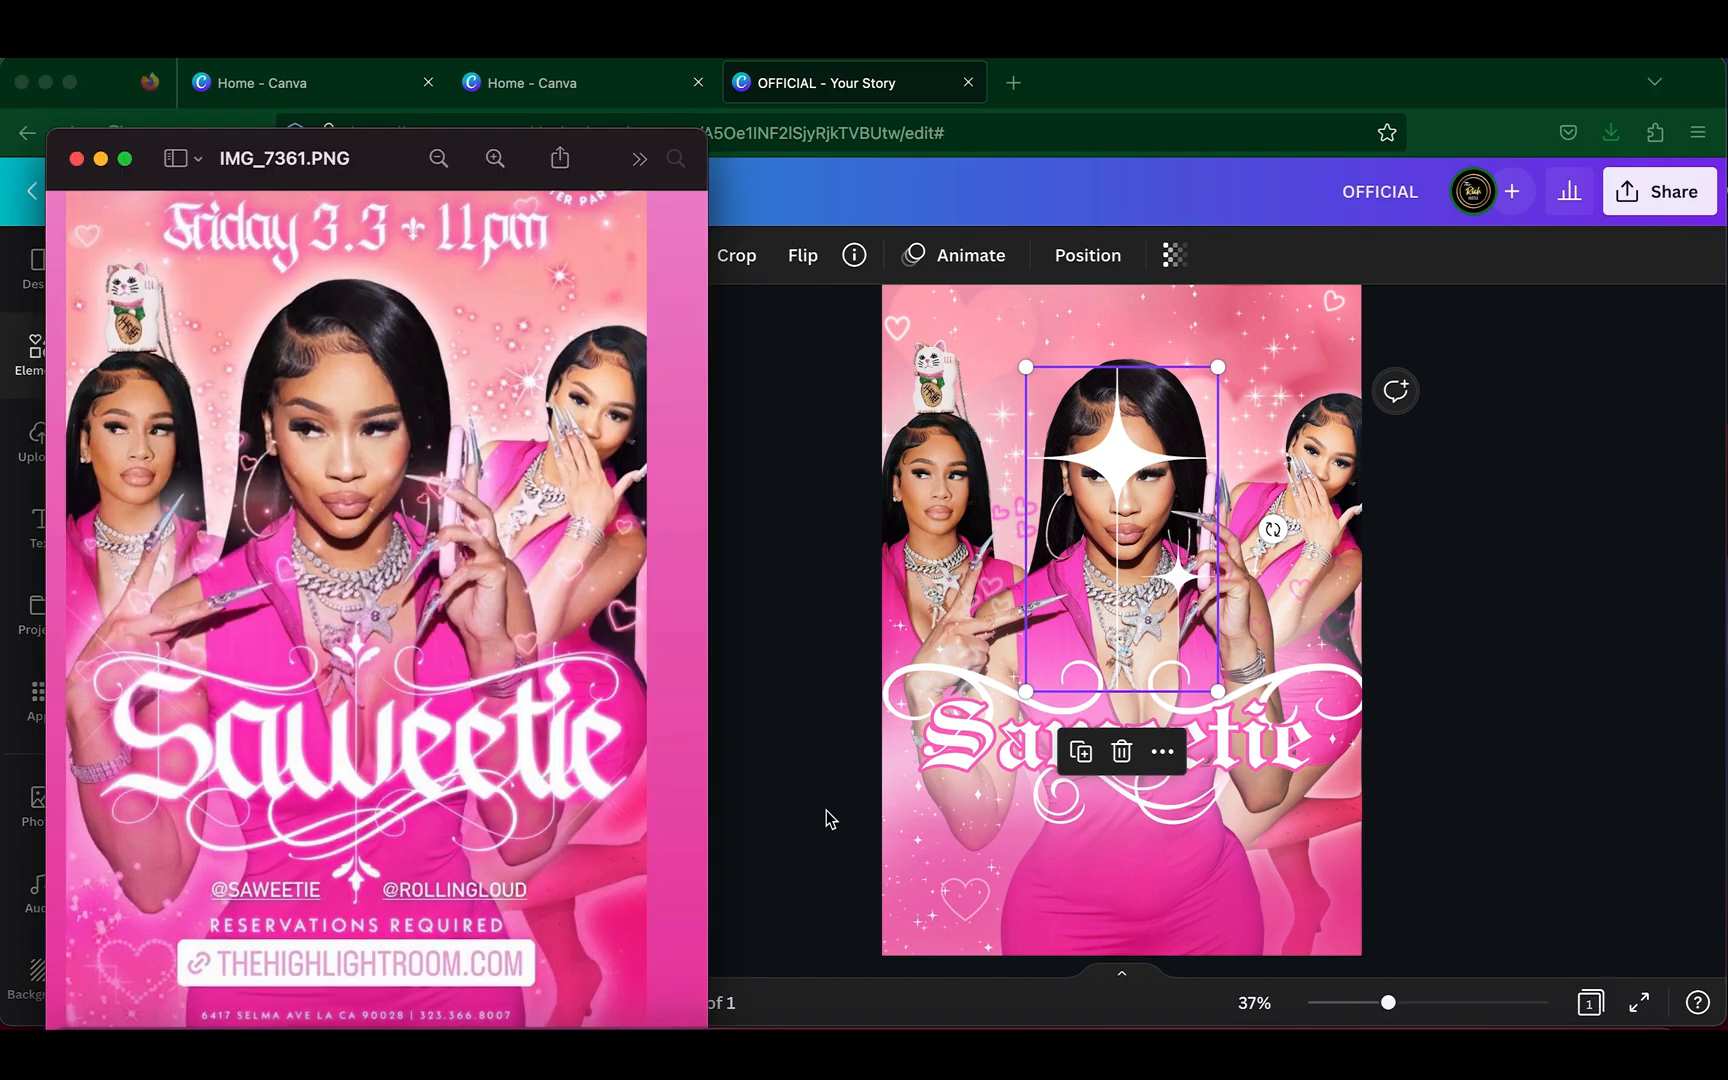
- Search the graphics for "border line" and "Corner border" and browse for a matching ornament
left_click(79, 159)
type("border line")
key("Return")
scroll(370, 636, "down", 10)
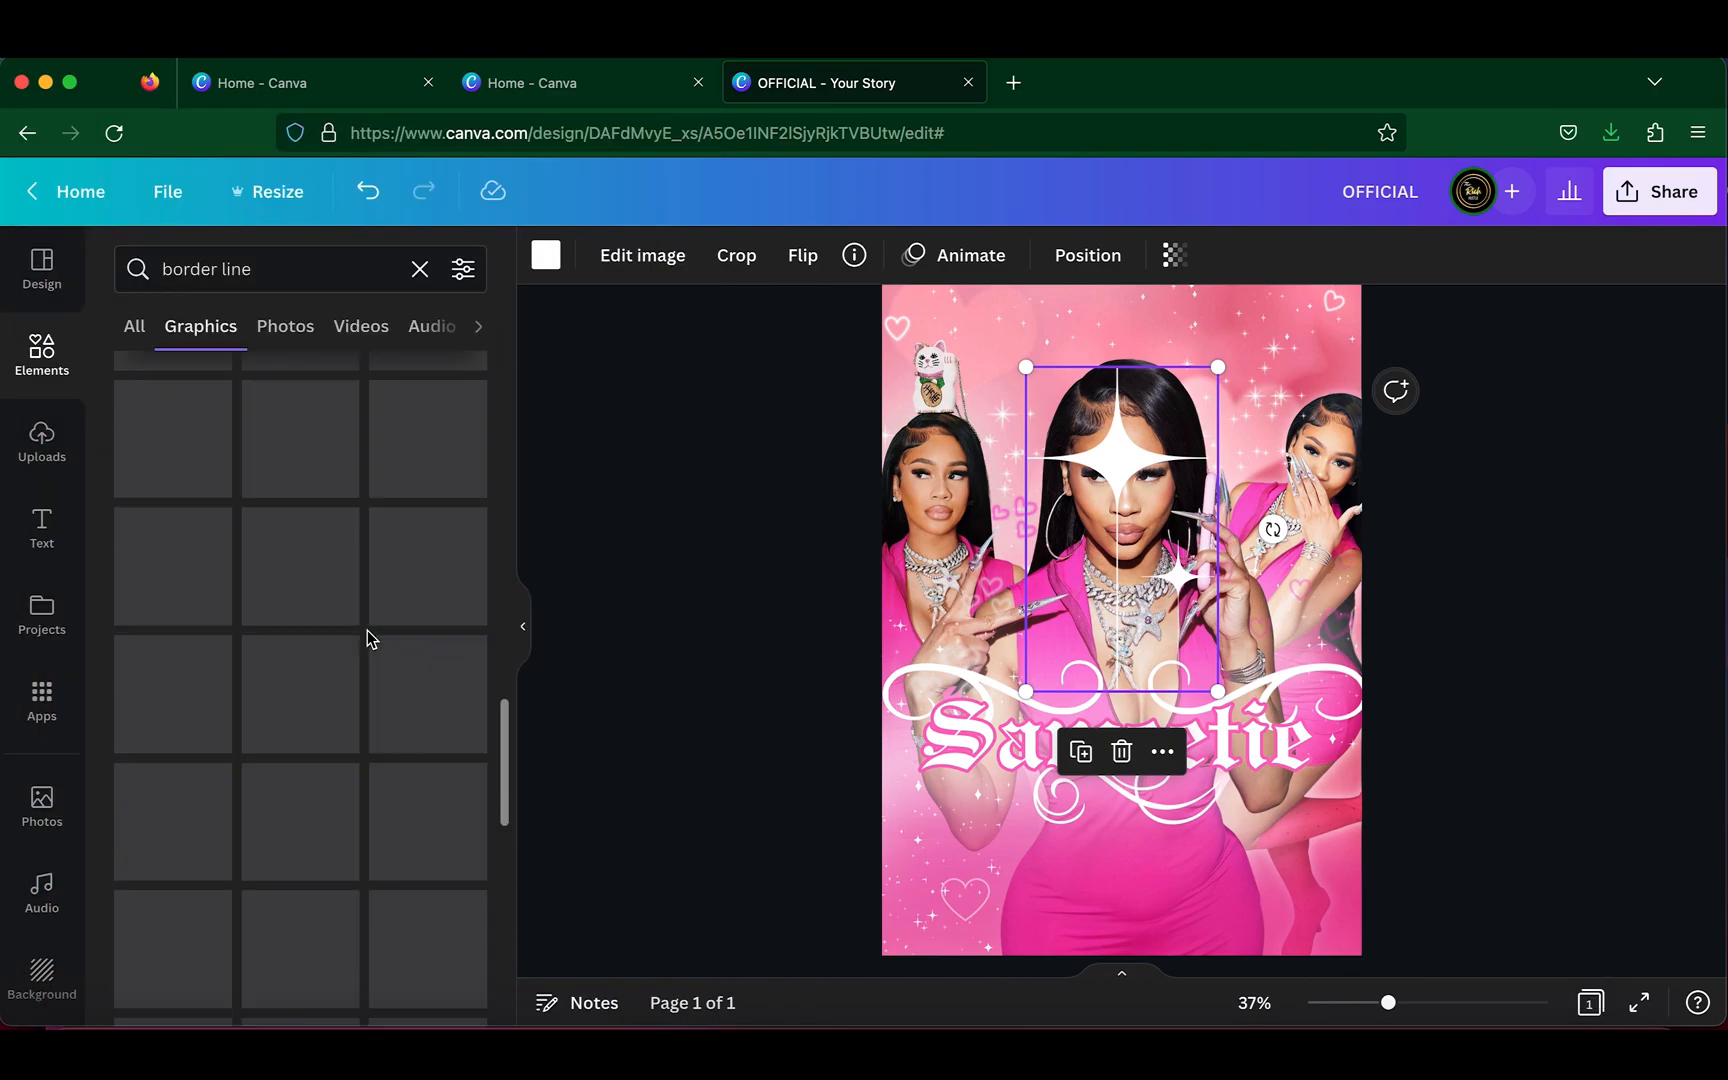
triple_click(250, 269)
type("Corner border")
key("Return")
scroll(386, 722, "down", 10)
scroll(386, 722, "down", 10)
- Search the graphics for "top" and look through them for a pointed ornament
triple_click(250, 269)
type("poi")
key("BackSpace")
key("BackSpace")
key("BackSpace")
type("top")
key("Return")
scroll(316, 520, "down", 10)
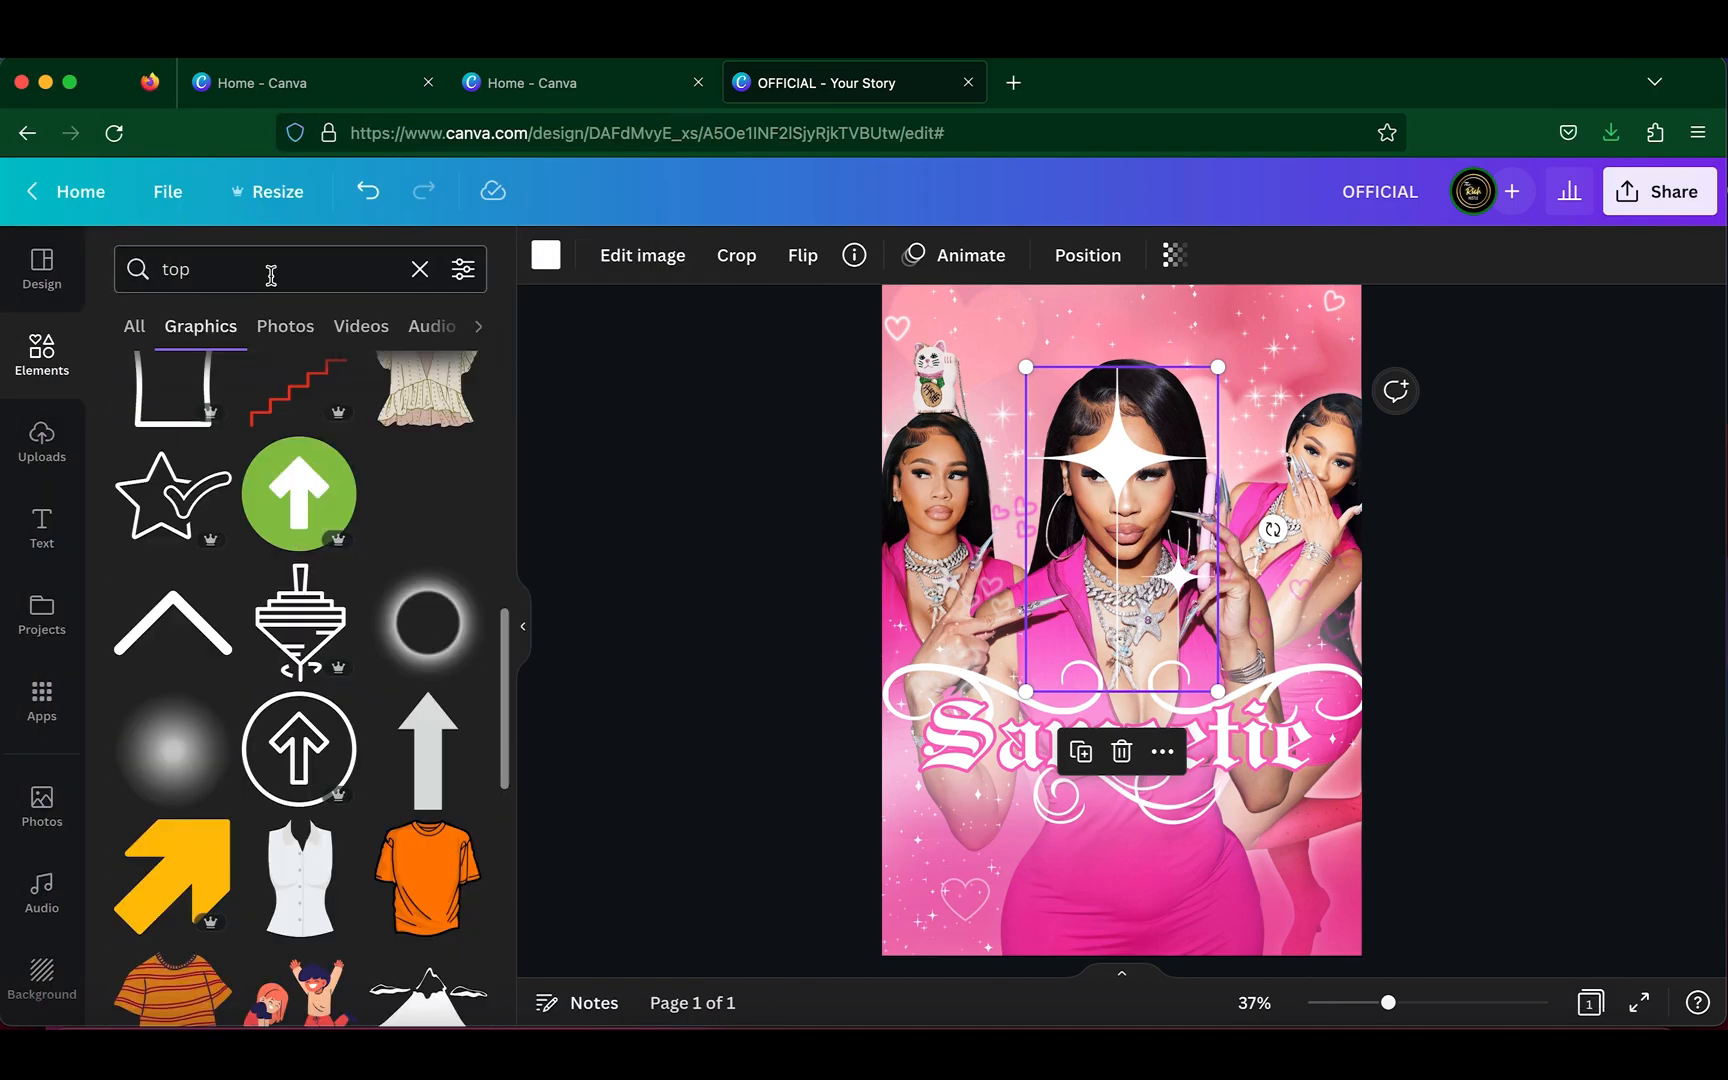
- Place the white star as a small accent above the middle of the "Saweetie" title, removing the unwanted piece
left_click(422, 269)
left_click_drag(1140, 468, 1132, 856)
left_click(1125, 650)
left_click(1148, 850)
key("Delete")
- Bring up the reference flyer and examine its upper lettering and round badge beside the design's top area
key("super+Tab")
scroll(400, 600, "up", 5)
scroll(1291, 392, "up", 3)
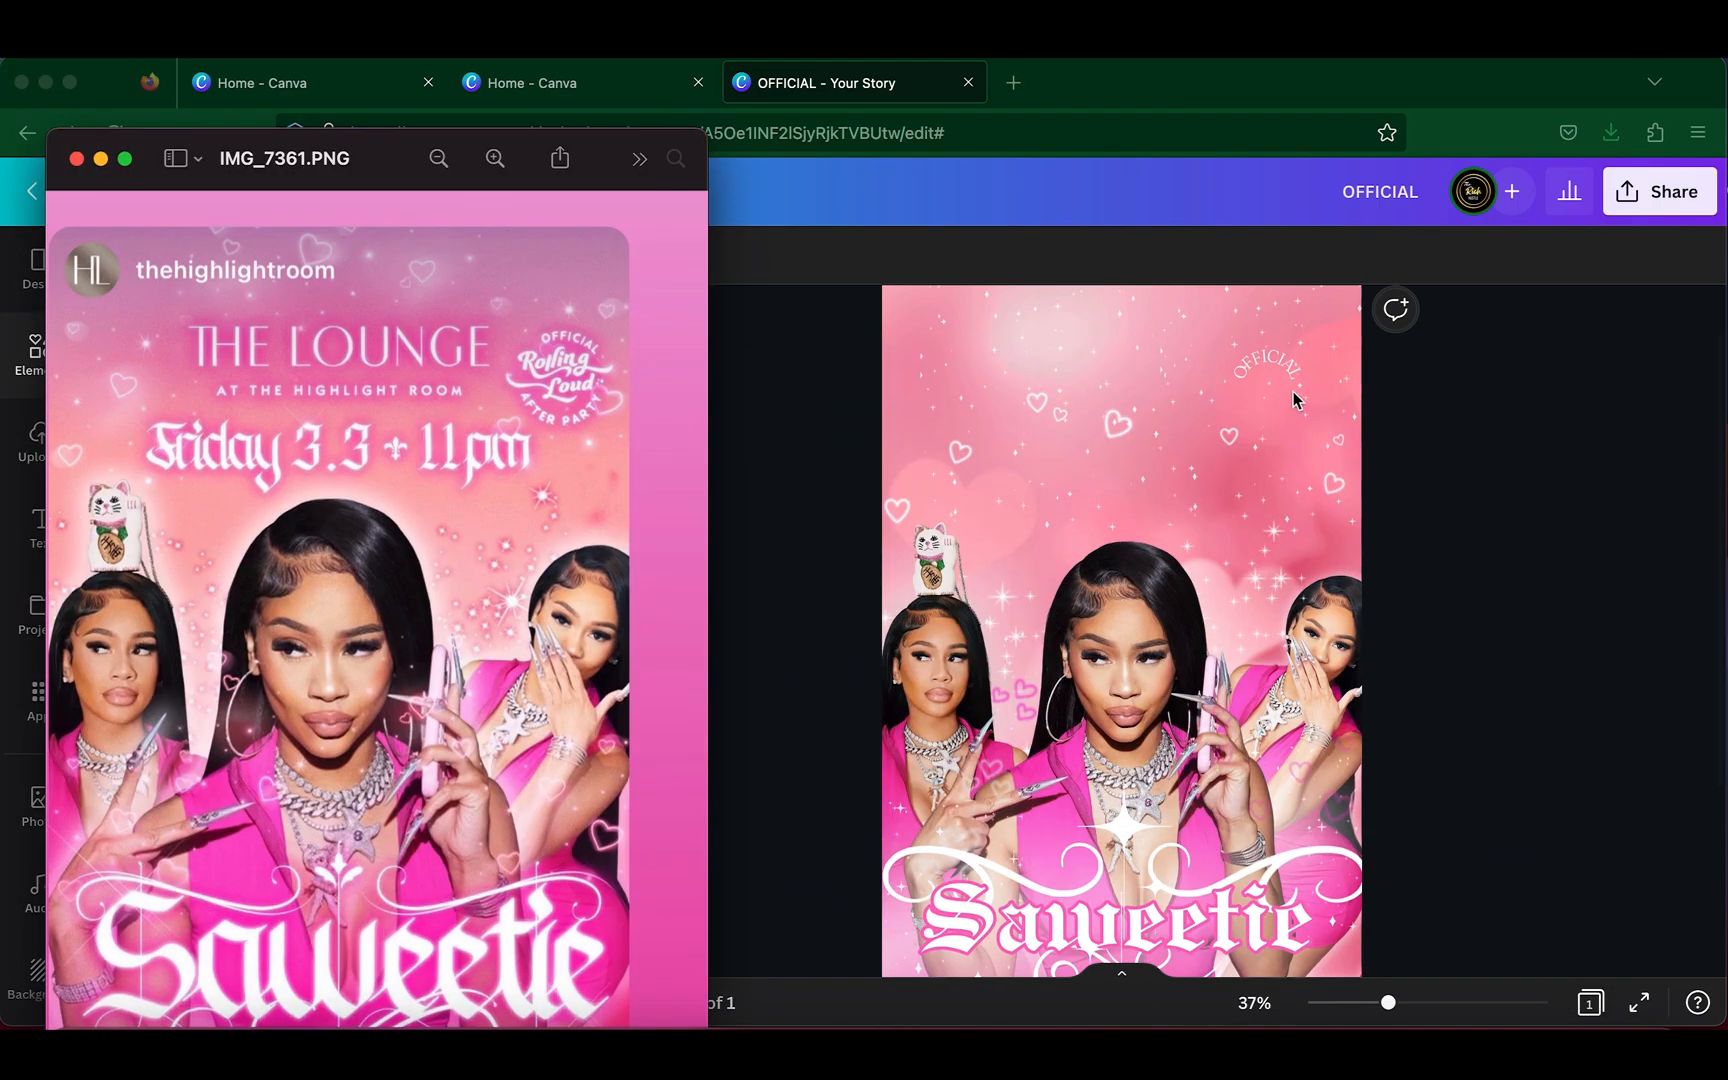
- Compare the reference flyer's lower lettering and add a small body text line low on the design for the address
left_click(1060, 430)
scroll(1120, 620, "down", 3)
key("super+Tab")
scroll(470, 818, "down", 5)
scroll(470, 818, "down", 2)
scroll(1114, 838, "down", 3)
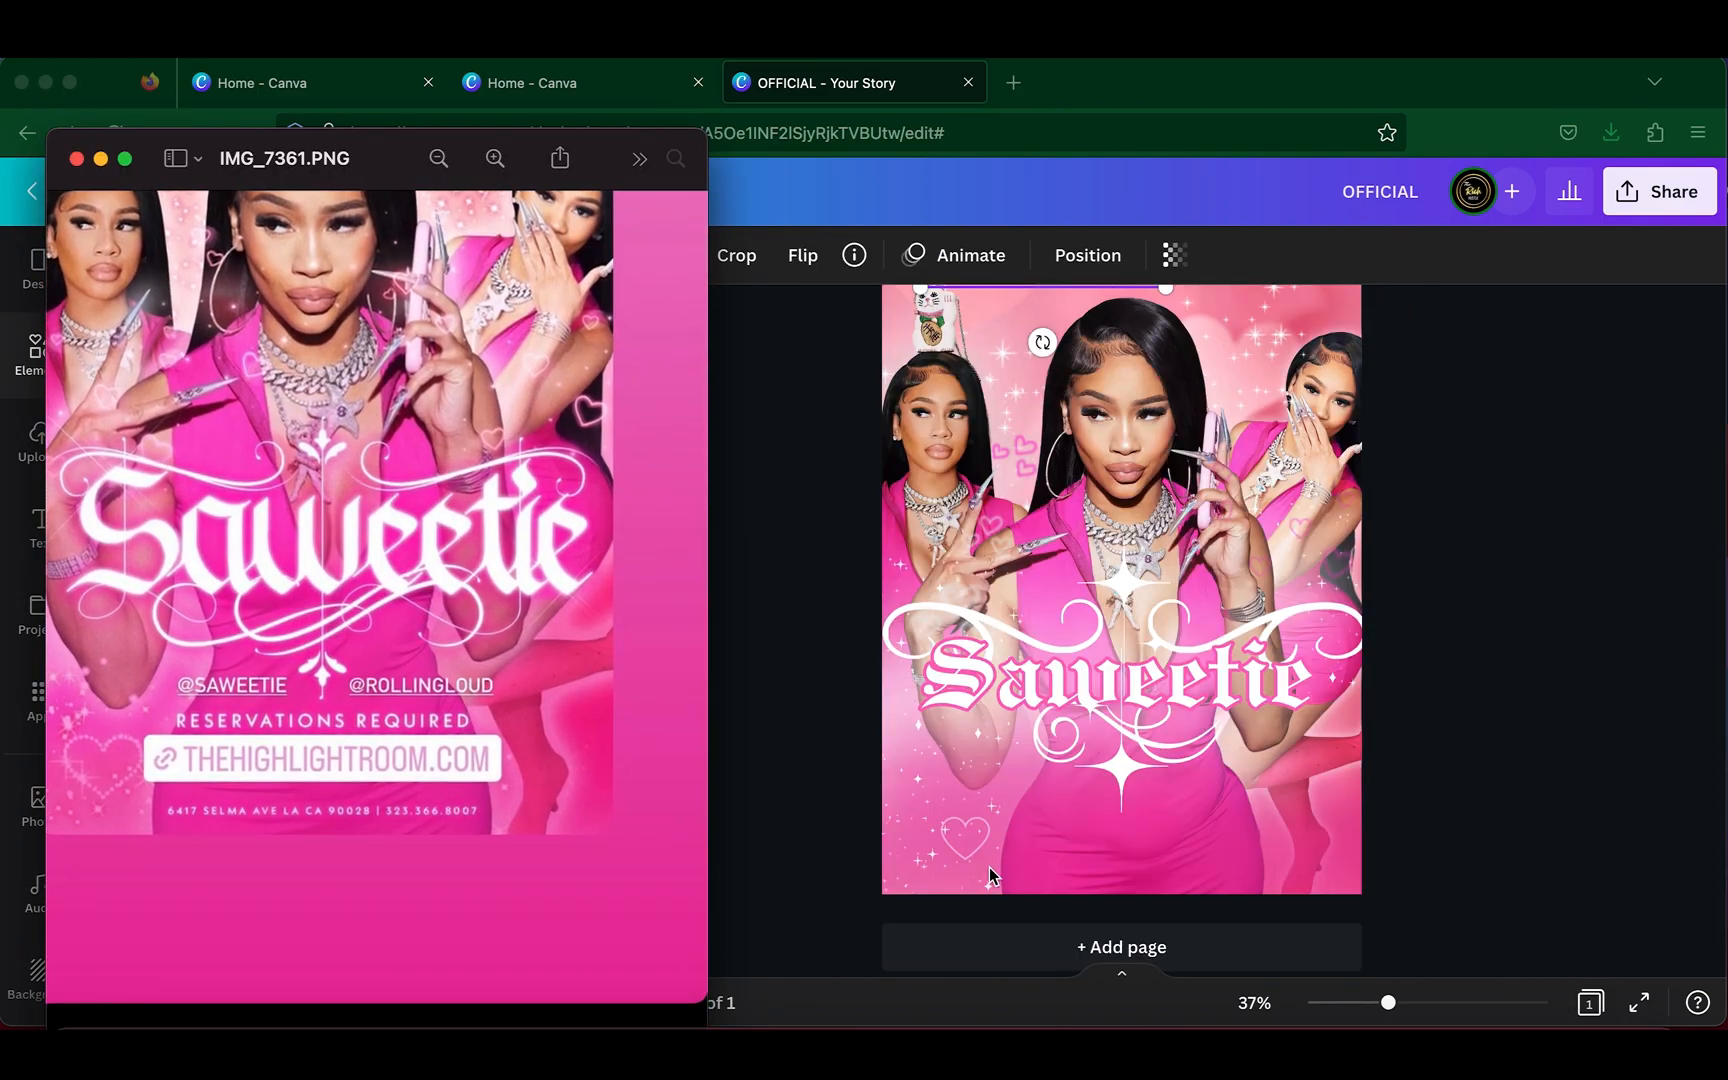
key("super+Tab")
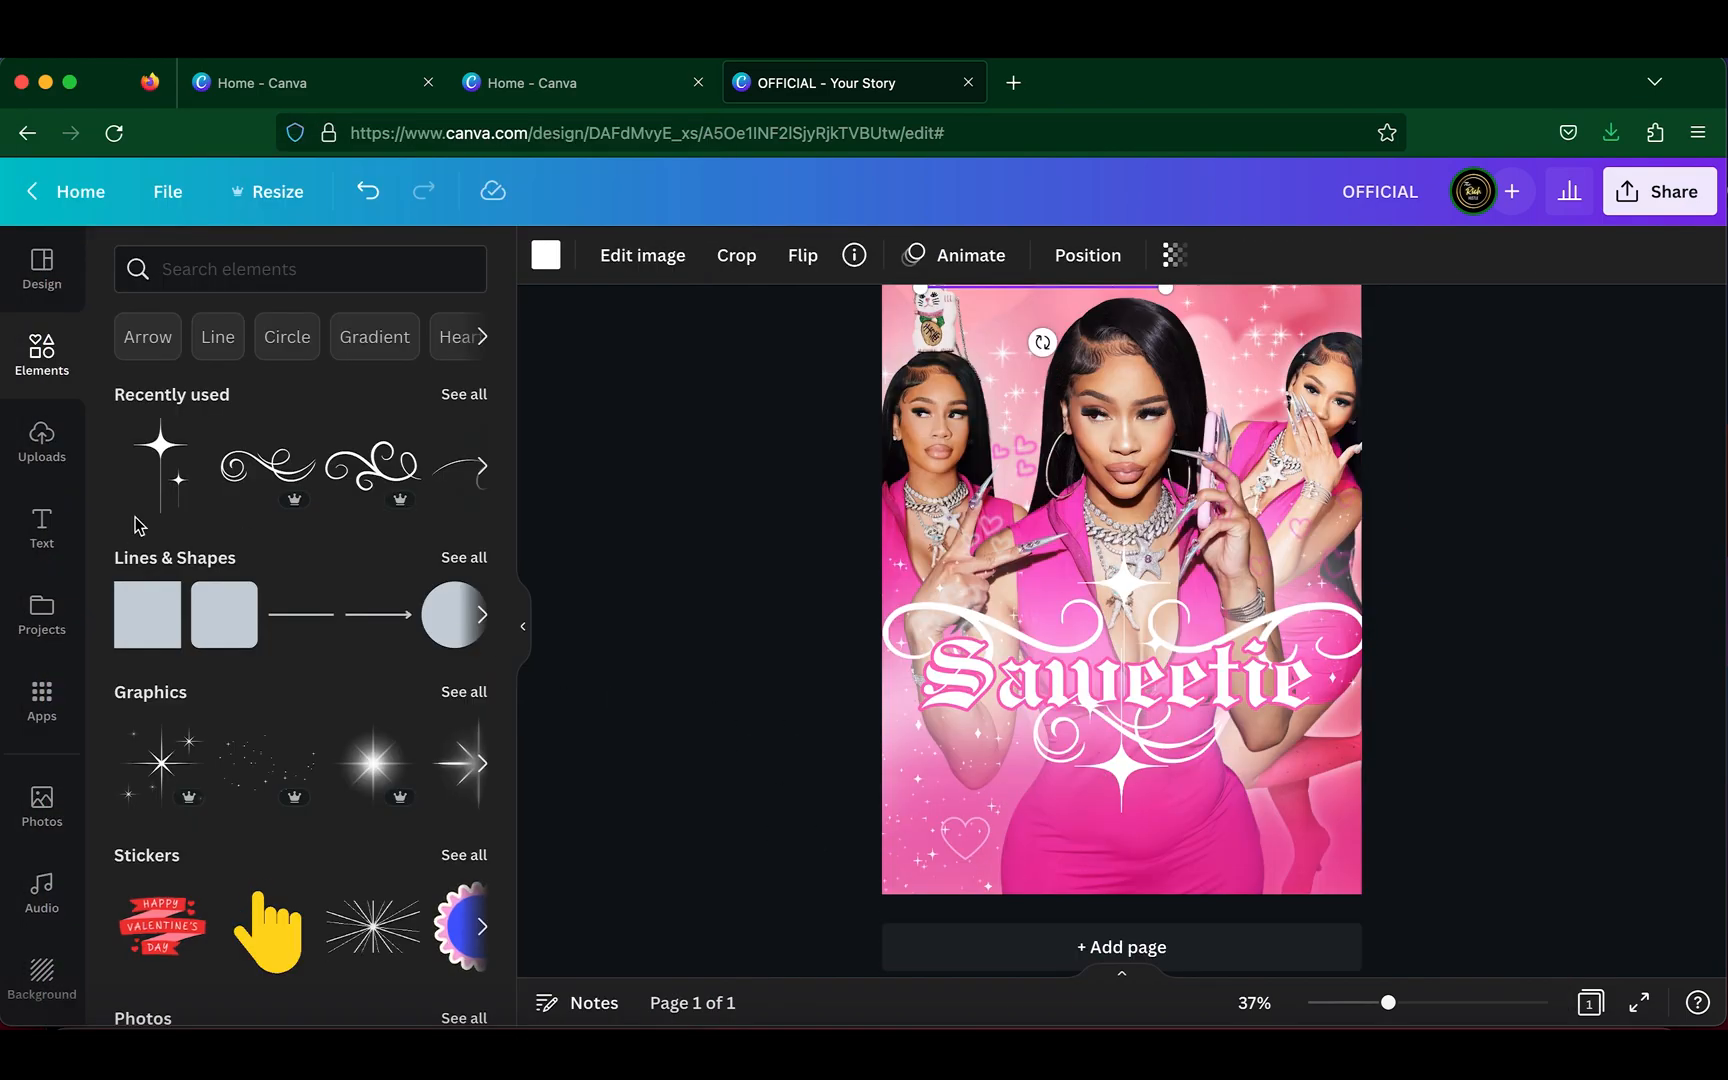
left_click(56, 548)
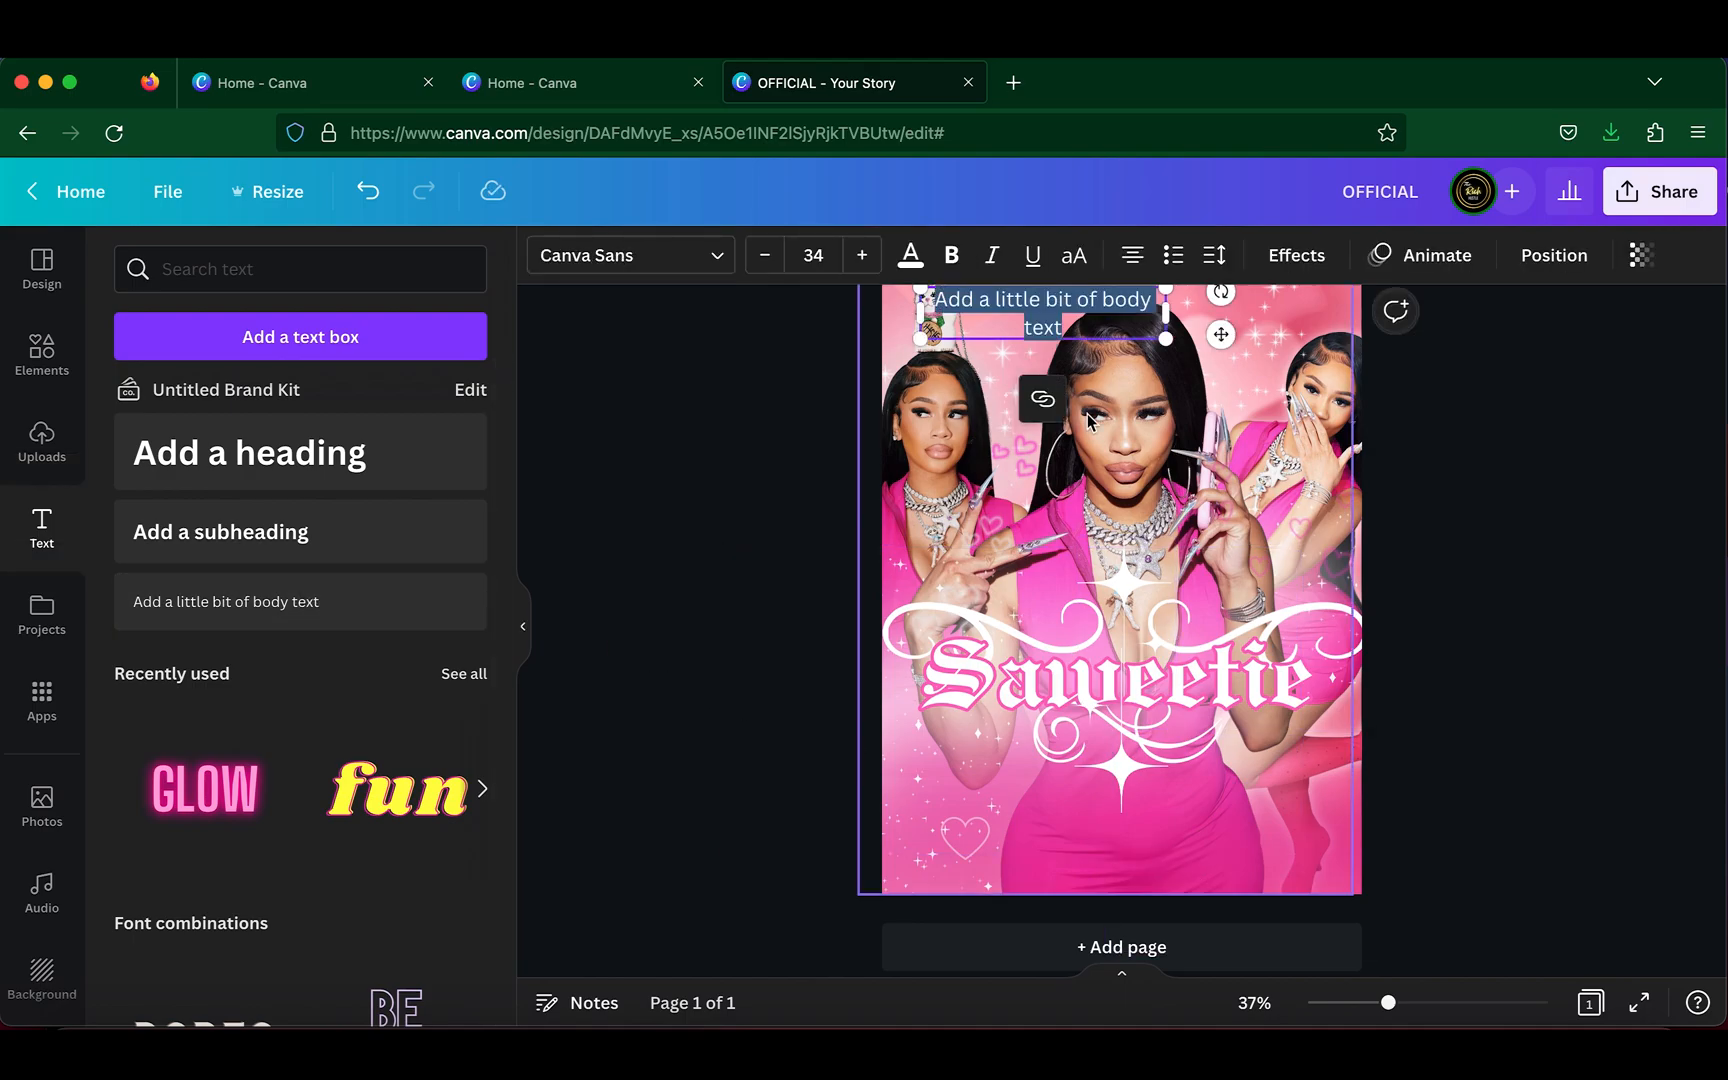
left_click_drag(1187, 744, 1187, 864)
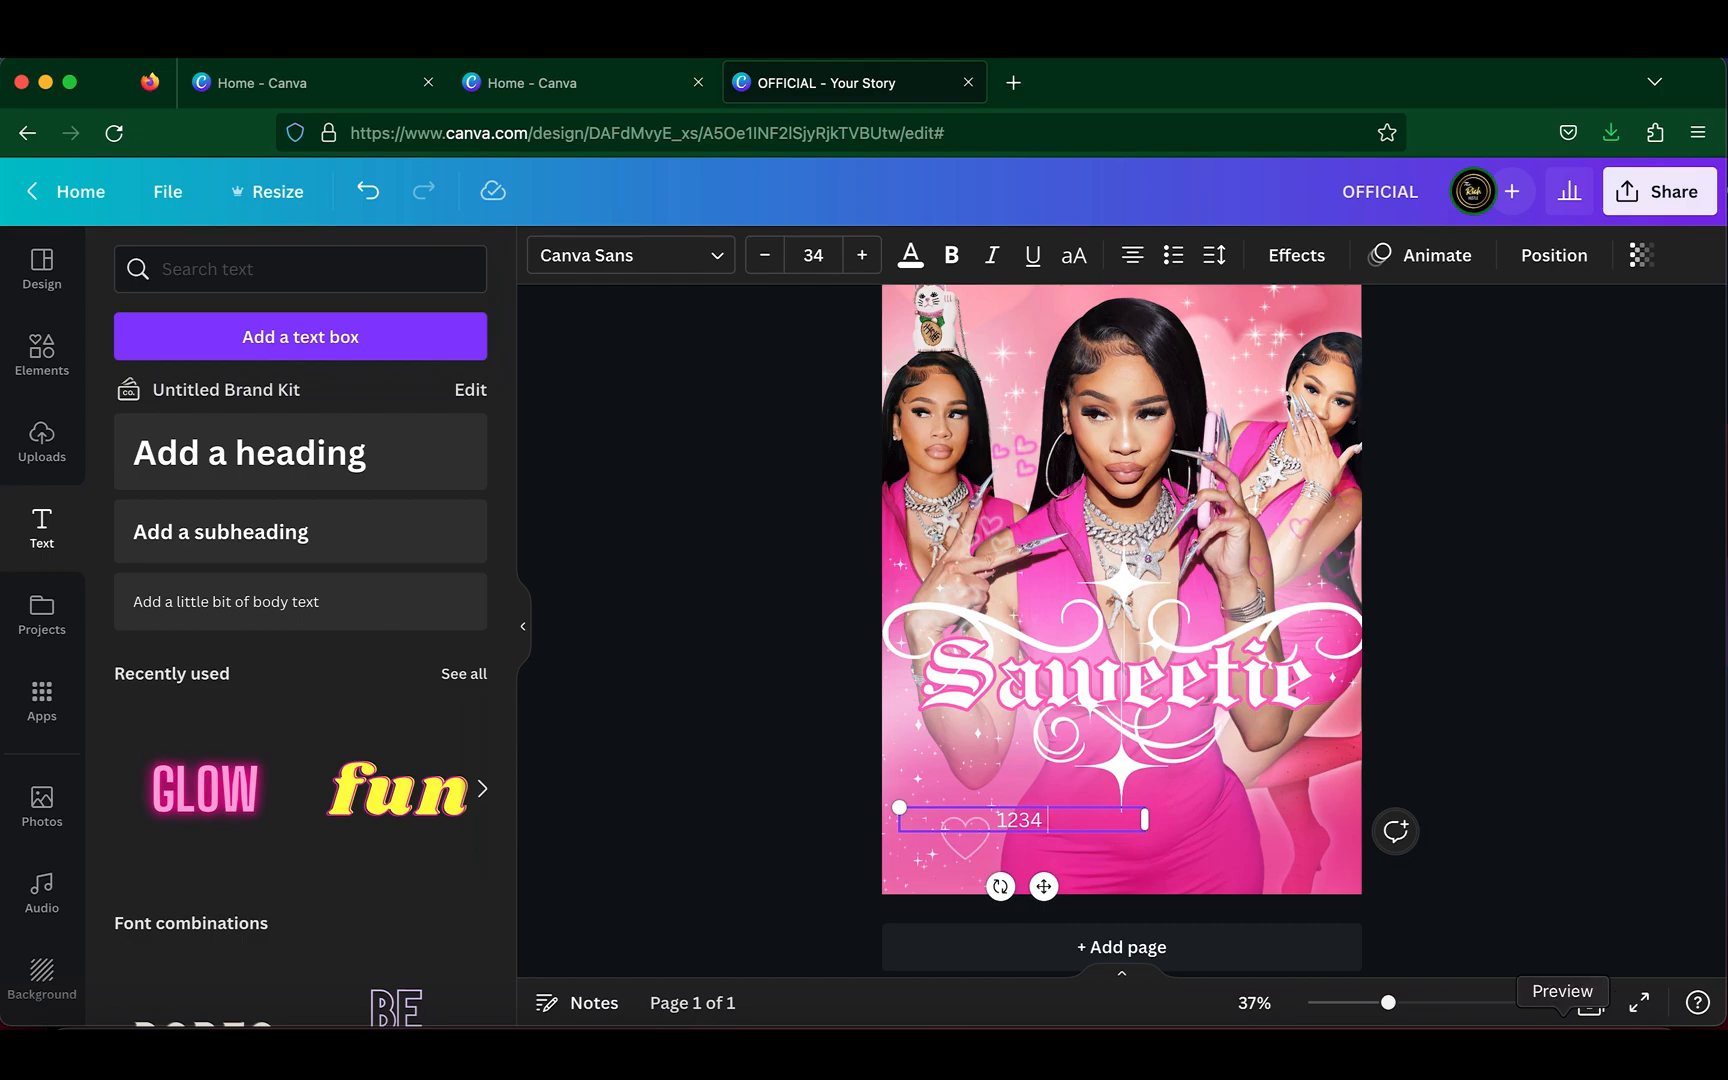
left_click(1563, 1048)
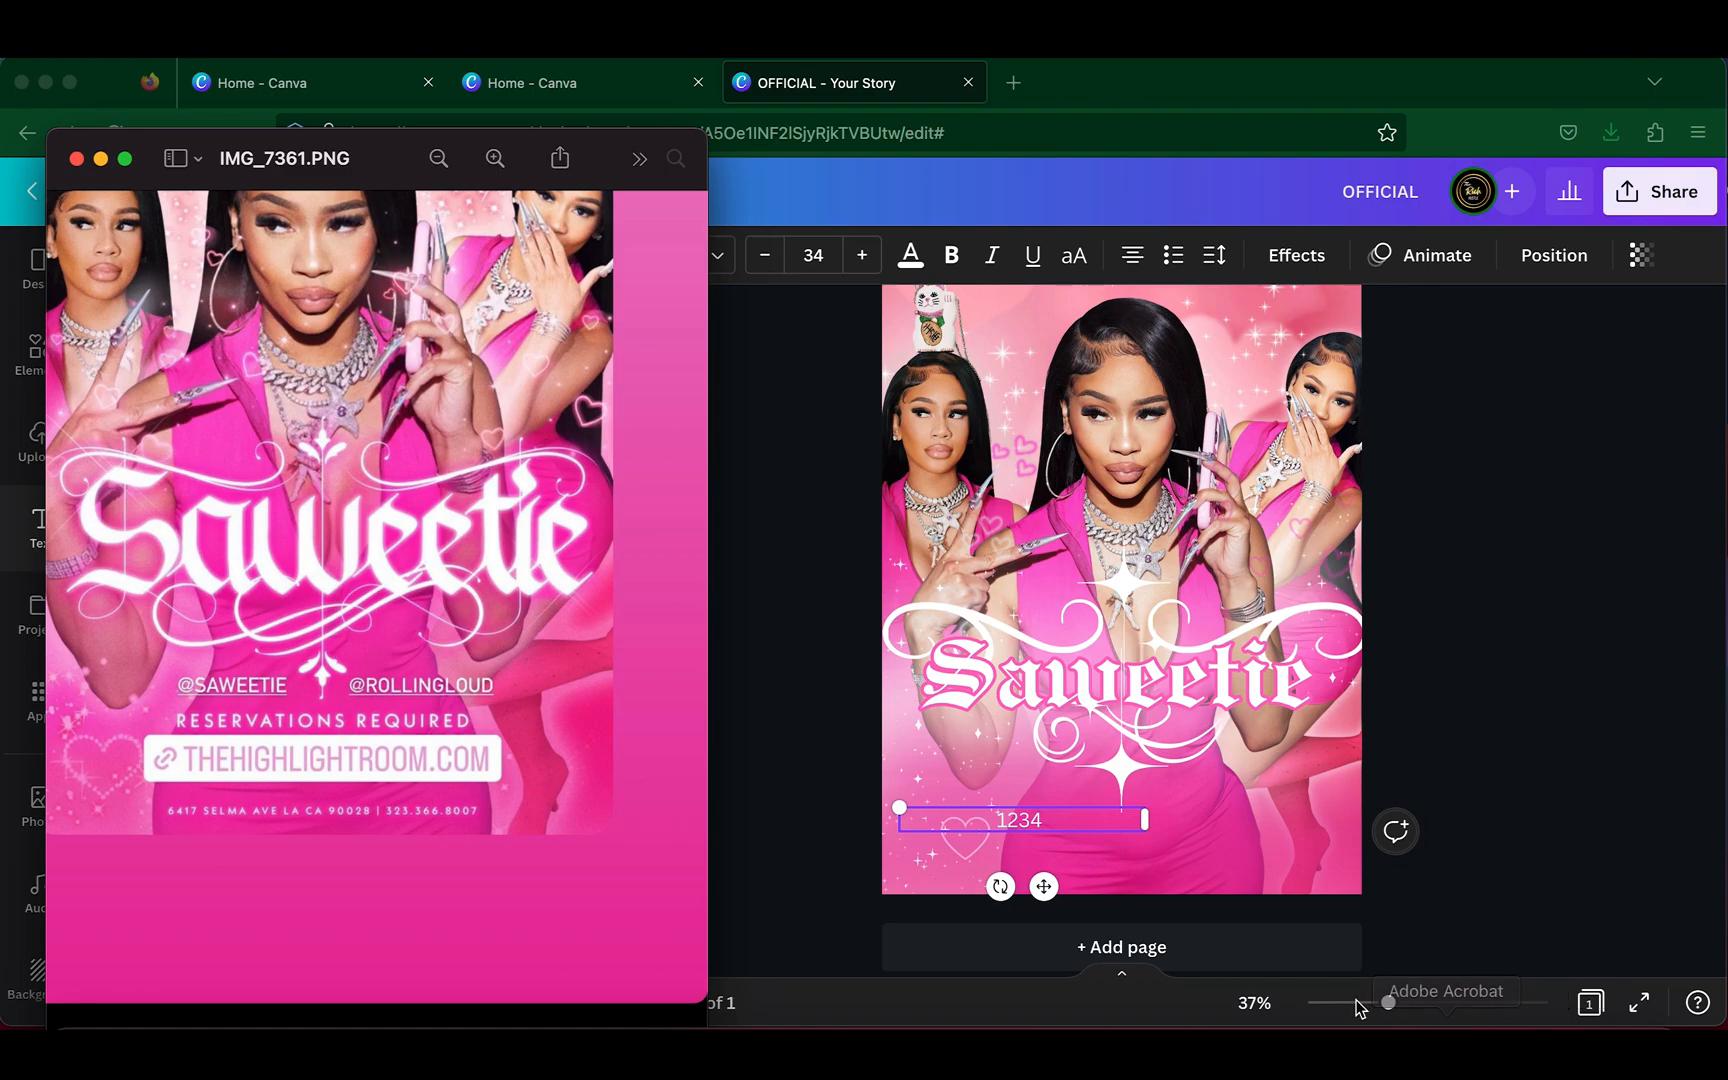
- Write the venue's street address from the reference in the small text line, in capitals at size 21
left_click(1095, 821)
double_click(1088, 818)
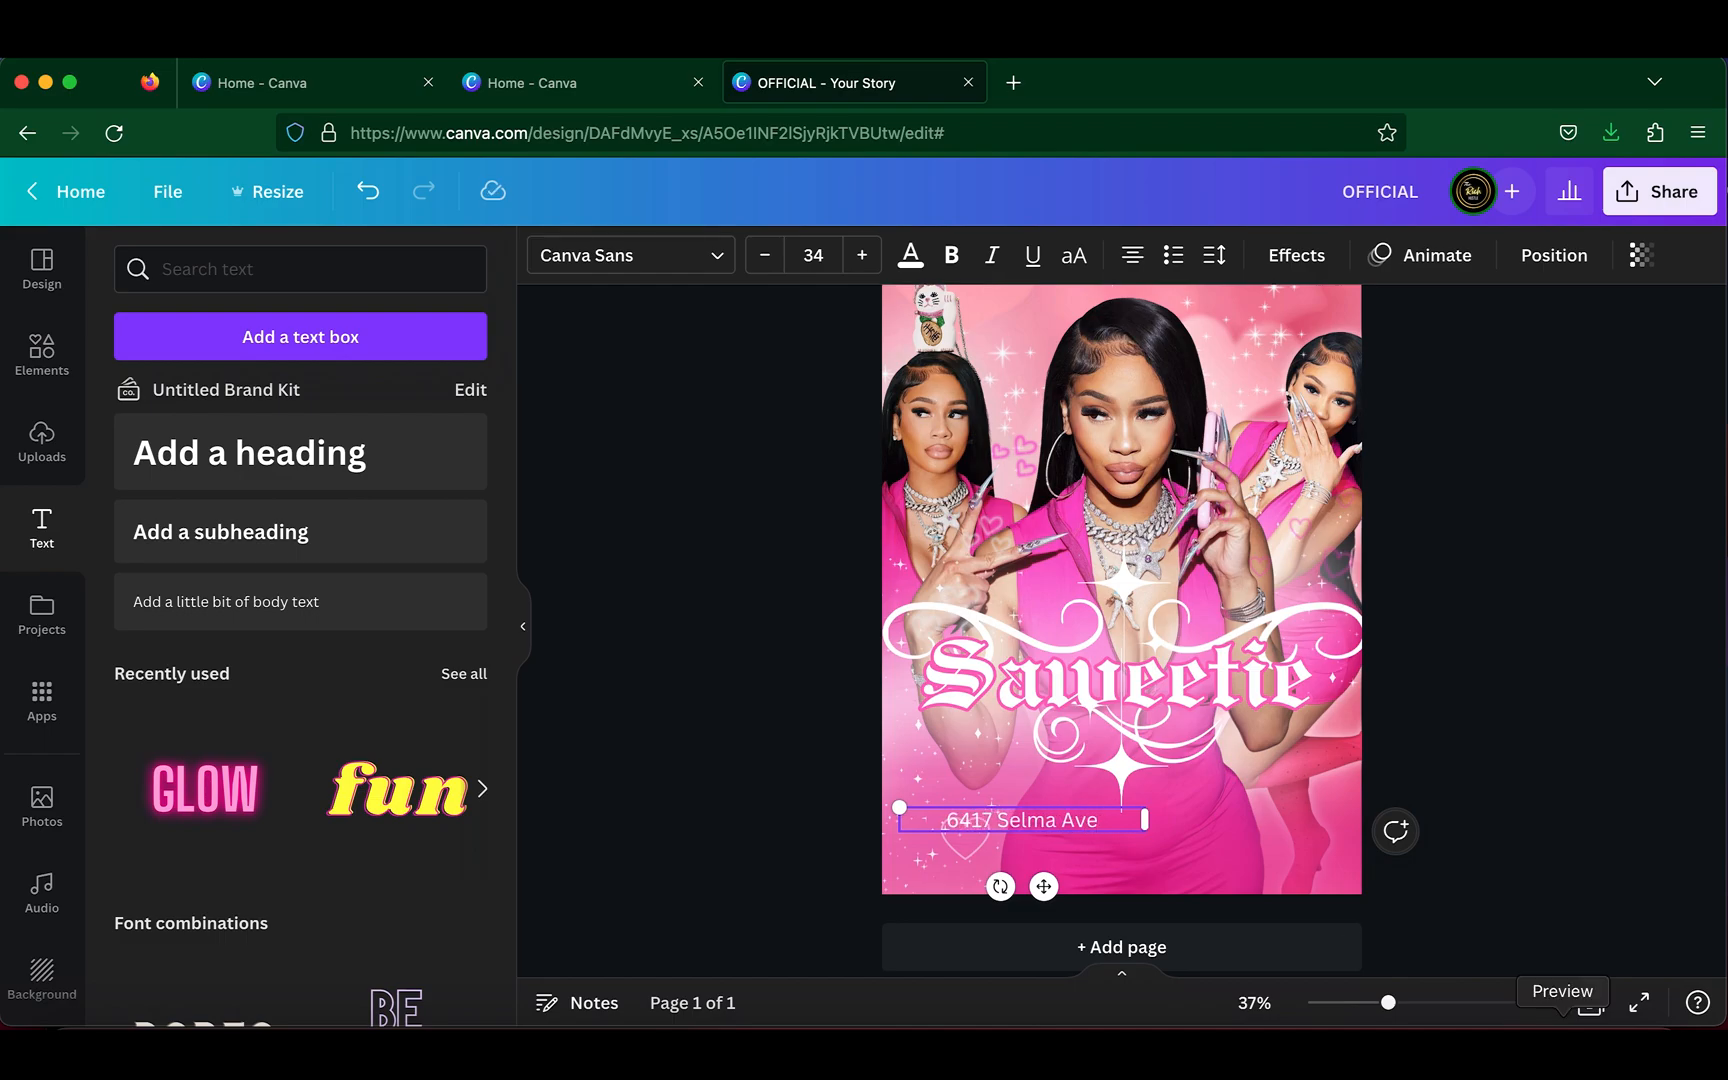
left_click(1590, 1008)
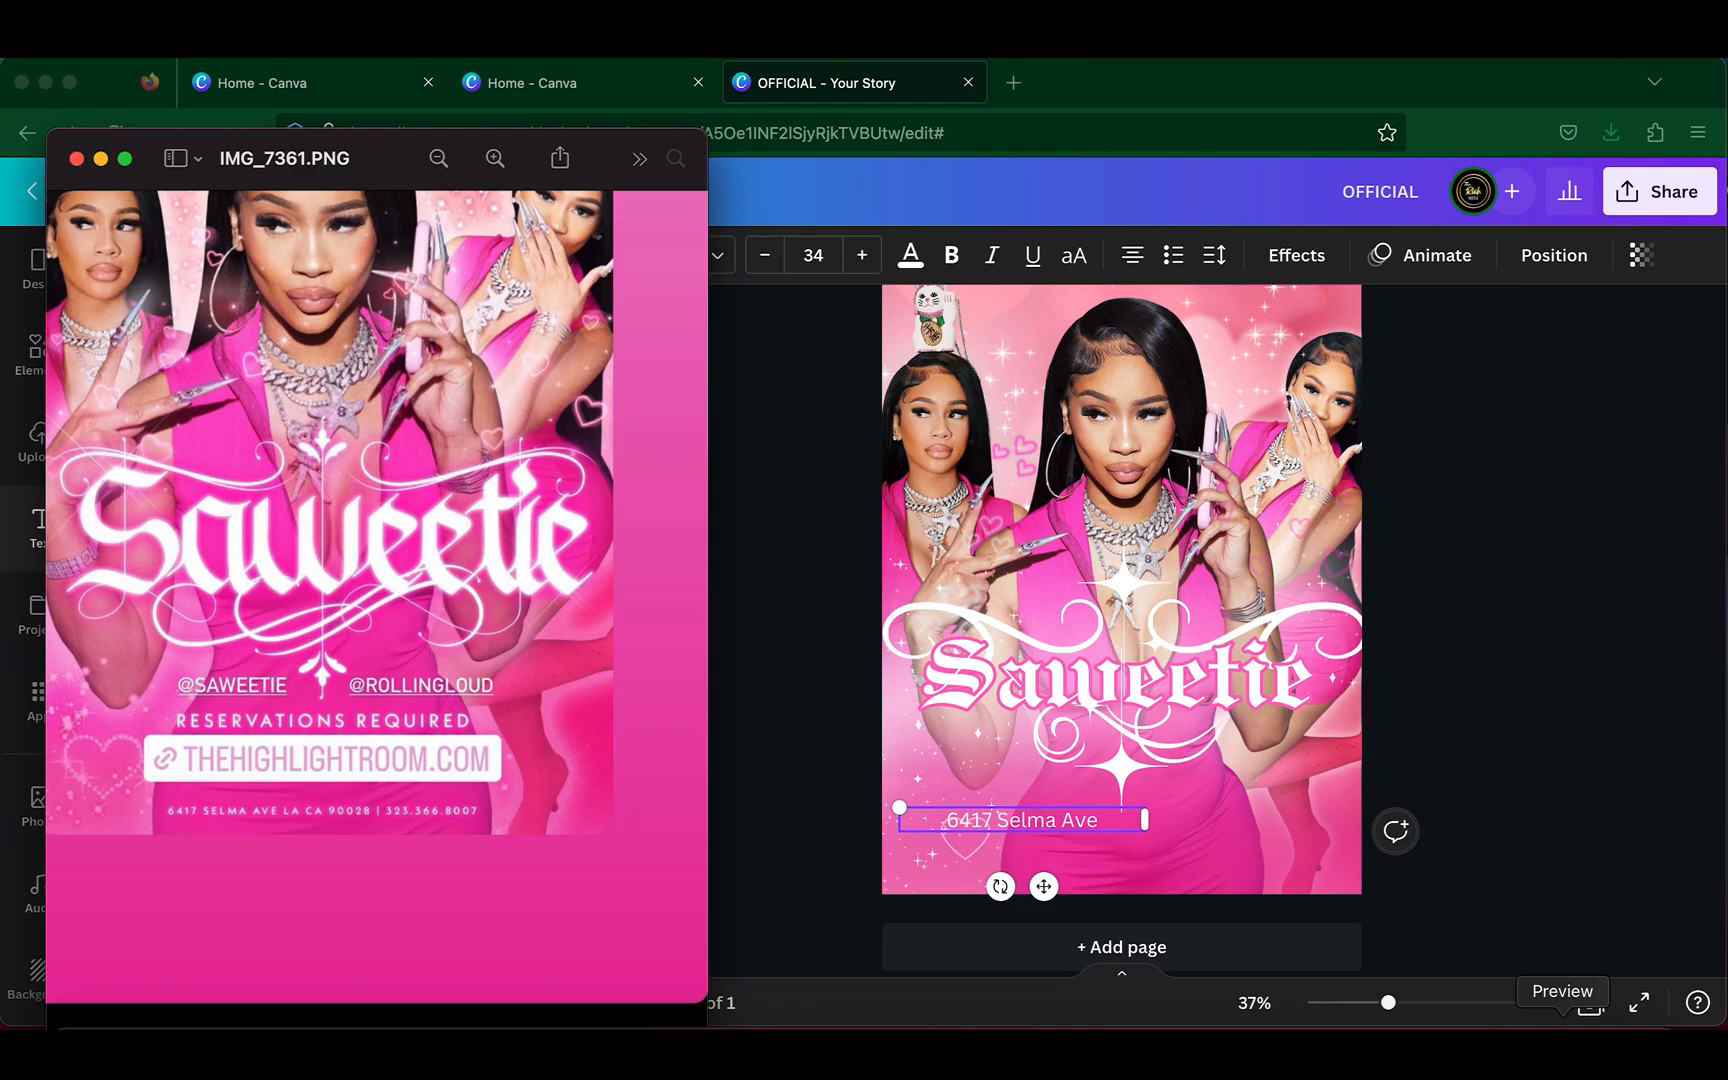
left_click(1114, 820)
left_click(1566, 1008)
left_click(1160, 824)
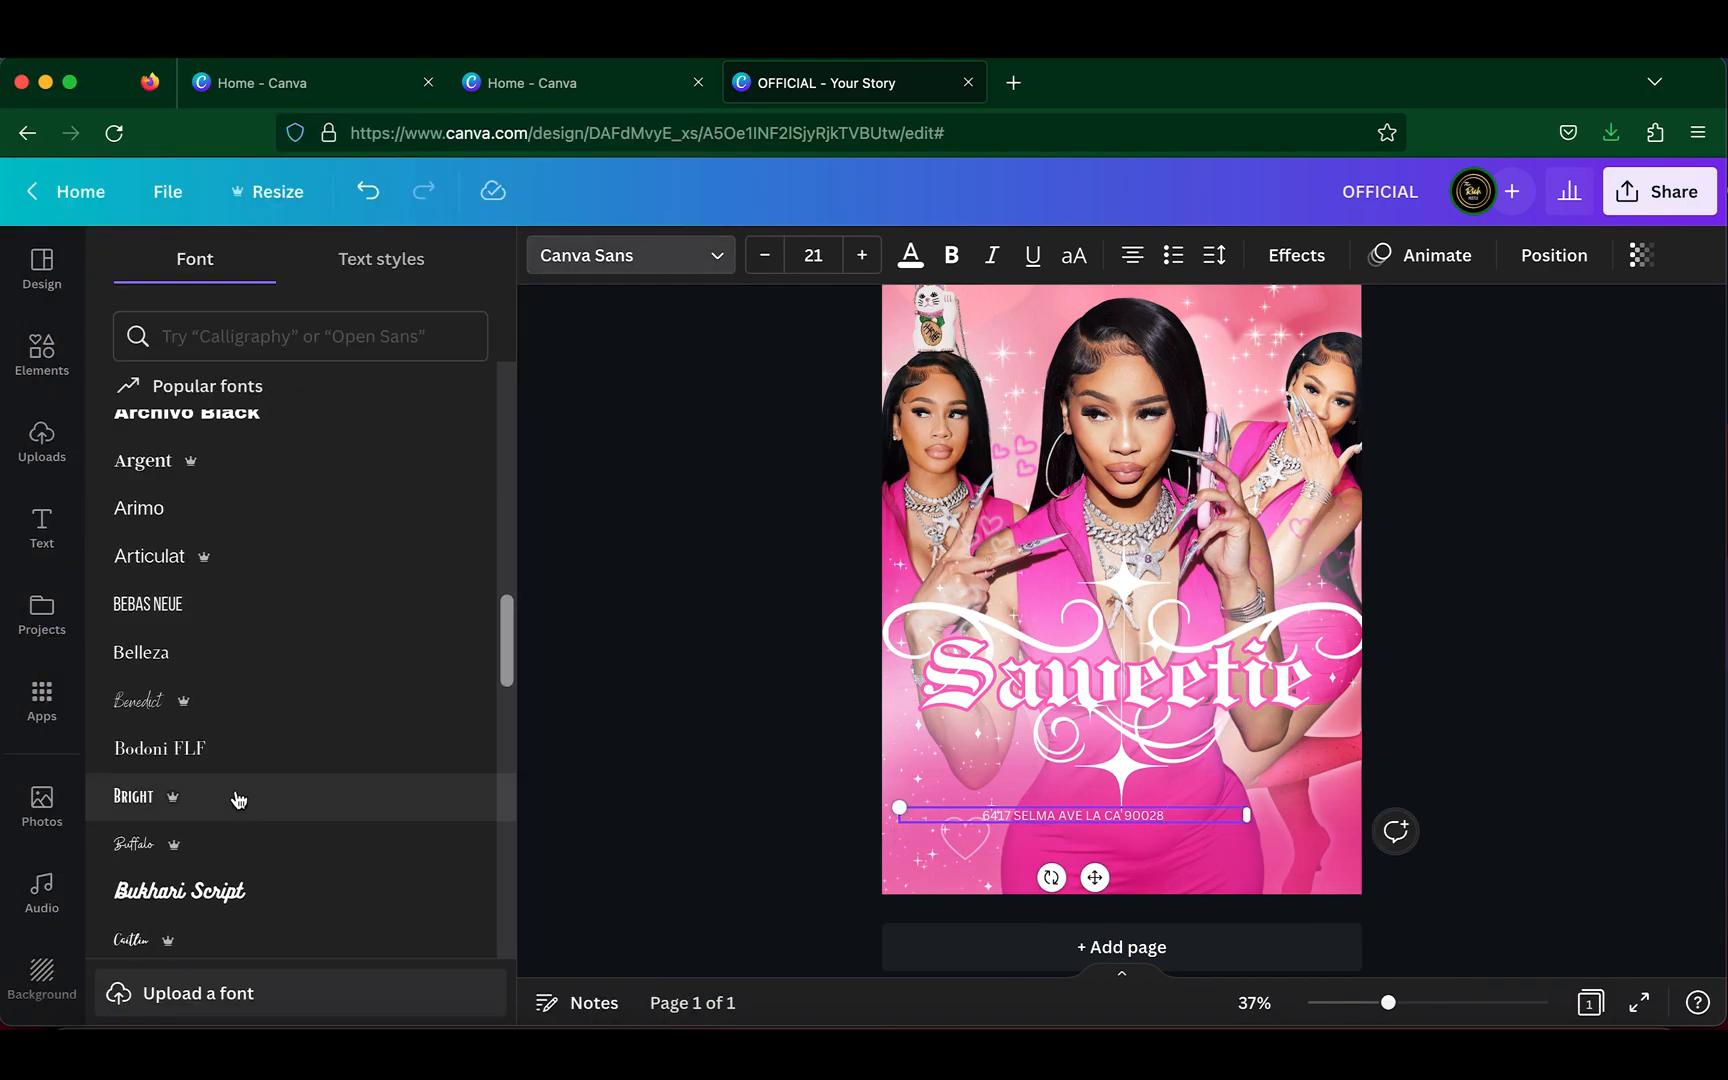
- Search the fonts for "light" and apply Bantayog Light to the address and phone line
left_click(231, 796)
type("light")
left_click(243, 749)
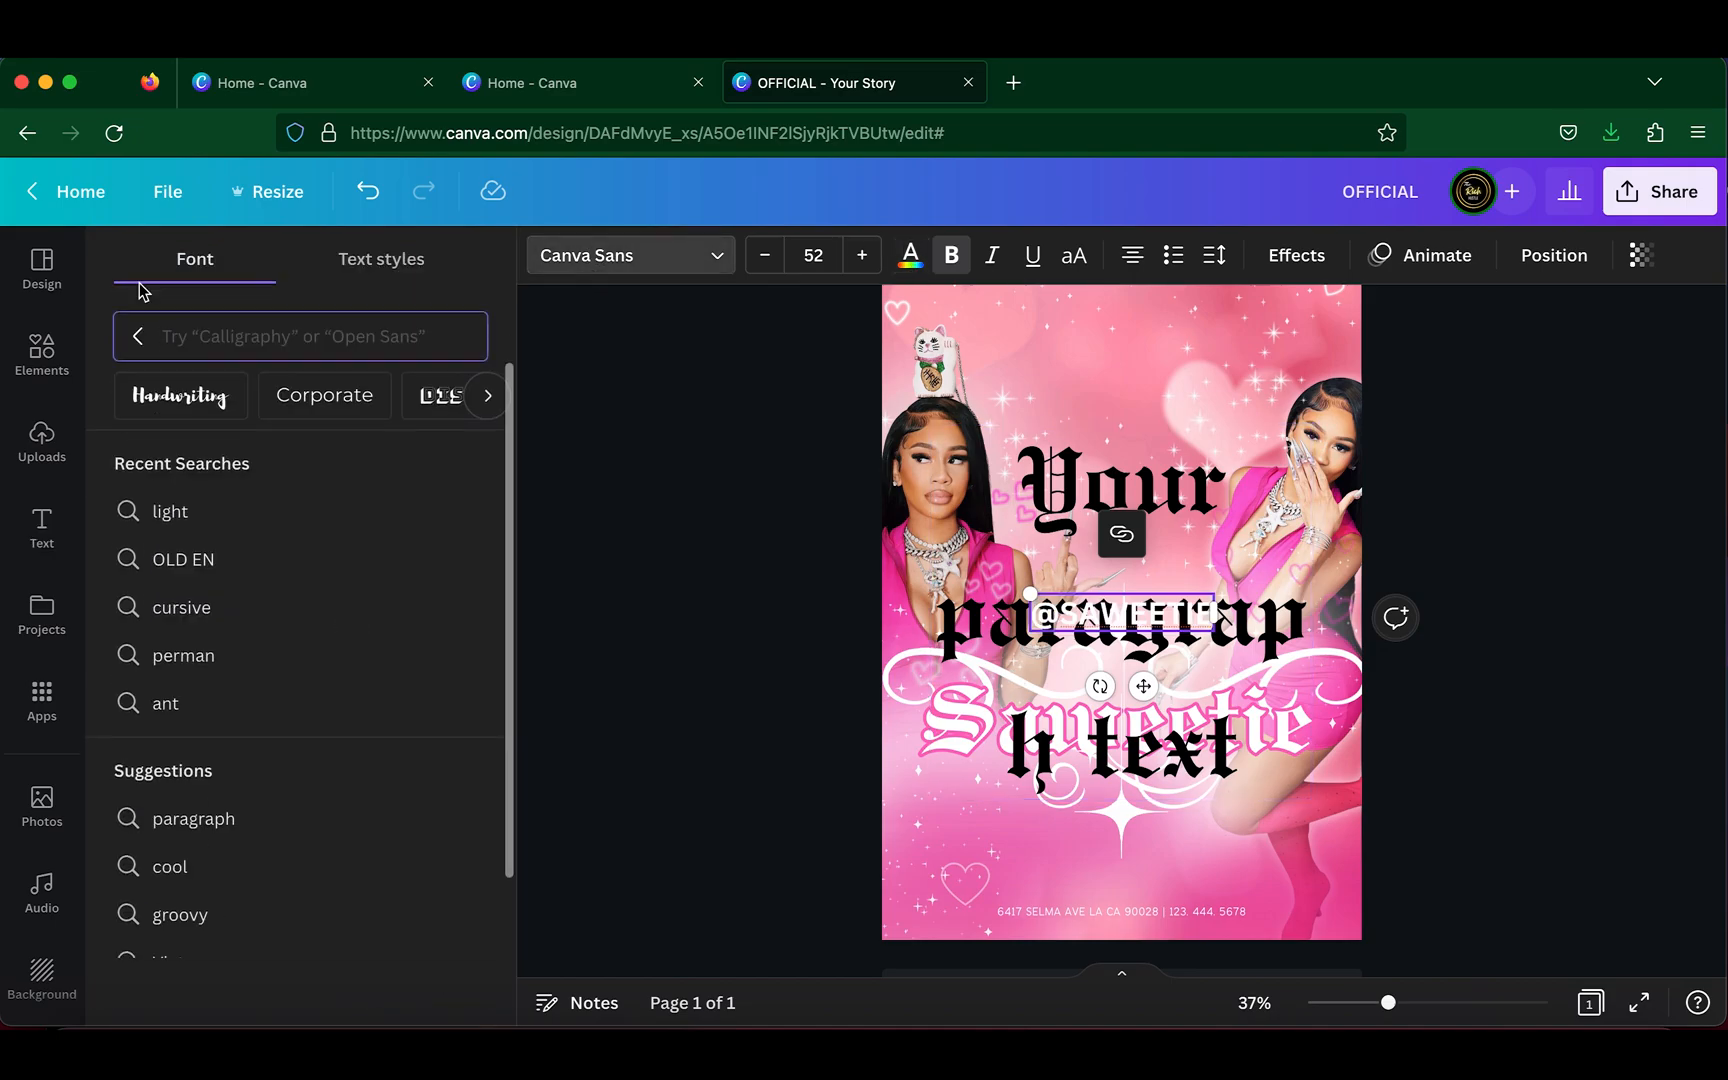
left_click(482, 778)
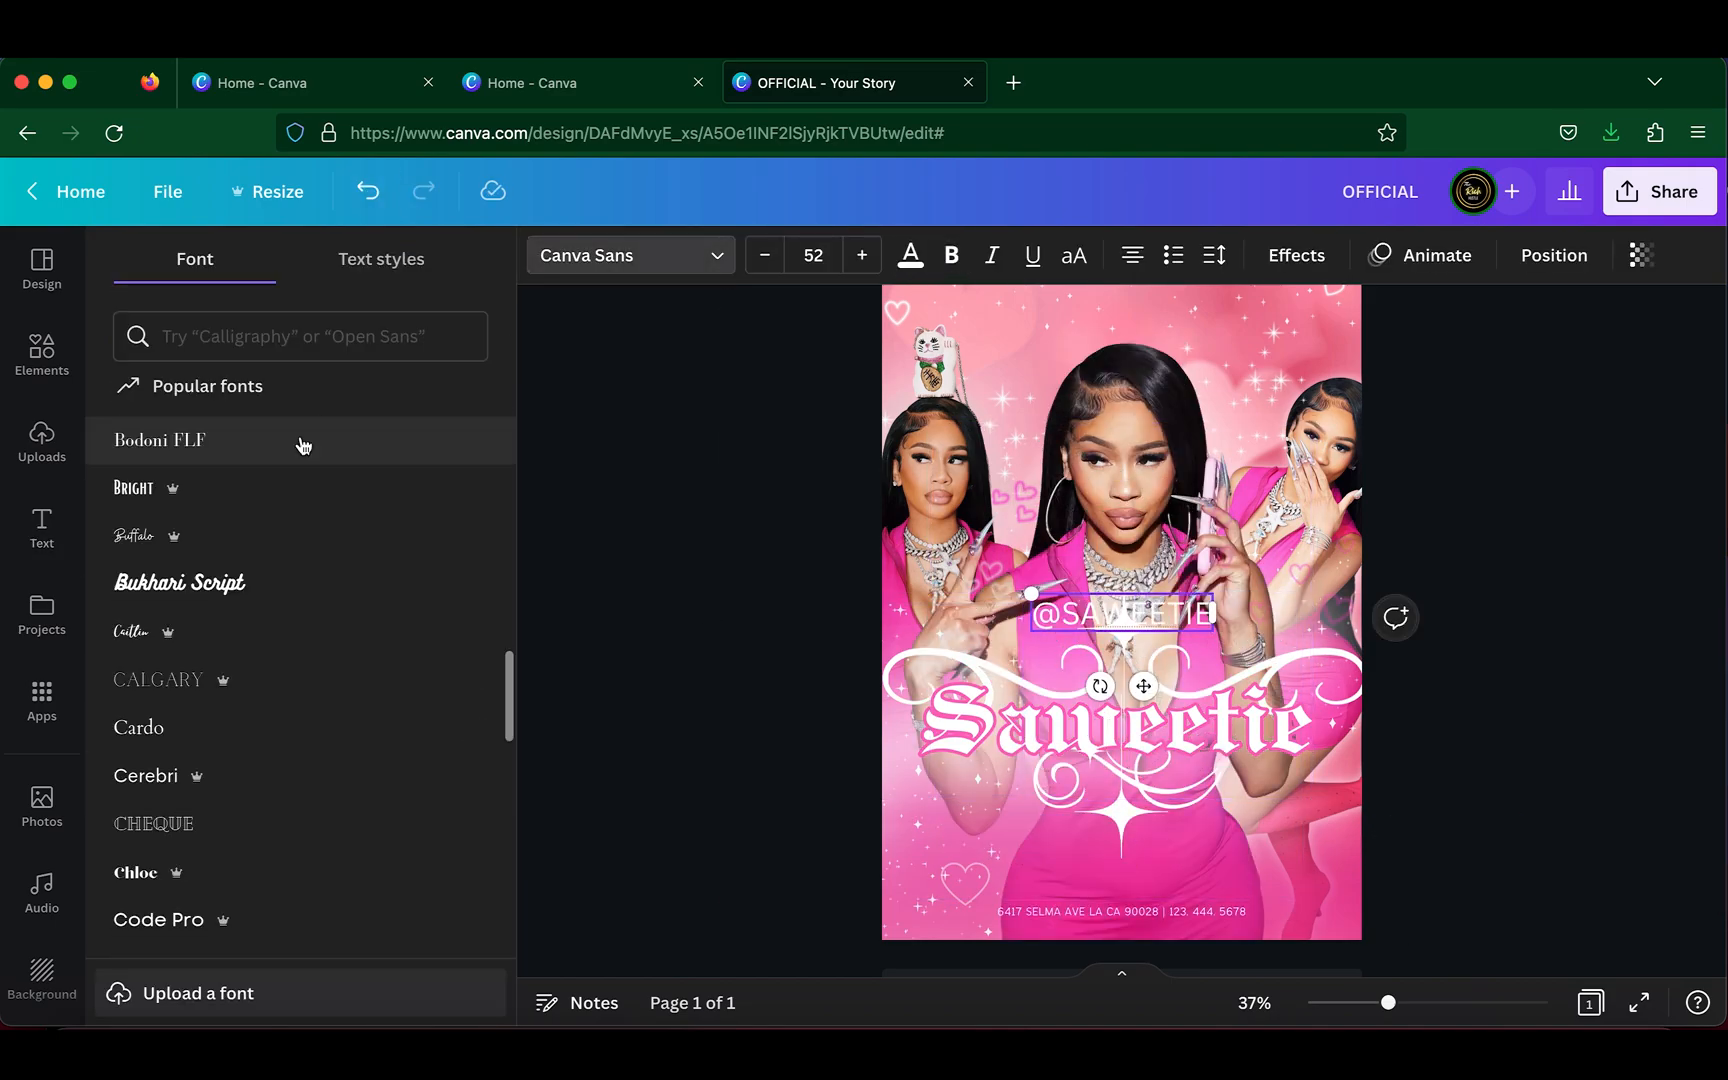
scroll(270, 467, "up", 3)
left_click(270, 480)
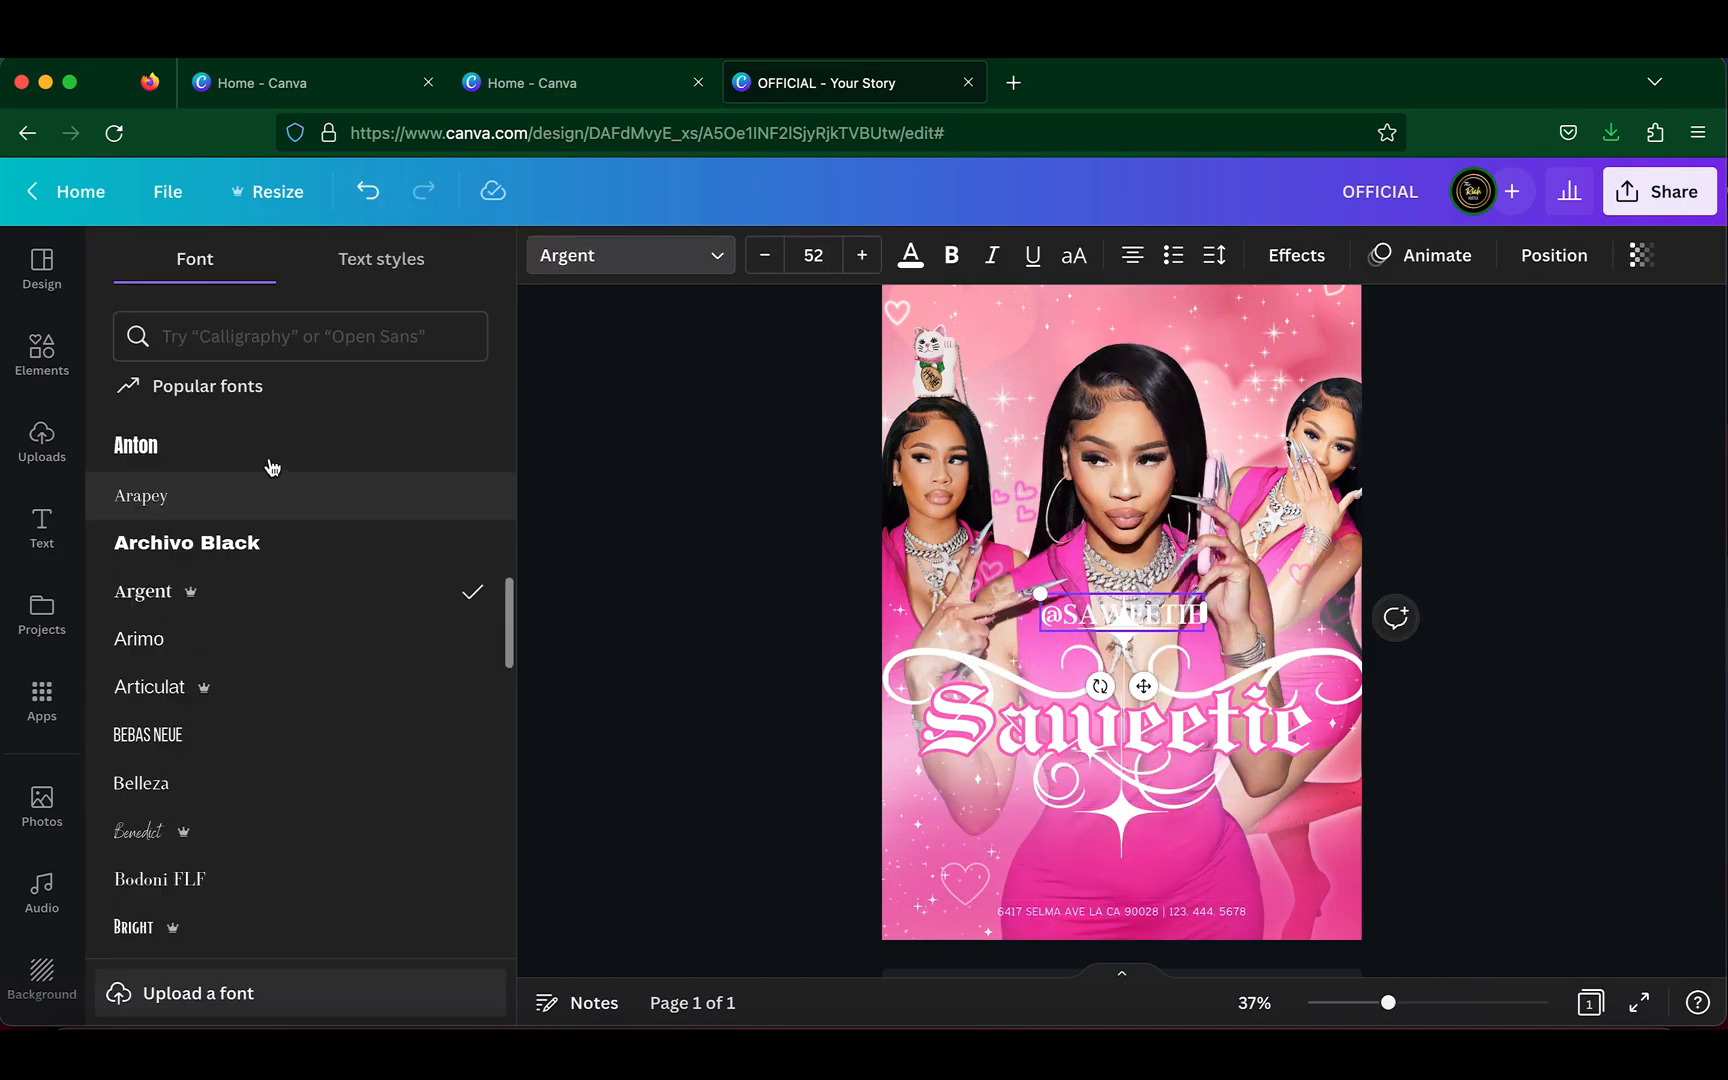
left_click(136, 452)
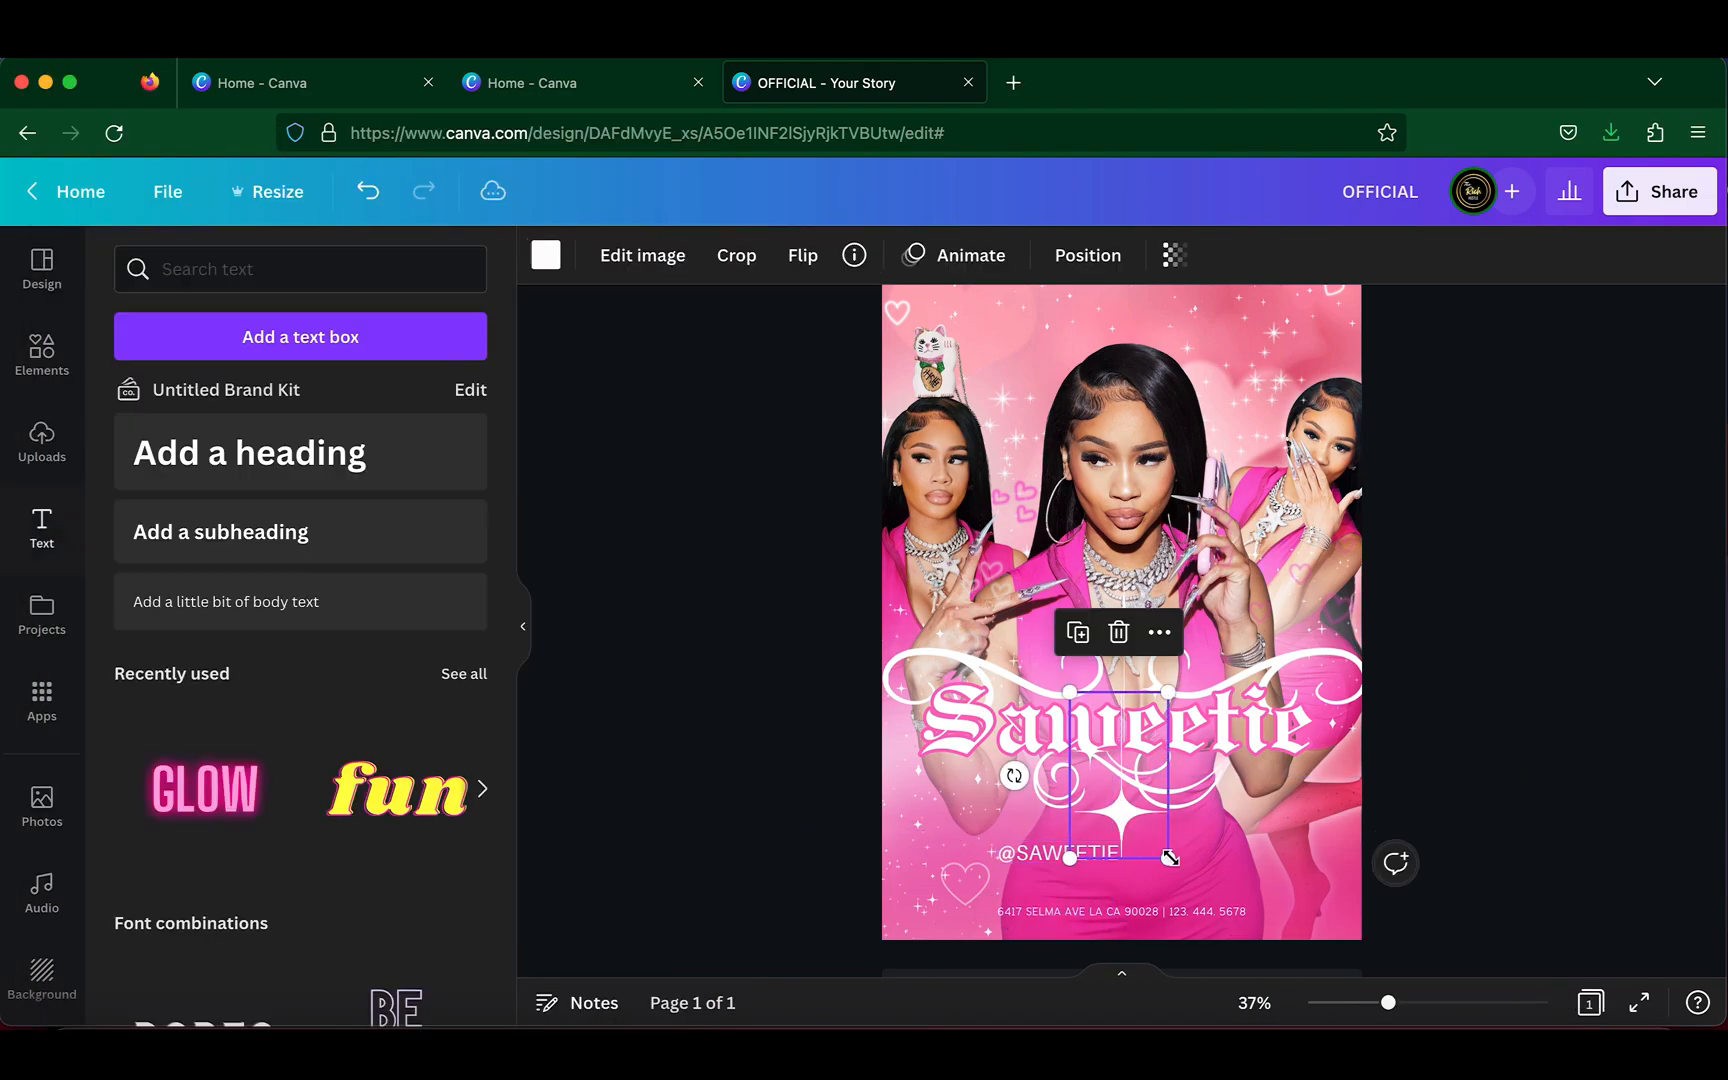
left_click_drag(1170, 858, 1157, 598)
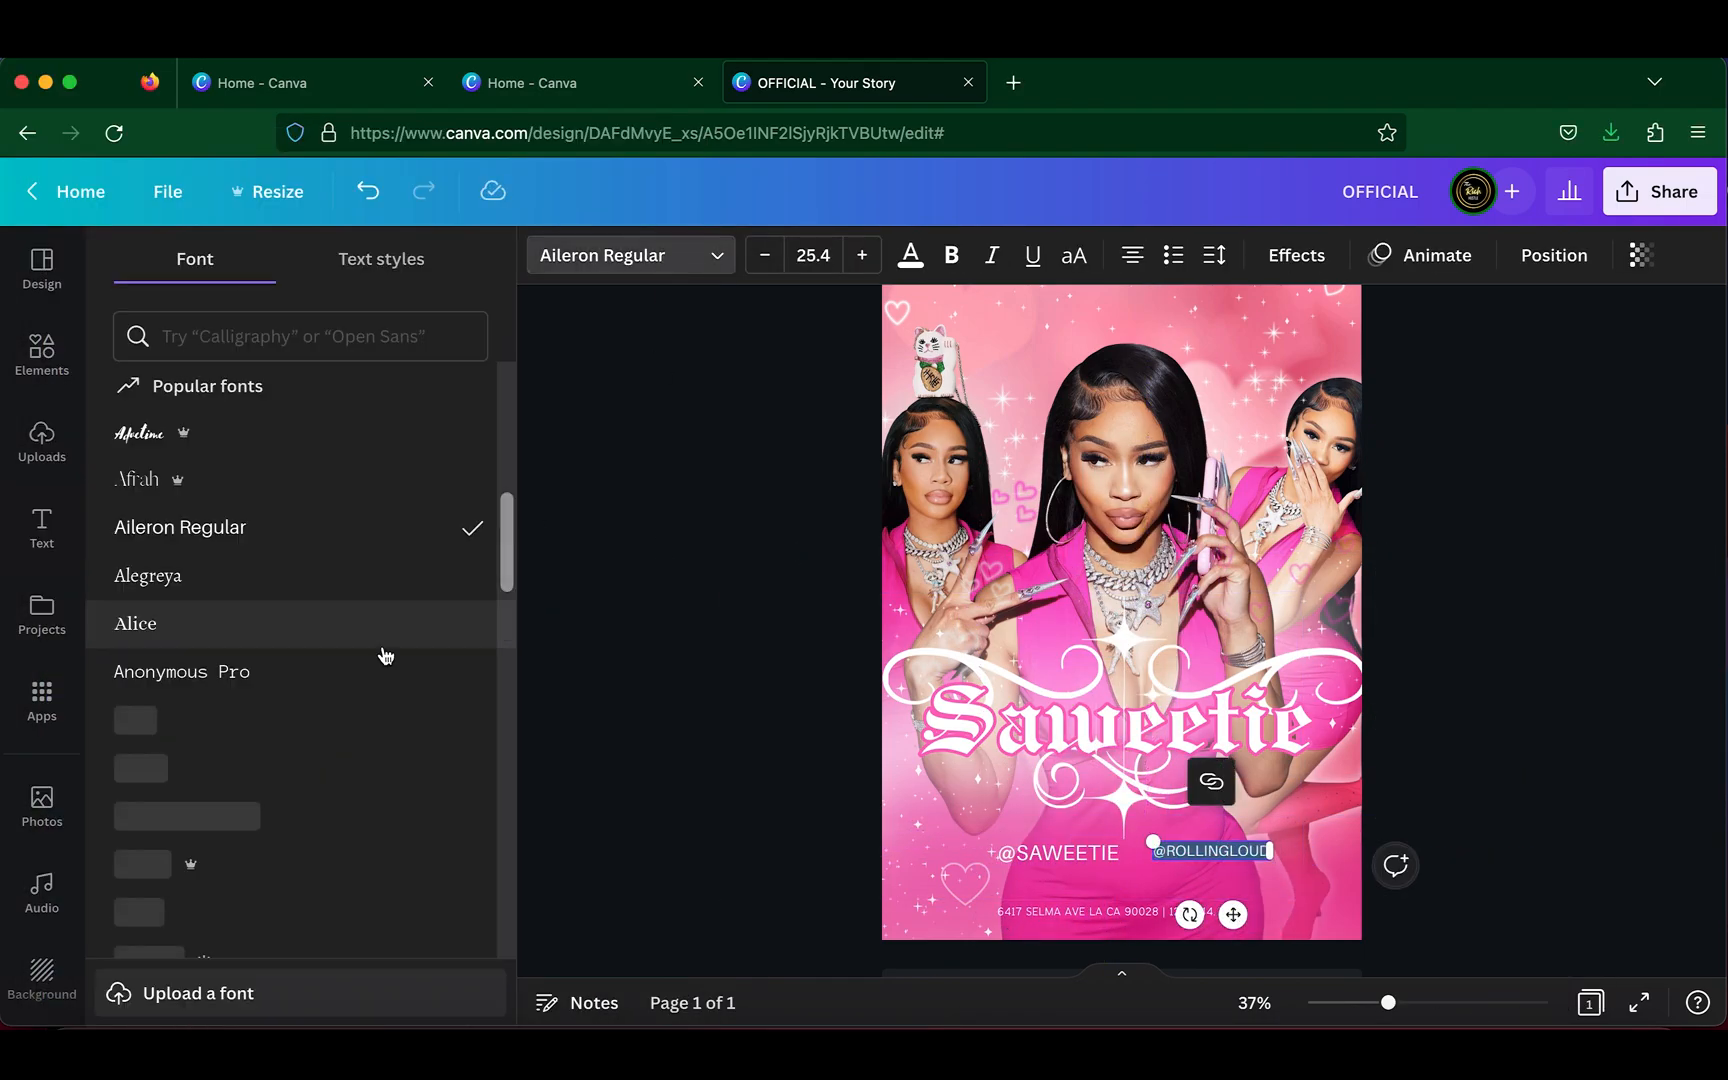
left_click(370, 719)
left_click_drag(1234, 919, 1238, 921)
left_click(1058, 857)
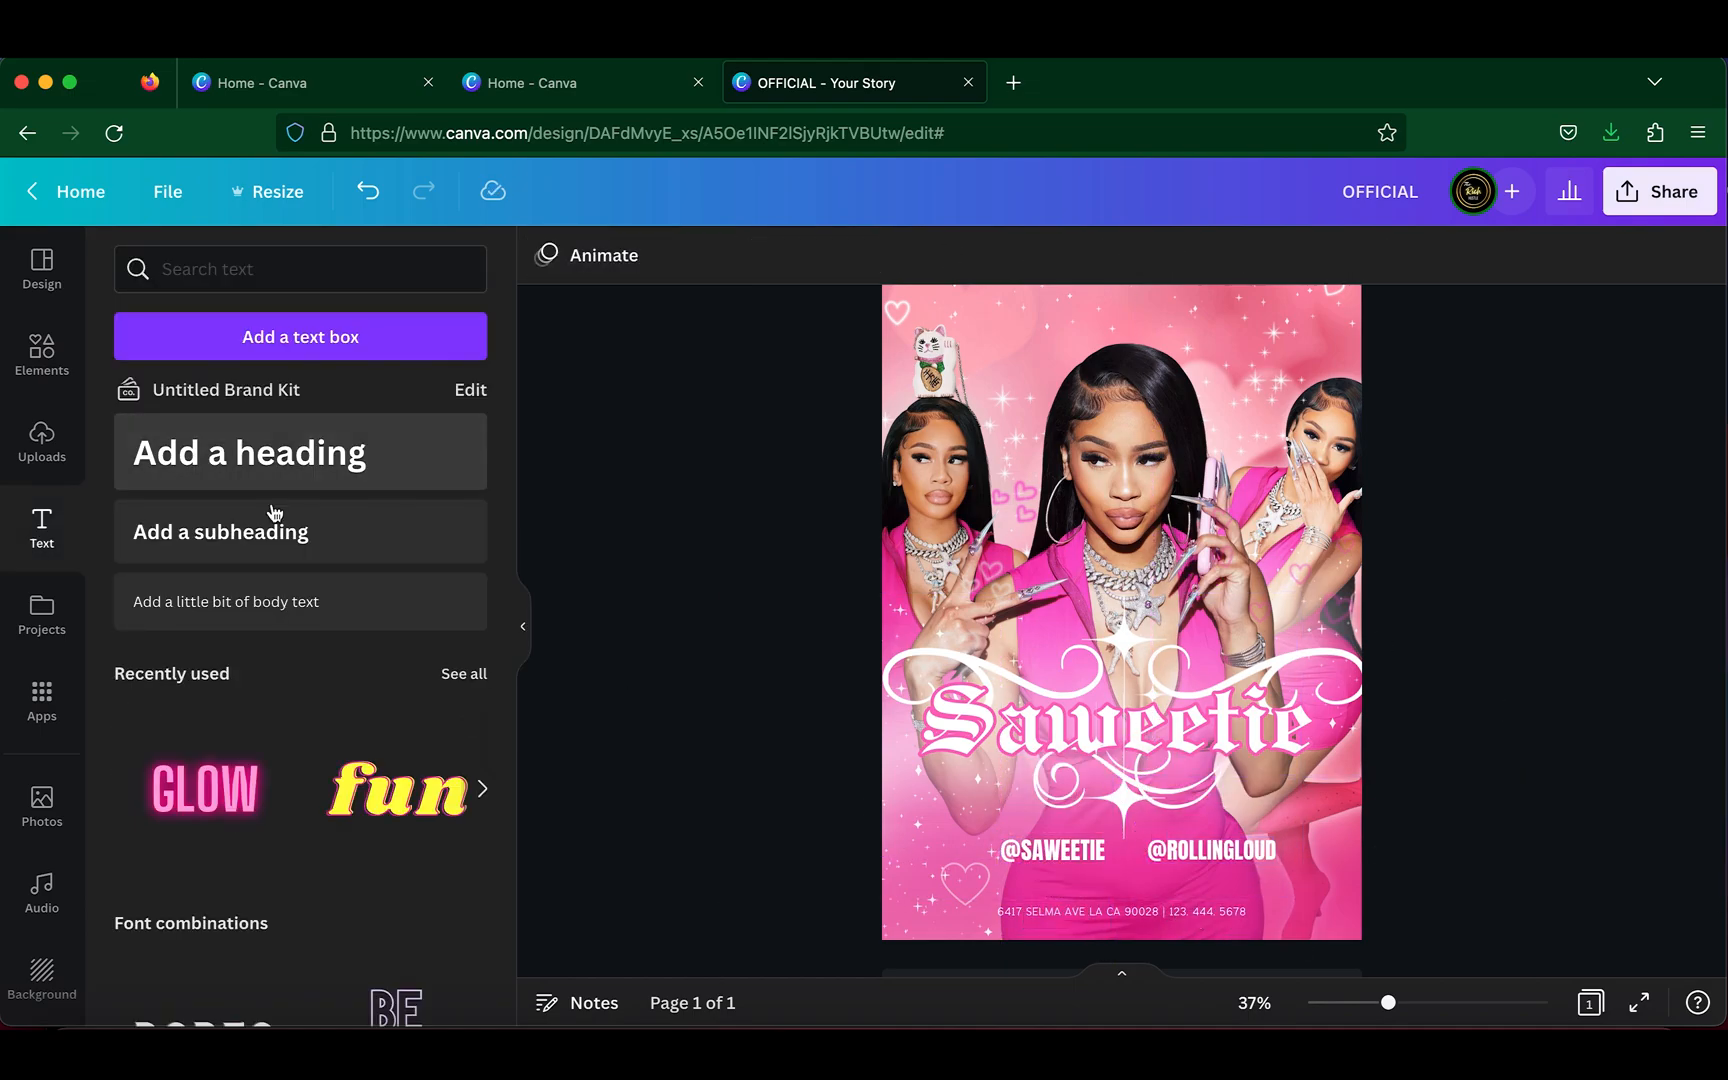
- Raise the handles slightly and give the "RESERVATIONS REQUIRED" line below them the Neon effect
left_click_drag(1210, 850, 1208, 836)
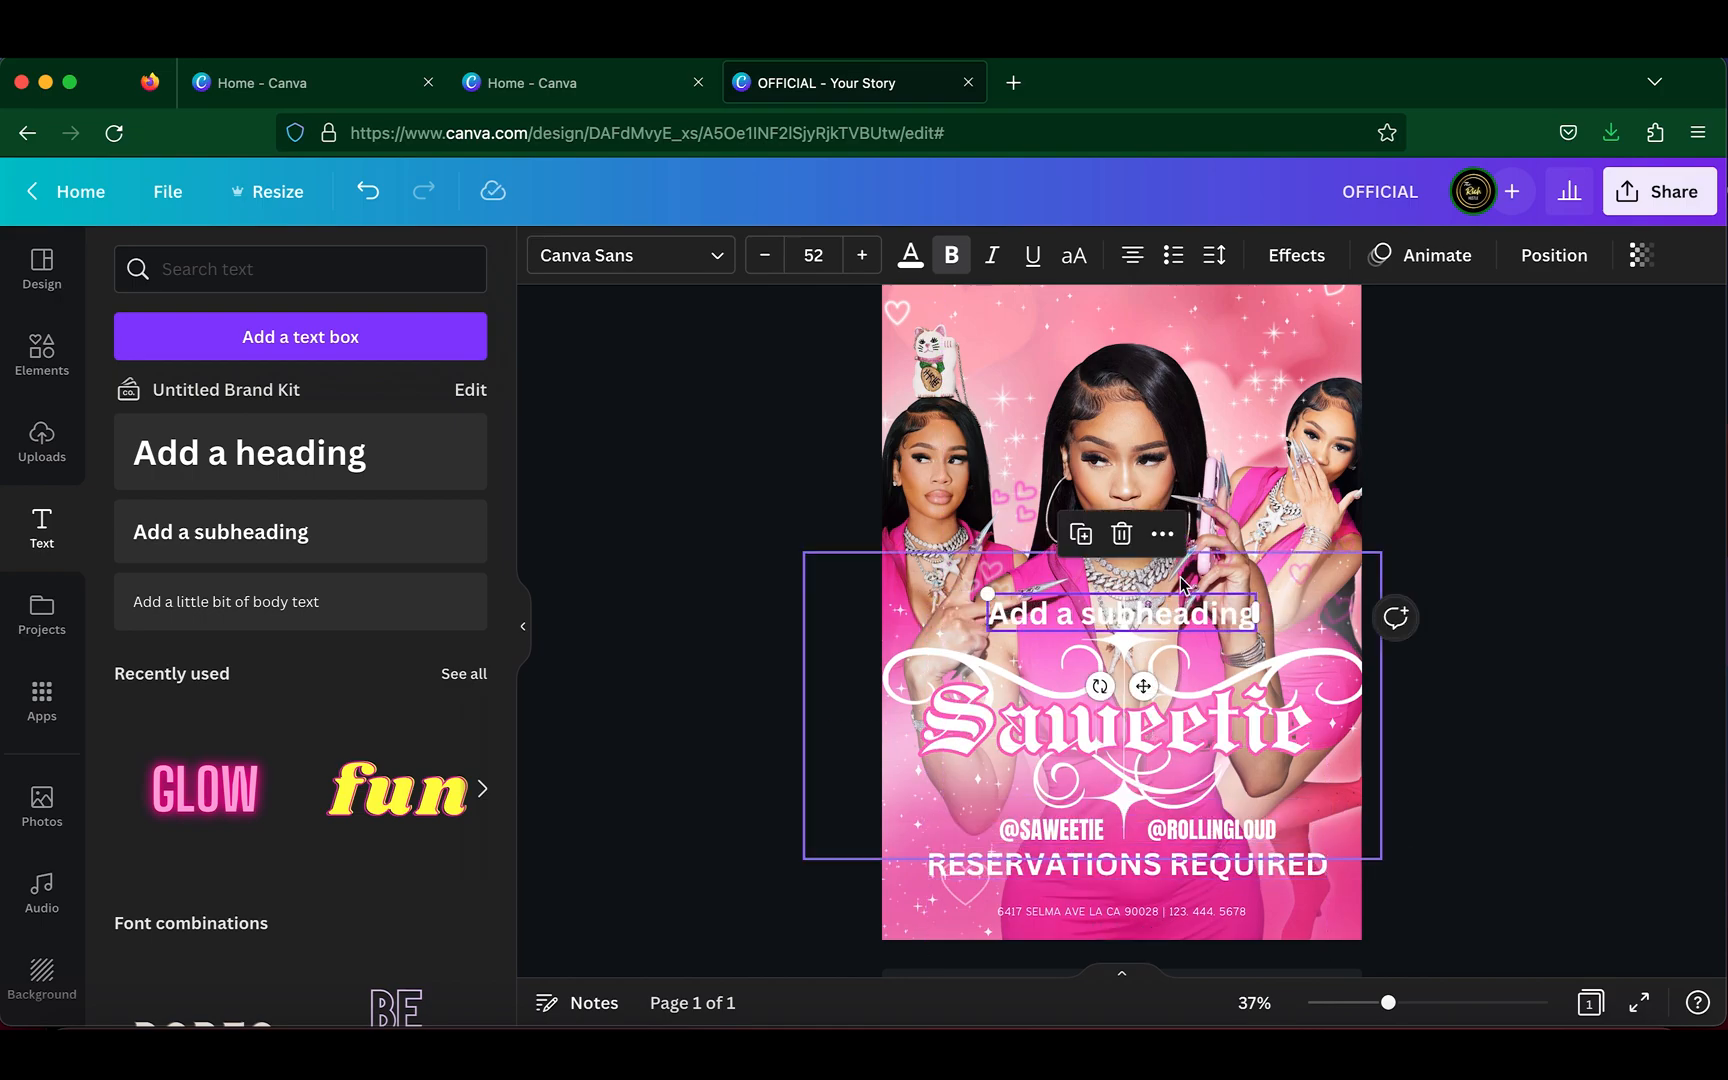
left_click(1296, 258)
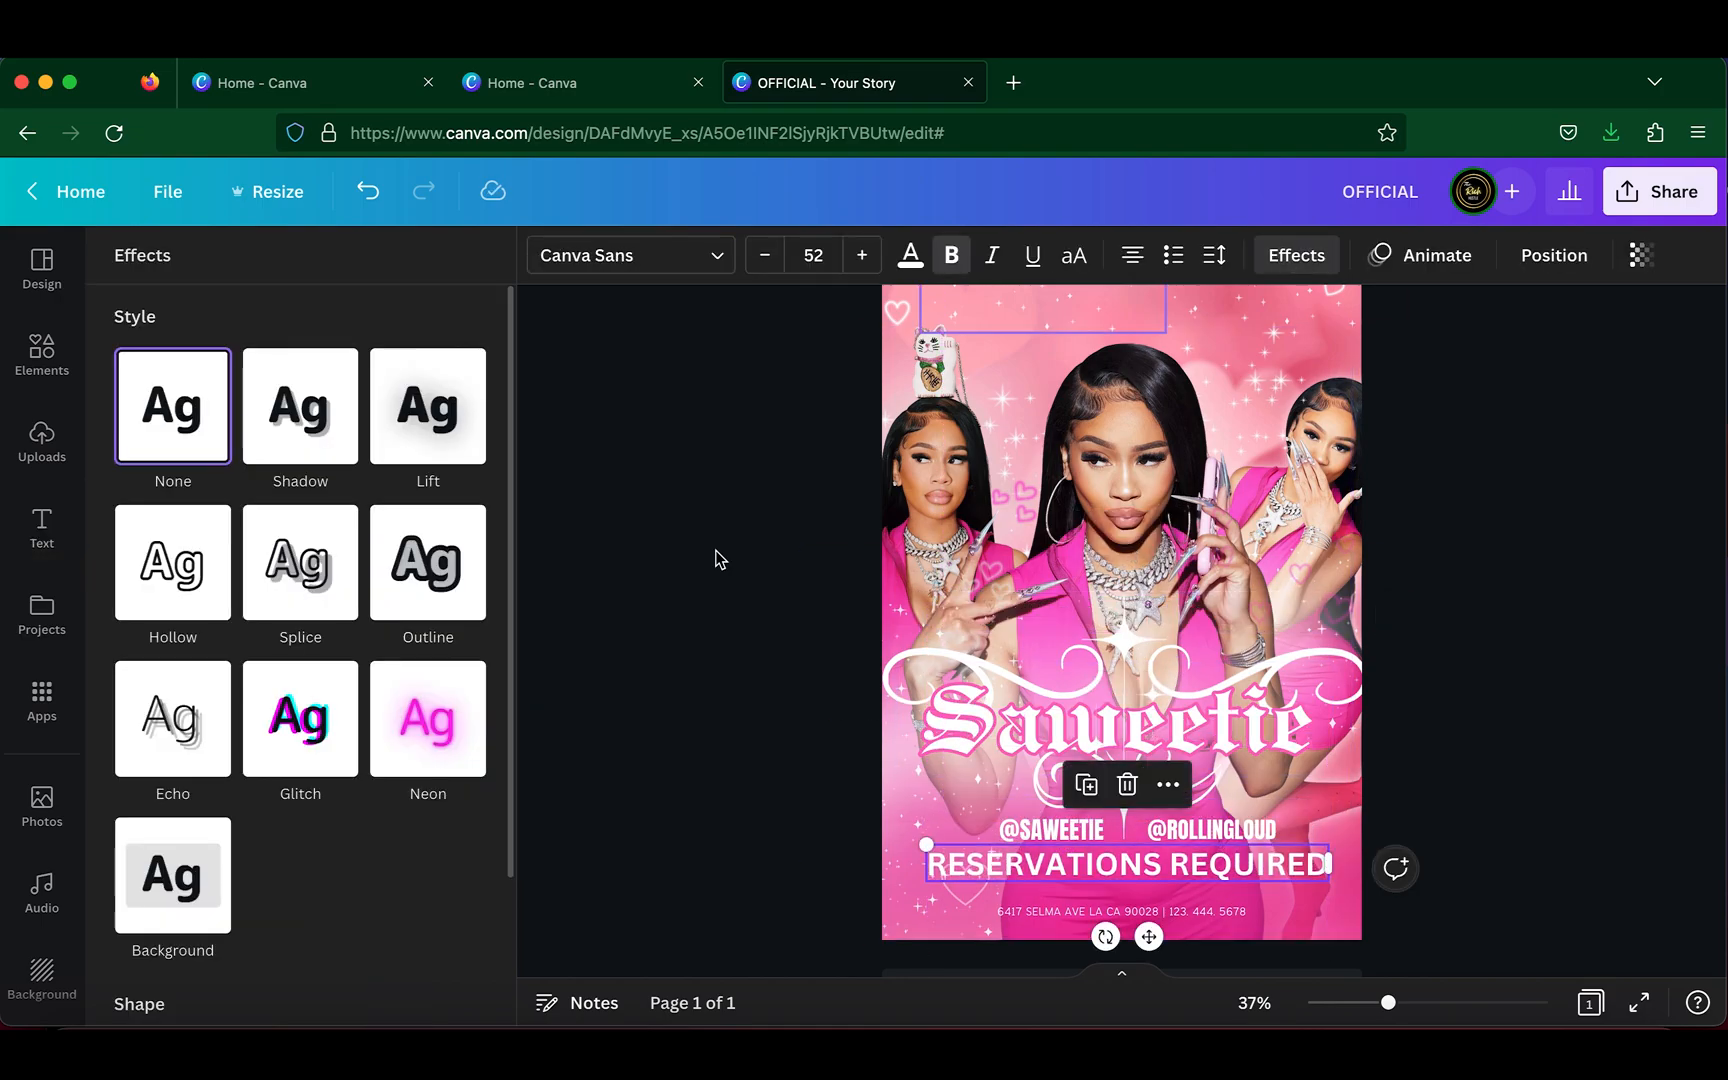
left_click(428, 719)
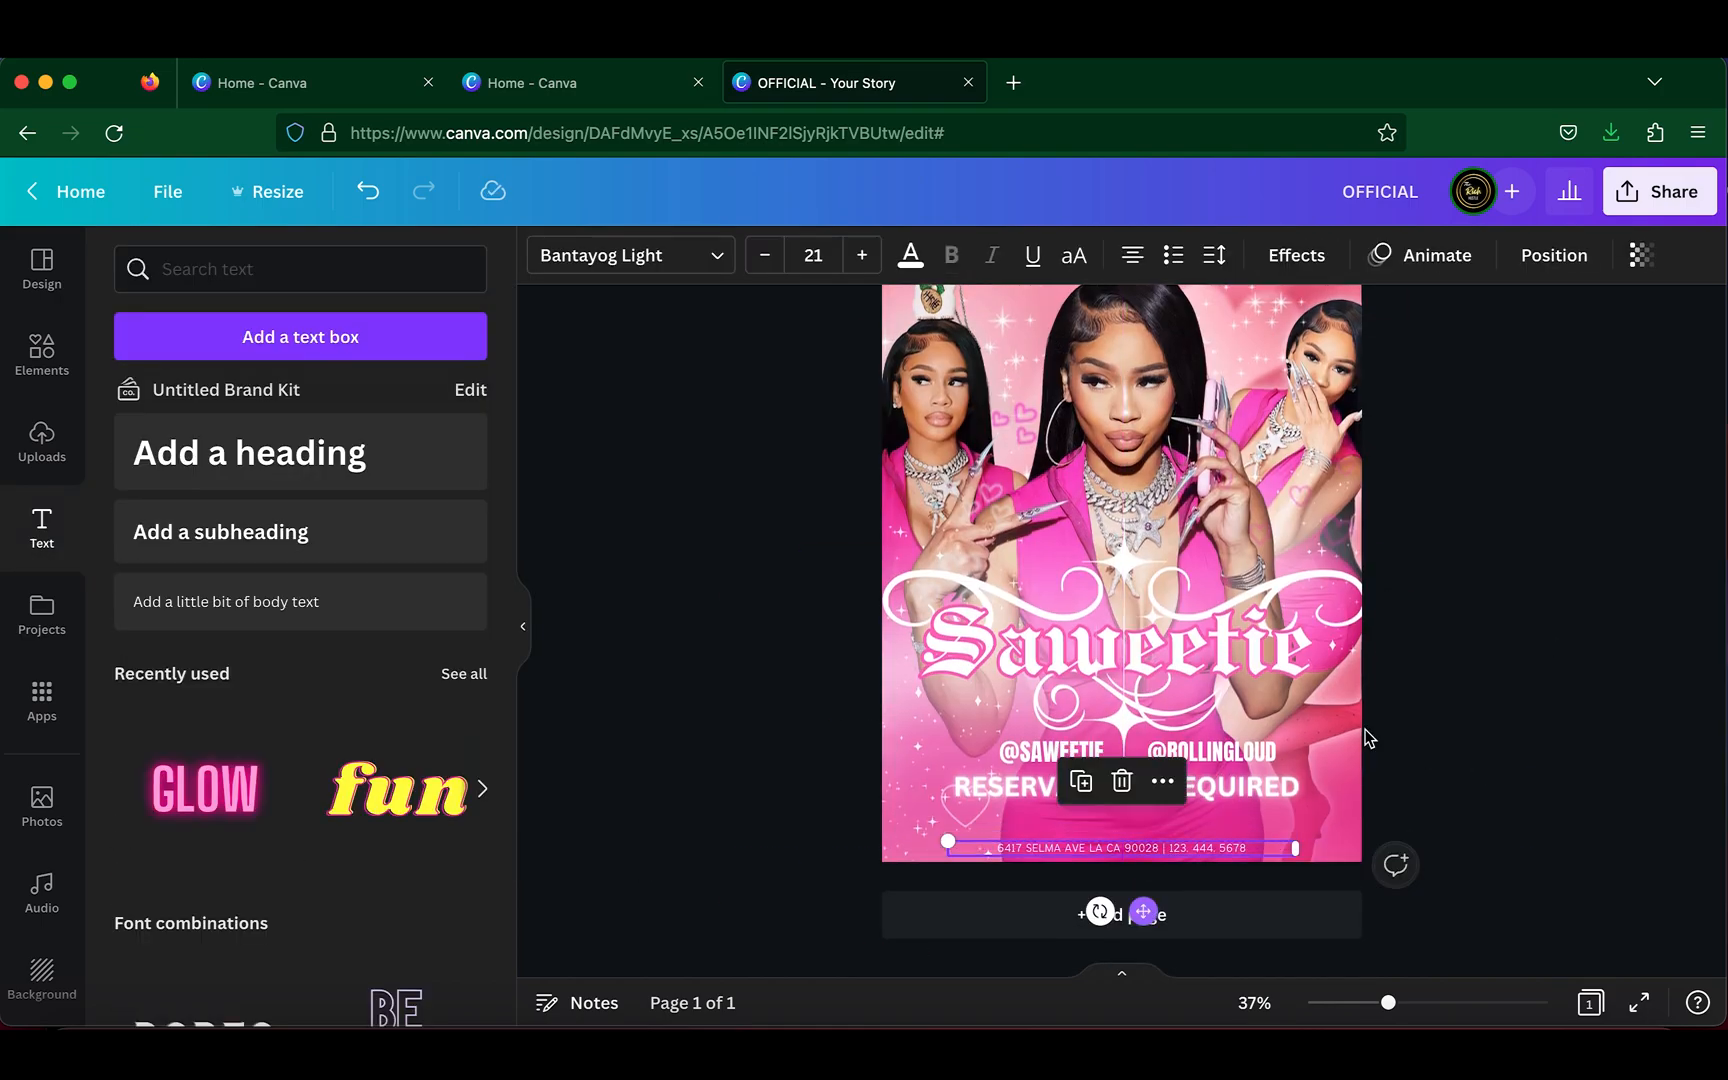
- Place the "THE LOUNGE" heading at the top of the flyer in Loubag Thin, searching the fonts for "THIN"
scroll(1596, 606, "up", 2)
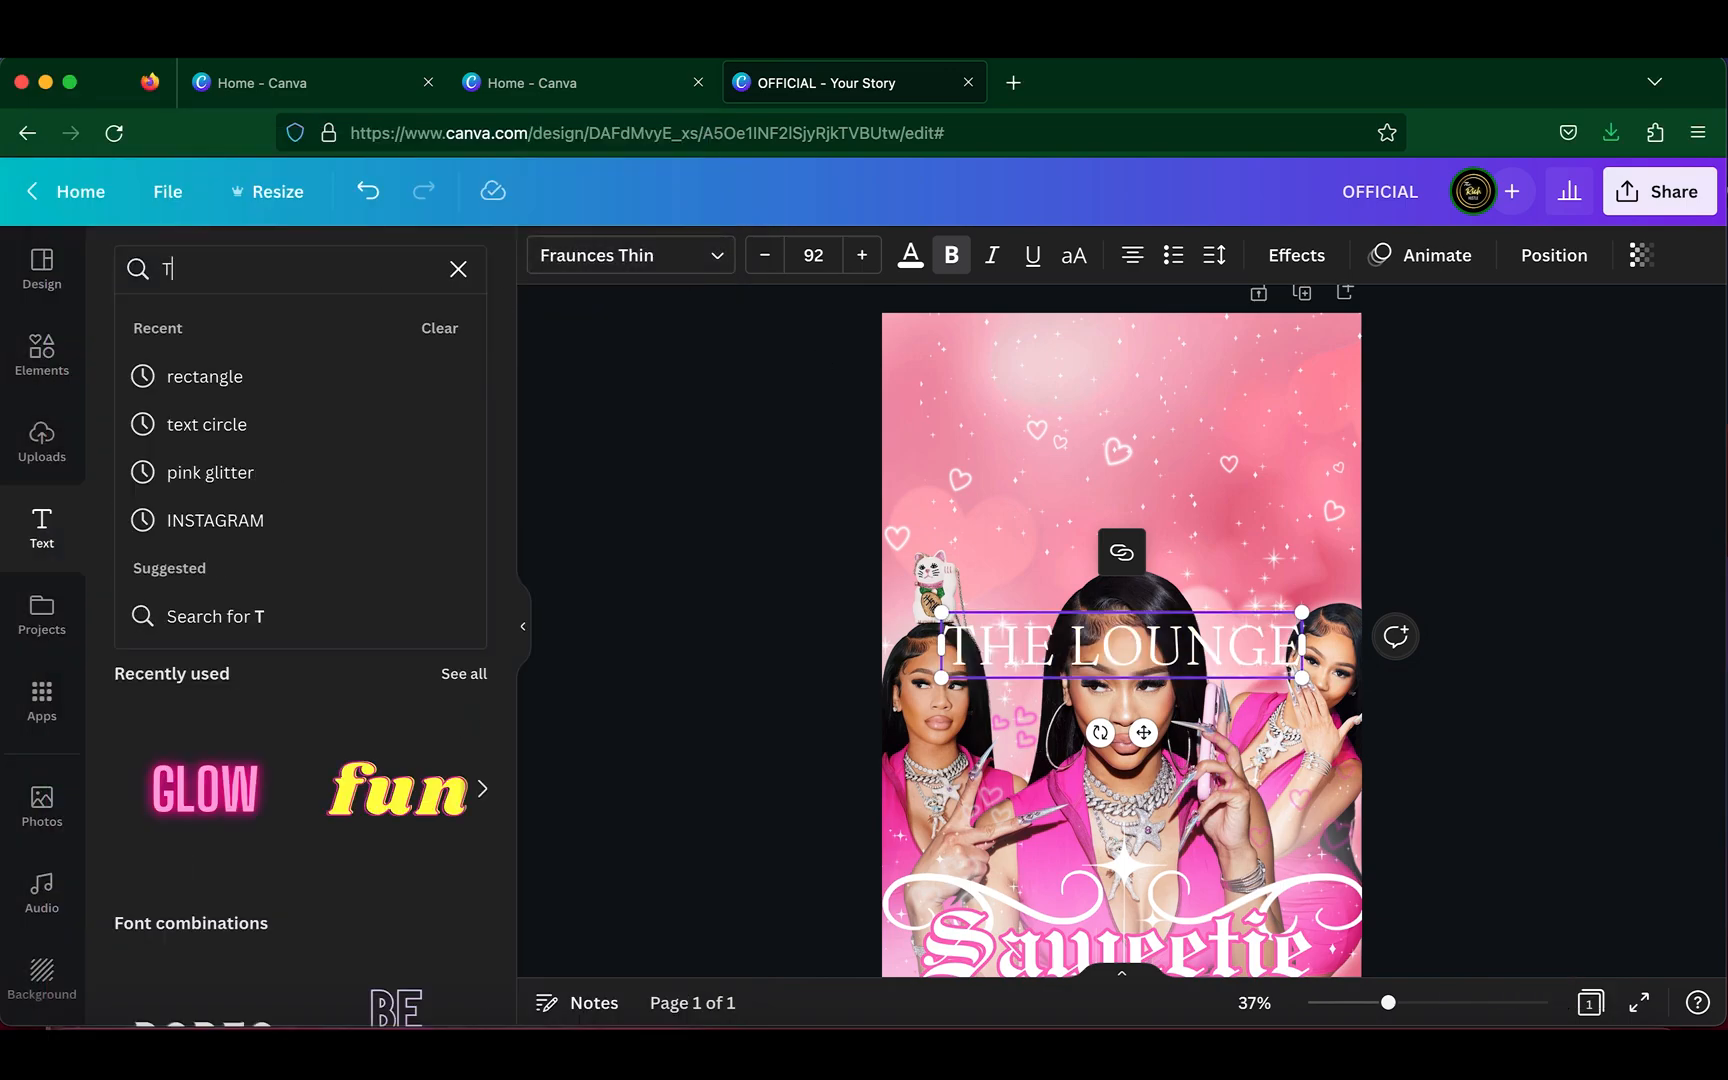
type("HIN")
left_click(1145, 718)
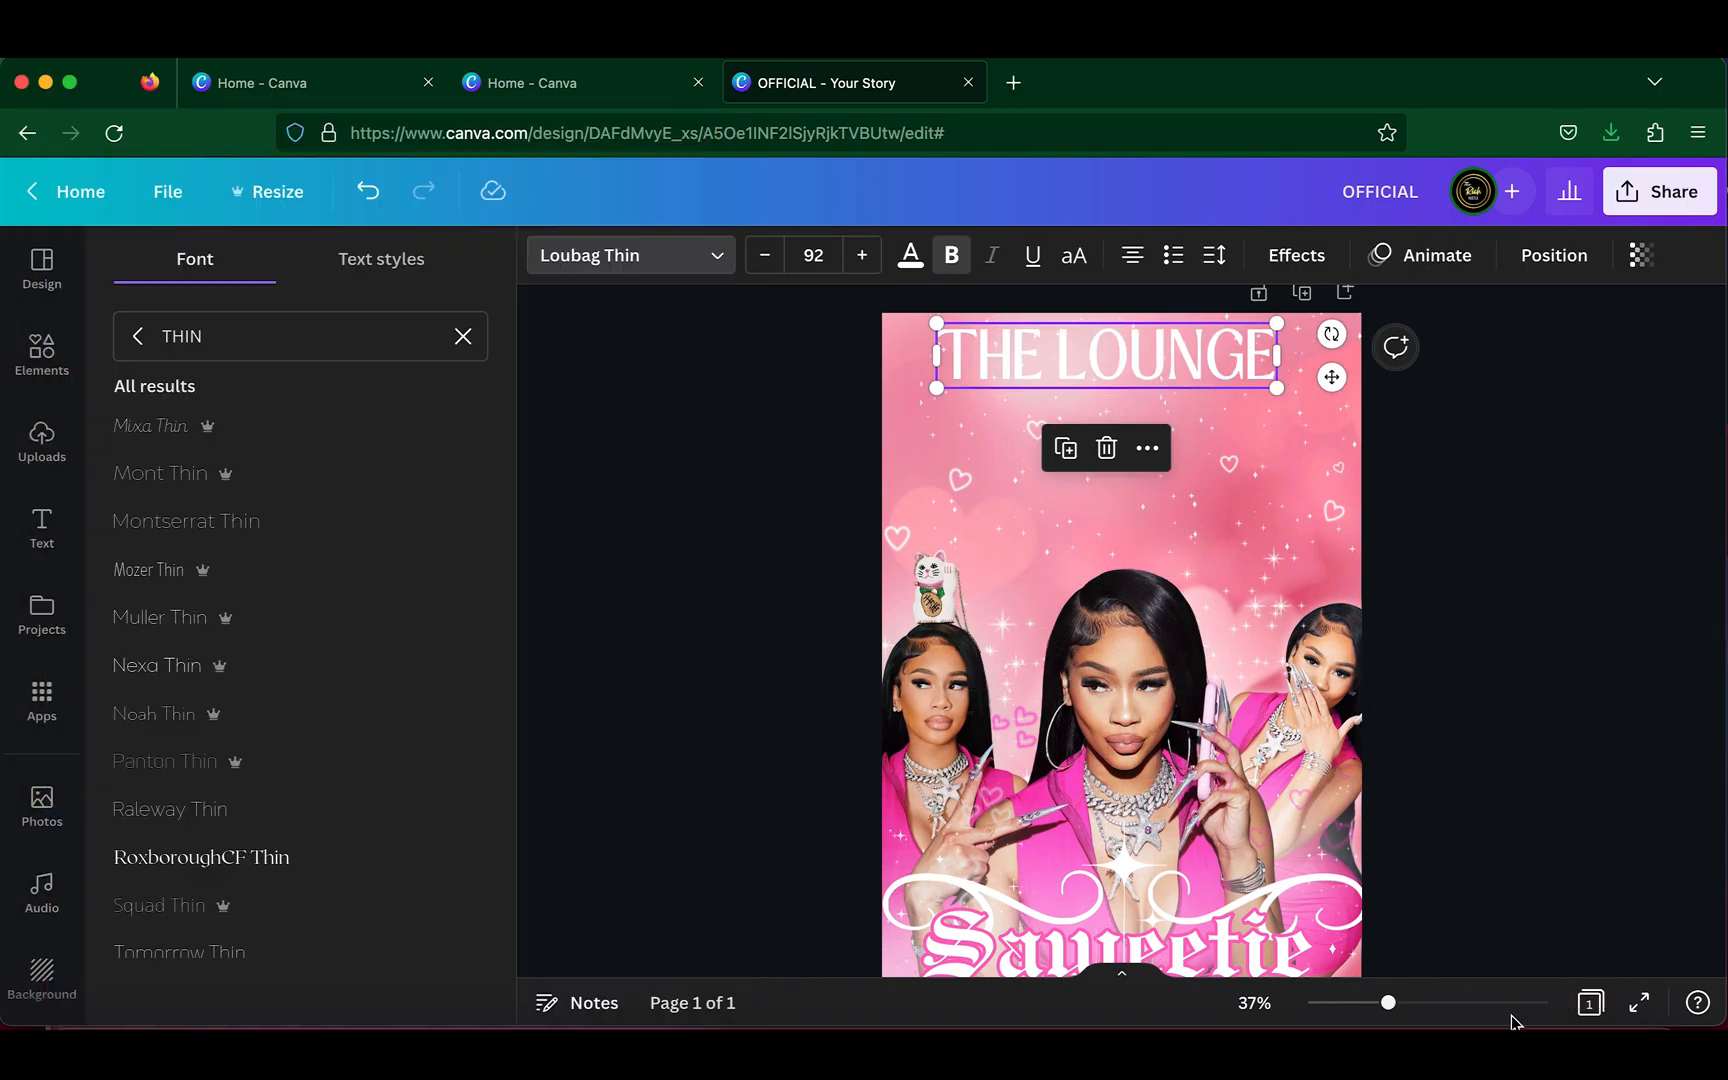
- Try several thin fonts on "THE LOUNGE" and apply Hero Light
double_click(1166, 355)
scroll(351, 629, "down", 4)
left_click(351, 634)
left_click(262, 683)
scroll(222, 864, "down", 10)
scroll(222, 864, "down", 10)
left_click(216, 632)
left_click(216, 922)
scroll(197, 833, "down", 10)
scroll(197, 833, "down", 3)
left_click(309, 754)
- Scale "THE LOUNGE" down to size 70.6 and shift it lower, checking it against the reference
left_click_drag(935, 324, 1015, 338)
left_click_drag(1330, 384, 1313, 427)
left_click(1561, 1000)
left_click(1561, 1000)
left_click_drag(1052, 418, 1044, 524)
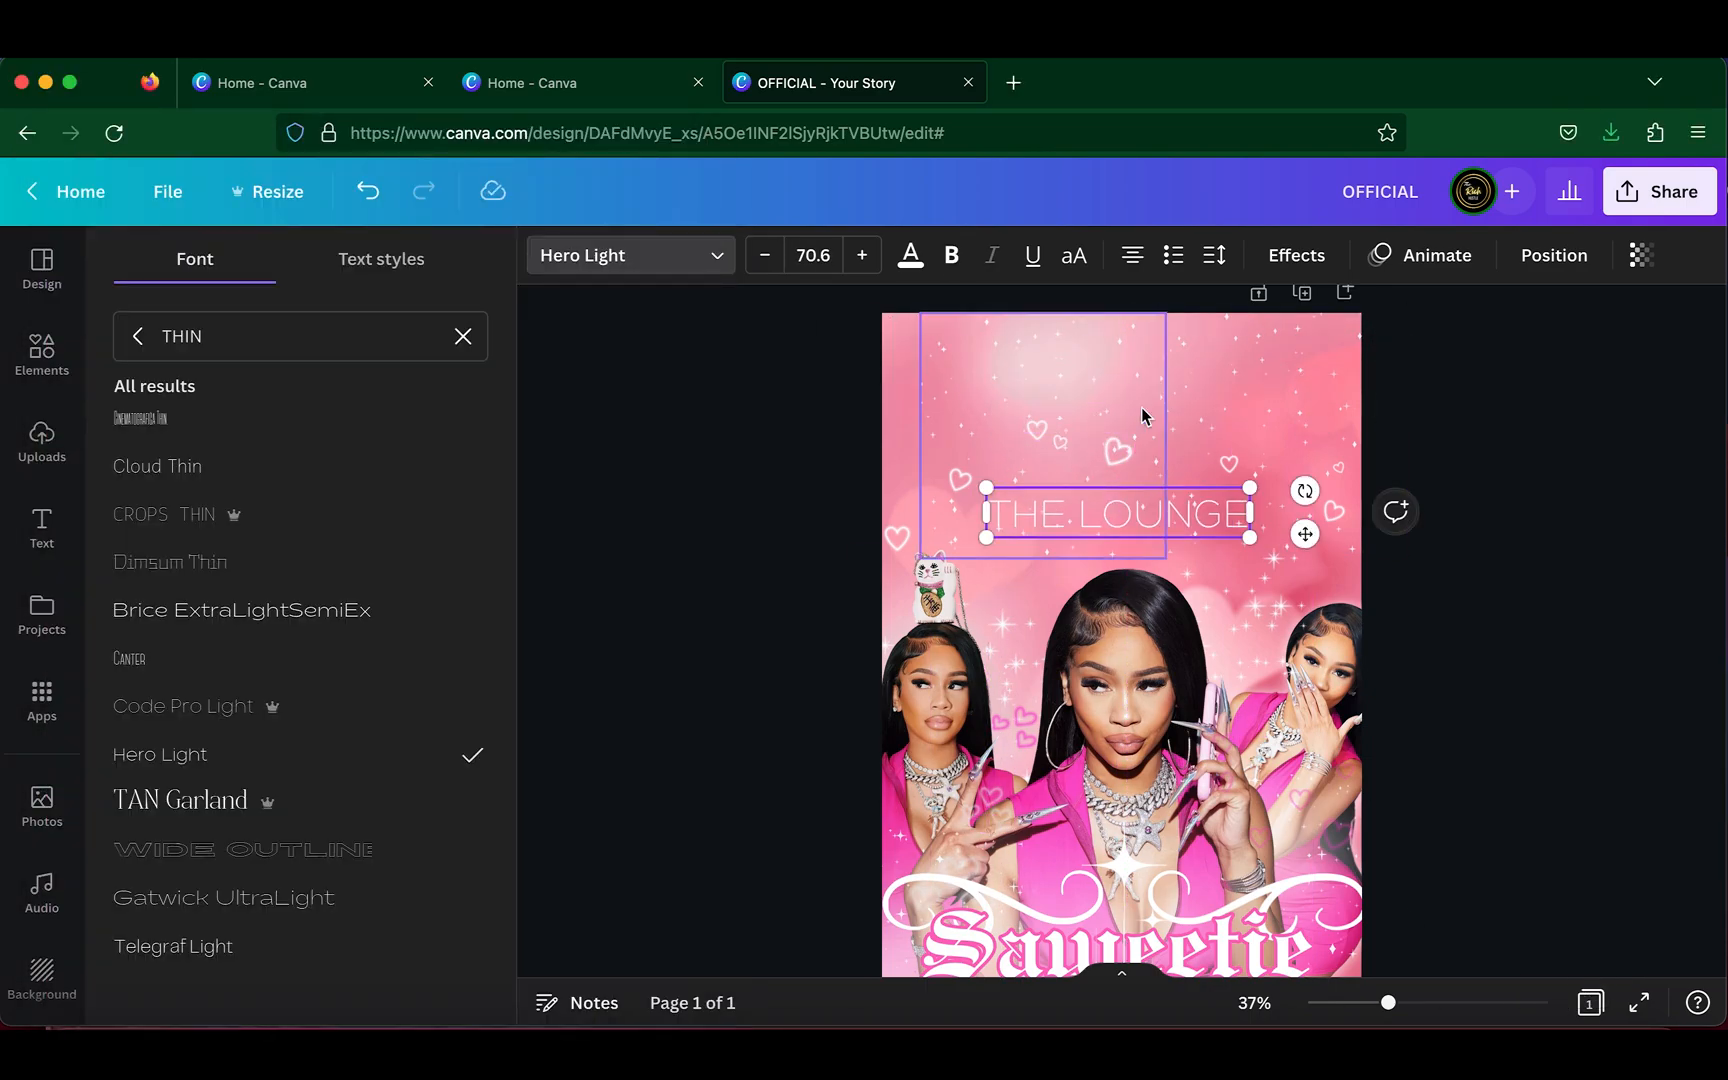
- Move the small heart graphics toward the flyer's upper edge and position "THE LOUNGE" just beneath them
left_click(1035, 416)
left_click_drag(1035, 416, 892, 454)
scroll(1030, 490, "up", 1)
left_click_drag(1038, 467, 1019, 370)
left_click(1060, 482)
left_click_drag(1057, 549, 1080, 370)
left_click(1561, 1000)
left_click_drag(905, 505, 1005, 470)
left_click_drag(1165, 560, 1161, 432)
- Try the Neon and Outline effects on "THE LOUNGE" and change its colours, comparing with the reference
left_click(1296, 255)
left_click(428, 719)
left_click(428, 563)
scroll(360, 700, "down", 3)
left_click(467, 447)
left_click(298, 413)
left_click(415, 448)
left_click(911, 255)
left_click(202, 696)
left_click(1561, 1000)
- Give "THE LOUNGE" a pink Shadow effect with offset 50, direction -45, blur 0 and transparency 100
left_click(1290, 262)
scroll(300, 720, "down", 3)
left_click_drag(298, 609, 351, 609)
scroll(309, 560, "up", 4)
left_click(303, 410)
left_click(467, 783)
left_click(298, 413)
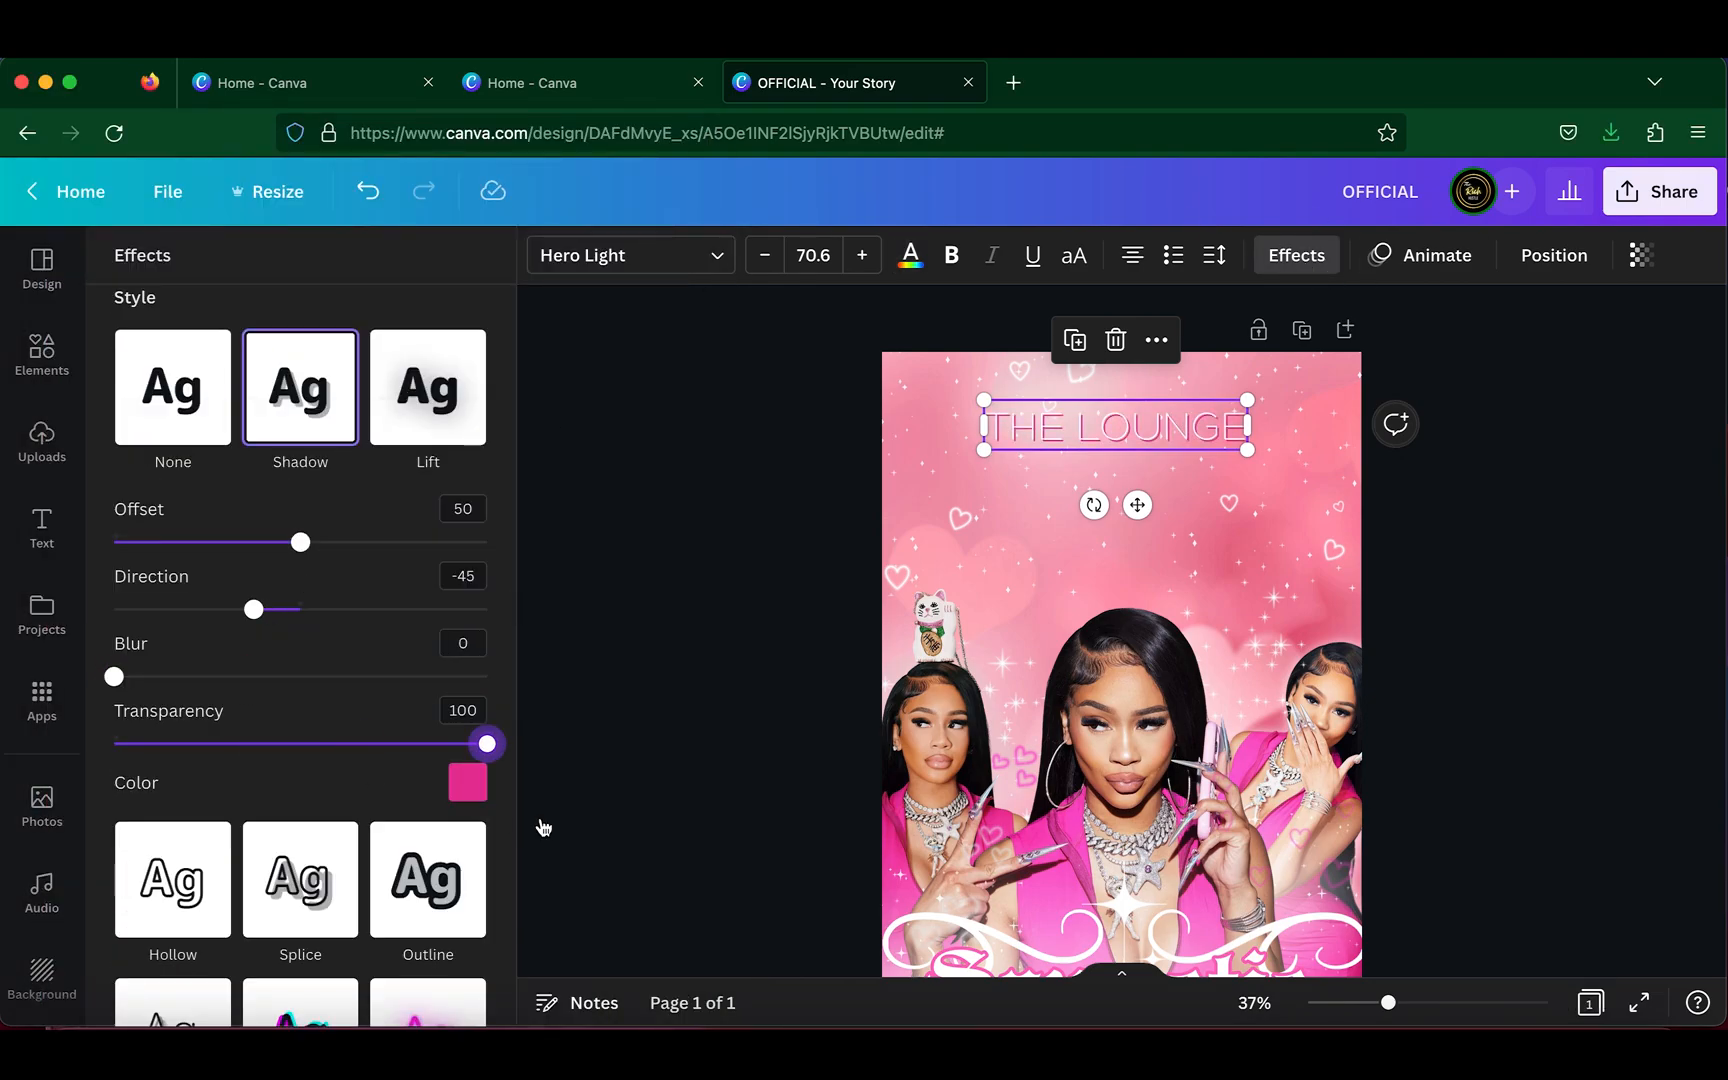
- Nudge "THE LOUNGE" into place near the flyer's upper edge and check it against the reference flyer
left_click_drag(1113, 425, 1120, 427)
left_click(1450, 548)
left_click(1561, 1000)
scroll(1199, 472, "down", 3)
scroll(1255, 541, "up", 3)
left_click(1120, 352)
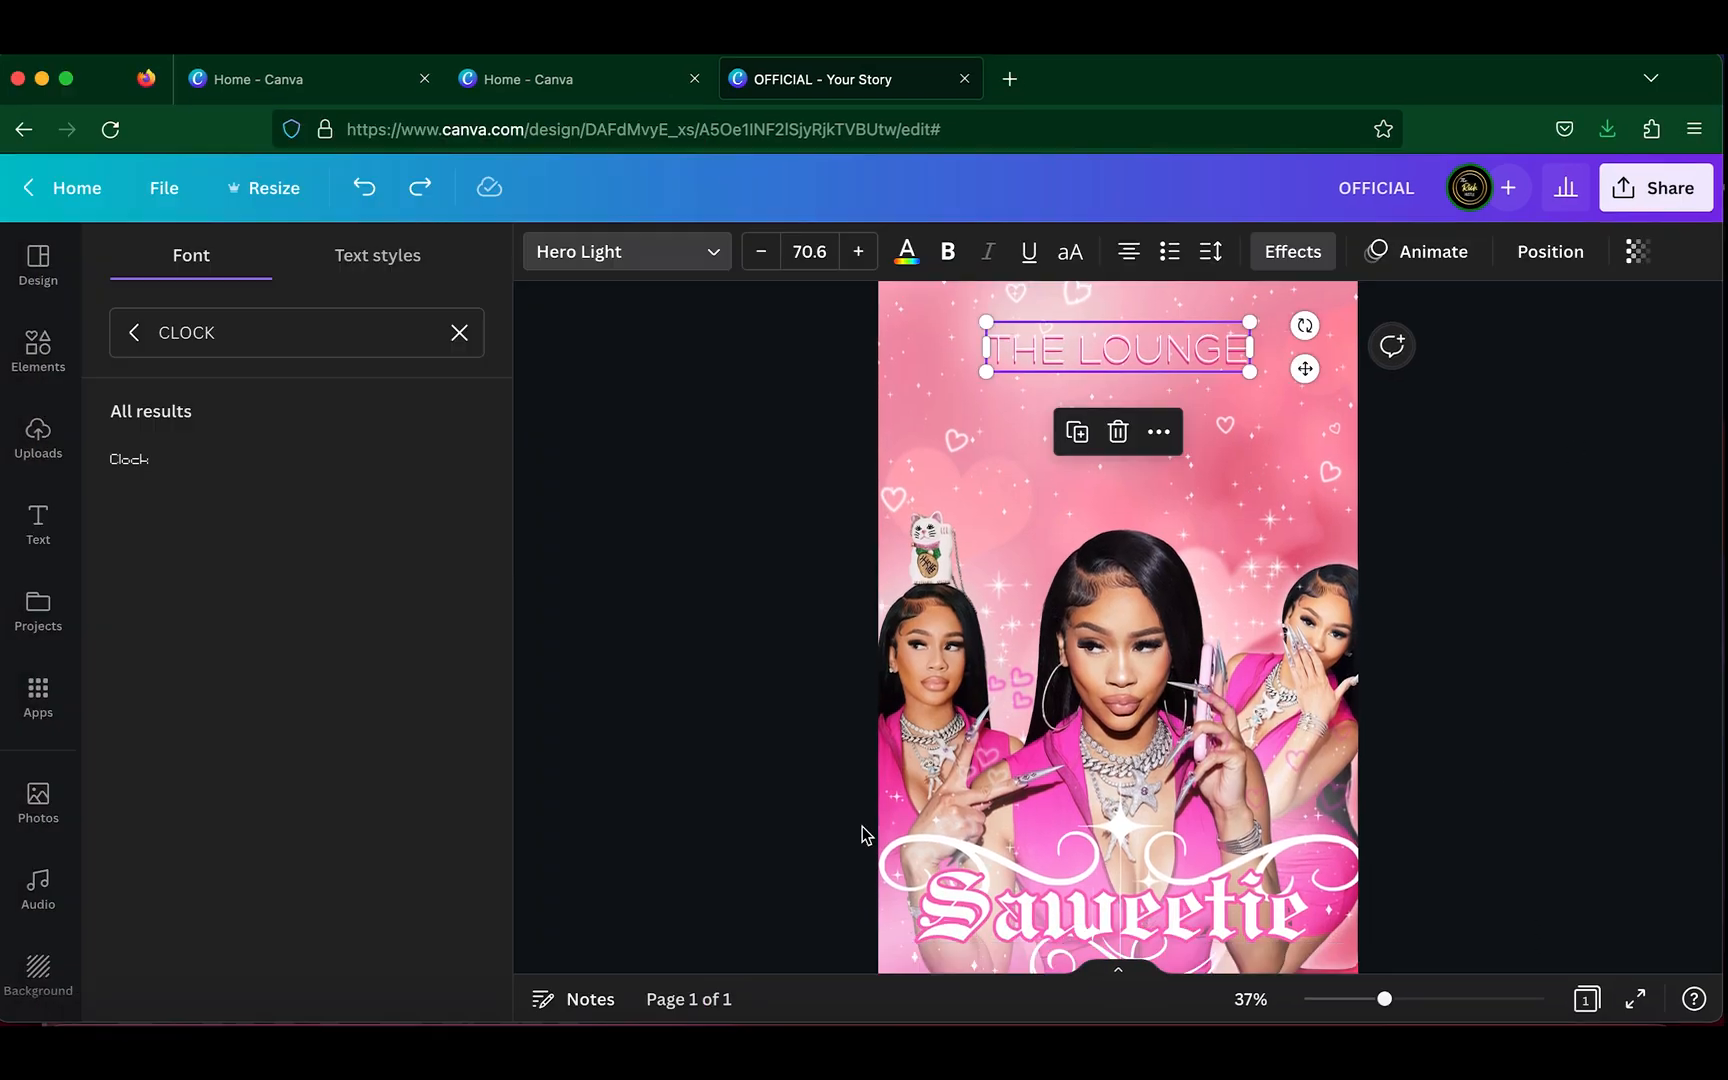
- Add a subheading reading "AT THE HIGHLIGHT ROOM" beneath "THE LOUNGE" and reduce it to size 34
left_click(1561, 1000)
left_click(38, 354)
left_click(38, 527)
left_click(298, 530)
left_click(1561, 1000)
left_click(1201, 535)
type("AT THE HIGHLIG")
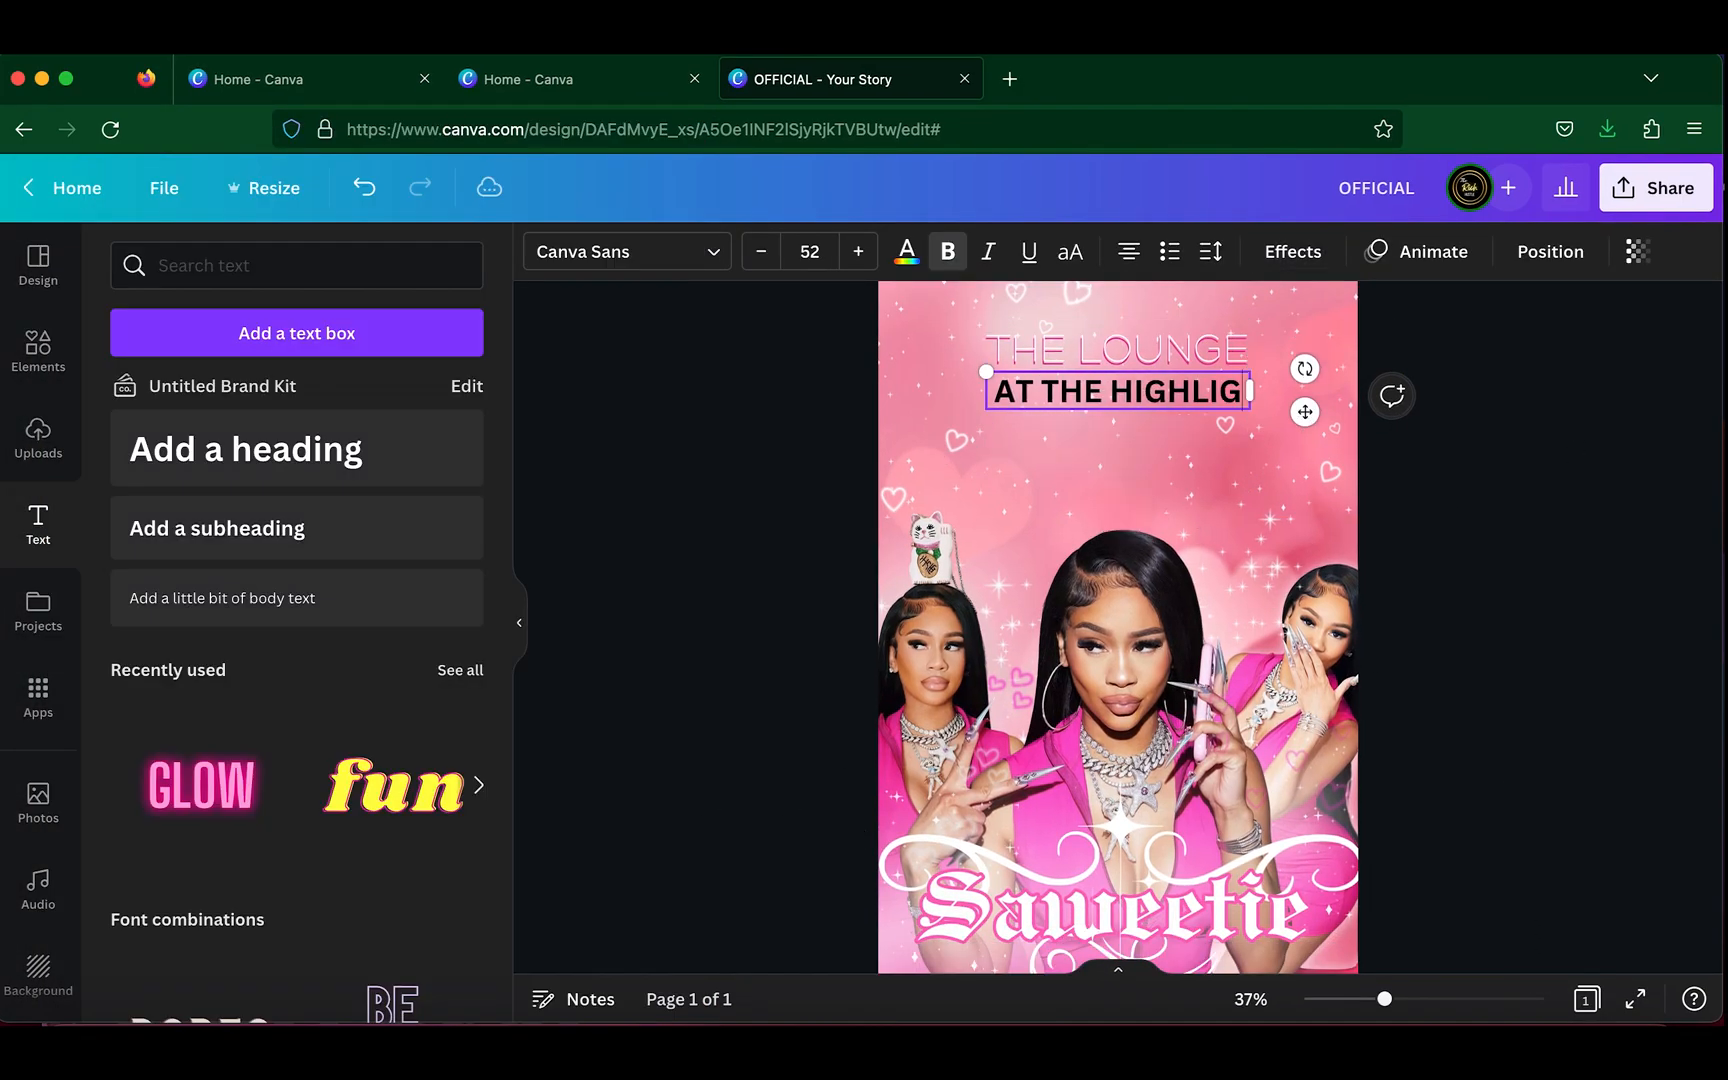
left_click_drag(1305, 413, 1385, 404)
left_click(761, 252)
left_click(1561, 1000)
- Enlarge "THE LOUNGE" to size 87.8 and centre it above the "AT THE HIGHLIGHT ROOM" line
left_click(1118, 350)
left_click_drag(978, 374, 923, 383)
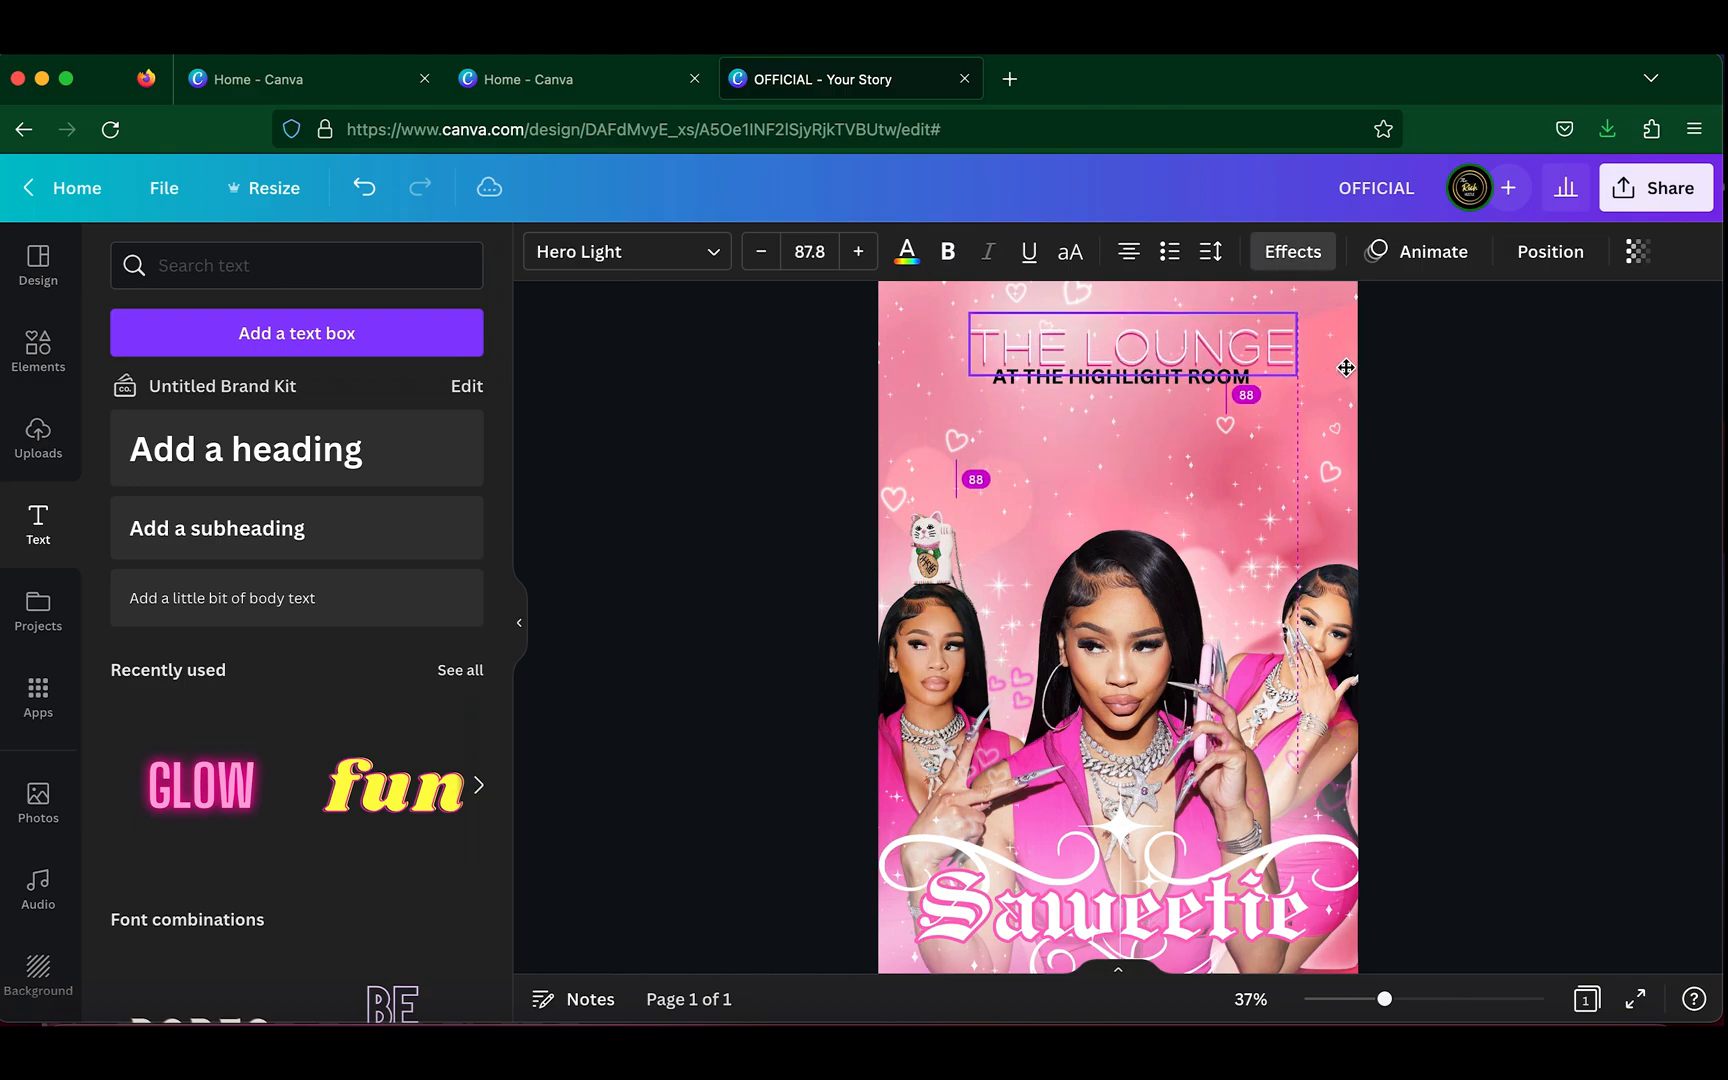
left_click_drag(1346, 368, 1346, 367)
scroll(1104, 436, "up", 1)
left_click_drag(1104, 436, 1104, 456)
left_click(1045, 390)
left_click(1110, 436)
mouse_move(1154, 525)
left_mouse_down()
mouse_move(1154, 500)
mouse_move(1154, 545)
left_mouse_up()
left_click(1045, 393)
left_click(1010, 440)
left_click_drag(1278, 478, 1268, 432)
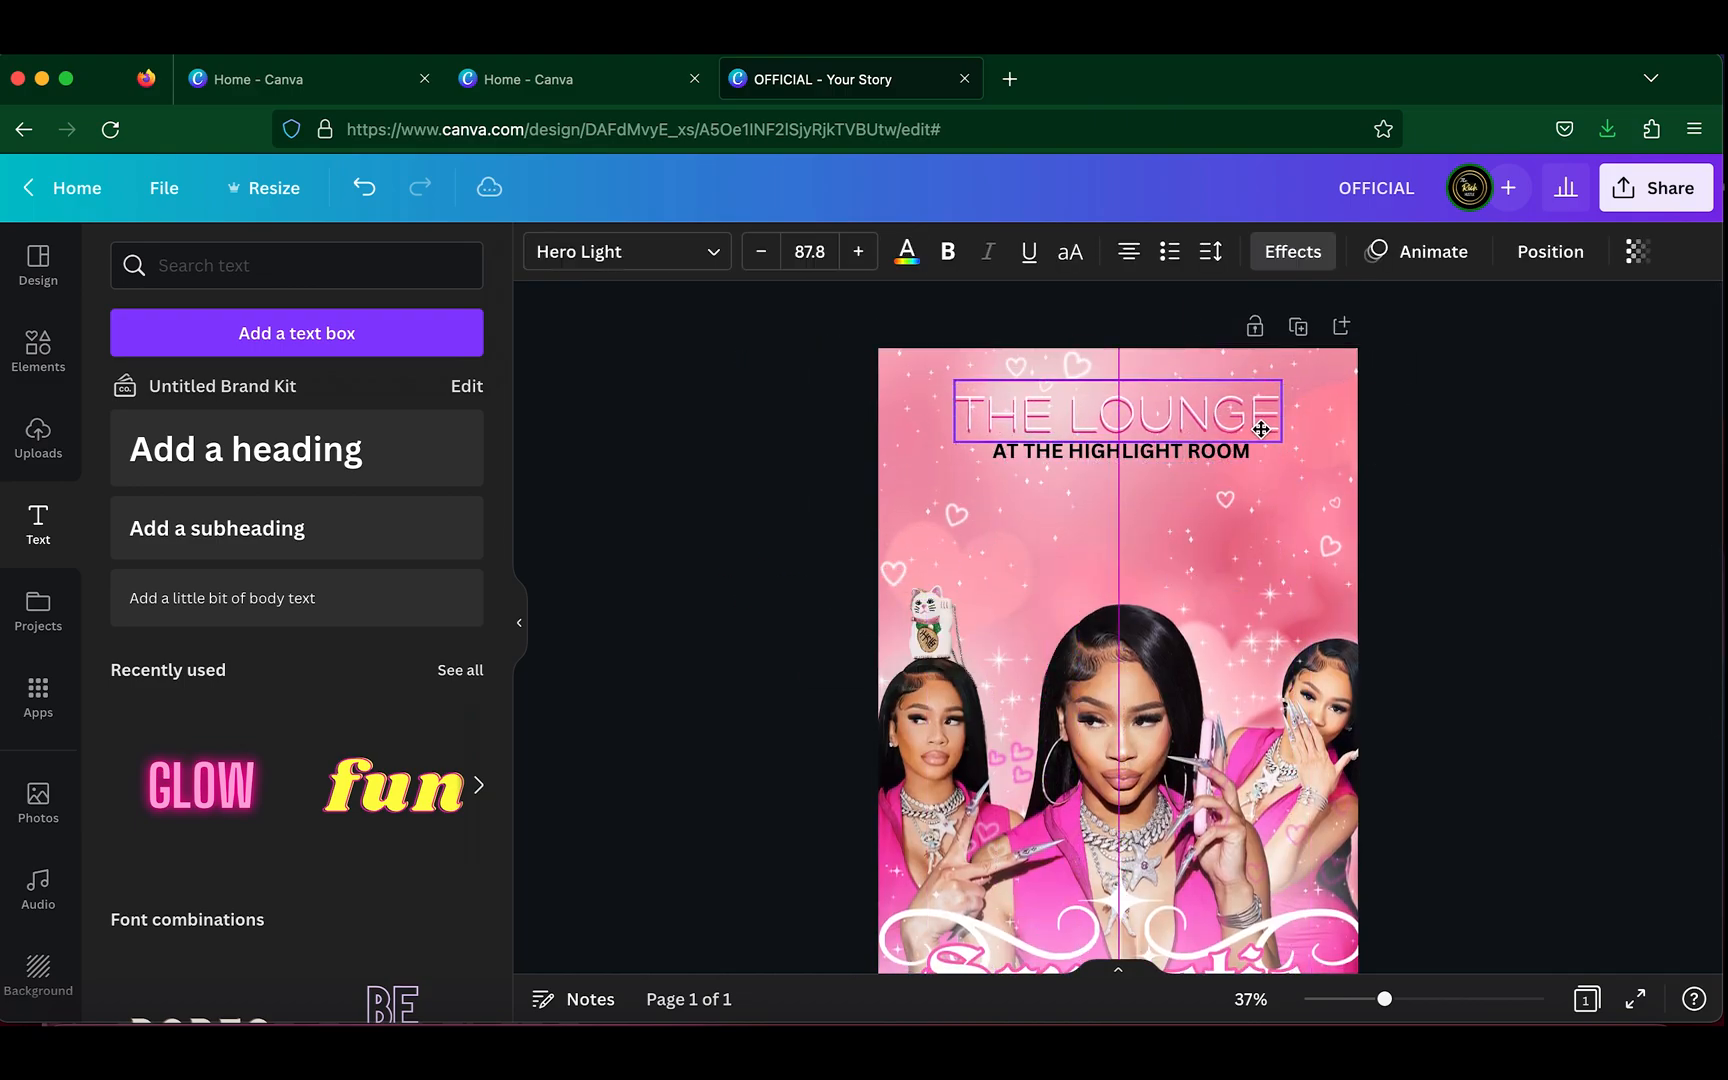
- Set "AT THE HIGHLIGHT ROOM" in white Bantayog Light and apply the Neon effect
left_click(1121, 452)
left_click(627, 252)
left_click(177, 505)
left_click(1122, 457)
left_click(907, 252)
left_click(394, 395)
left_click(1293, 252)
left_click(403, 735)
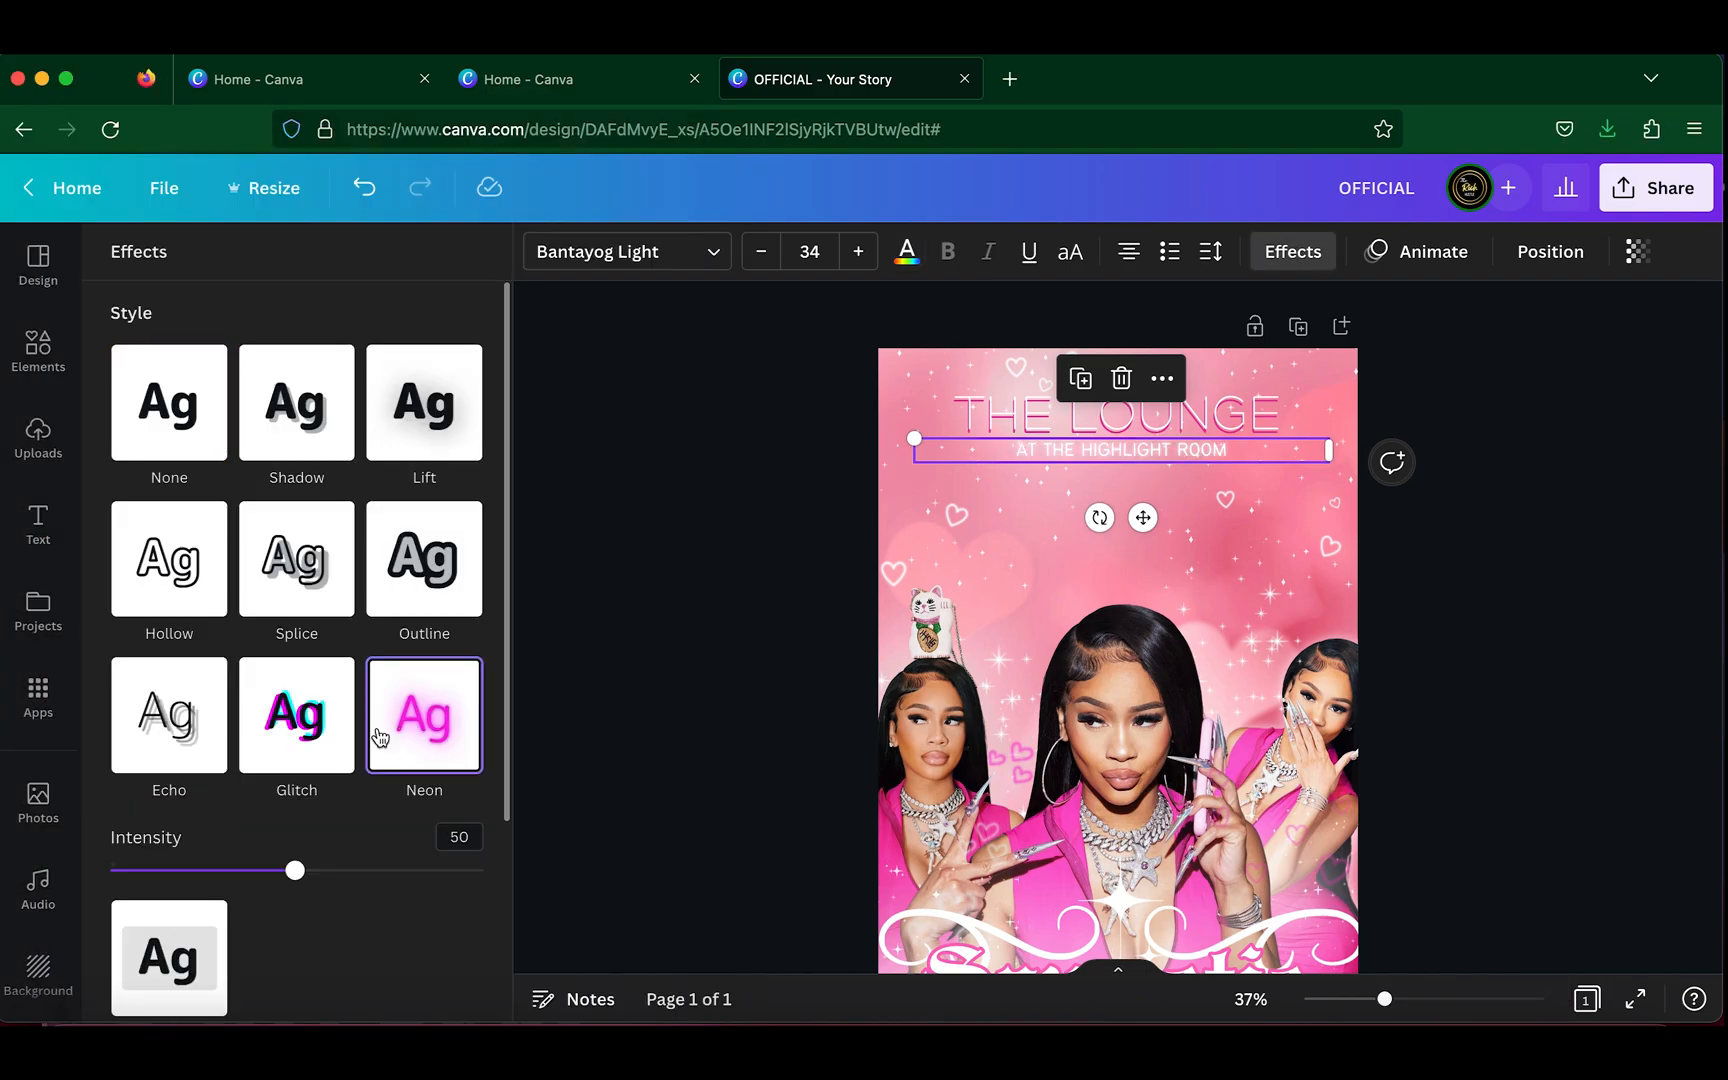
- Switch "AT THE HIGHLIGHT ROOM" to a thinner Outline effect in pink
left_click(424, 559)
left_click(470, 752)
left_click(209, 475)
left_click(470, 752)
left_click_drag(295, 713, 258, 713)
- Try other fonts on "AT THE HIGHLIGHT ROOM" and apply Norwester
left_click(627, 252)
scroll(300, 780, "down", 5)
left_click(288, 858)
scroll(286, 840, "down", 10)
left_click(270, 806)
scroll(255, 729, "down", 20)
left_click(224, 733)
scroll(224, 738, "down", 2)
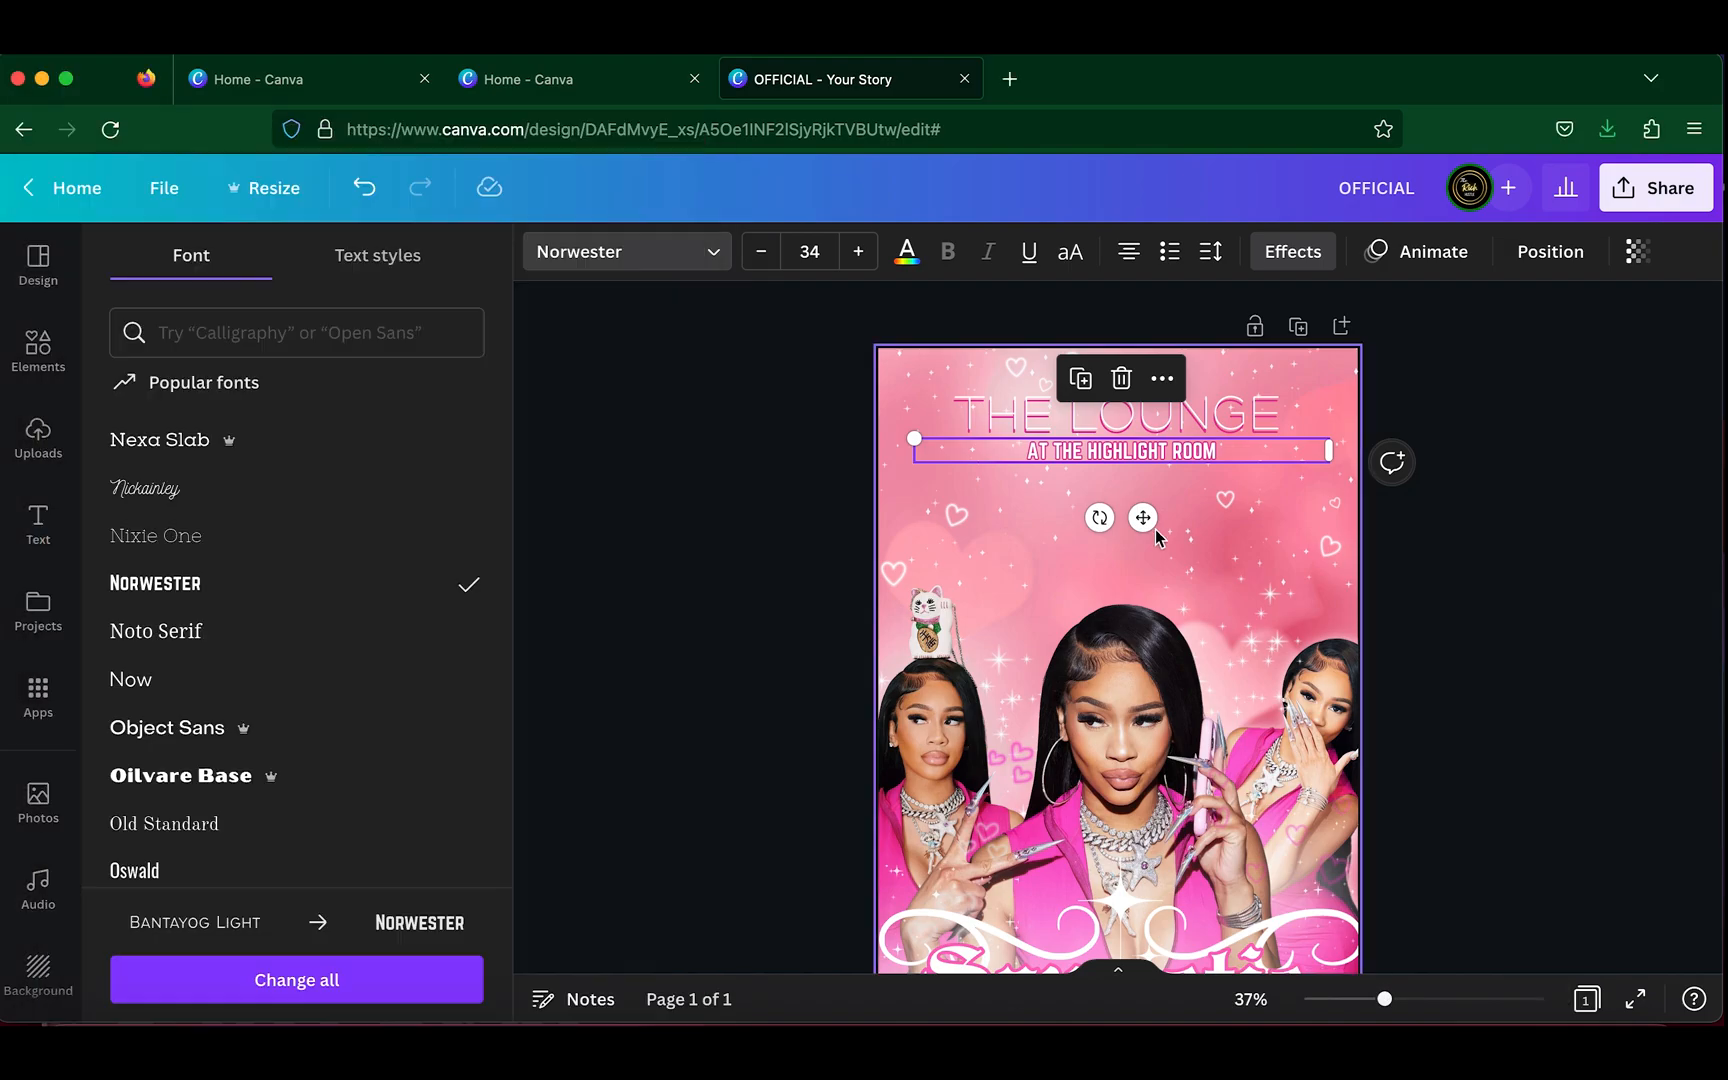
- Lower the "AT THE HIGHLIGHT ROOM" line slightly and add a heading reading "Friday 3.3" beneath it
left_click_drag(1143, 518, 1140, 524)
left_click(1558, 1042)
left_click(1048, 532)
left_click(246, 449)
left_click_drag(1118, 660, 1118, 501)
type("Friday 3.3")
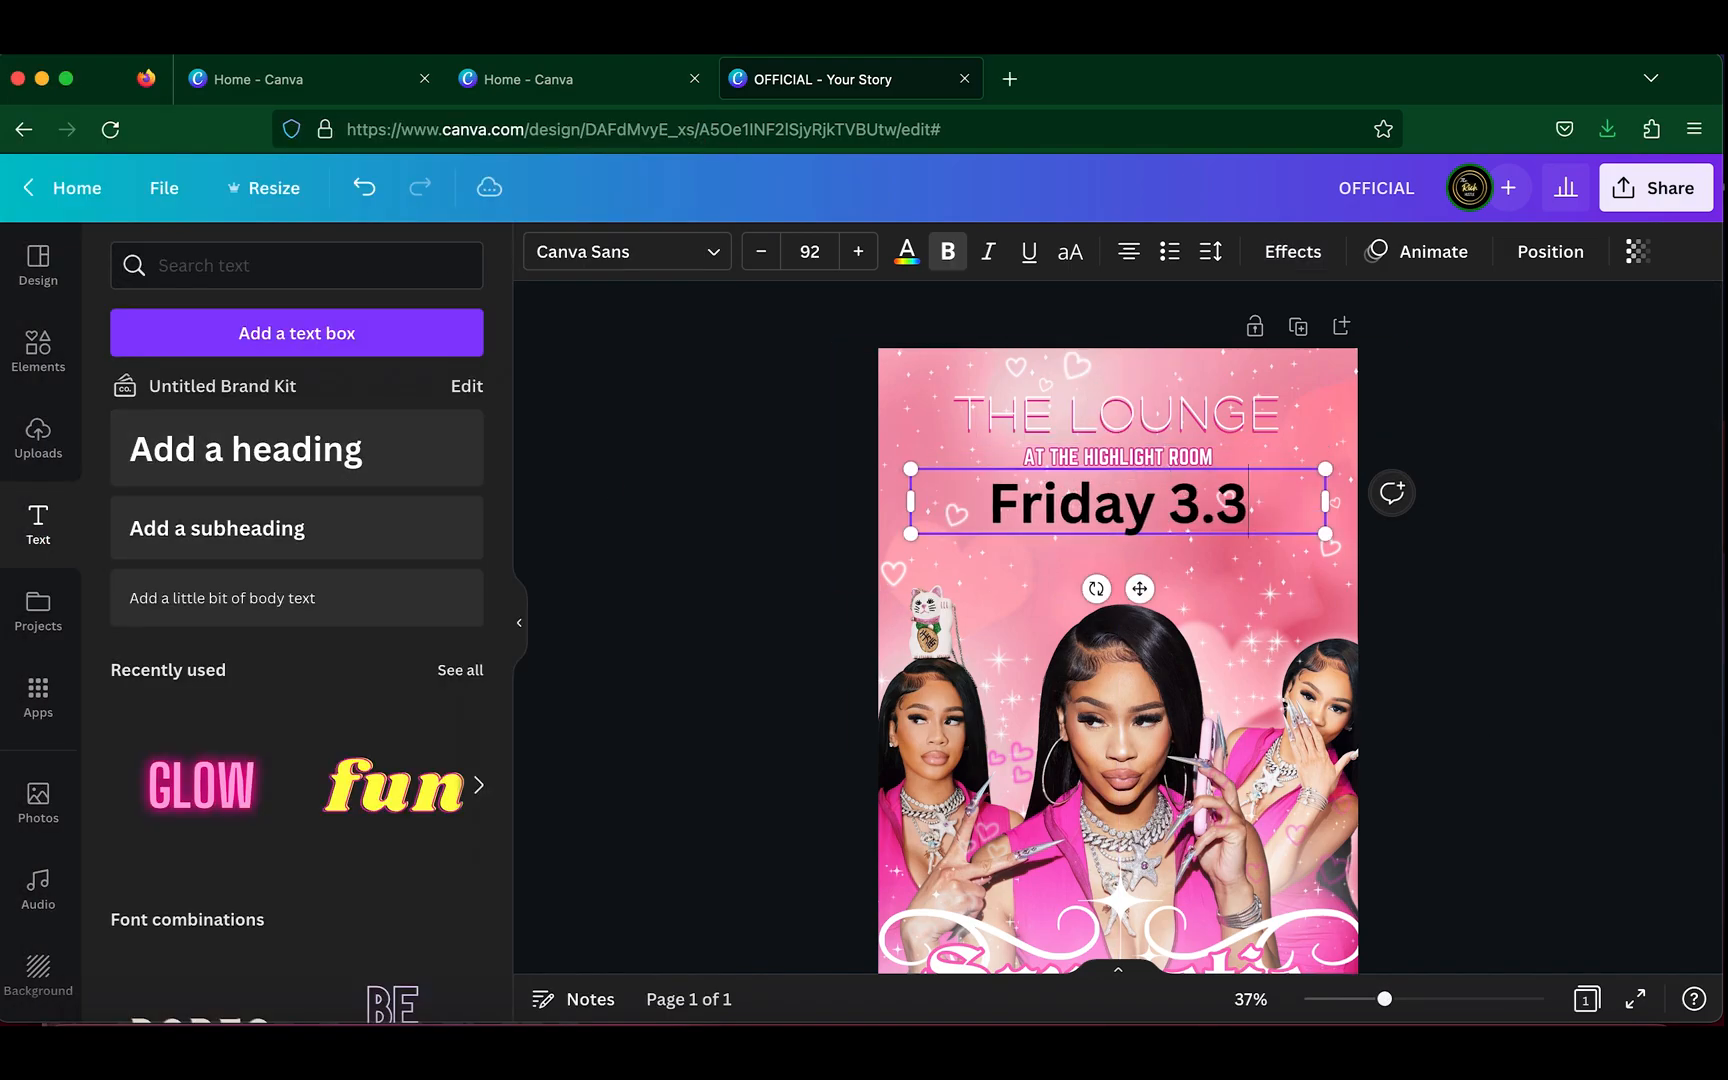
- Search the fonts for "old english" and apply Engravers' Old English BT to "Friday 3.3"
key("super+a")
left_click(627, 252)
left_click(278, 333)
type("old english")
left_click(166, 554)
left_click(175, 459)
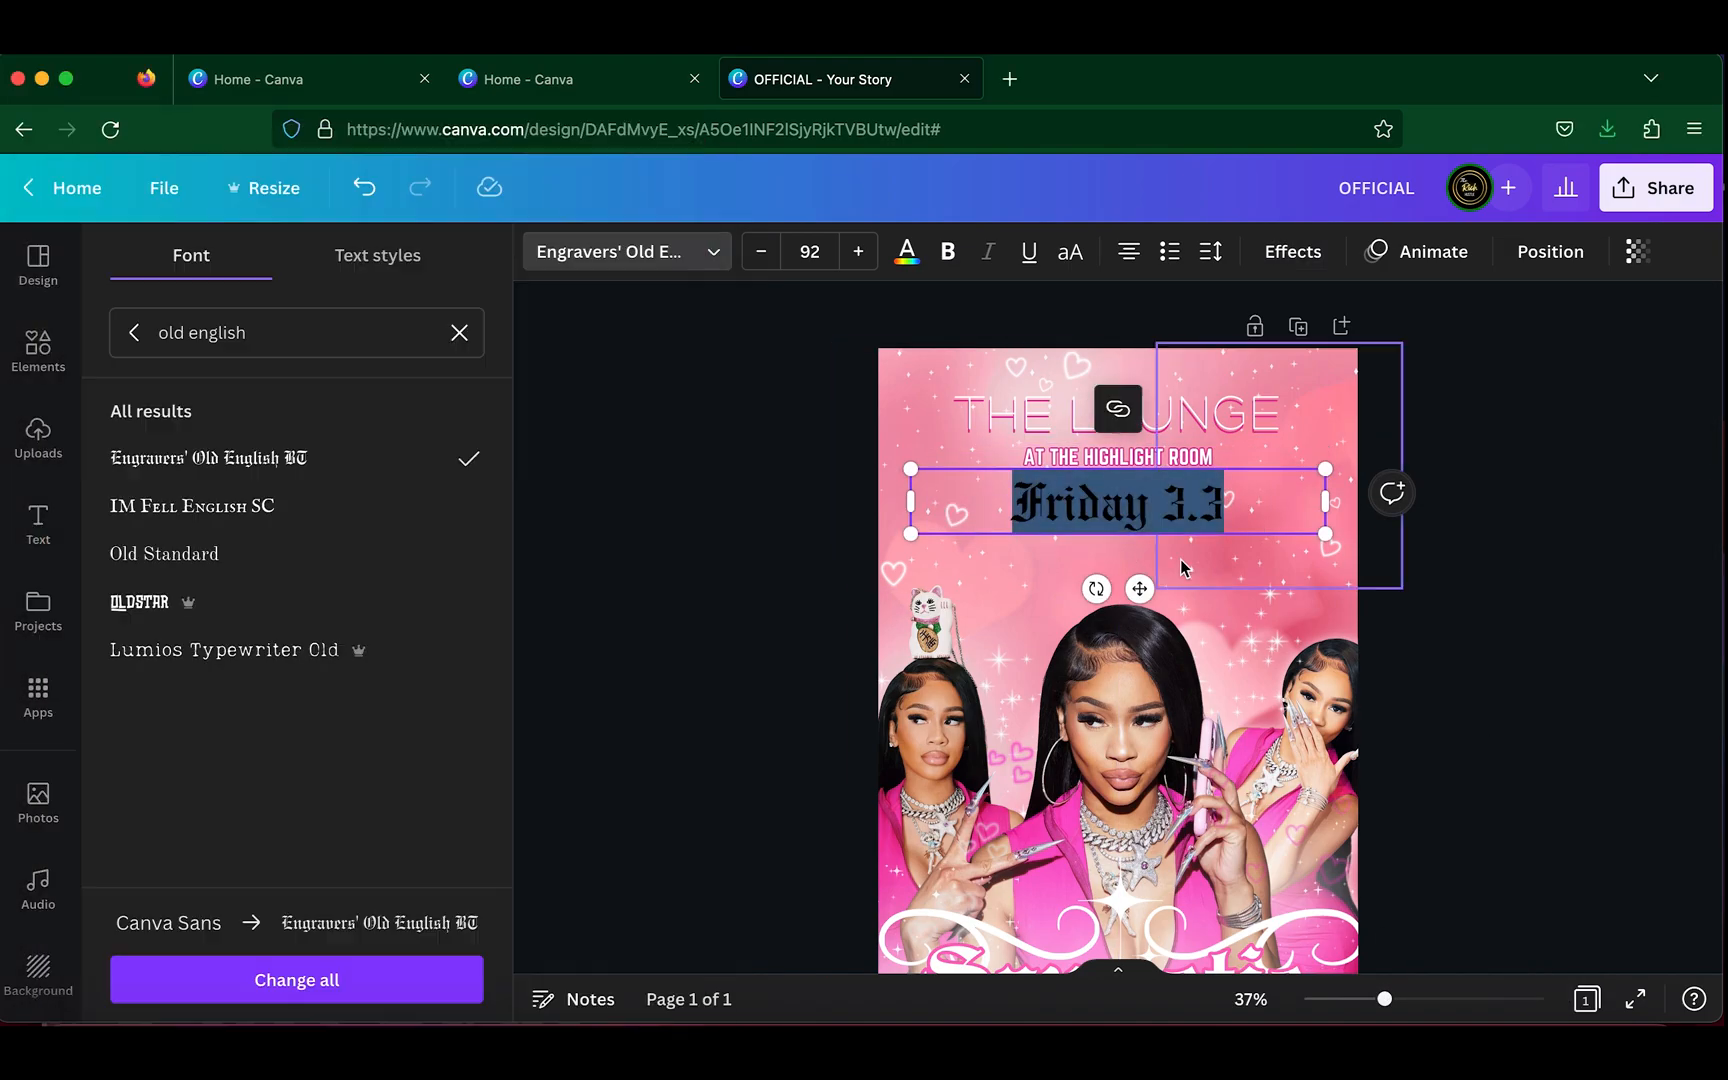
- Enlarge "Friday 3.3" and shift it toward the flyer's left side, moving the nearby heart graphic aside
left_click_drag(911, 534, 833, 547)
left_click(1558, 1042)
left_click_drag(1250, 545, 1239, 614)
left_click_drag(957, 514, 923, 508)
left_click_drag(1018, 481, 987, 475)
- Make the "Friday 3.3" lettering white and give it a pink Outline effect
double_click(1015, 567)
key("super+a")
left_click(907, 252)
left_click(397, 397)
left_click(1293, 252)
left_click(441, 590)
left_click(464, 752)
left_click(208, 475)
- Move the heart graphic behind "Friday 3.3" toward the flyer's upper-left edge so its hearts clear the lettering
left_click(1558, 1042)
left_click_drag(1082, 594, 930, 478)
left_click(1118, 457)
left_click(355, 189)
left_click(985, 548)
left_click(1558, 1042)
- Add the white star sparkle from the recently used elements and place it small, just after "Friday 3.3"
left_click(30, 350)
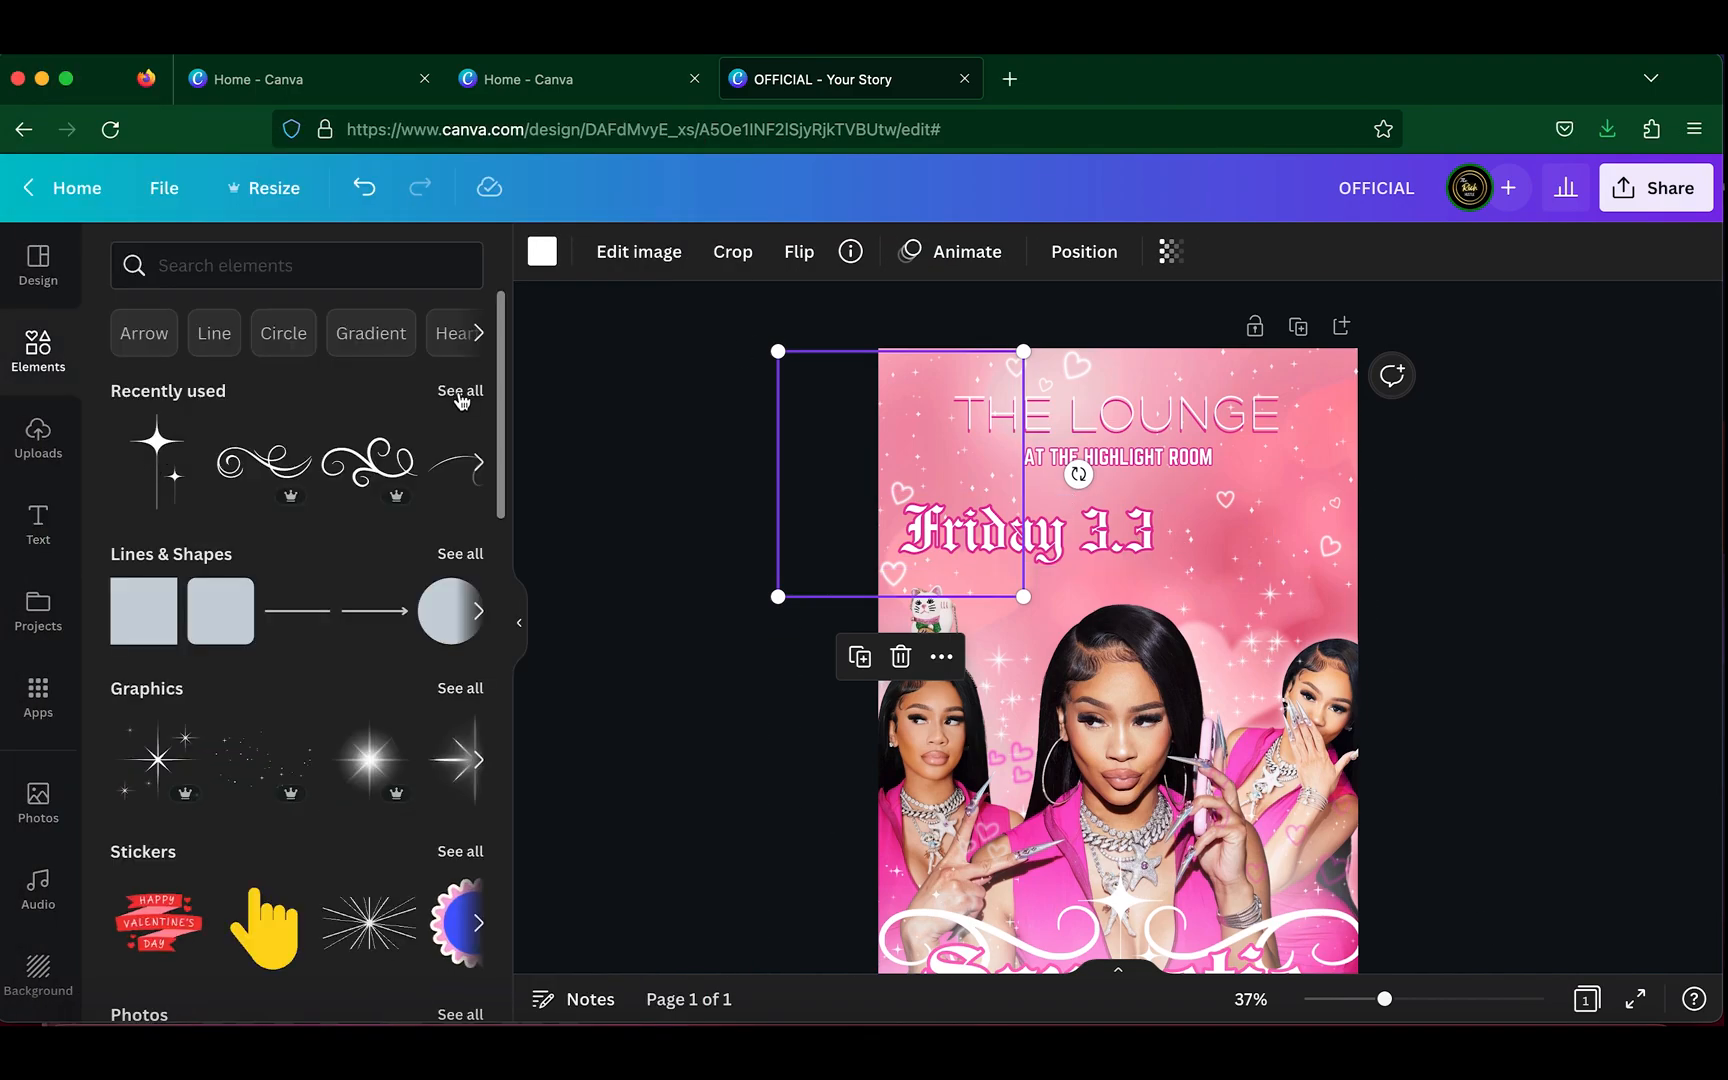
left_click(458, 394)
left_click(168, 350)
left_click_drag(1118, 765, 1192, 522)
left_click_drag(1236, 605, 1380, 574)
left_click(1558, 1042)
- Duplicate the "Friday 3.3" lettering, change the copy to "11 pm" and place it after the sparkle on the same line
left_click(1030, 535)
key("super+c")
key("super+v")
double_click(1036, 535)
type("11 pm")
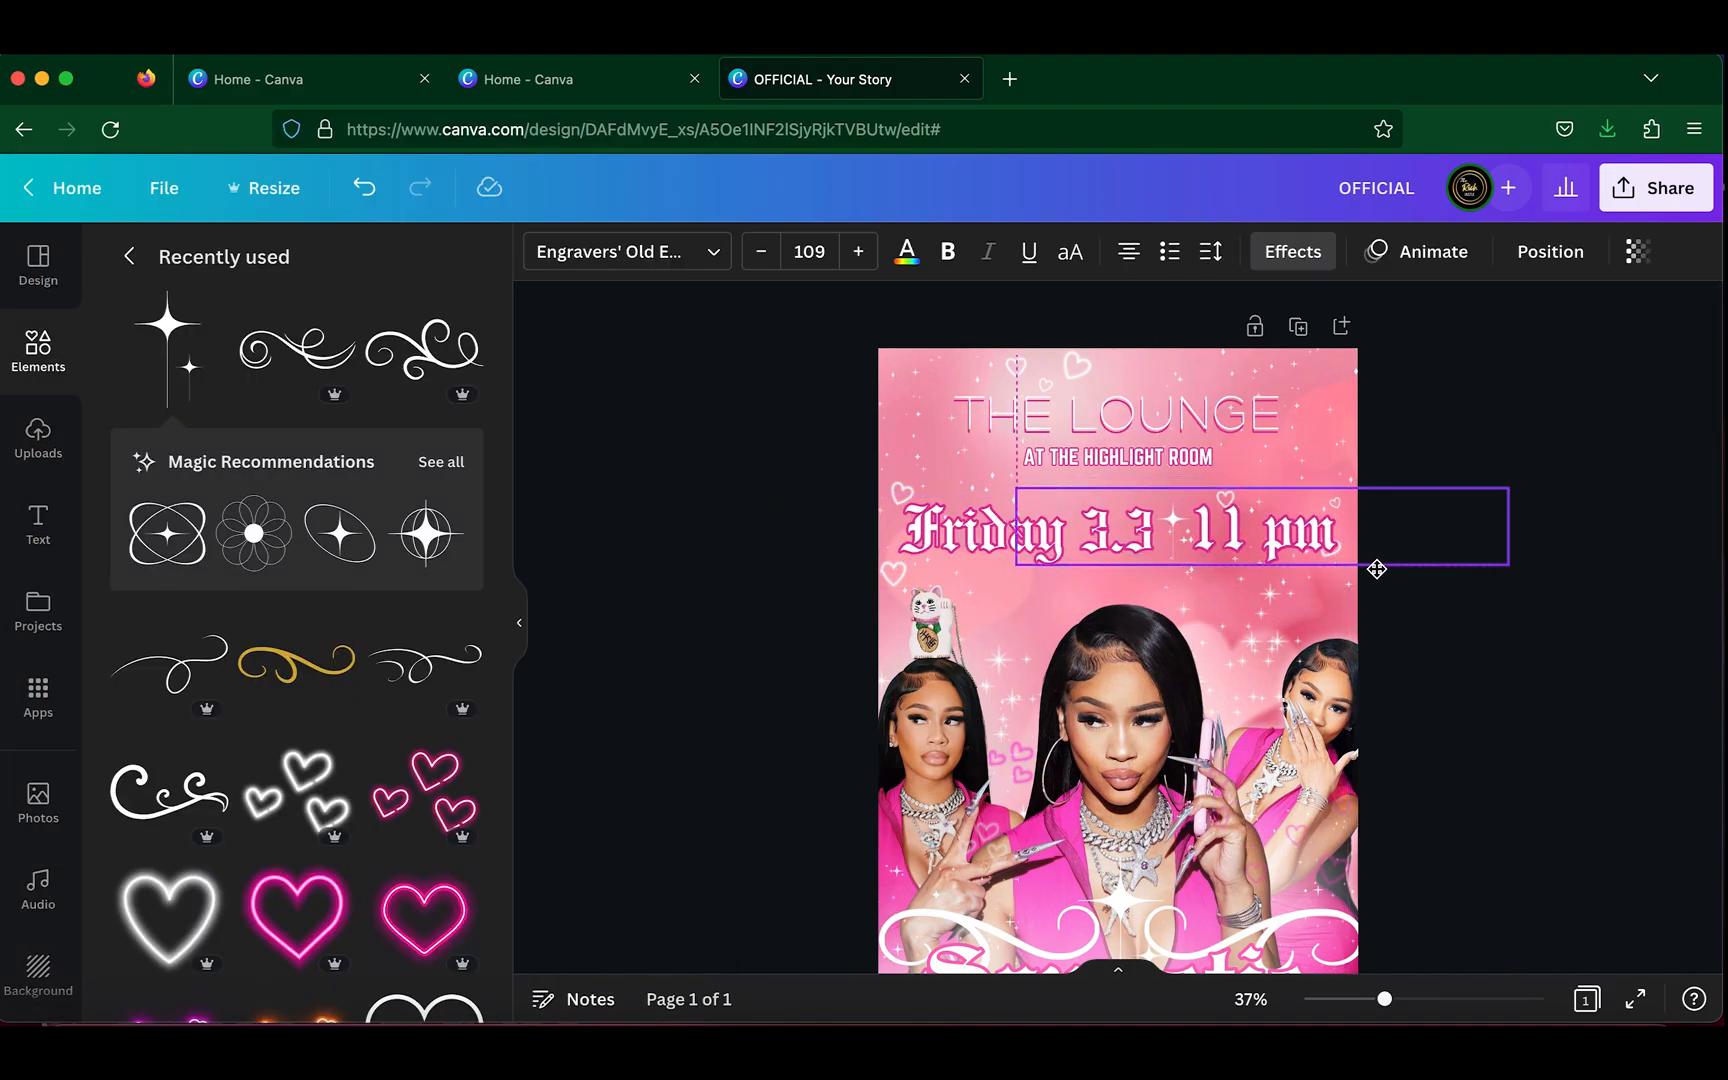
left_click_drag(1311, 485, 1211, 422)
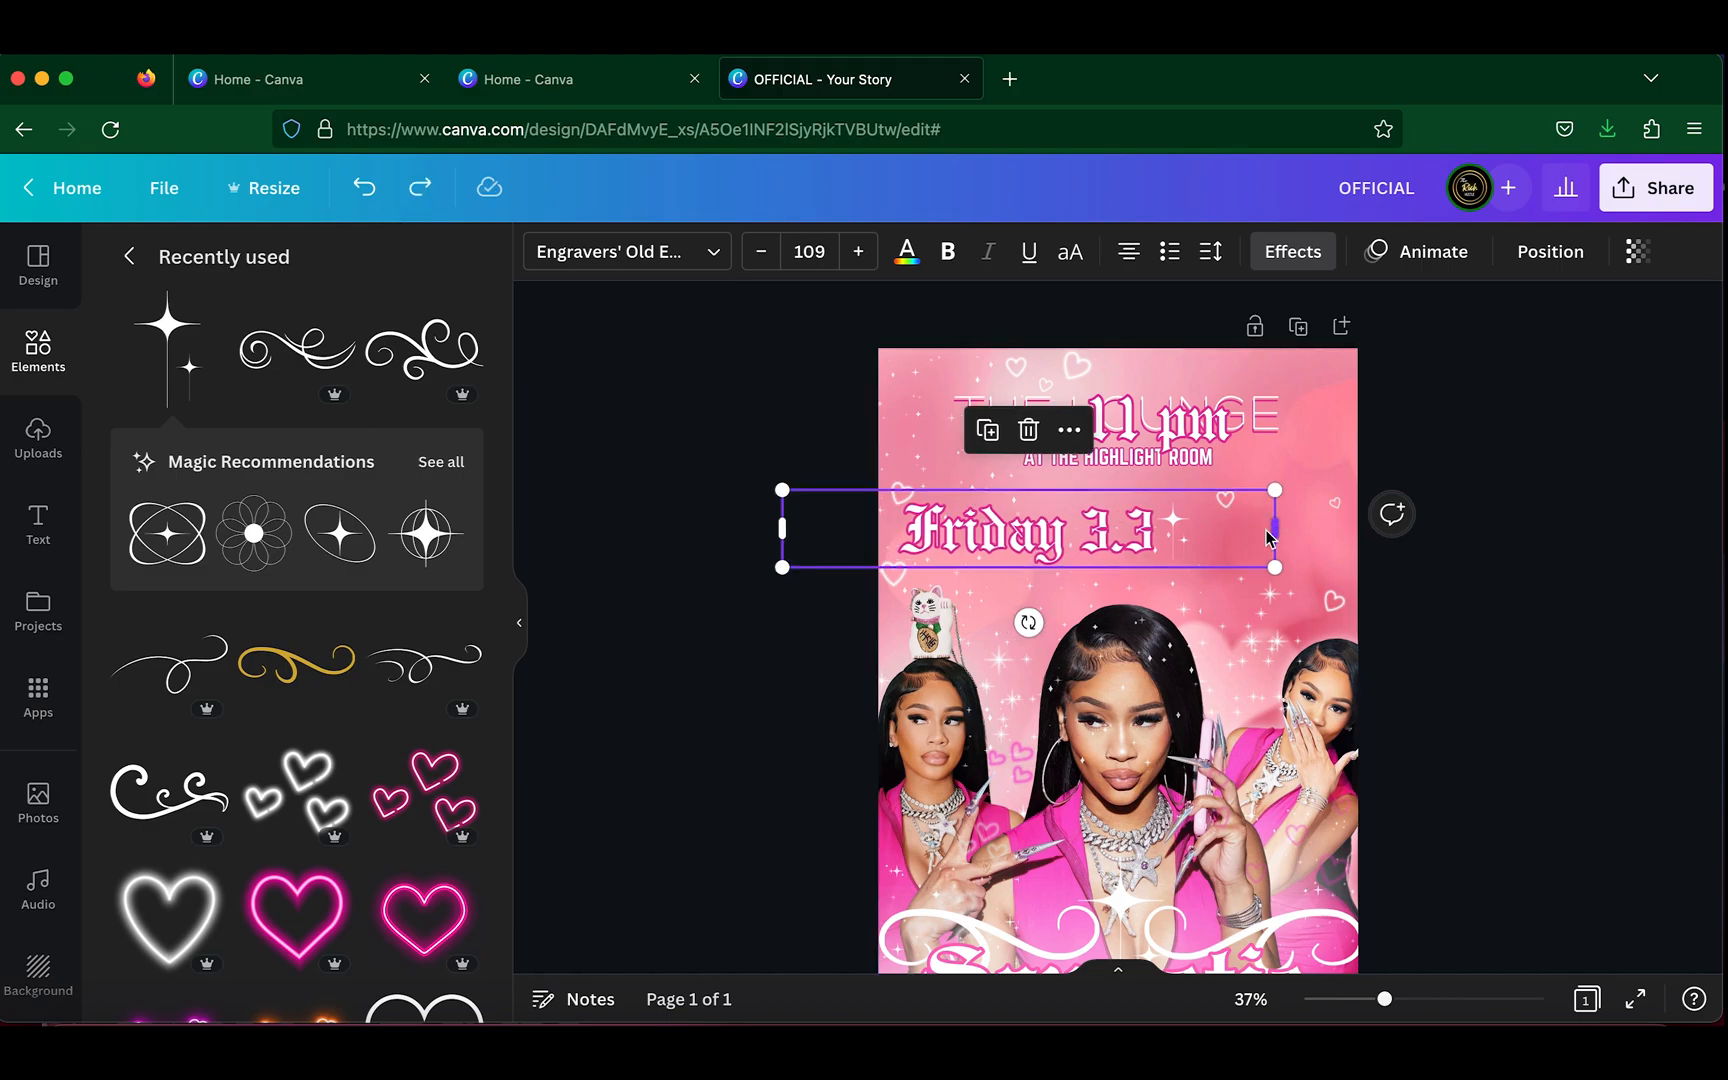
left_click(1172, 540)
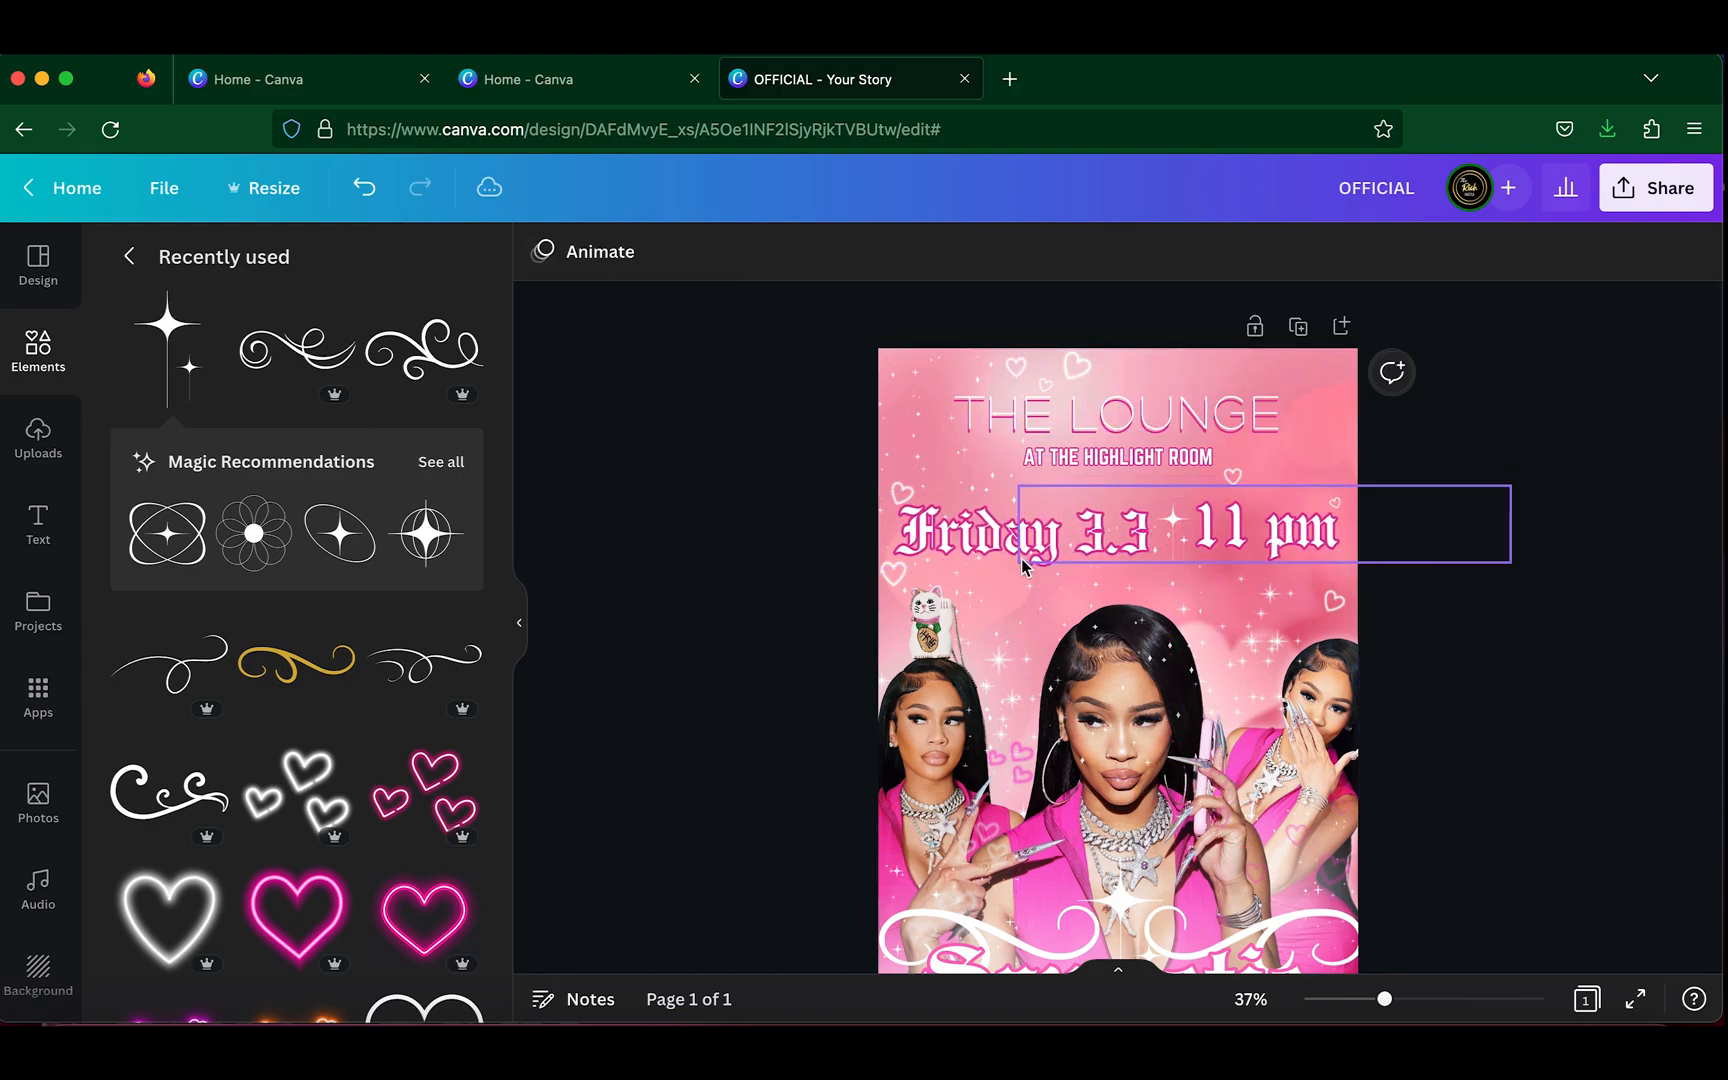
- Open the sharing and export options for the flyer
scroll(1283, 558, "down", 5)
left_click(1655, 187)
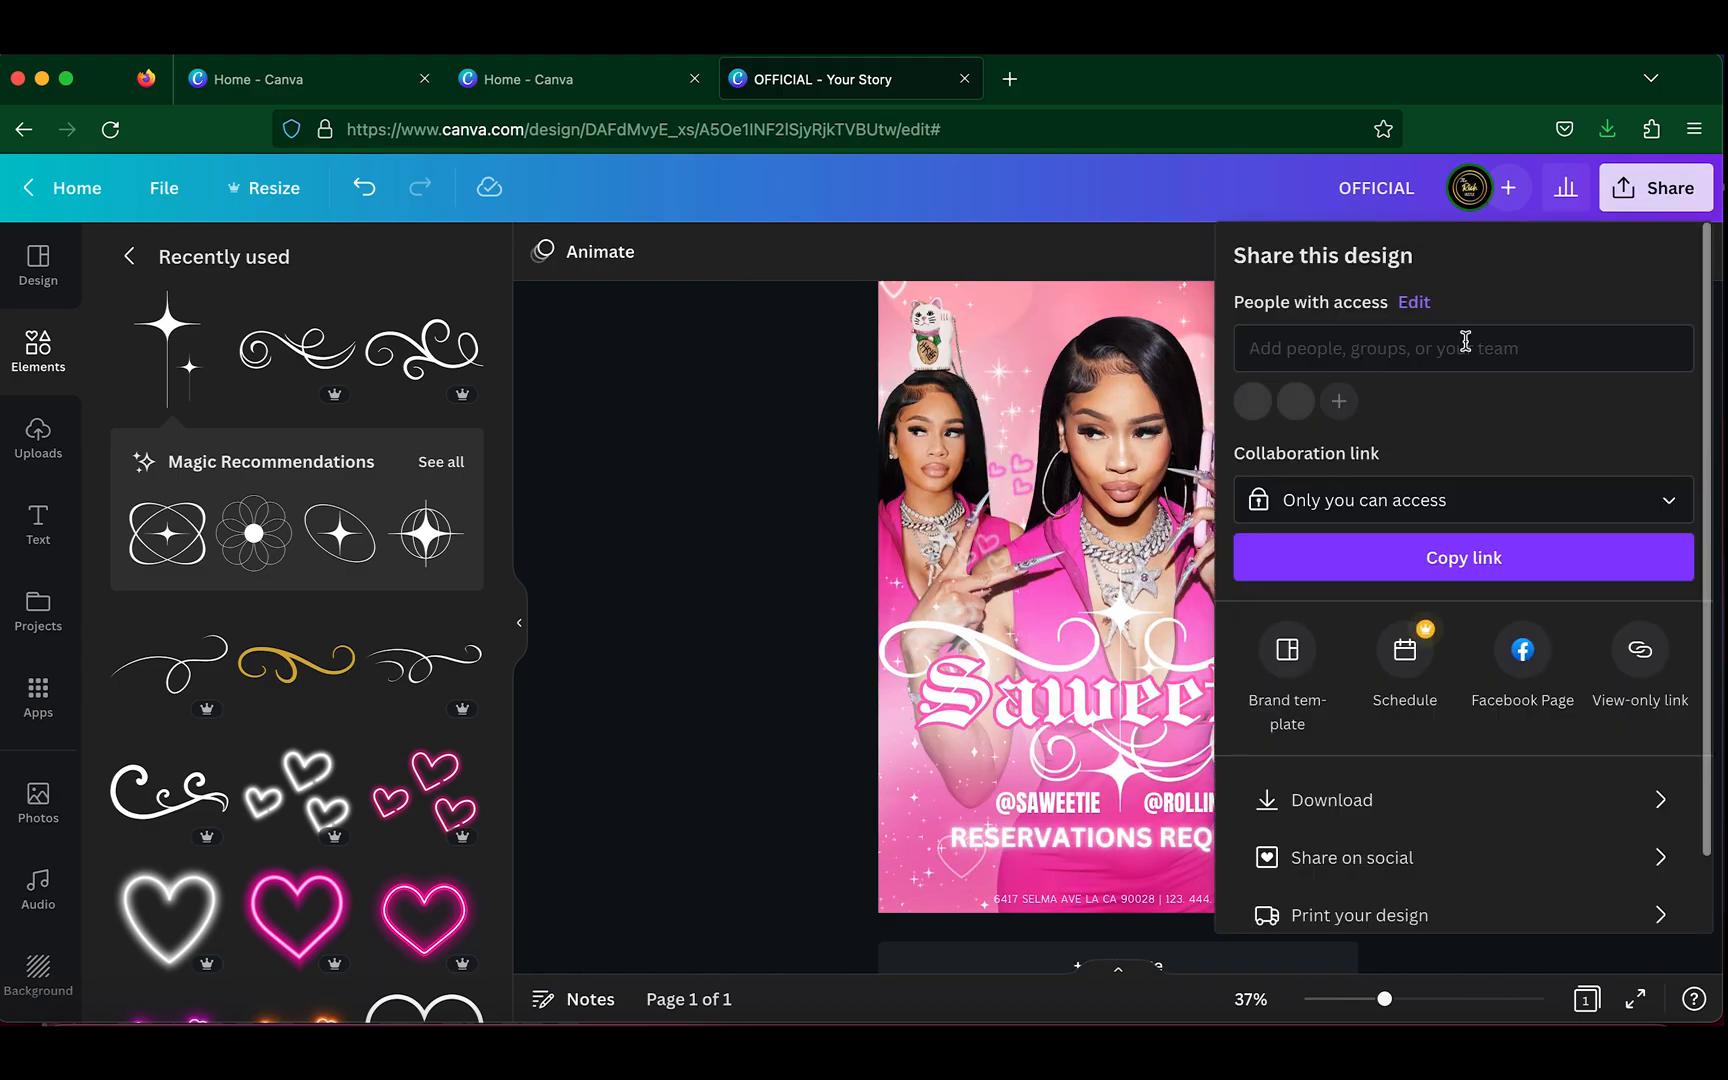